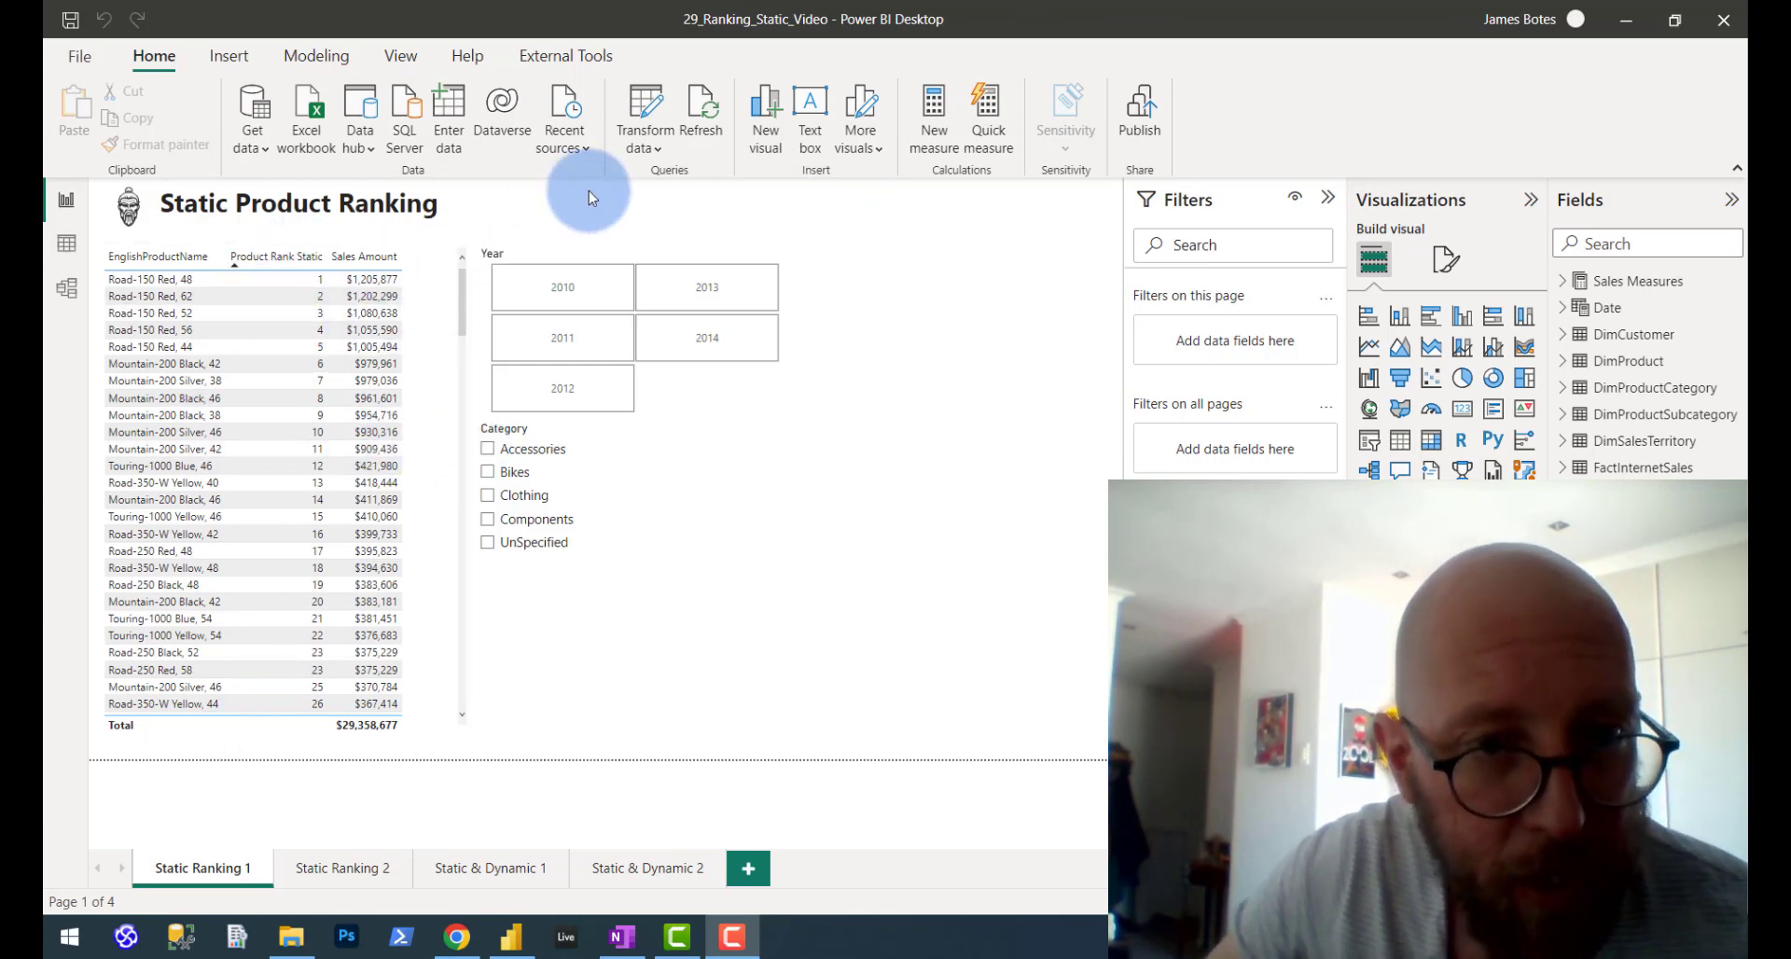
Filter the static product ranking table by years 2011 and 2014, and compare the Bikes and Clothing categories.
{"action": "left_click", "coordinate": [597, 340]}
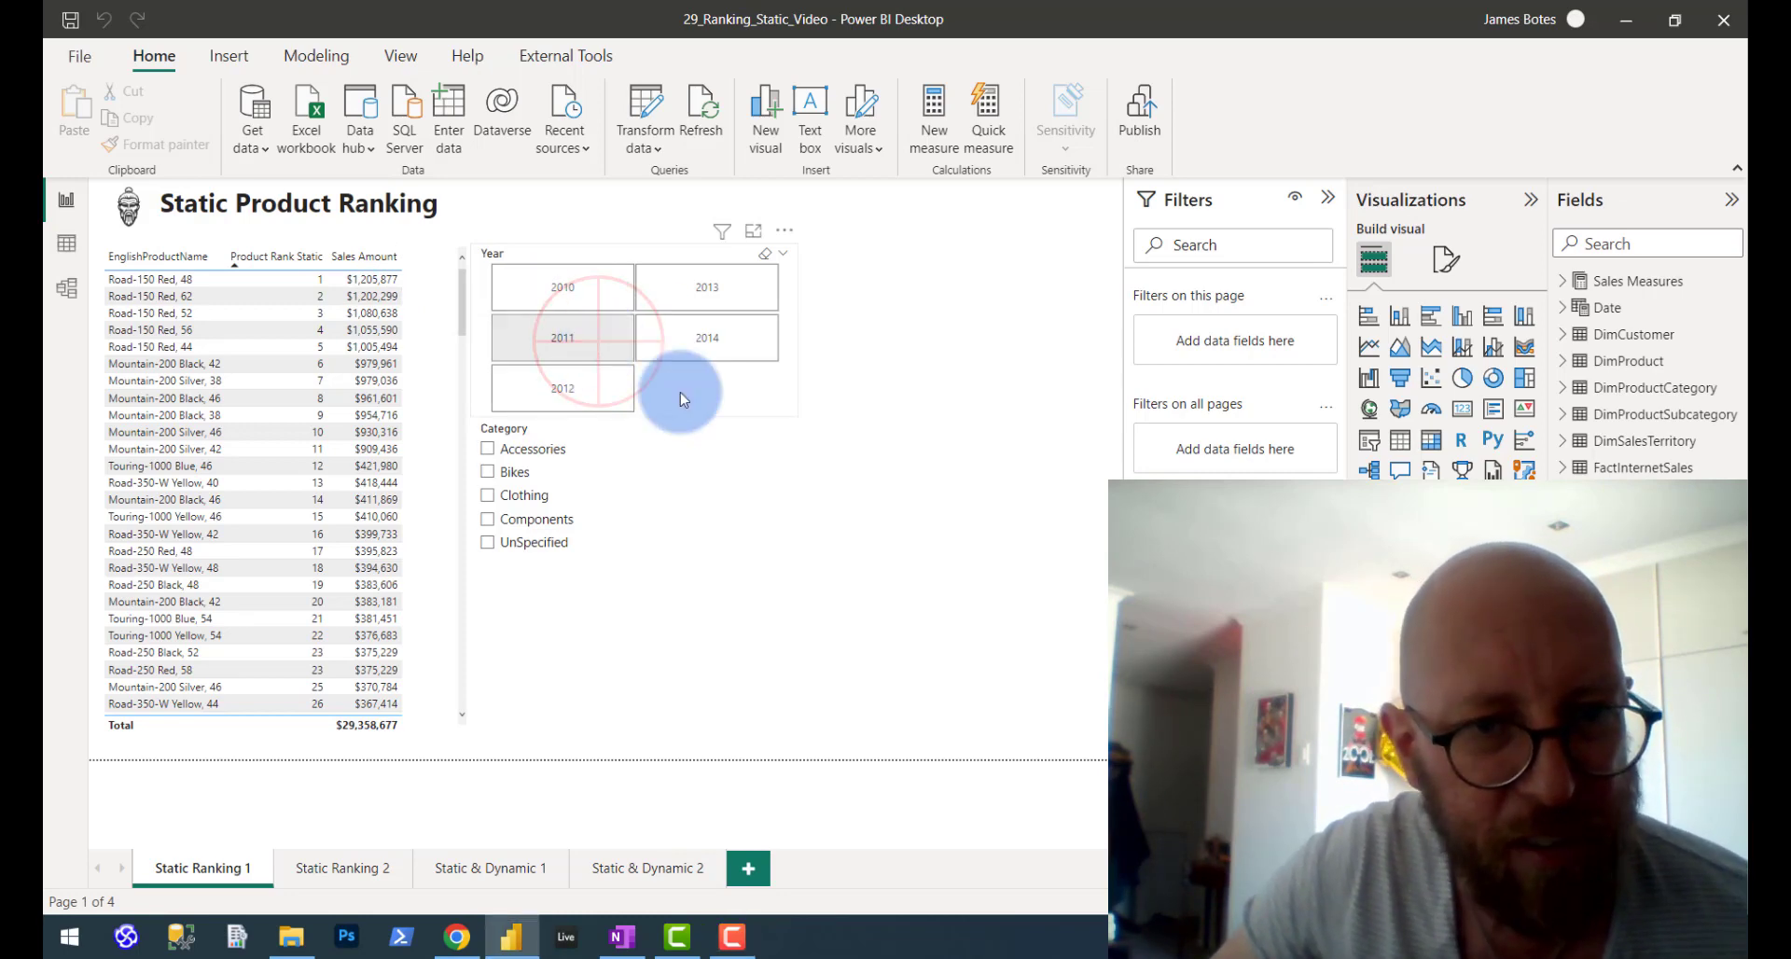
{"action": "left_click", "coordinate": [713, 349], "text": "ctrl"}
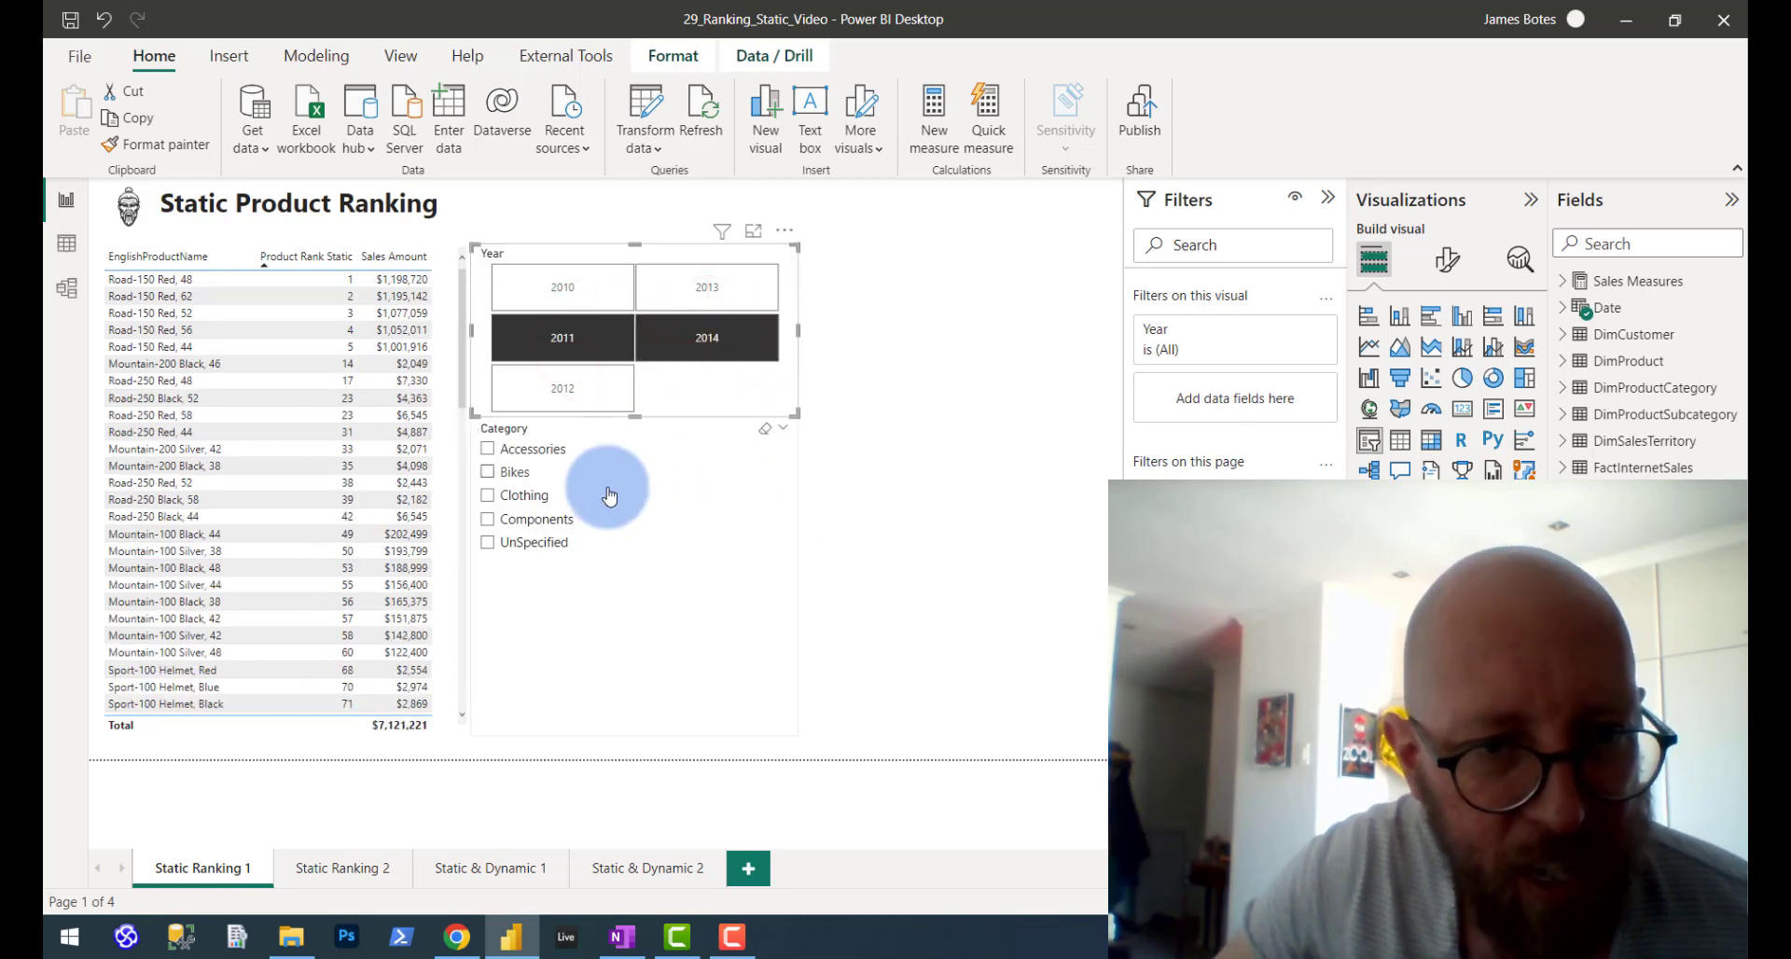
{"action": "left_click", "coordinate": [489, 473]}
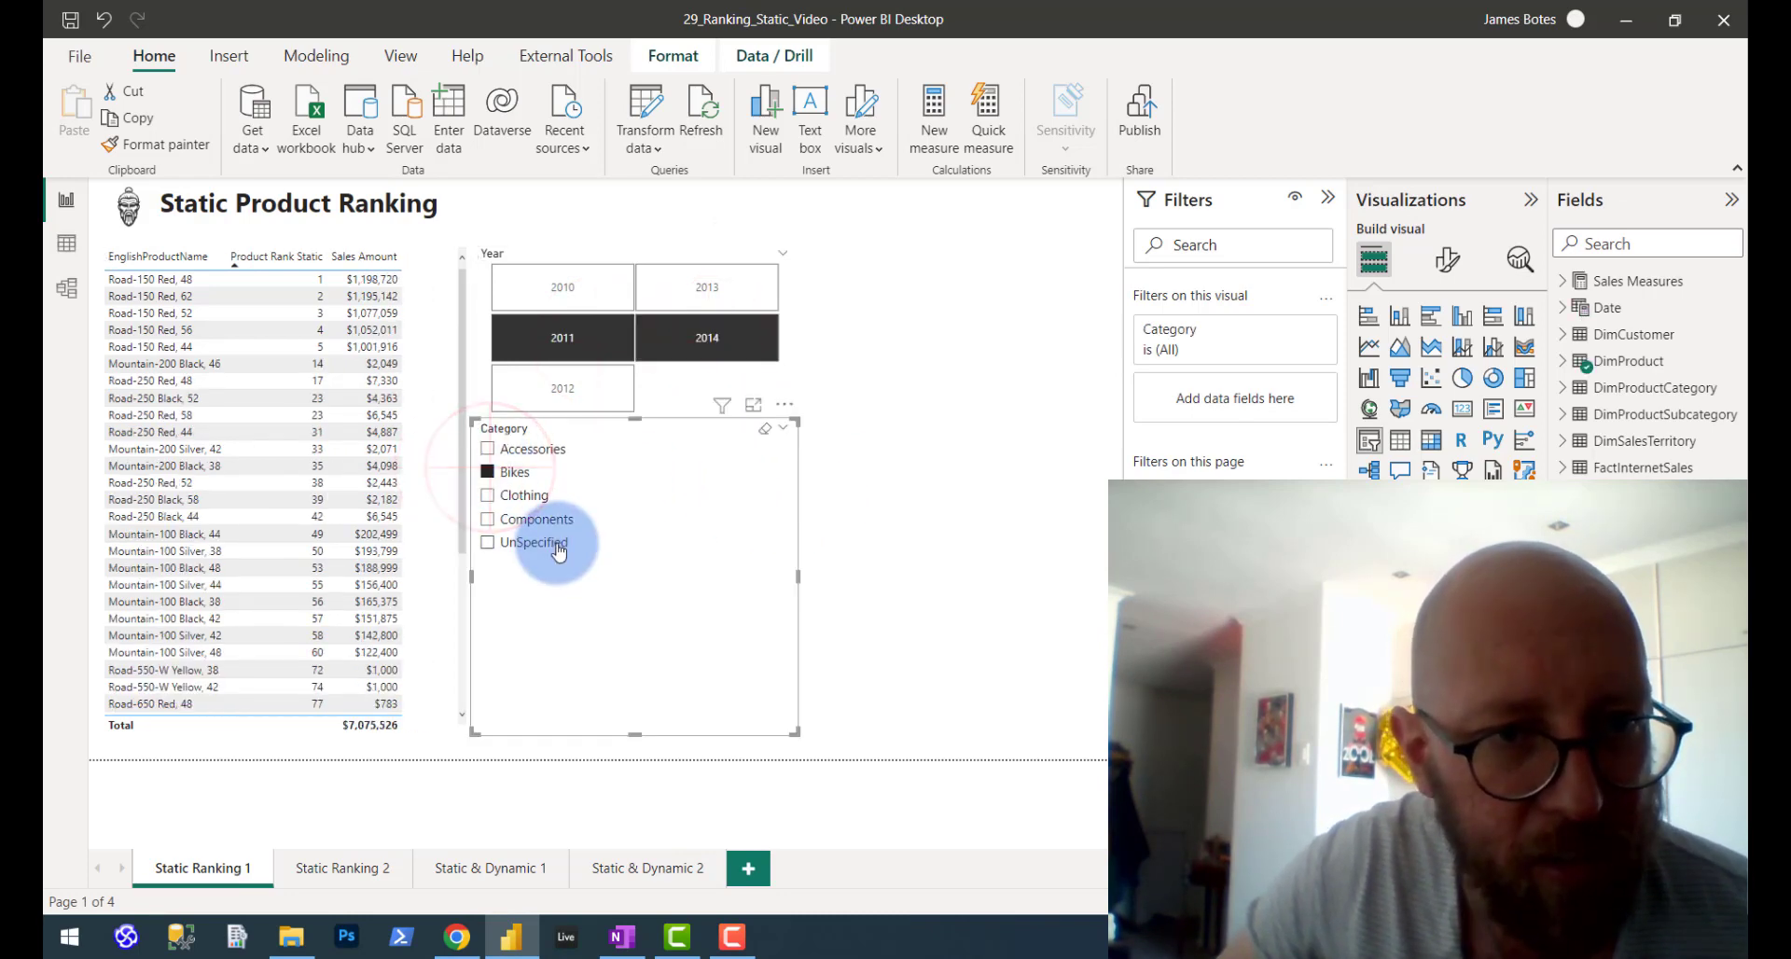
{"action": "left_click", "coordinate": [491, 504]}
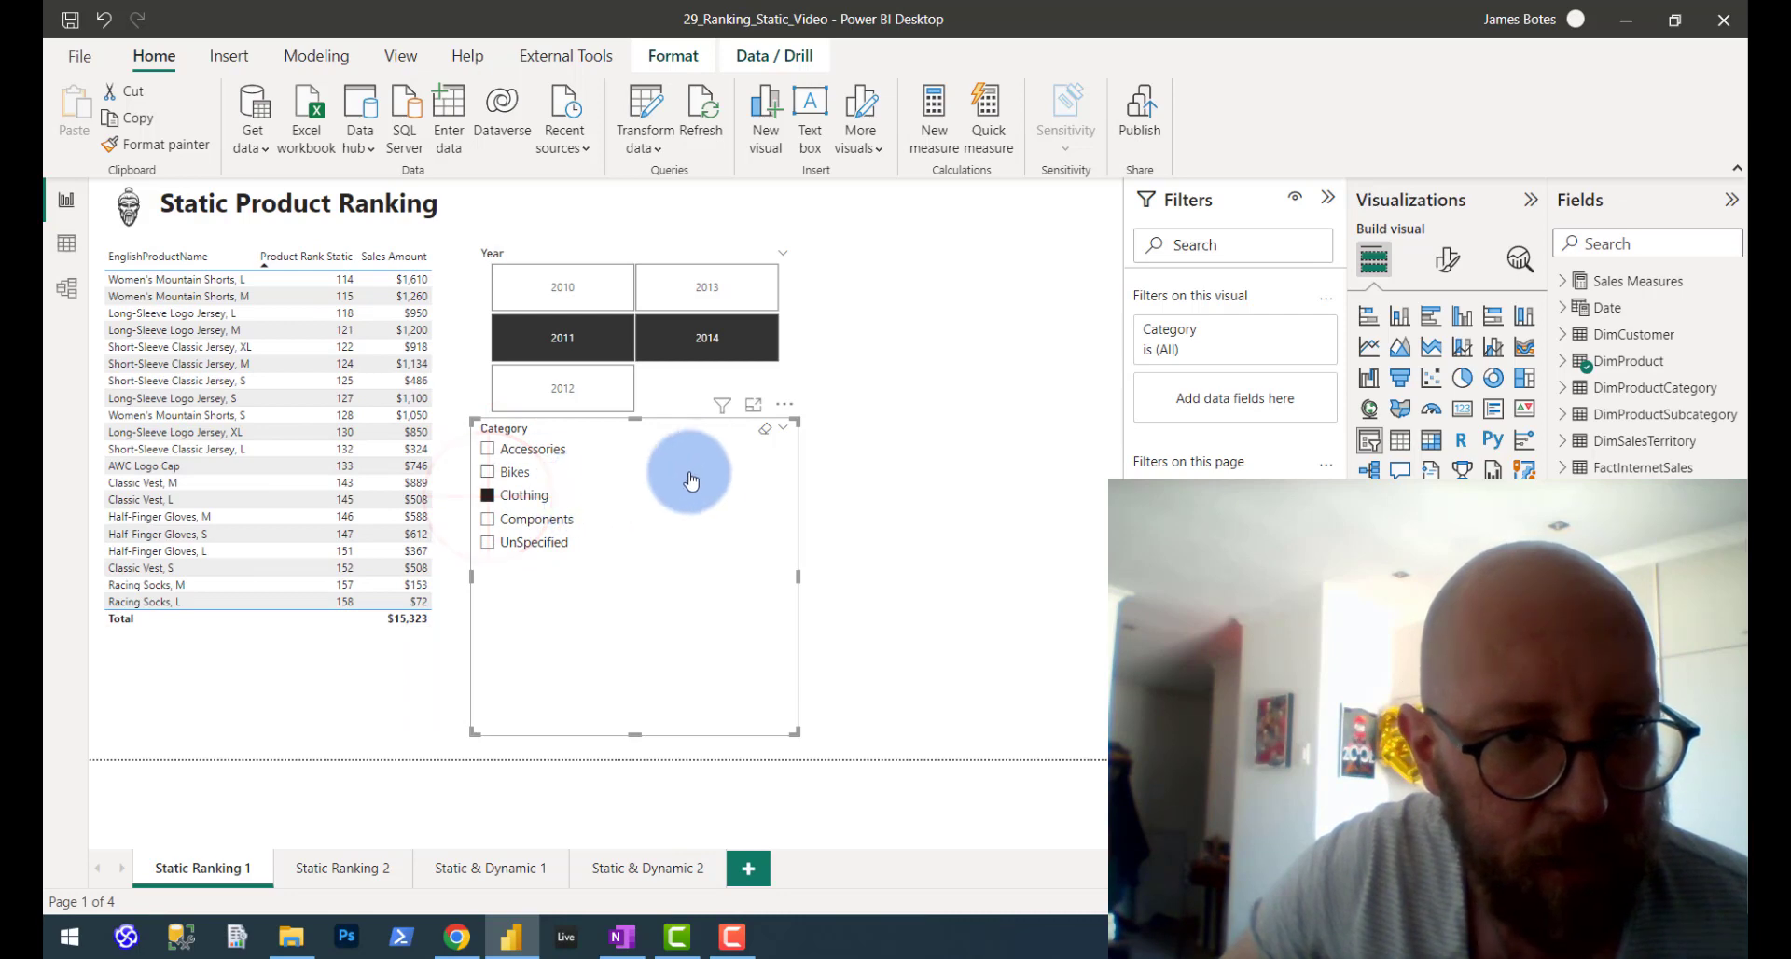
{"action": "left_click", "coordinate": [341, 298]}
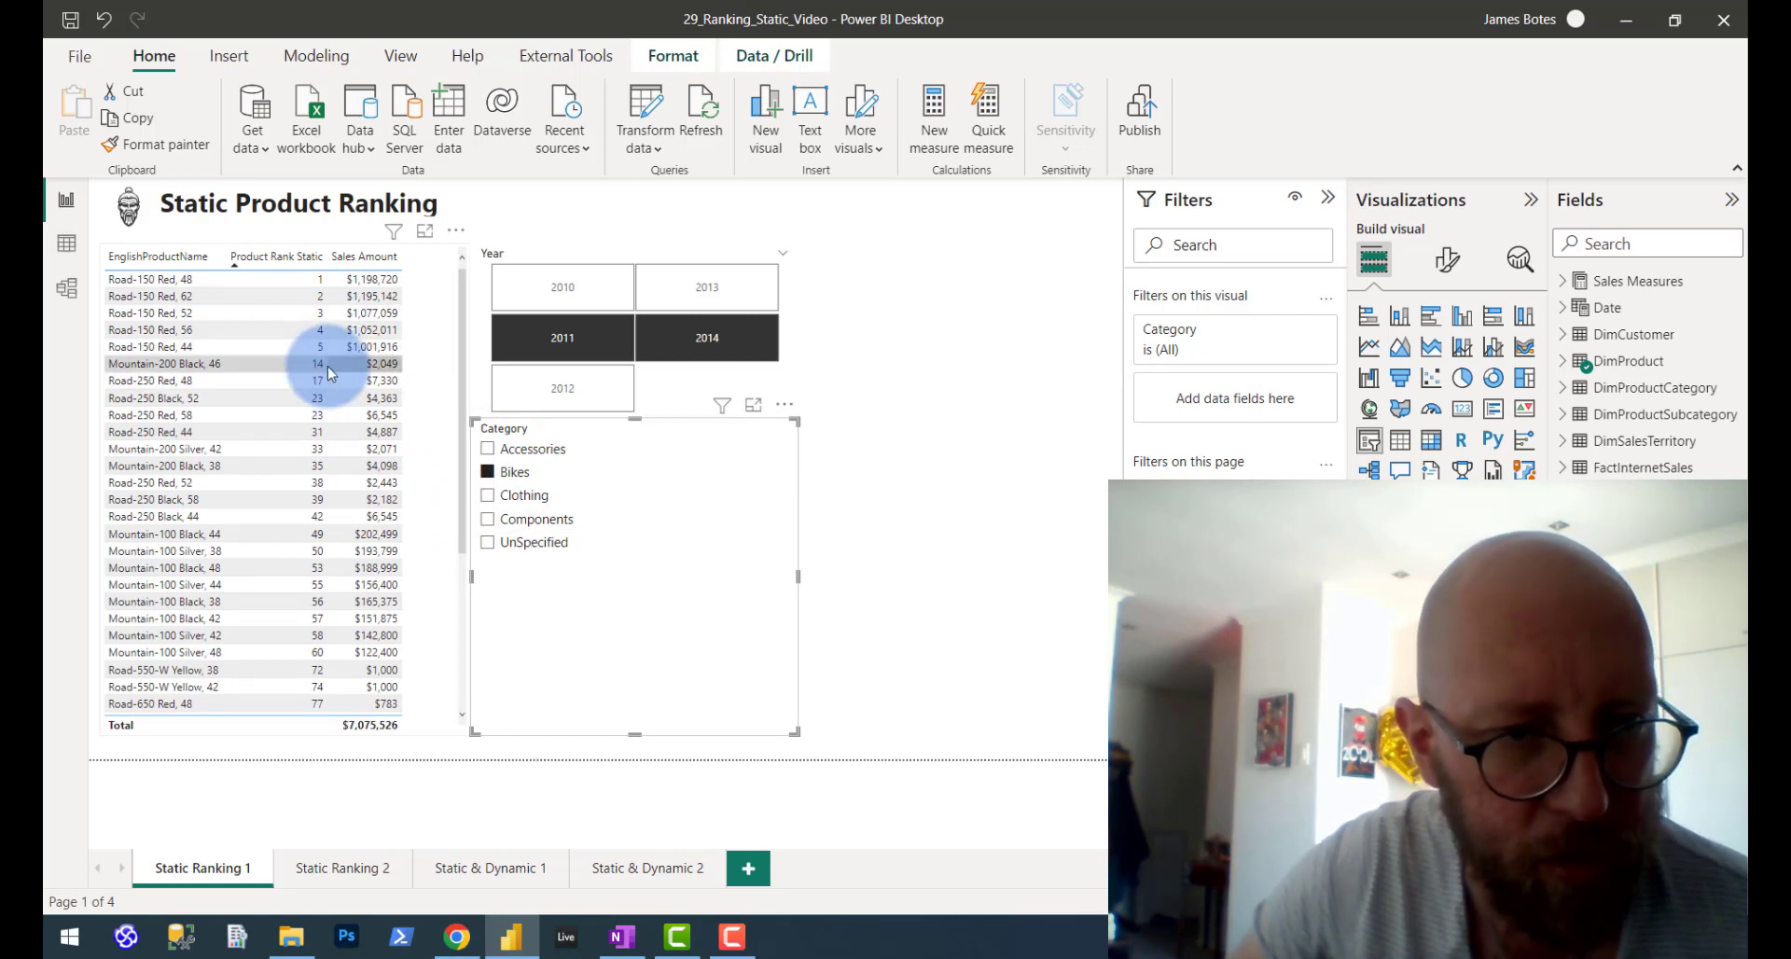
{"action": "left_click", "coordinate": [553, 343]}
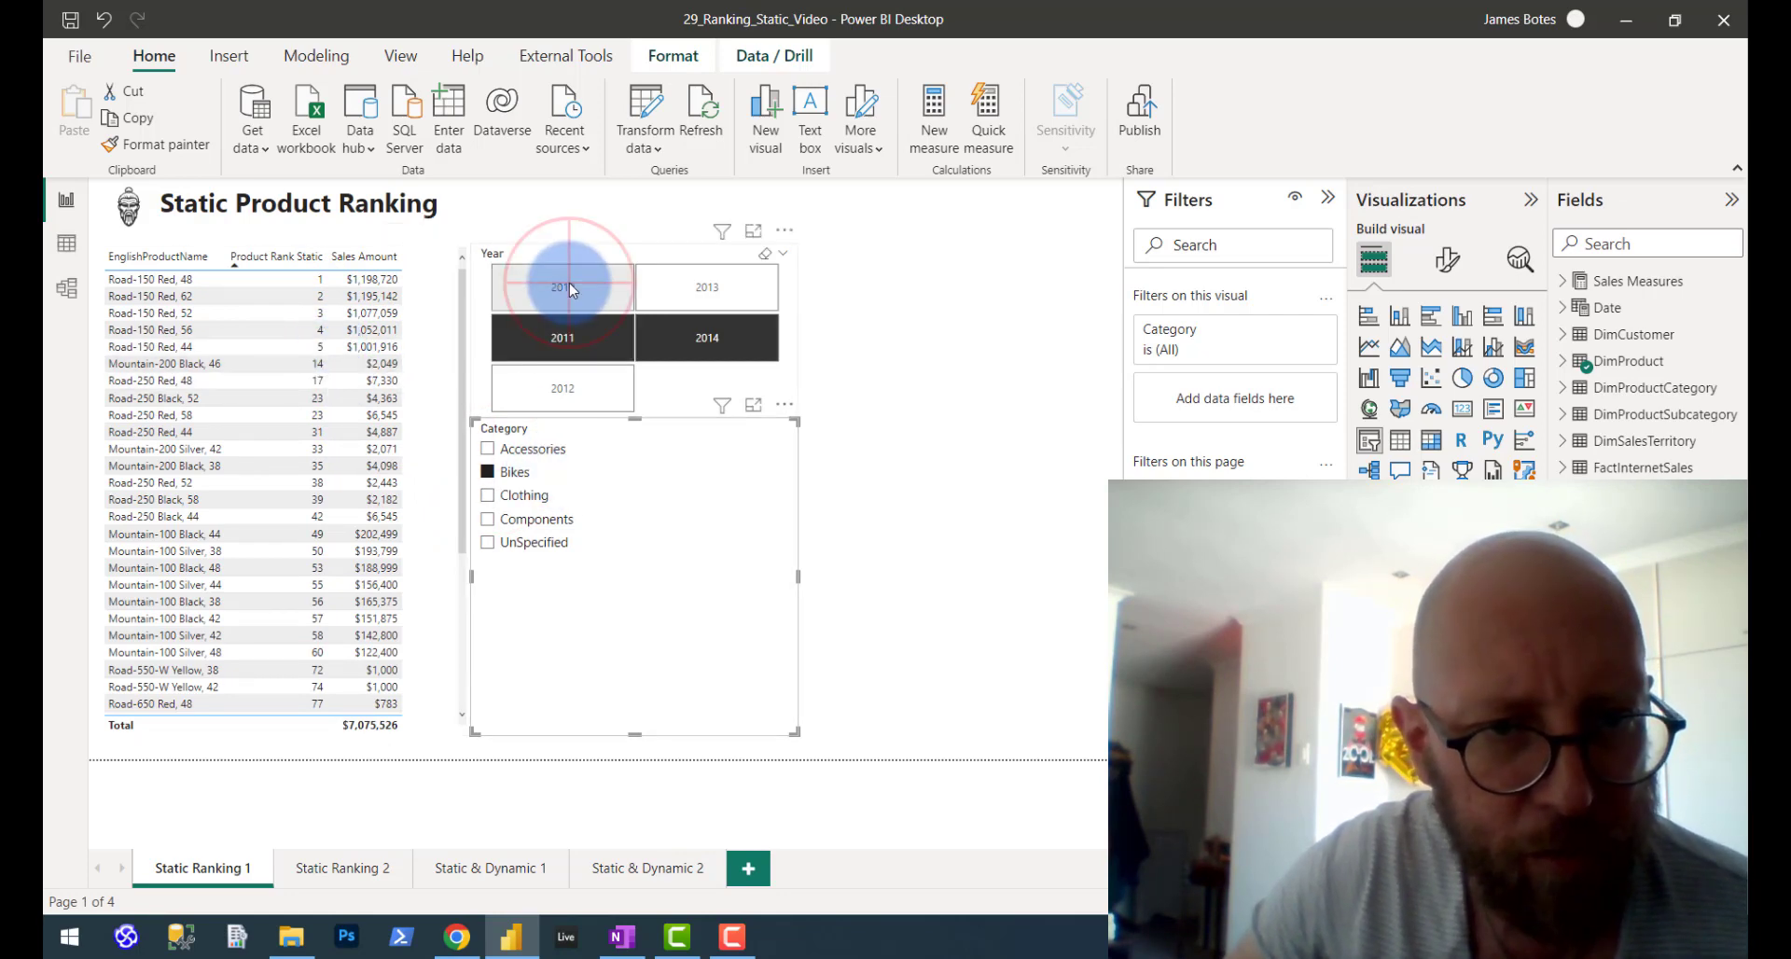
{"action": "left_click", "coordinate": [608, 288]}
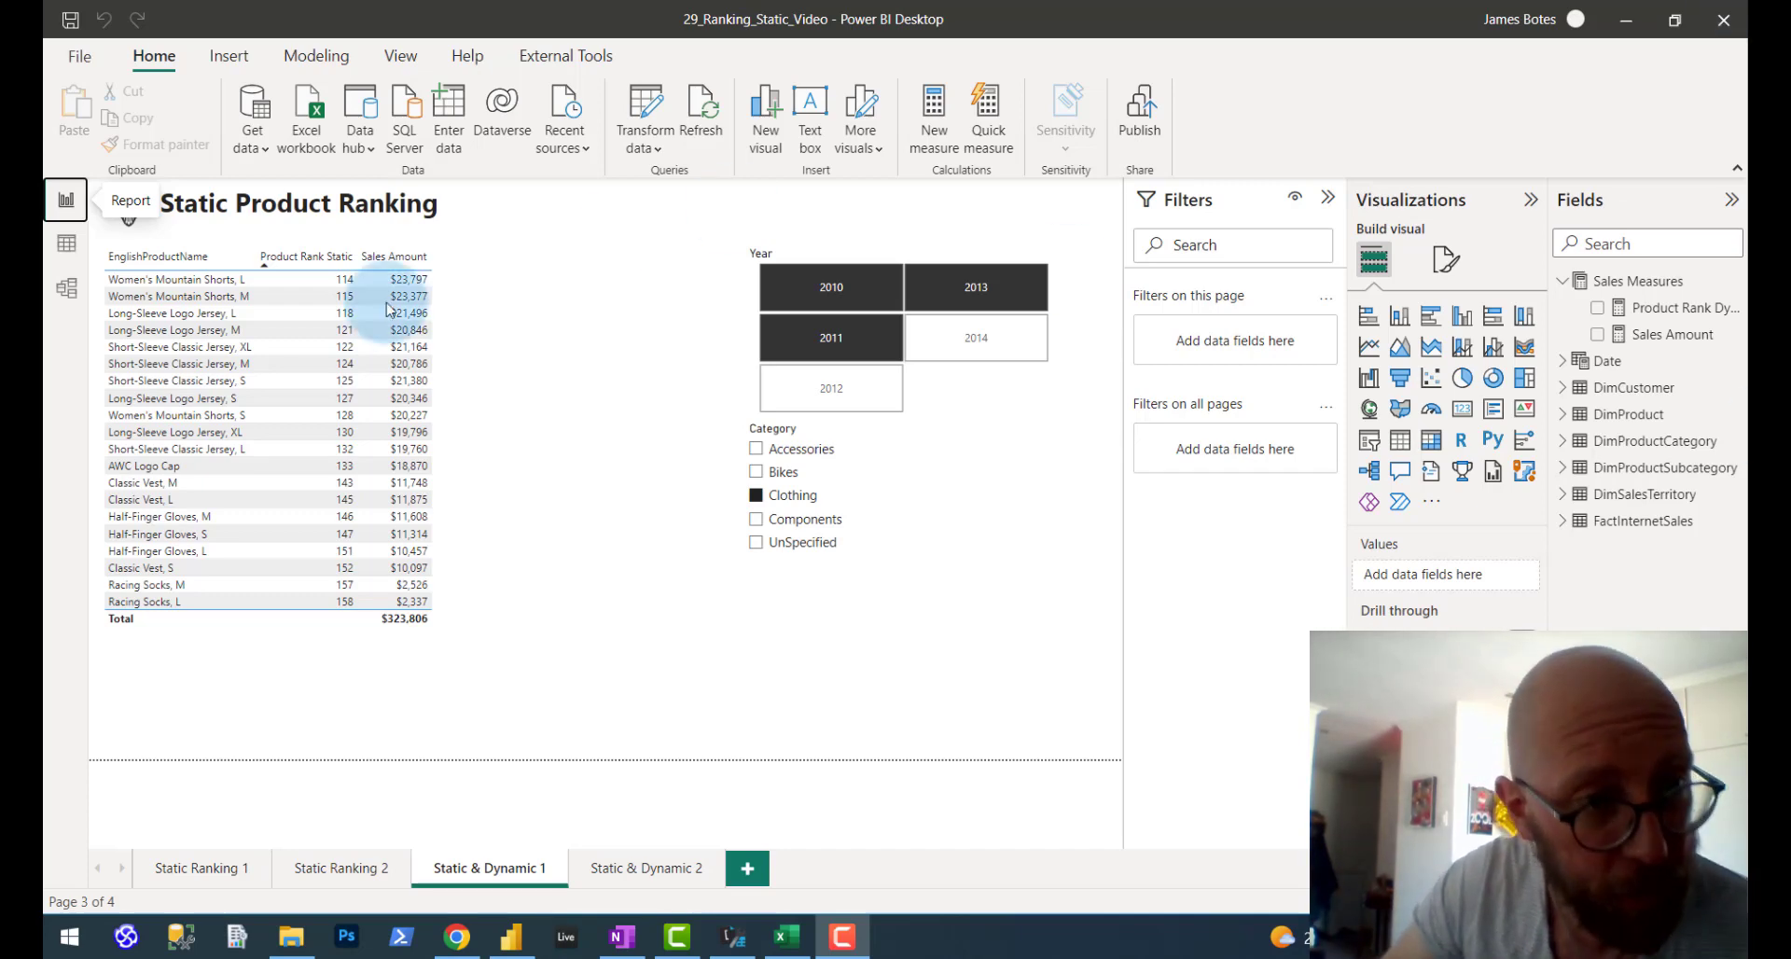
Open the model diagram and slightly reposition the FactInternetSales and DimProduct tables.
{"action": "left_click", "coordinate": [66, 288]}
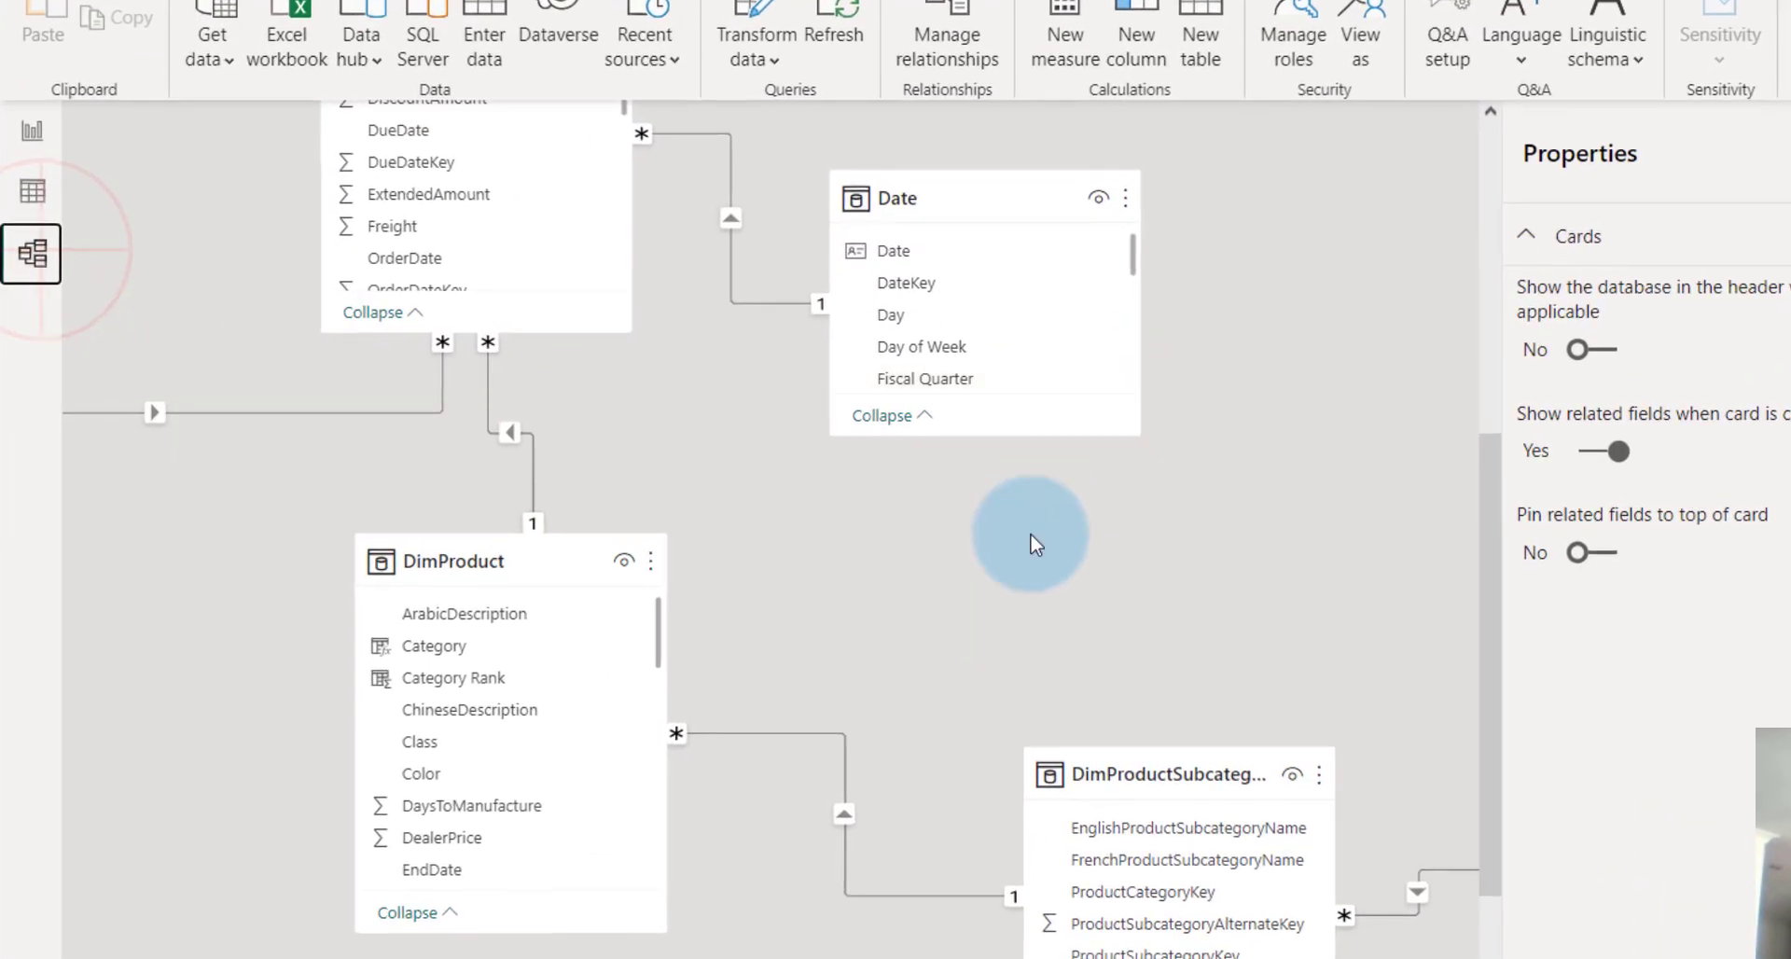
{"action": "scroll", "coordinate": [1026, 597], "scroll_direction": "up", "scroll_amount": 3}
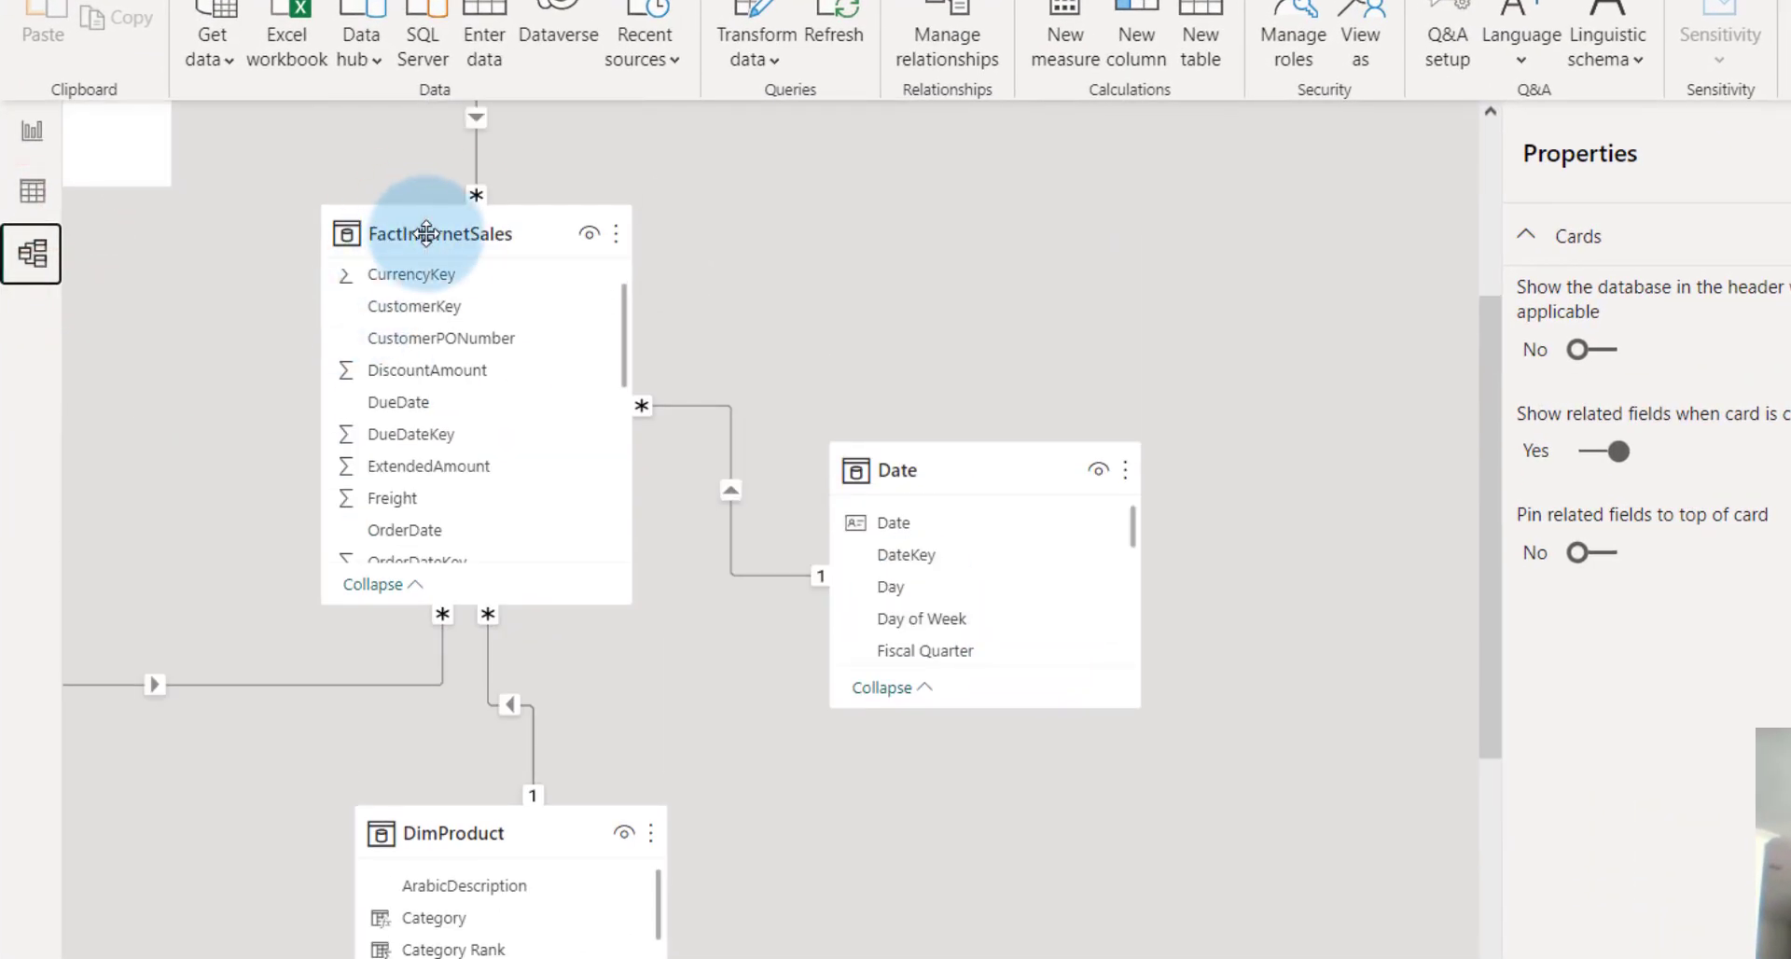
{"action": "mouse_move", "coordinate": [426, 233]}
{"action": "left_mouse_down"}
{"action": "mouse_move", "coordinate": [345, 292]}
{"action": "mouse_move", "coordinate": [412, 244]}
{"action": "left_mouse_up"}
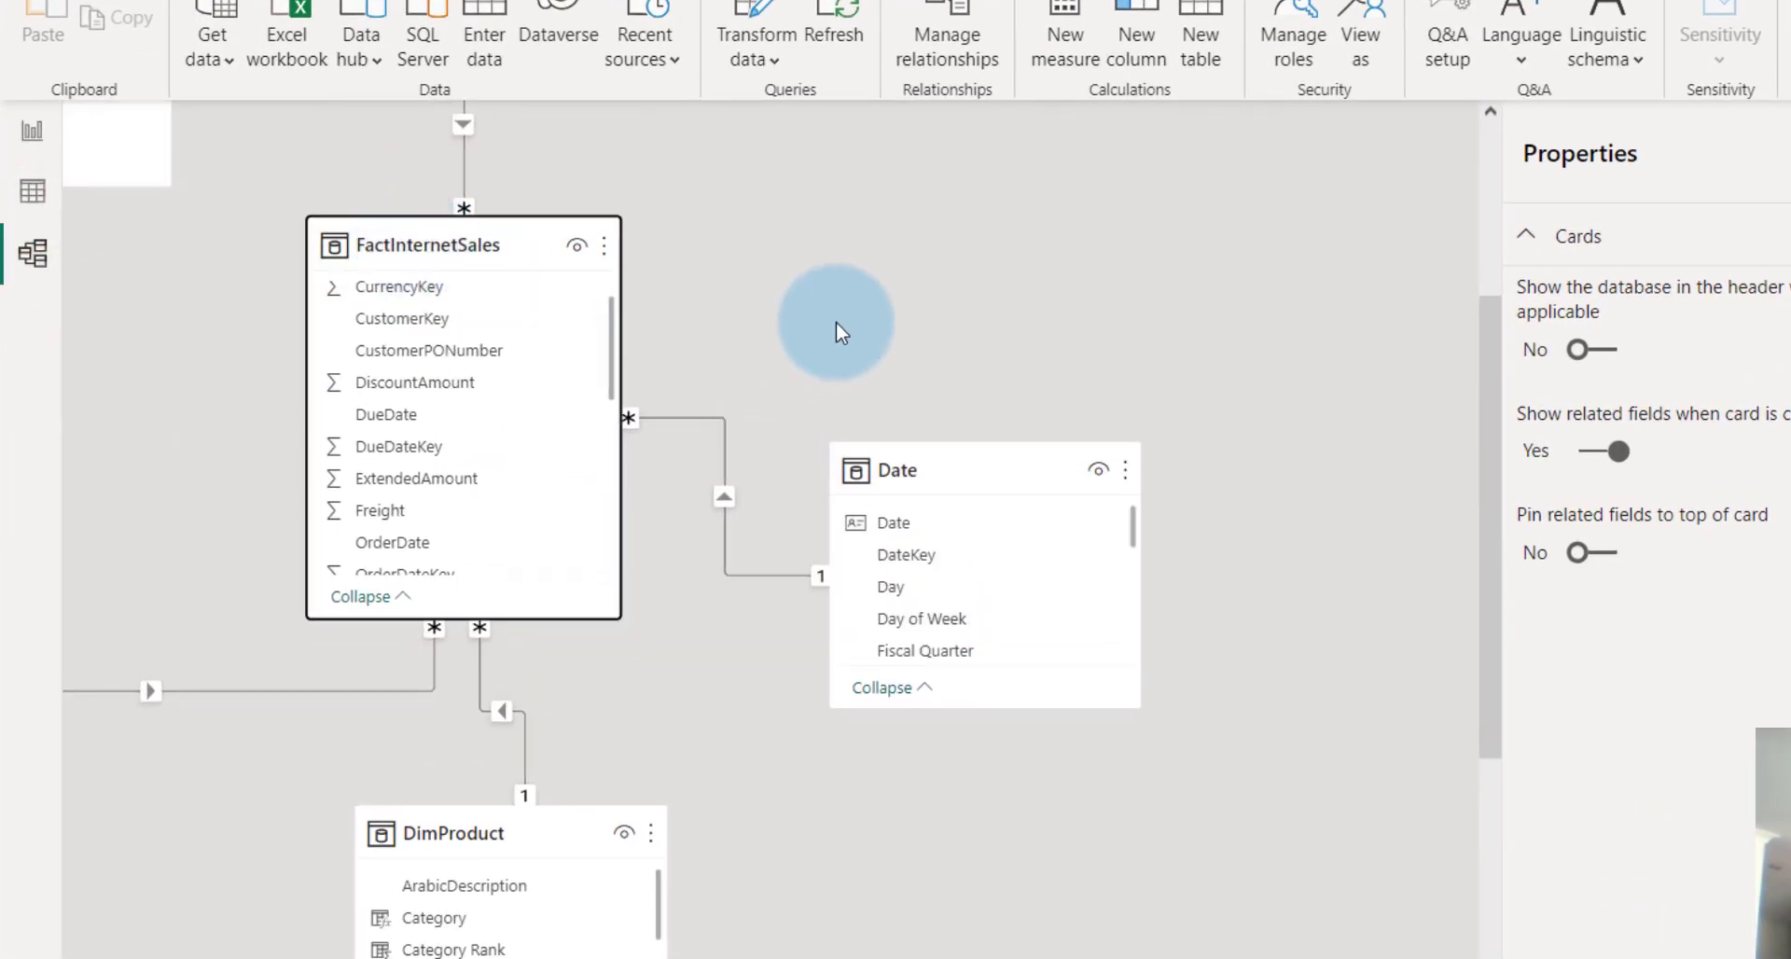
{"action": "scroll", "coordinate": [500, 620], "scroll_direction": "down", "scroll_amount": 3}
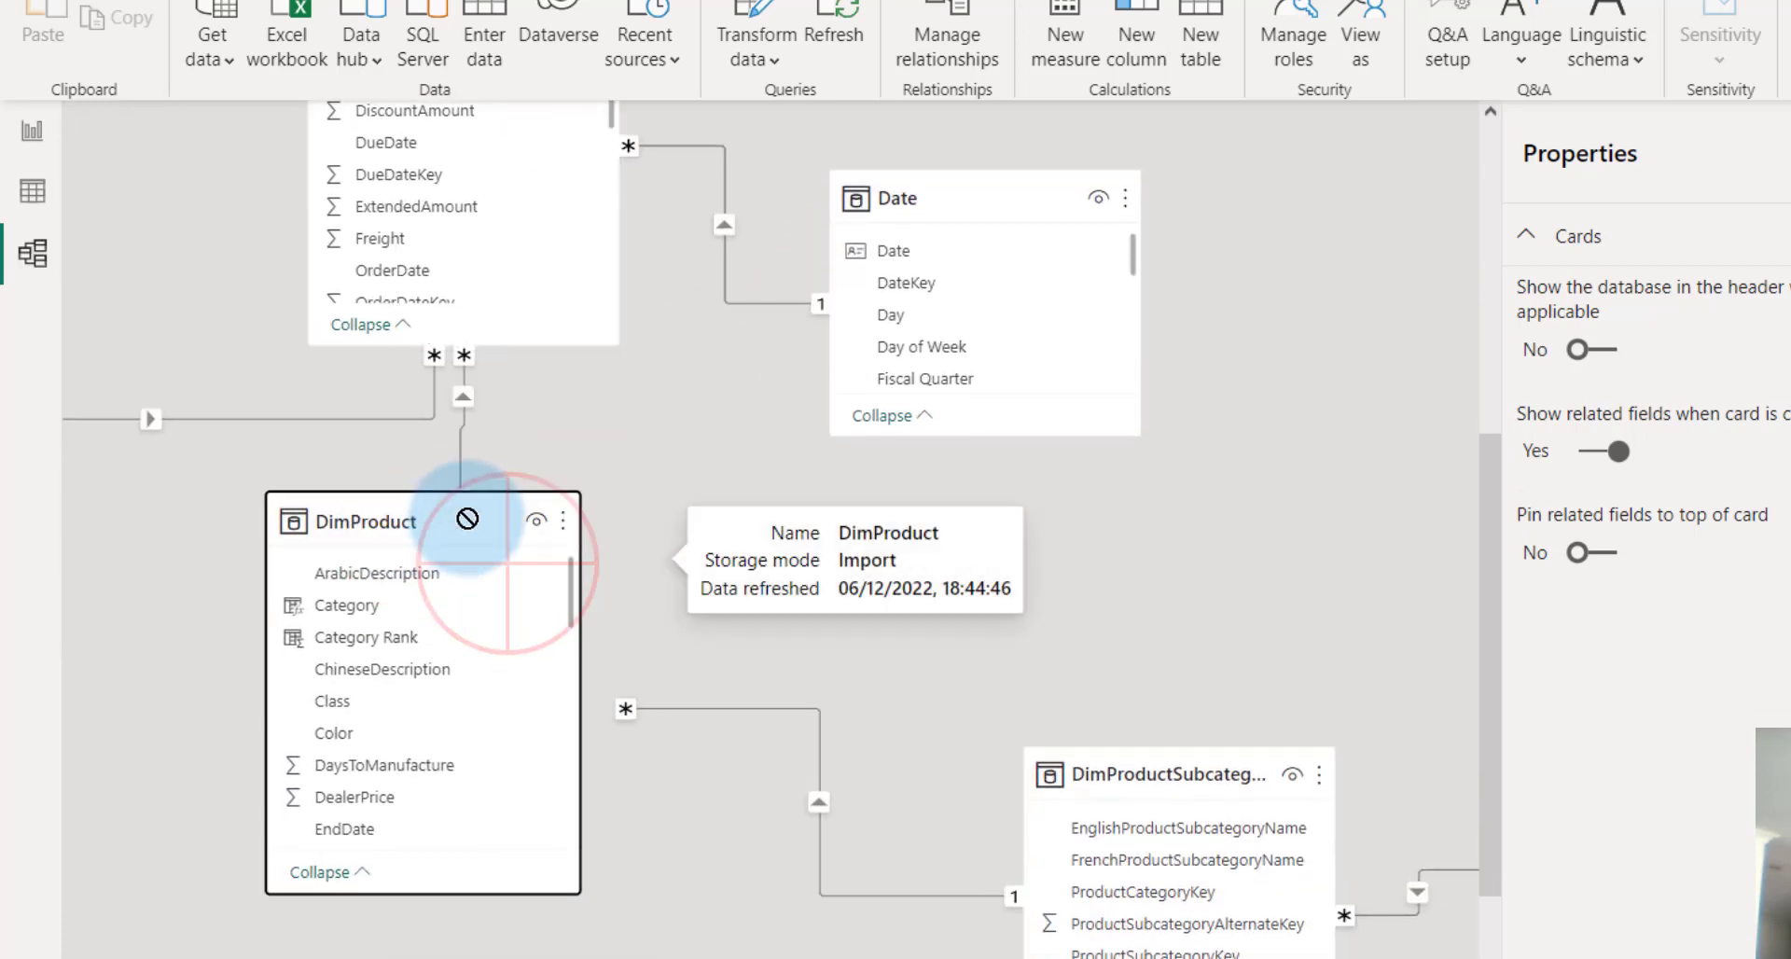
{"action": "left_click_drag", "start_coordinate": [508, 562], "coordinate": [471, 553]}
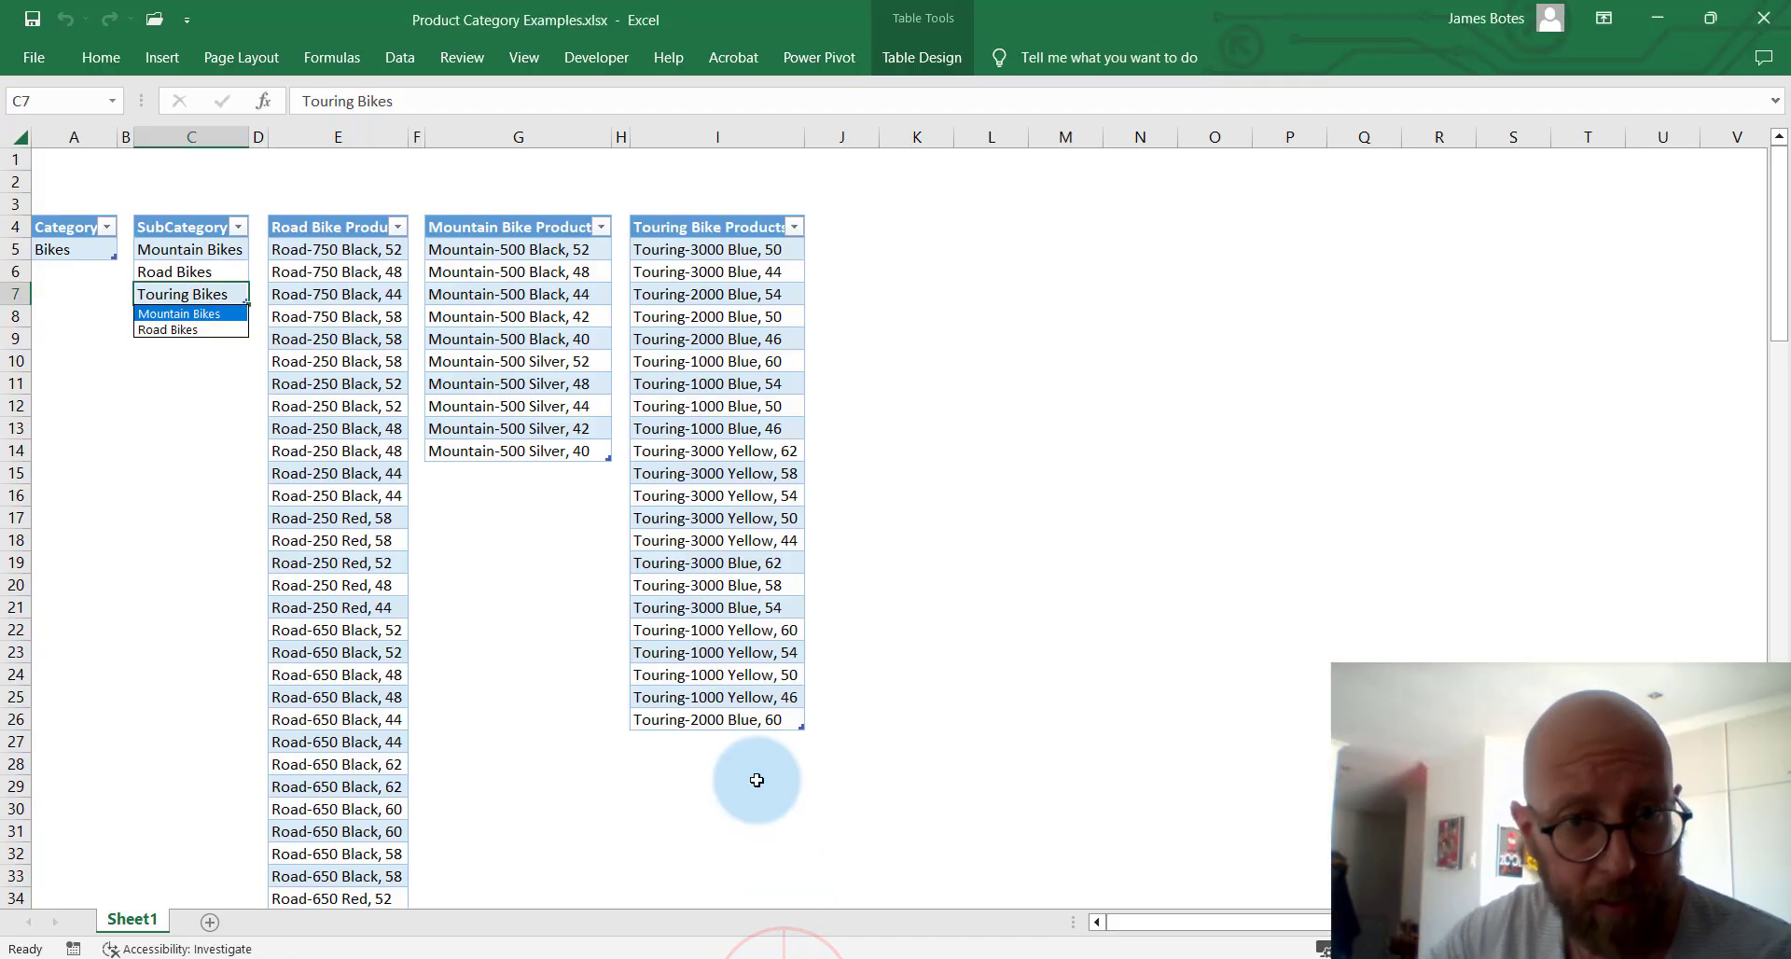
In the Product Category Examples workbook in Excel, highlight the Category header and its Bikes entry.
{"action": "left_click", "coordinate": [891, 357]}
{"action": "left_click", "coordinate": [386, 465]}
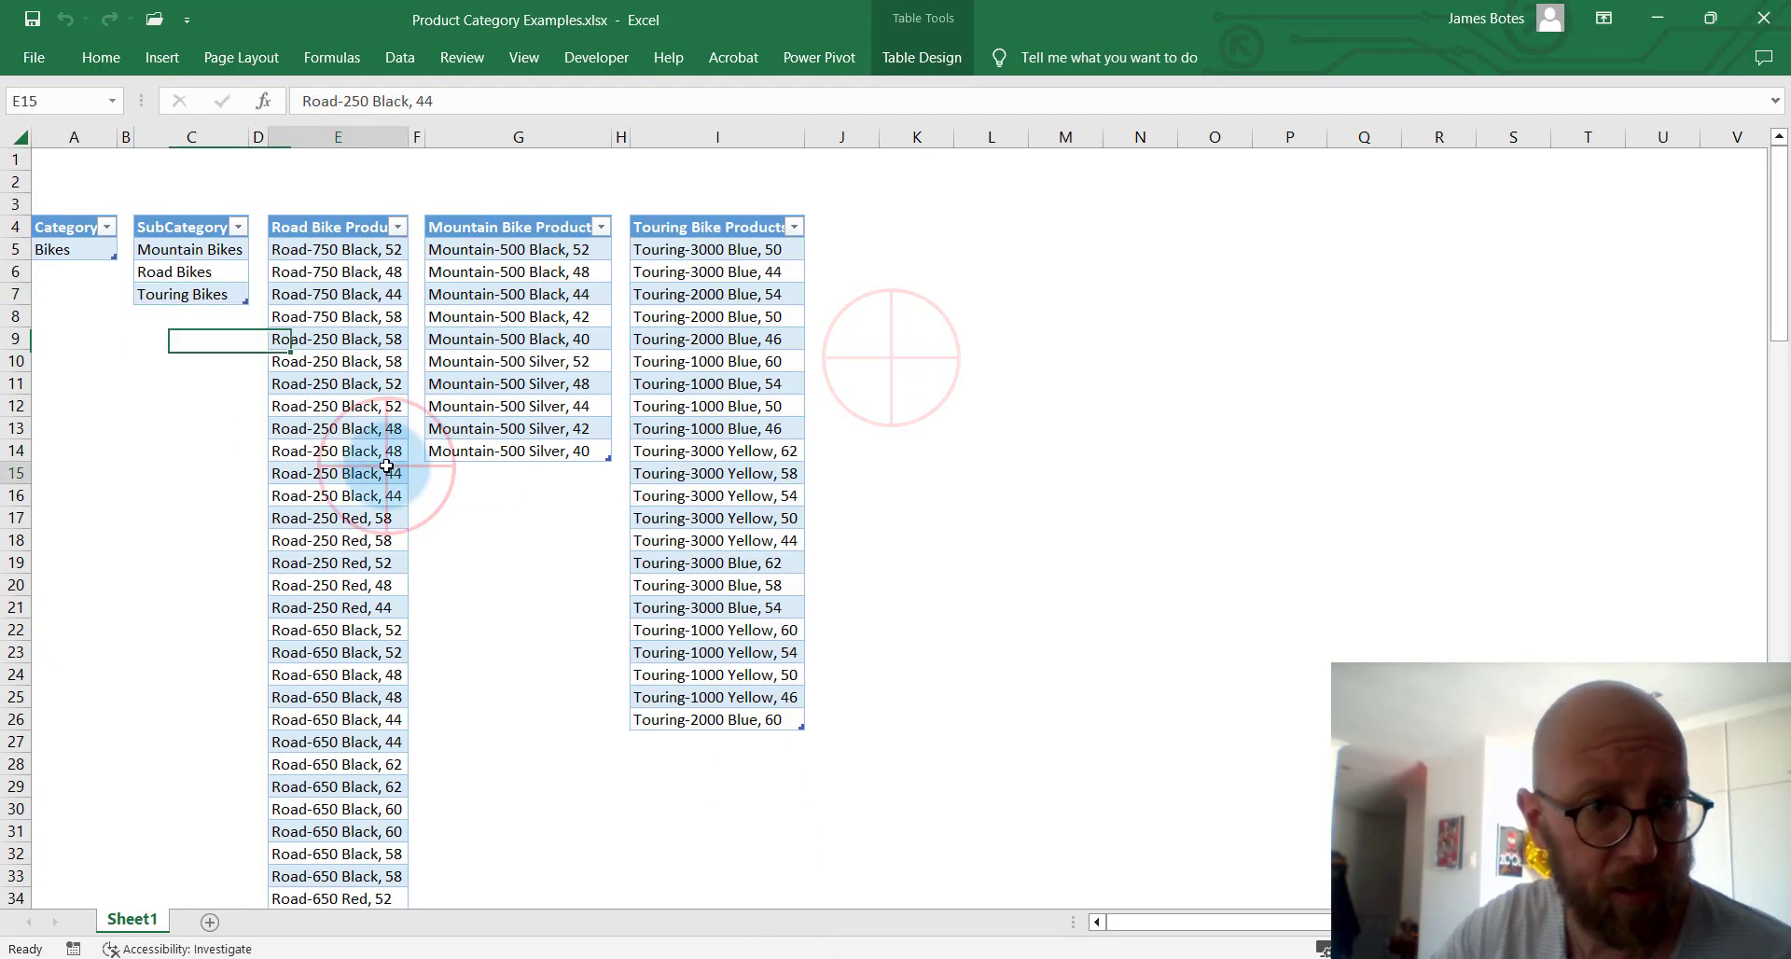
{"action": "left_click_drag", "start_coordinate": [73, 228], "coordinate": [84, 250]}
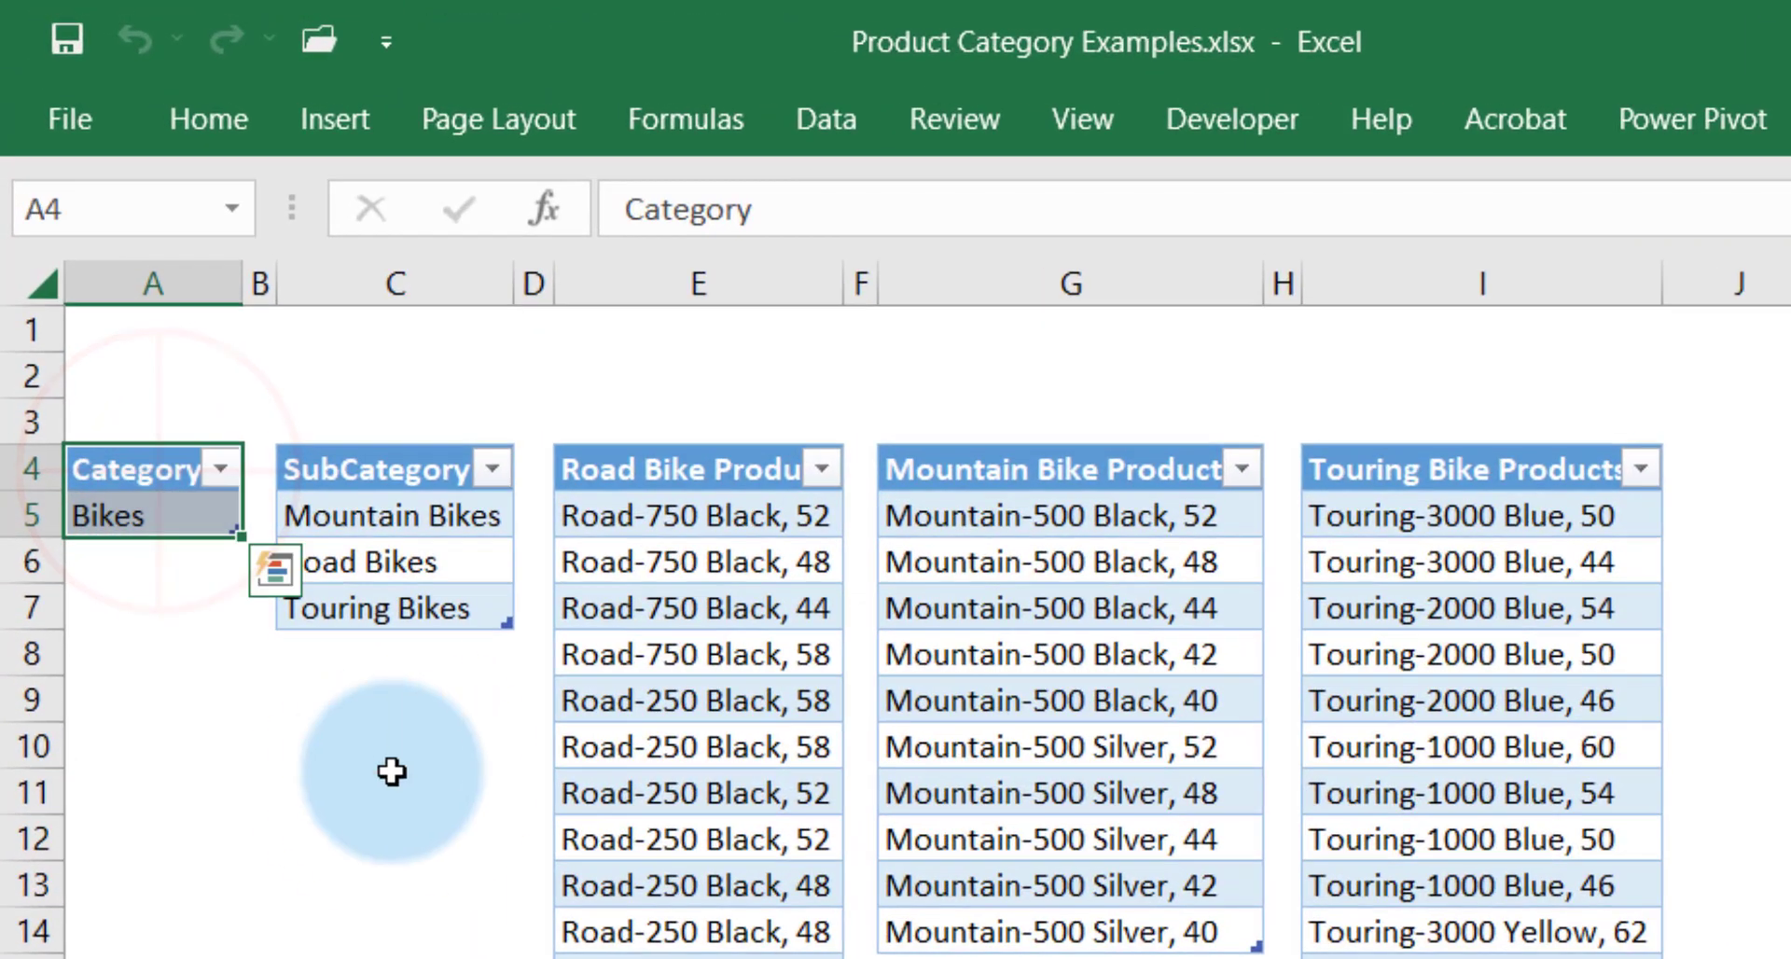
{"action": "left_click", "coordinate": [392, 771]}
{"action": "left_click", "coordinate": [686, 449]}
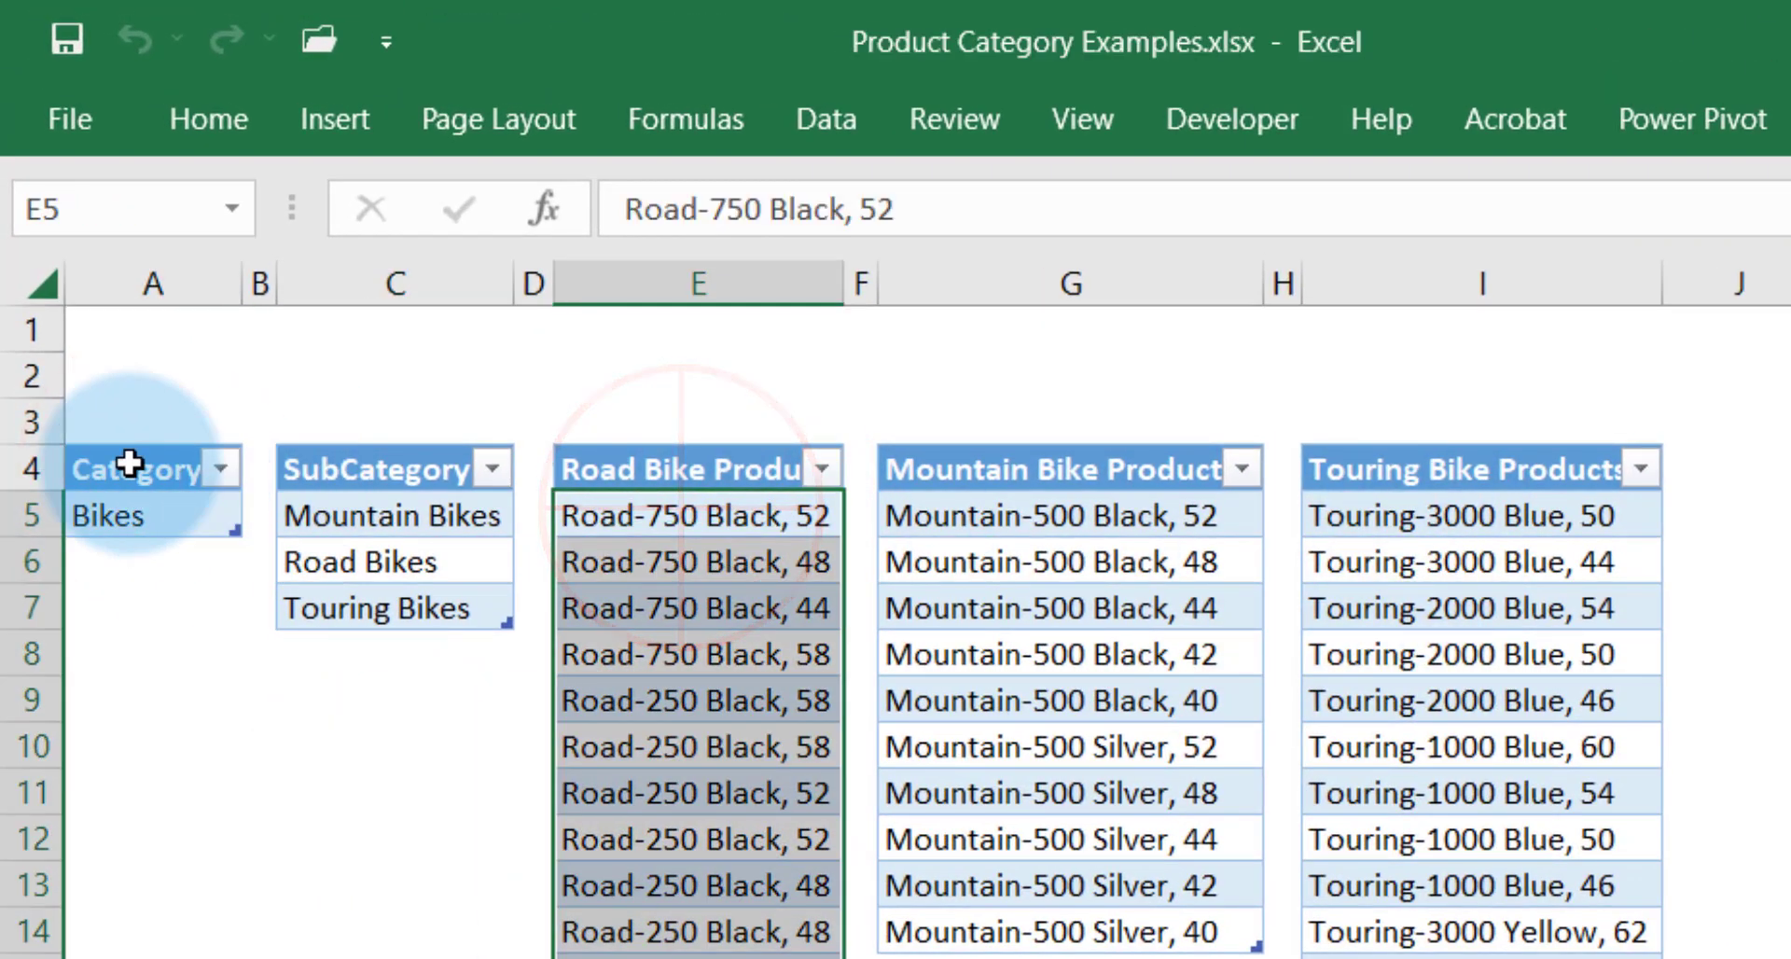
{"action": "left_click_drag", "start_coordinate": [129, 462], "coordinate": [130, 505]}
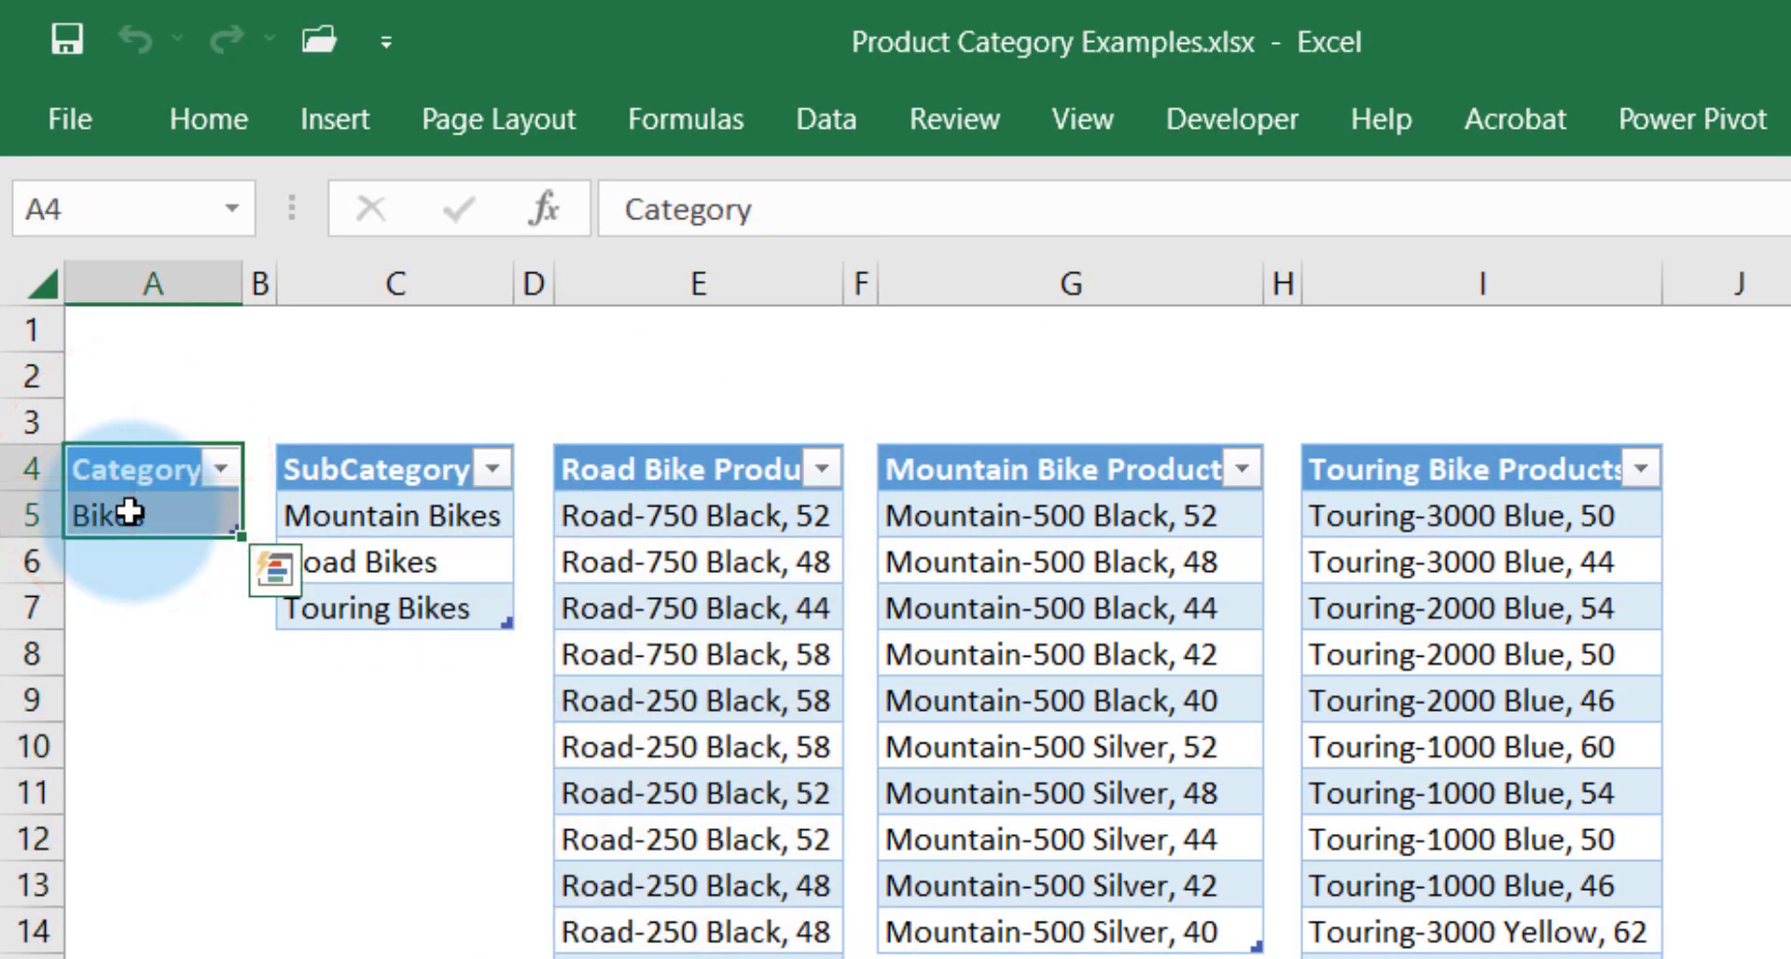
{"action": "left_click", "coordinate": [139, 515]}
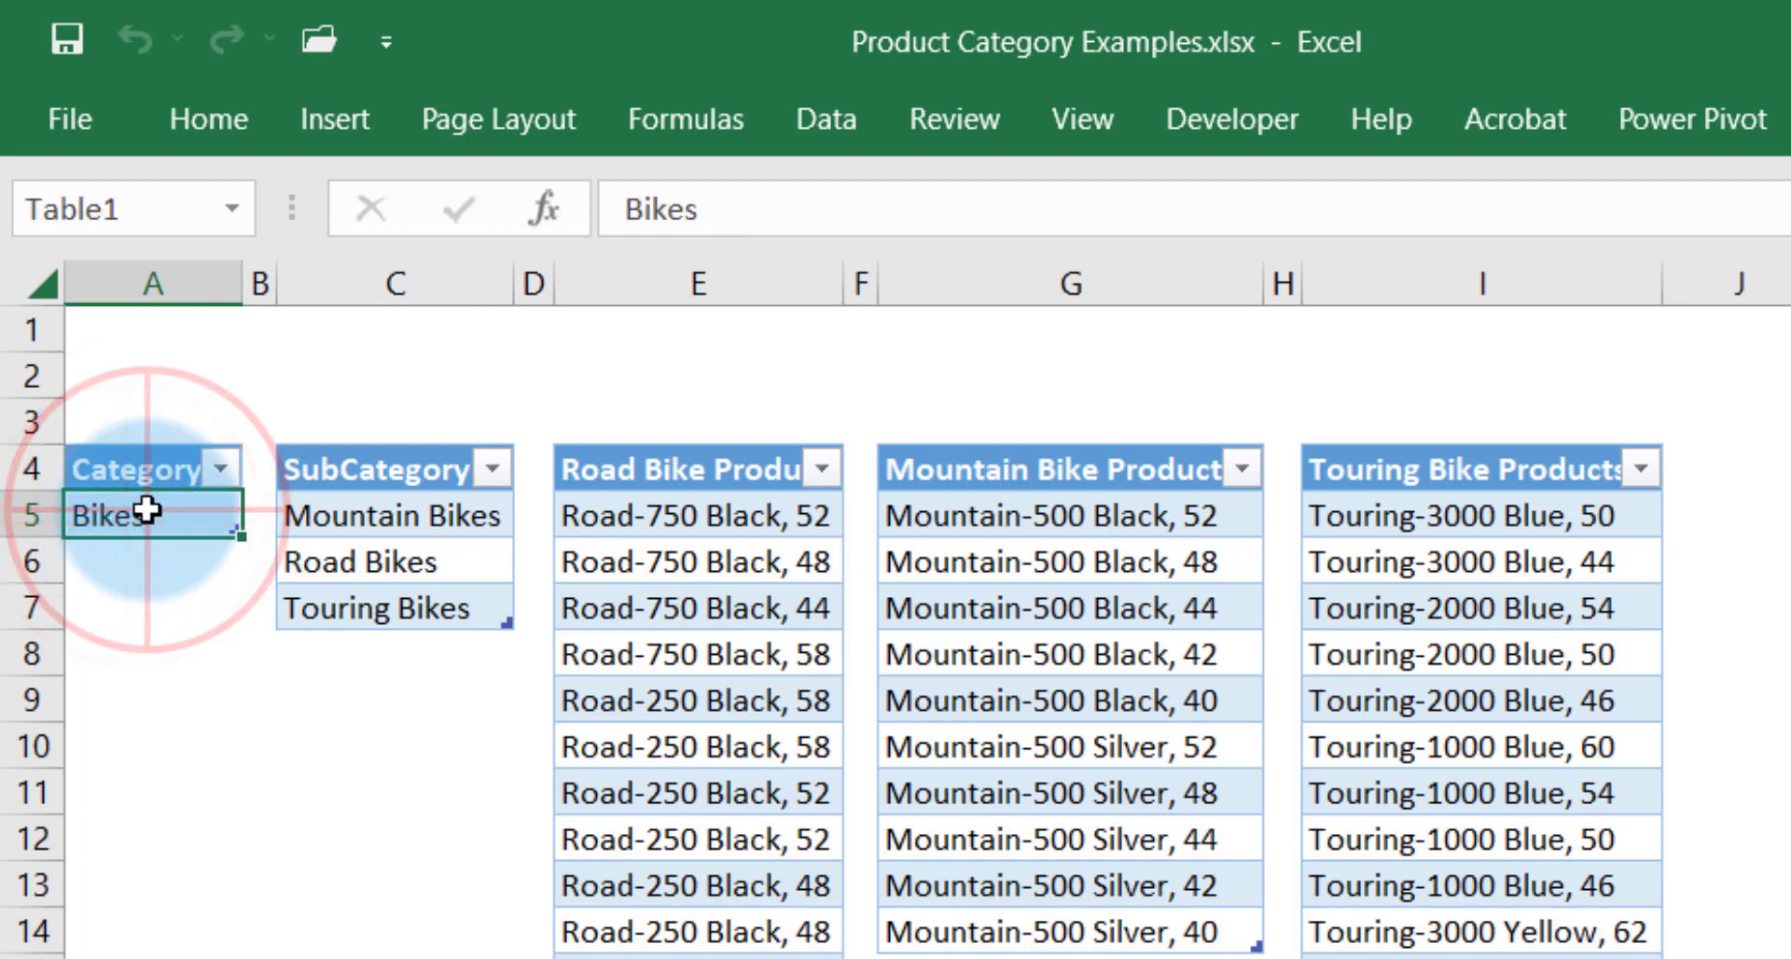
Point out the Mountain Bikes, Road Bikes and Touring Bikes cells in the SubCategory table one by one.
{"action": "left_click", "coordinate": [426, 511]}
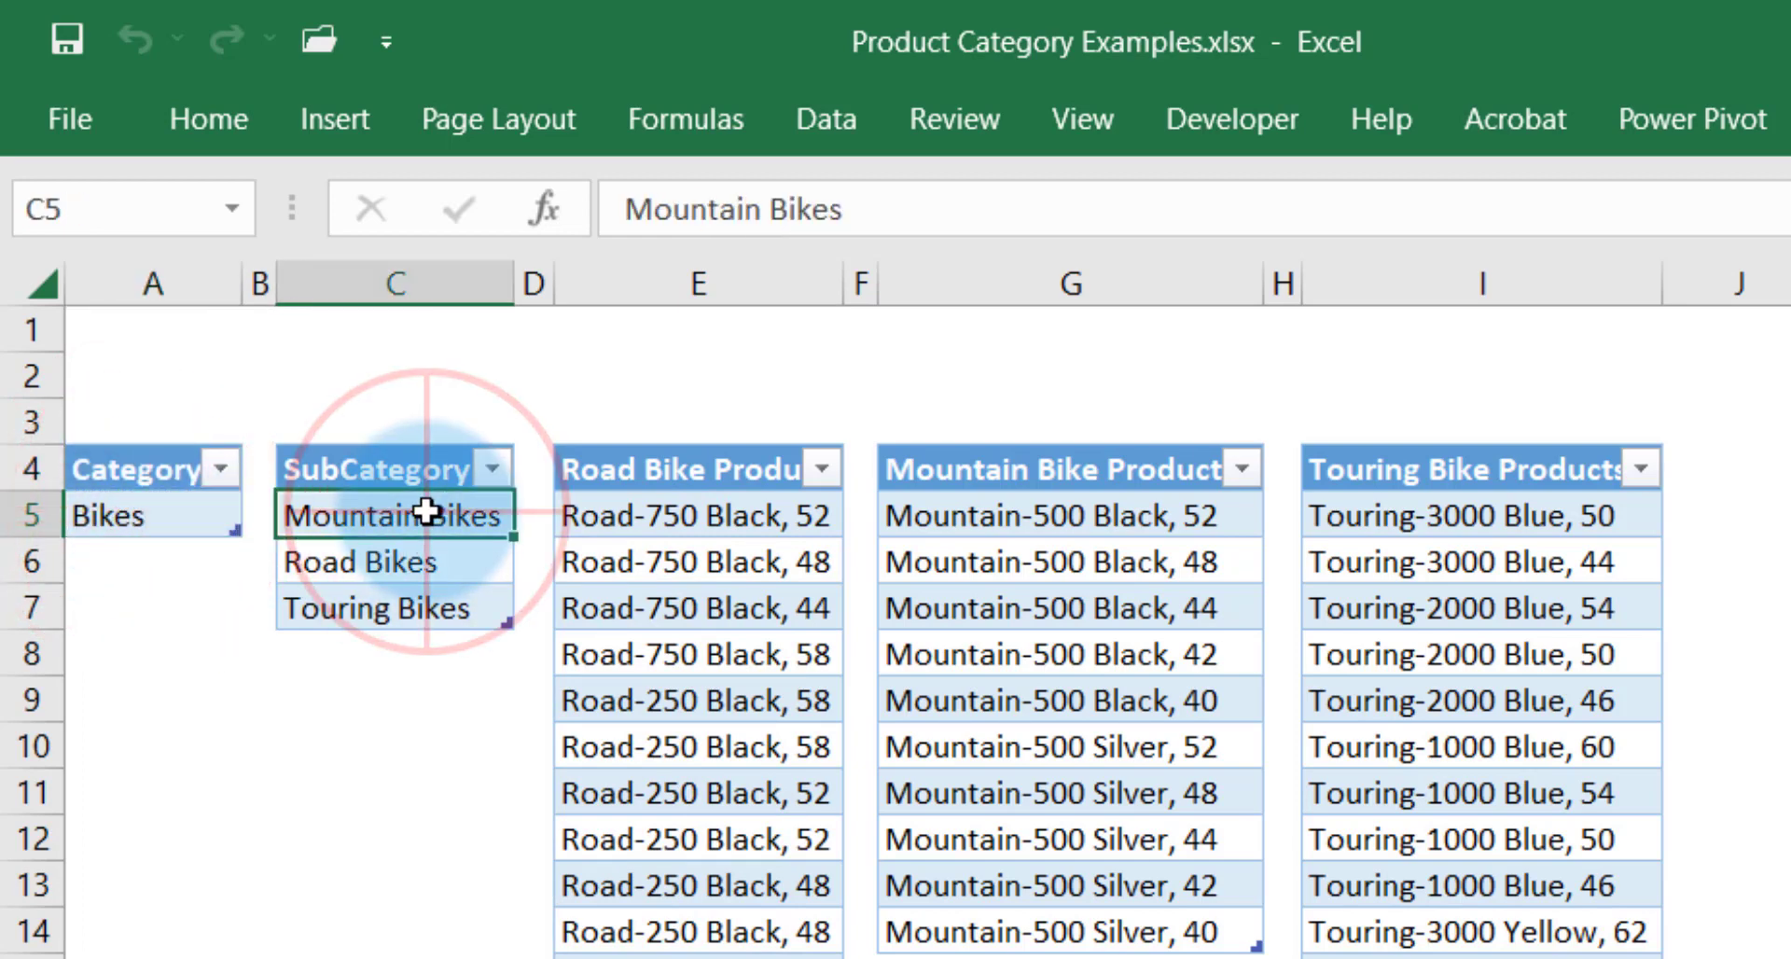
{"action": "left_click", "coordinate": [446, 562]}
{"action": "left_click", "coordinate": [440, 608]}
{"action": "left_click", "coordinate": [546, 604]}
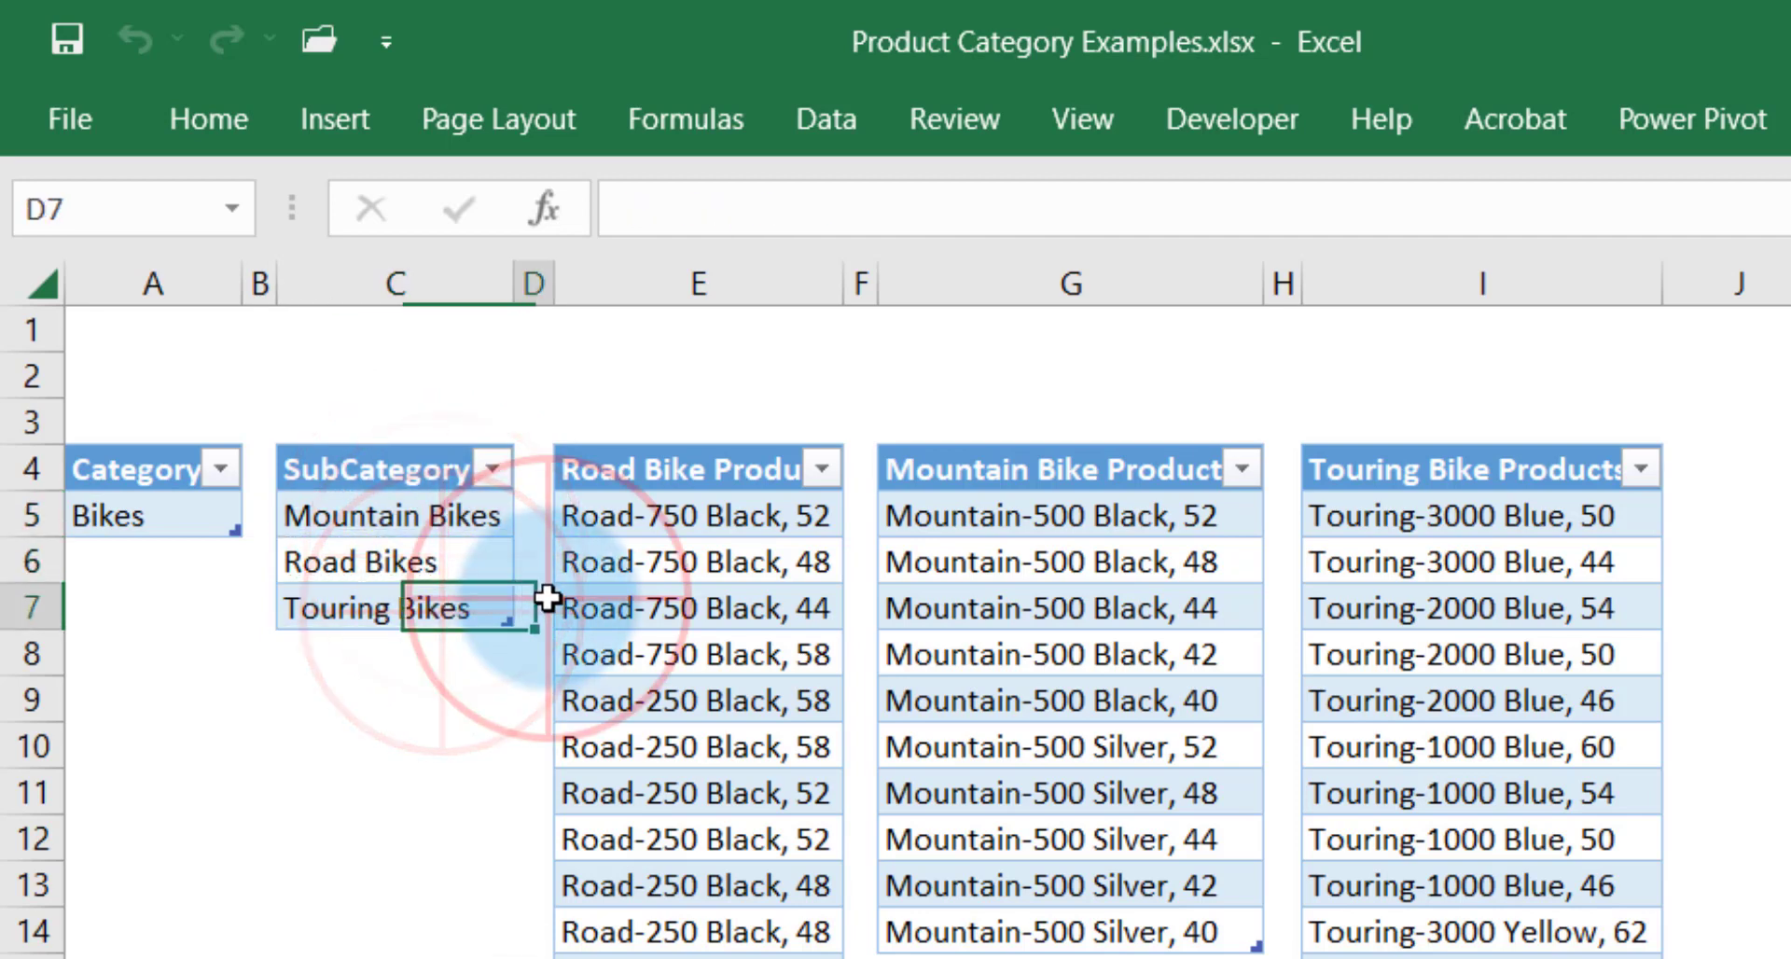
{"action": "left_click", "coordinate": [362, 520]}
Highlight the product rows of the Road Bike, Mountain Bike and Touring Bike tables in turn.
{"action": "left_click_drag", "start_coordinate": [680, 516], "coordinate": [699, 958]}
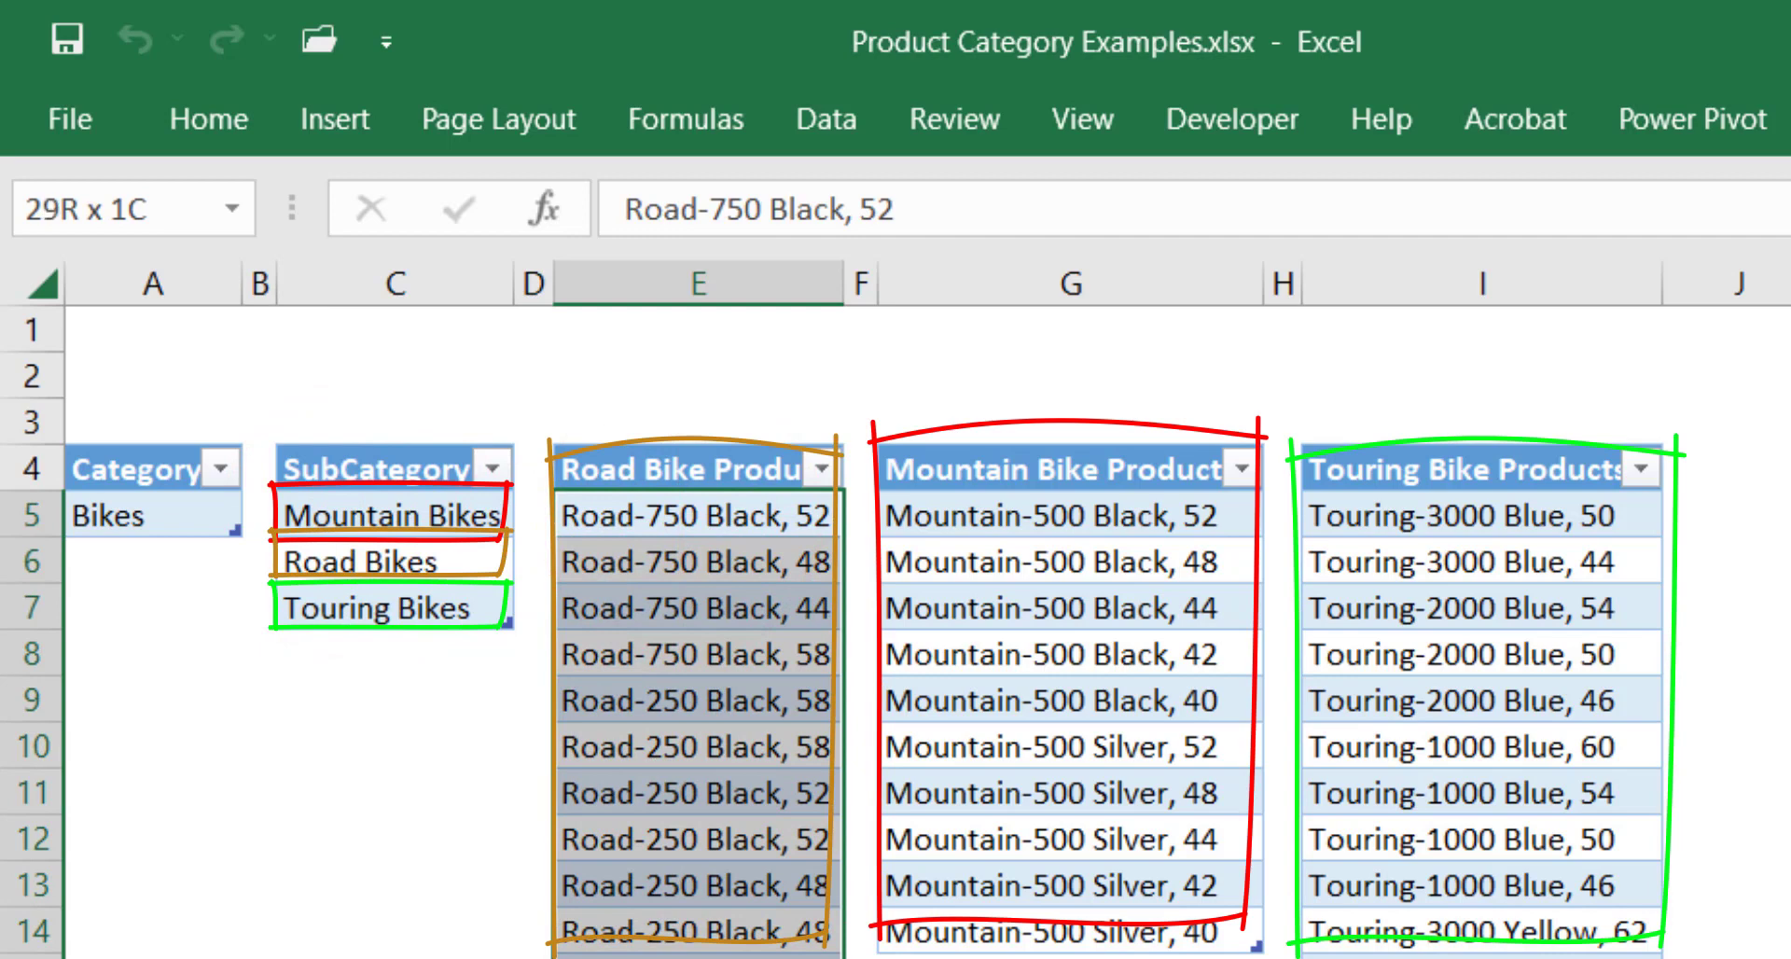
{"action": "left_click_drag", "start_coordinate": [928, 514], "coordinate": [1026, 956]}
{"action": "left_click_drag", "start_coordinate": [1479, 519], "coordinate": [1483, 958]}
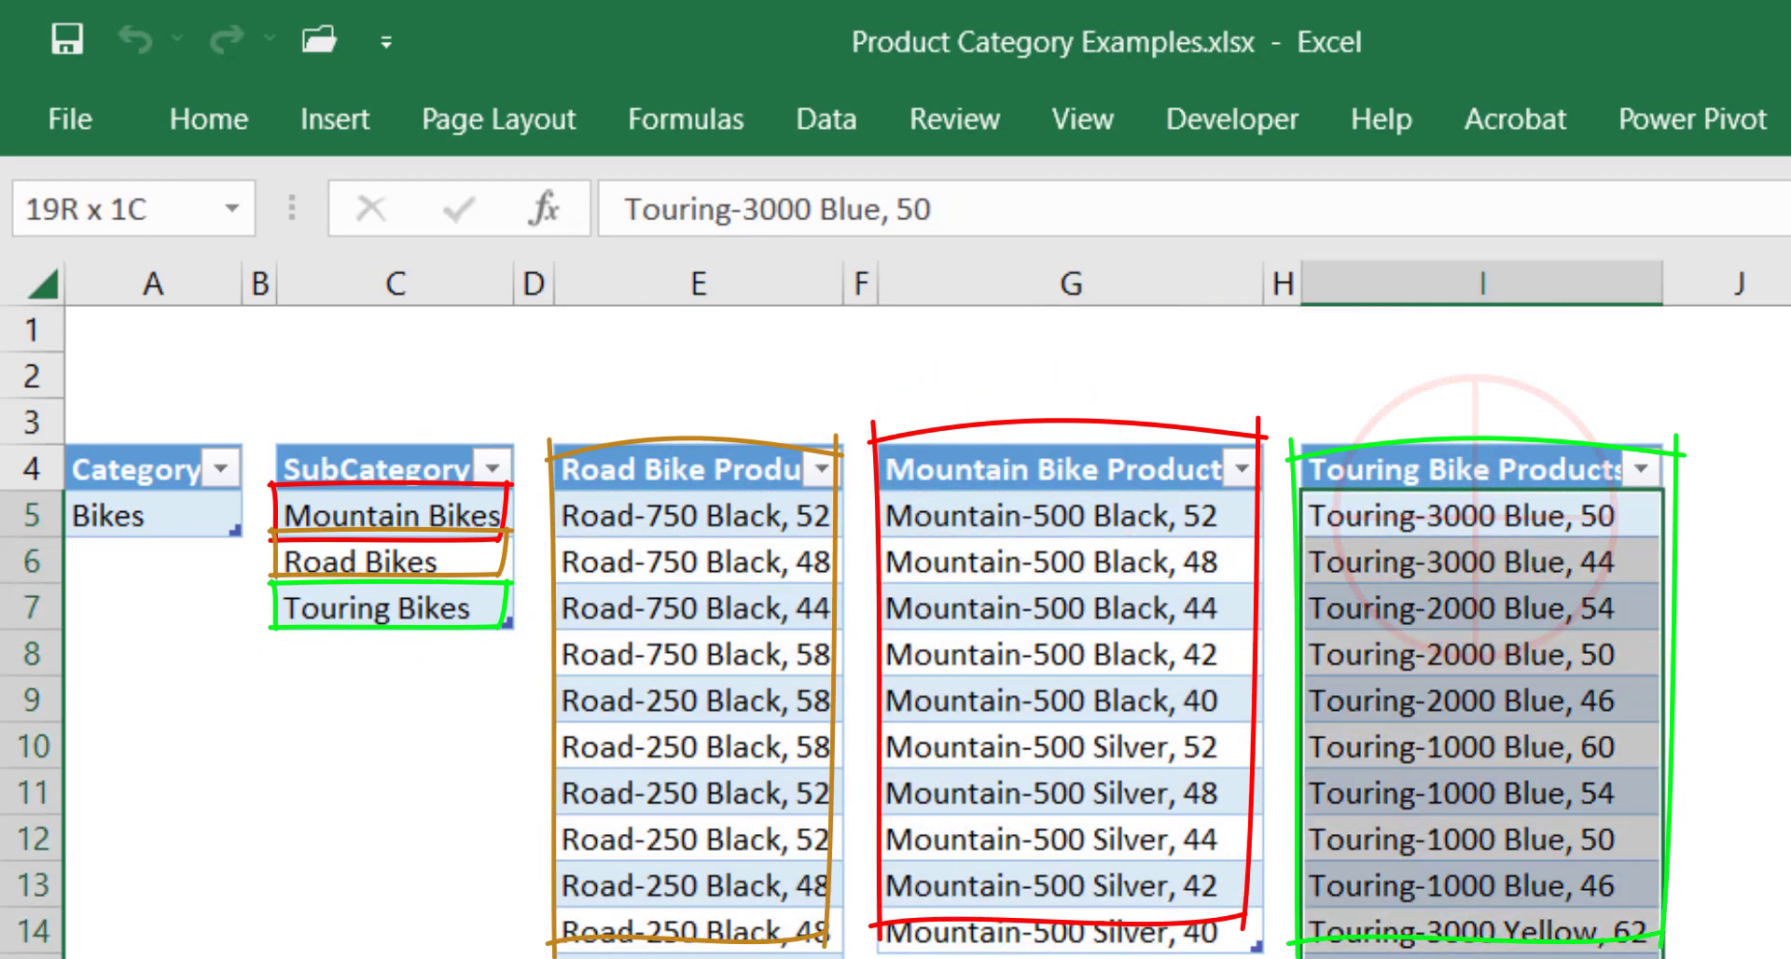
Switch to DAX Studio and review the ISINSCOPE query's scope columns and its EnglishProductName and subcategory grouping lines.
{"action": "key", "text": "alt+Tab"}
{"action": "key", "text": "alt+Tab"}
{"action": "key", "text": "alt+Tab"}
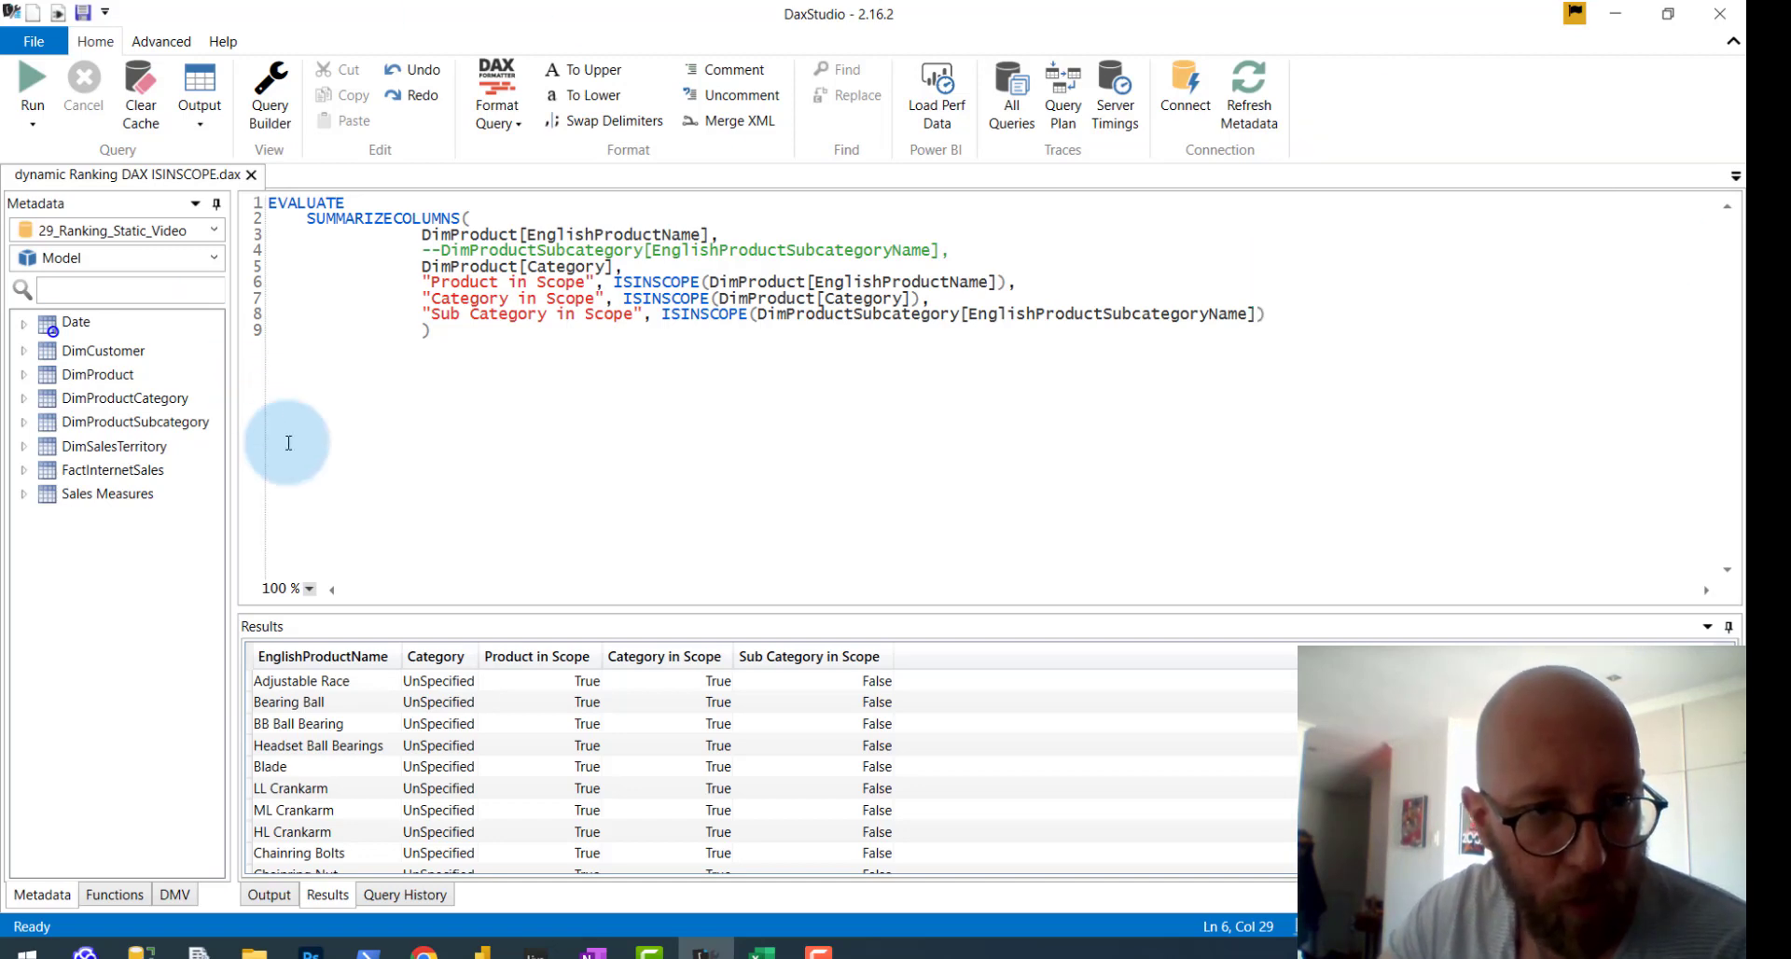
{"action": "left_click", "coordinate": [508, 316]}
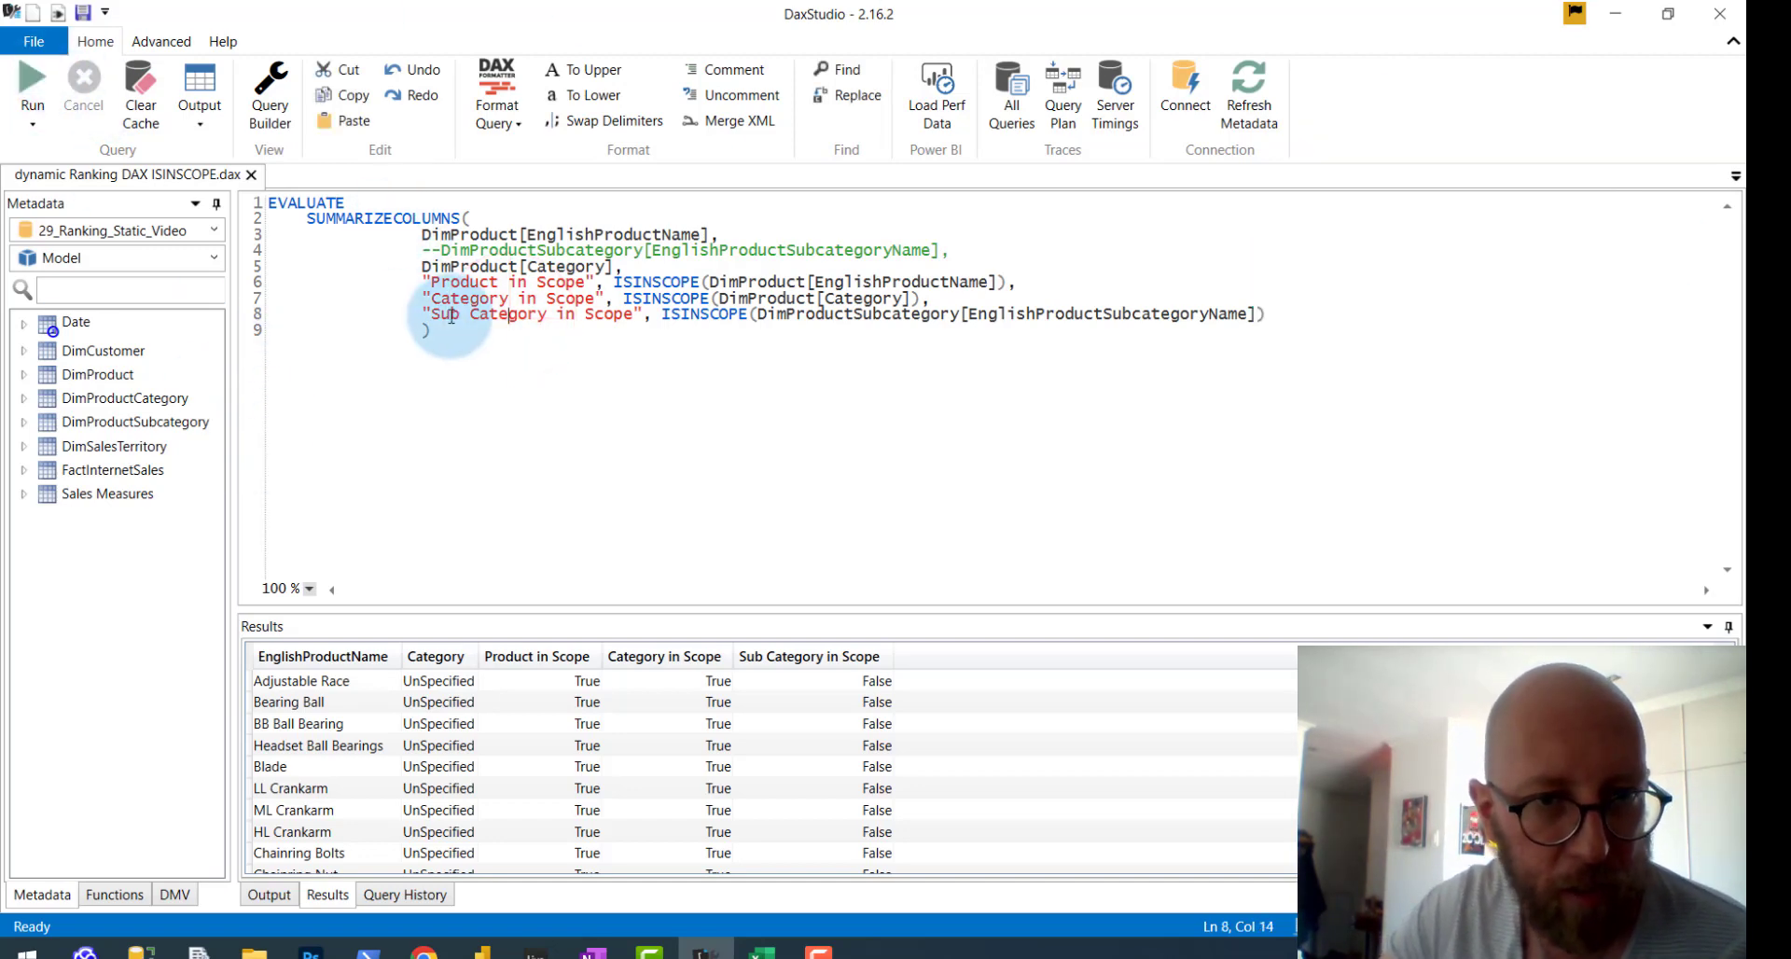
{"action": "left_click", "coordinate": [502, 300]}
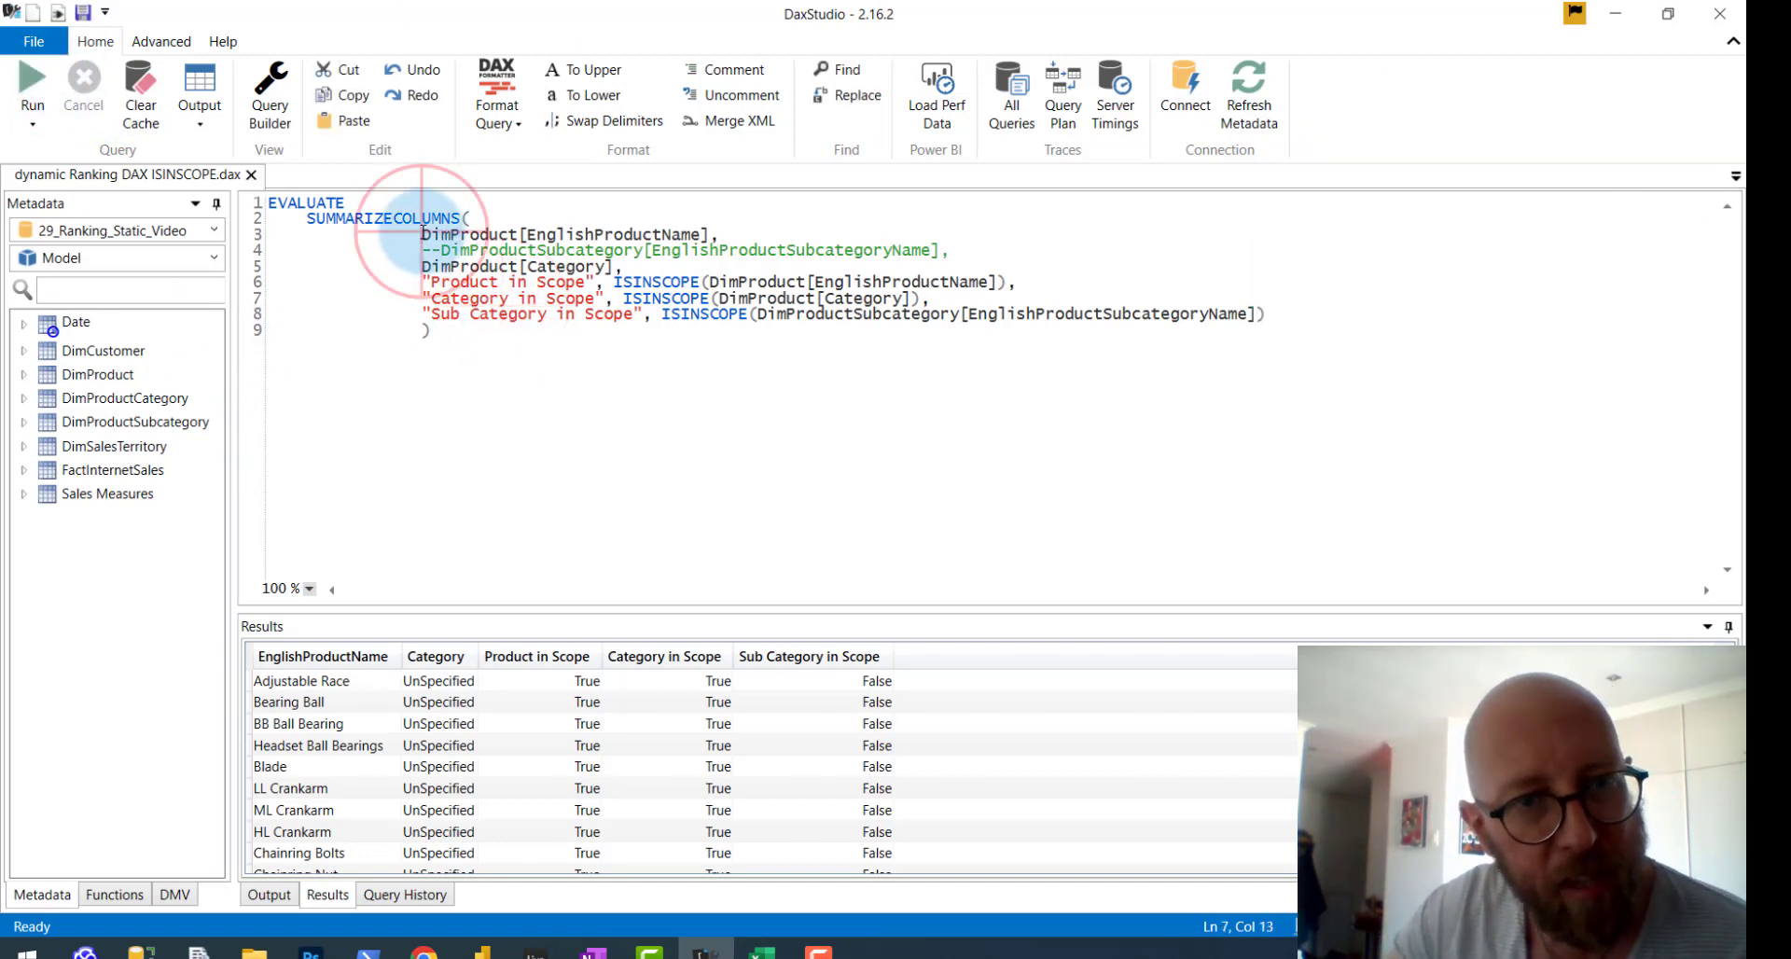
{"action": "left_click_drag", "start_coordinate": [422, 233], "coordinate": [643, 250]}
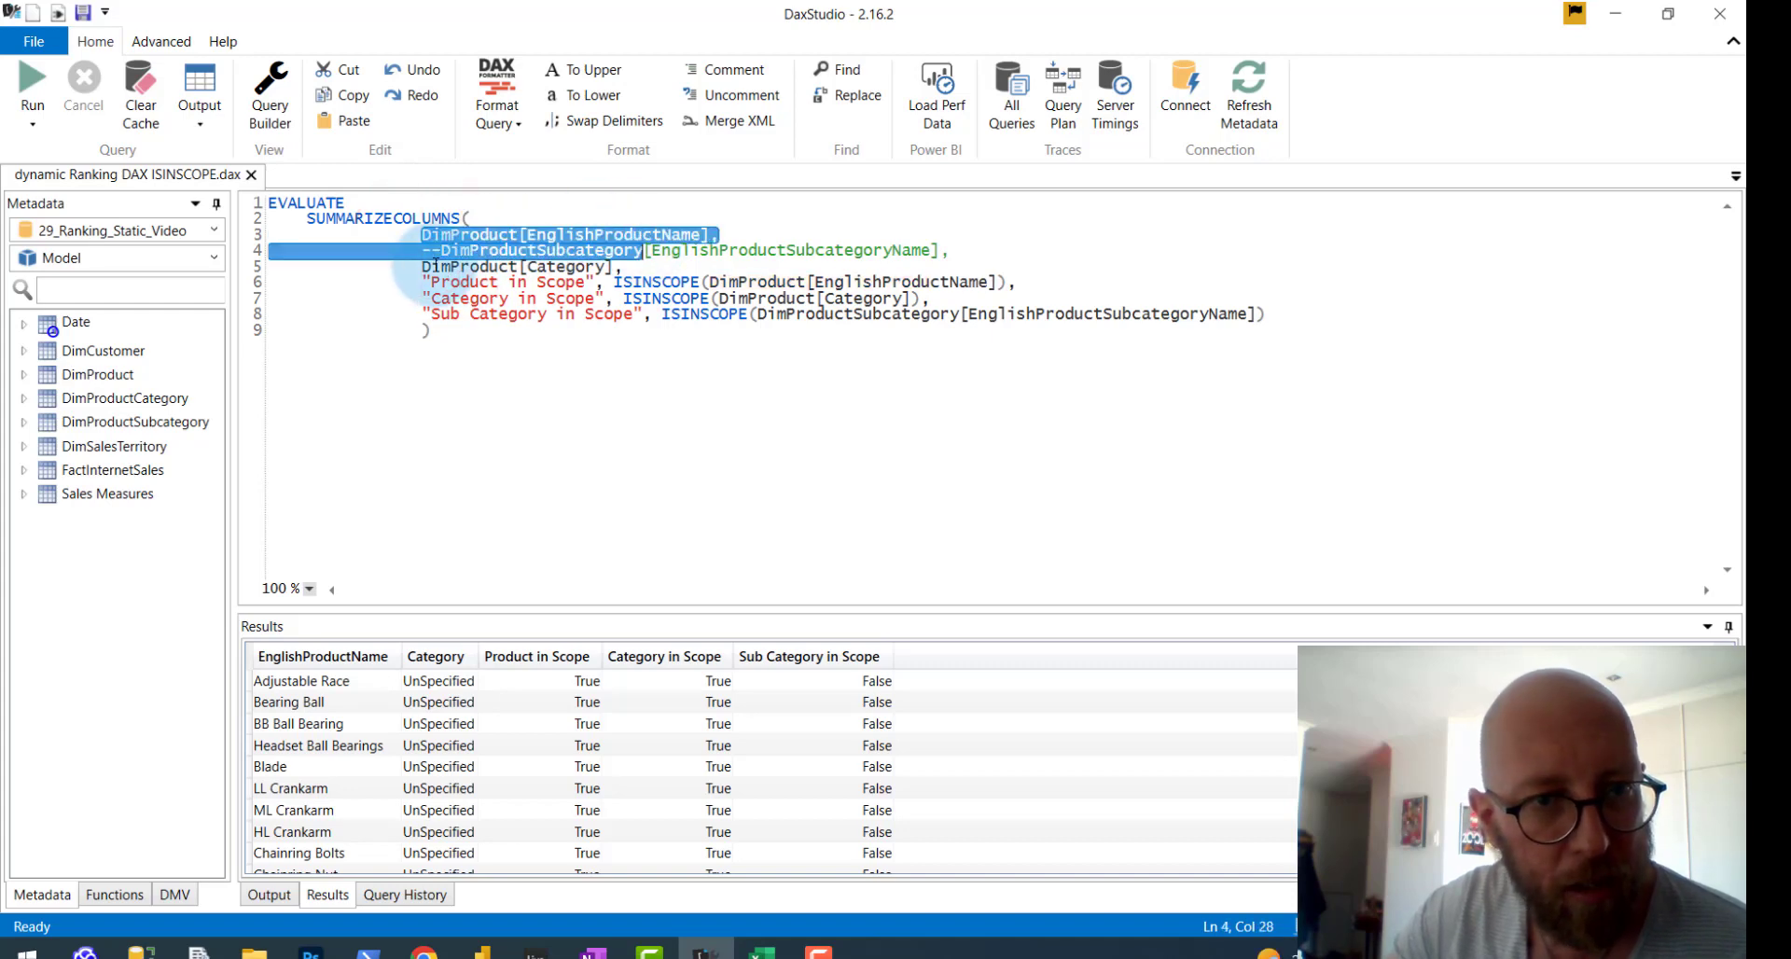
Comment out the DimProduct[Category] grouping line with "--", leaving DimProduct[EnglishProductName] as the only grouping column.
{"action": "left_click", "coordinate": [425, 266]}
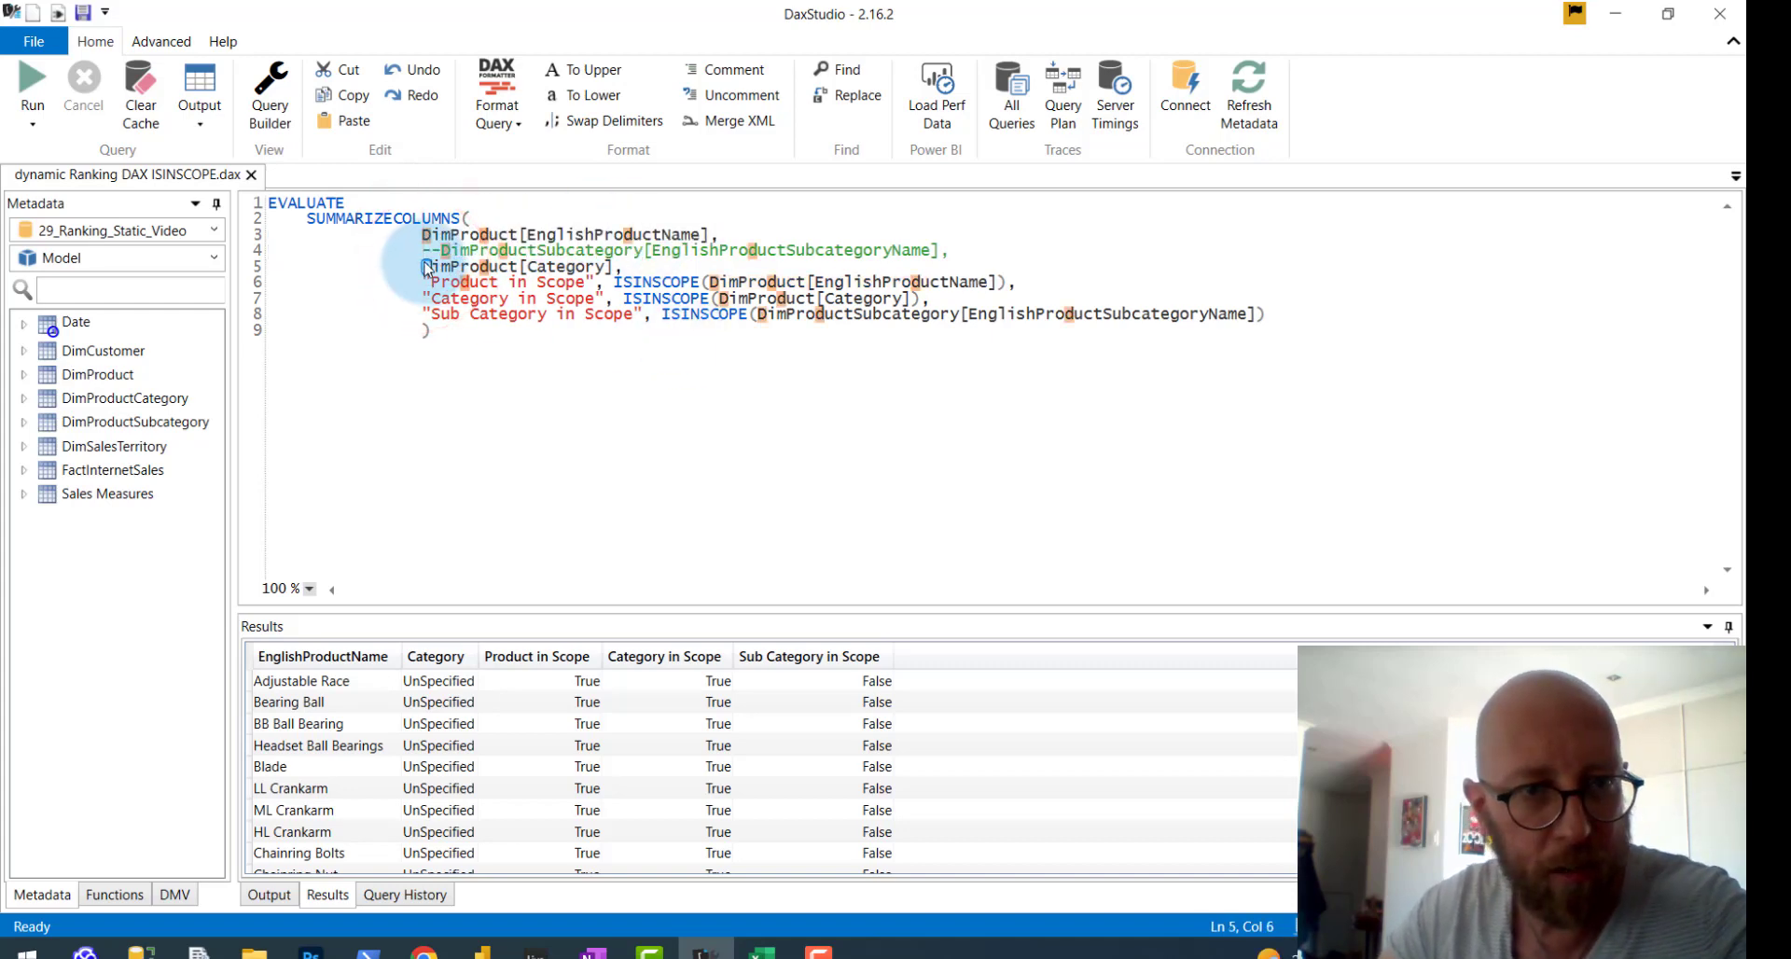
{"action": "type", "text": "--"}
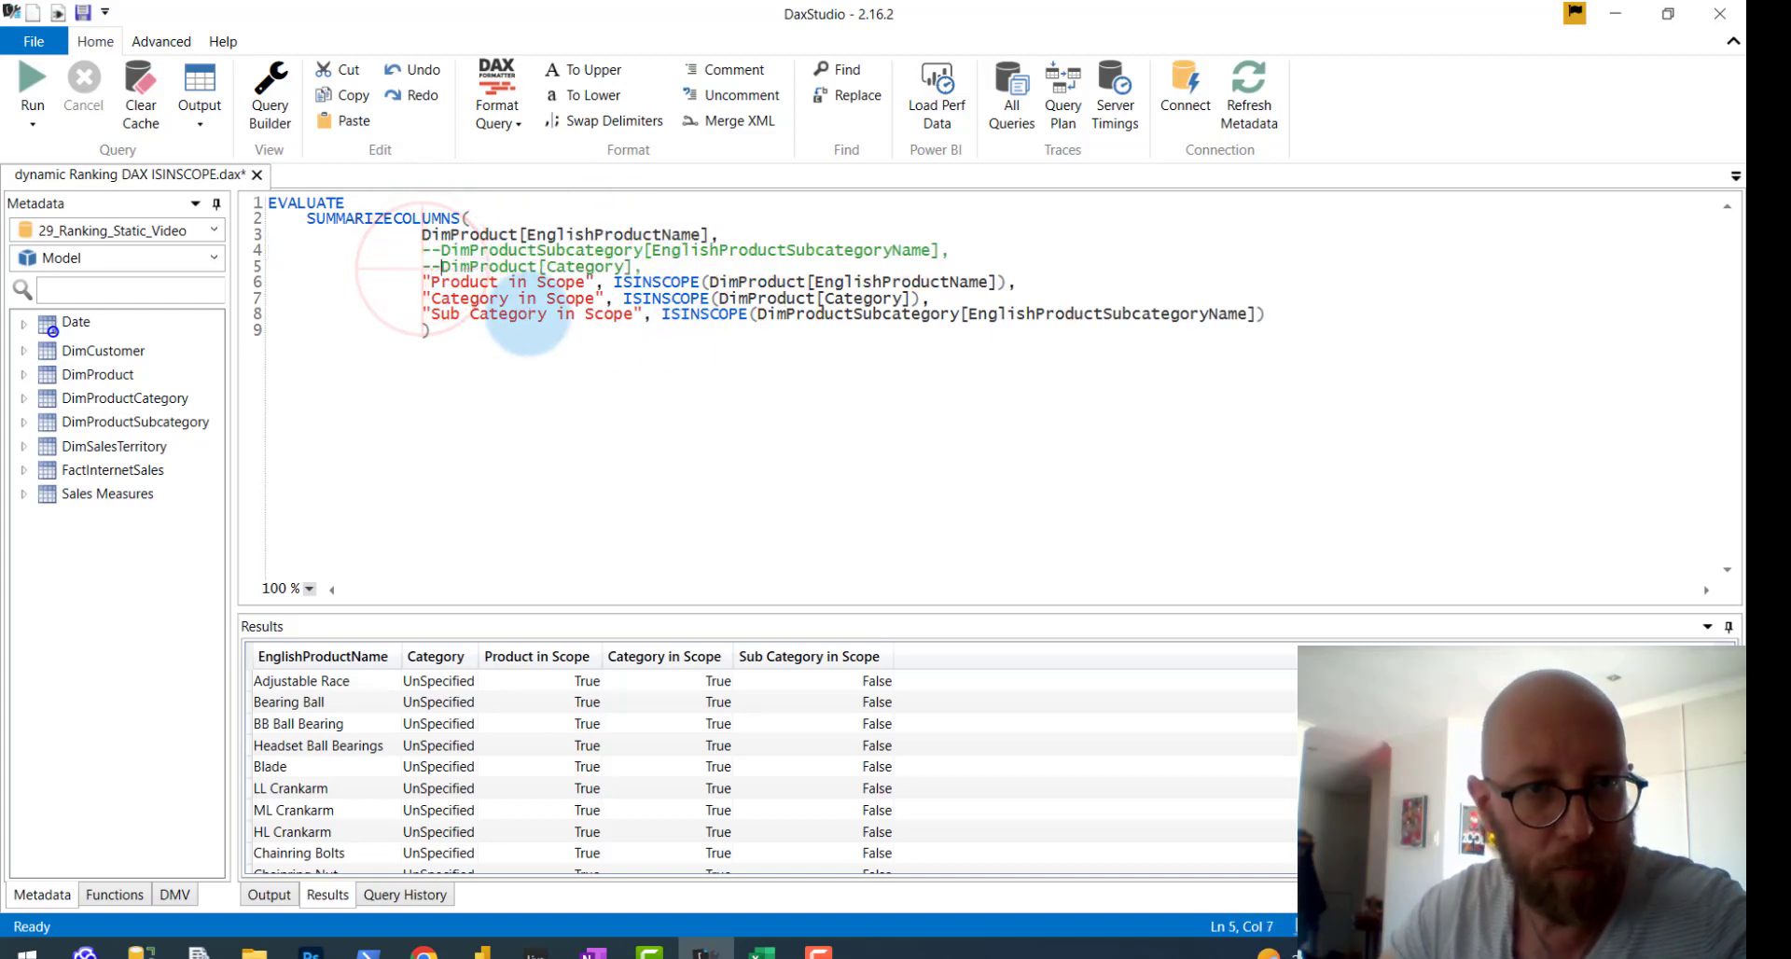
{"action": "left_click", "coordinate": [551, 319]}
{"action": "left_click_drag", "start_coordinate": [426, 233], "coordinate": [720, 232]}
{"action": "left_click", "coordinate": [634, 317]}
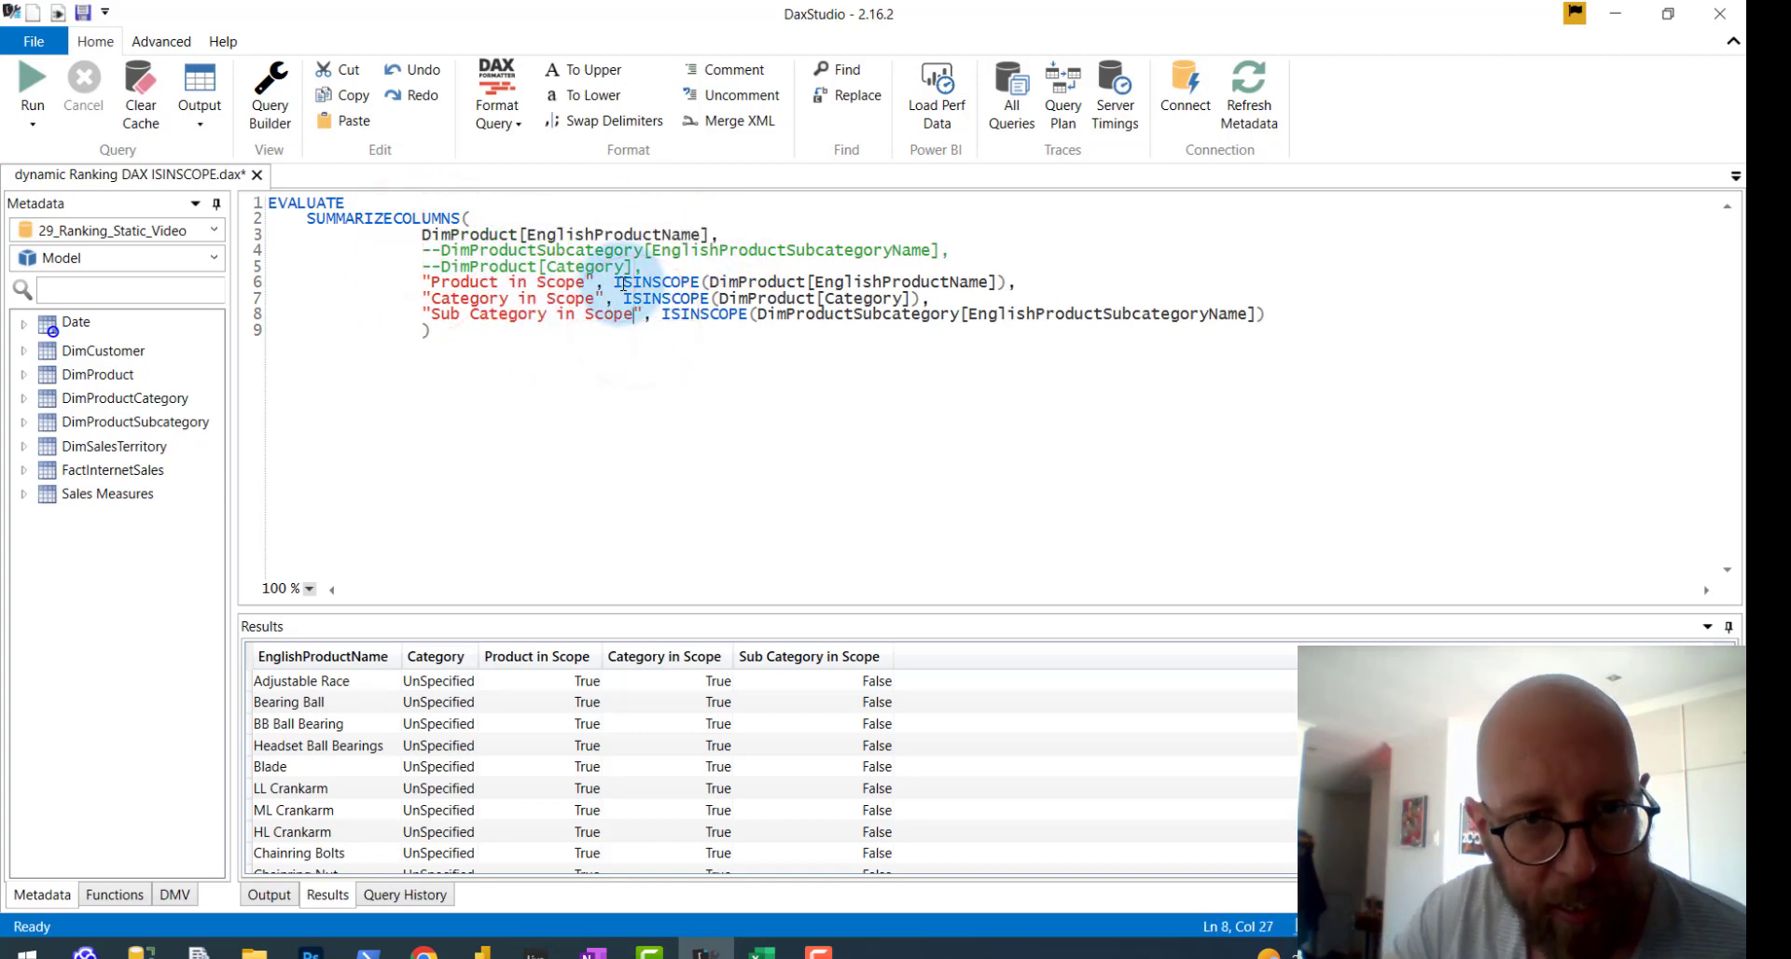
Read the ISINSCOPE function's description and examine the column references in the product and subcategory scope expressions.
{"action": "mouse_move", "coordinate": [616, 282]}
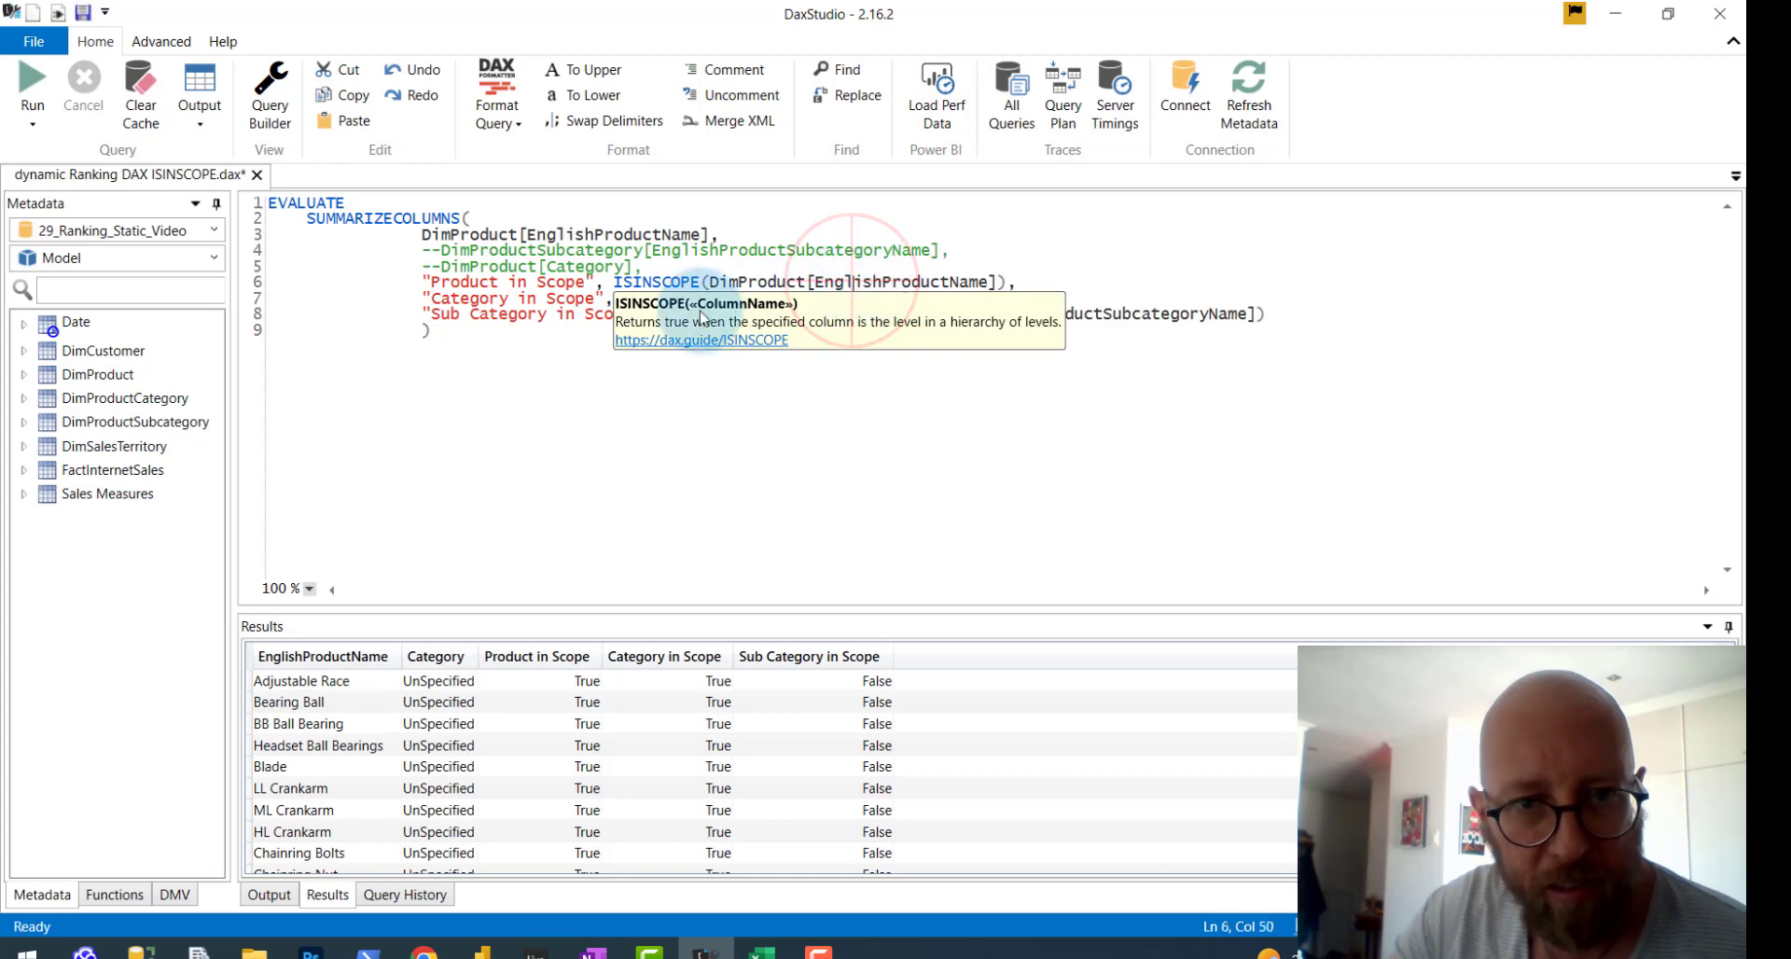
{"action": "left_click", "coordinate": [718, 410]}
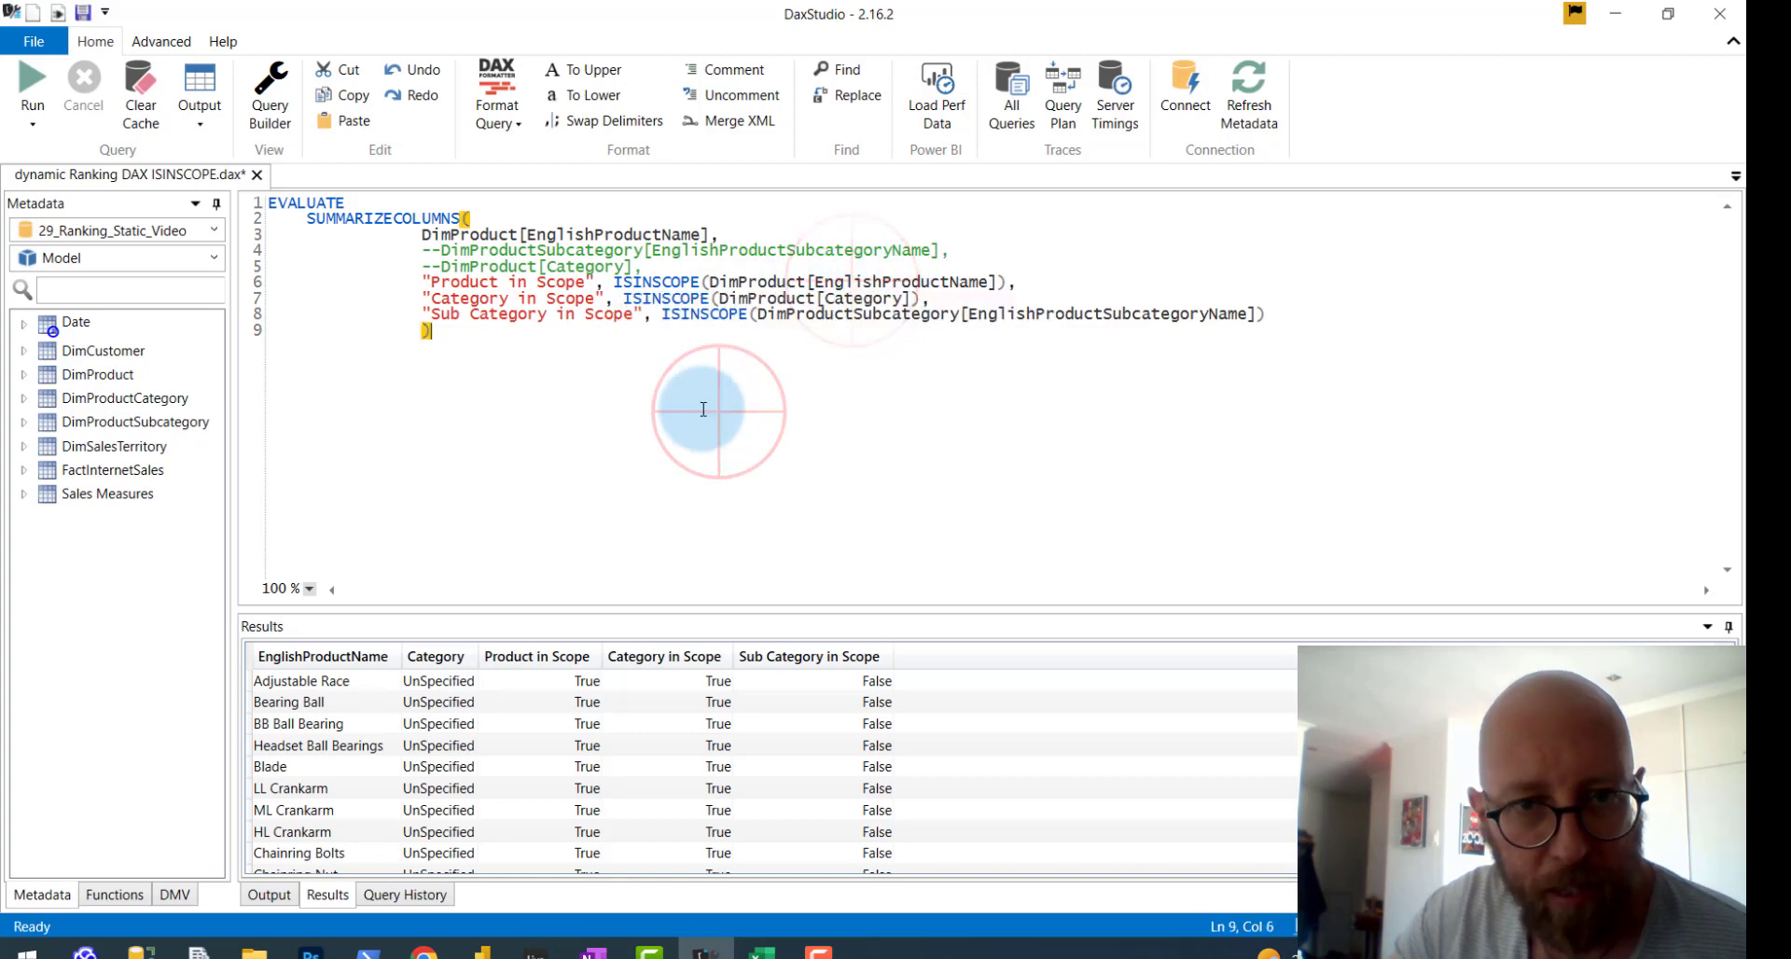
{"action": "left_click", "coordinate": [825, 318]}
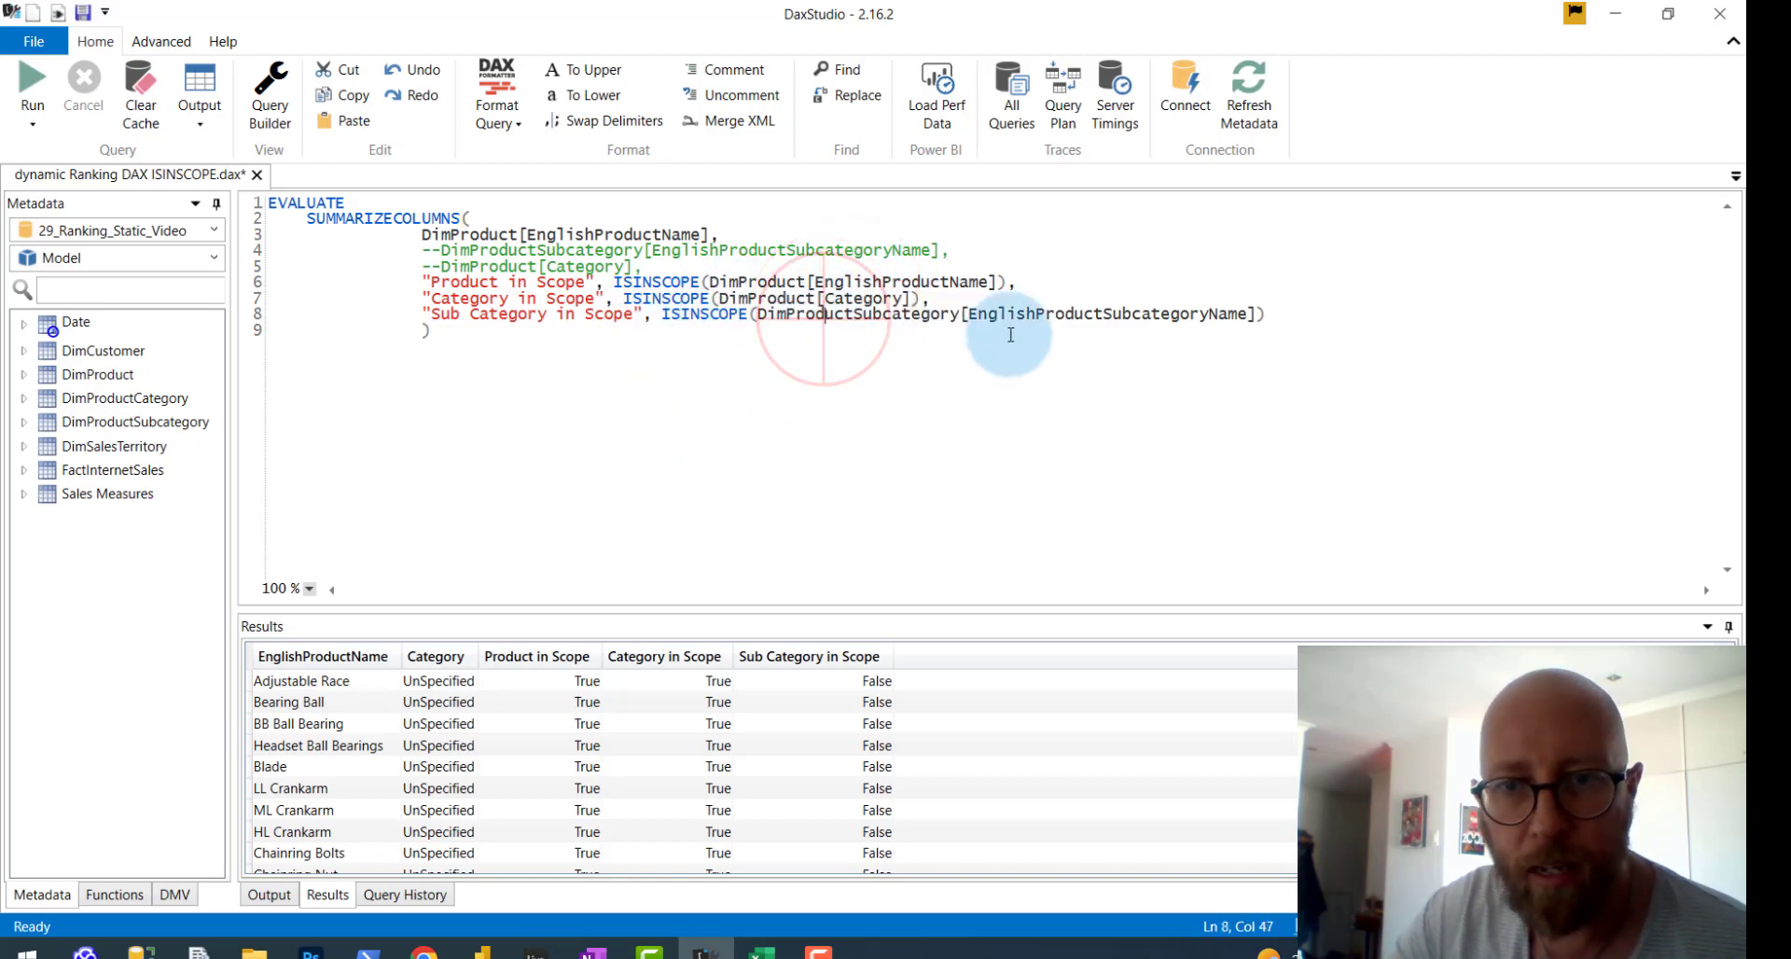
{"action": "left_click_drag", "start_coordinate": [1011, 314], "coordinate": [1212, 312]}
{"action": "left_click", "coordinate": [1124, 363]}
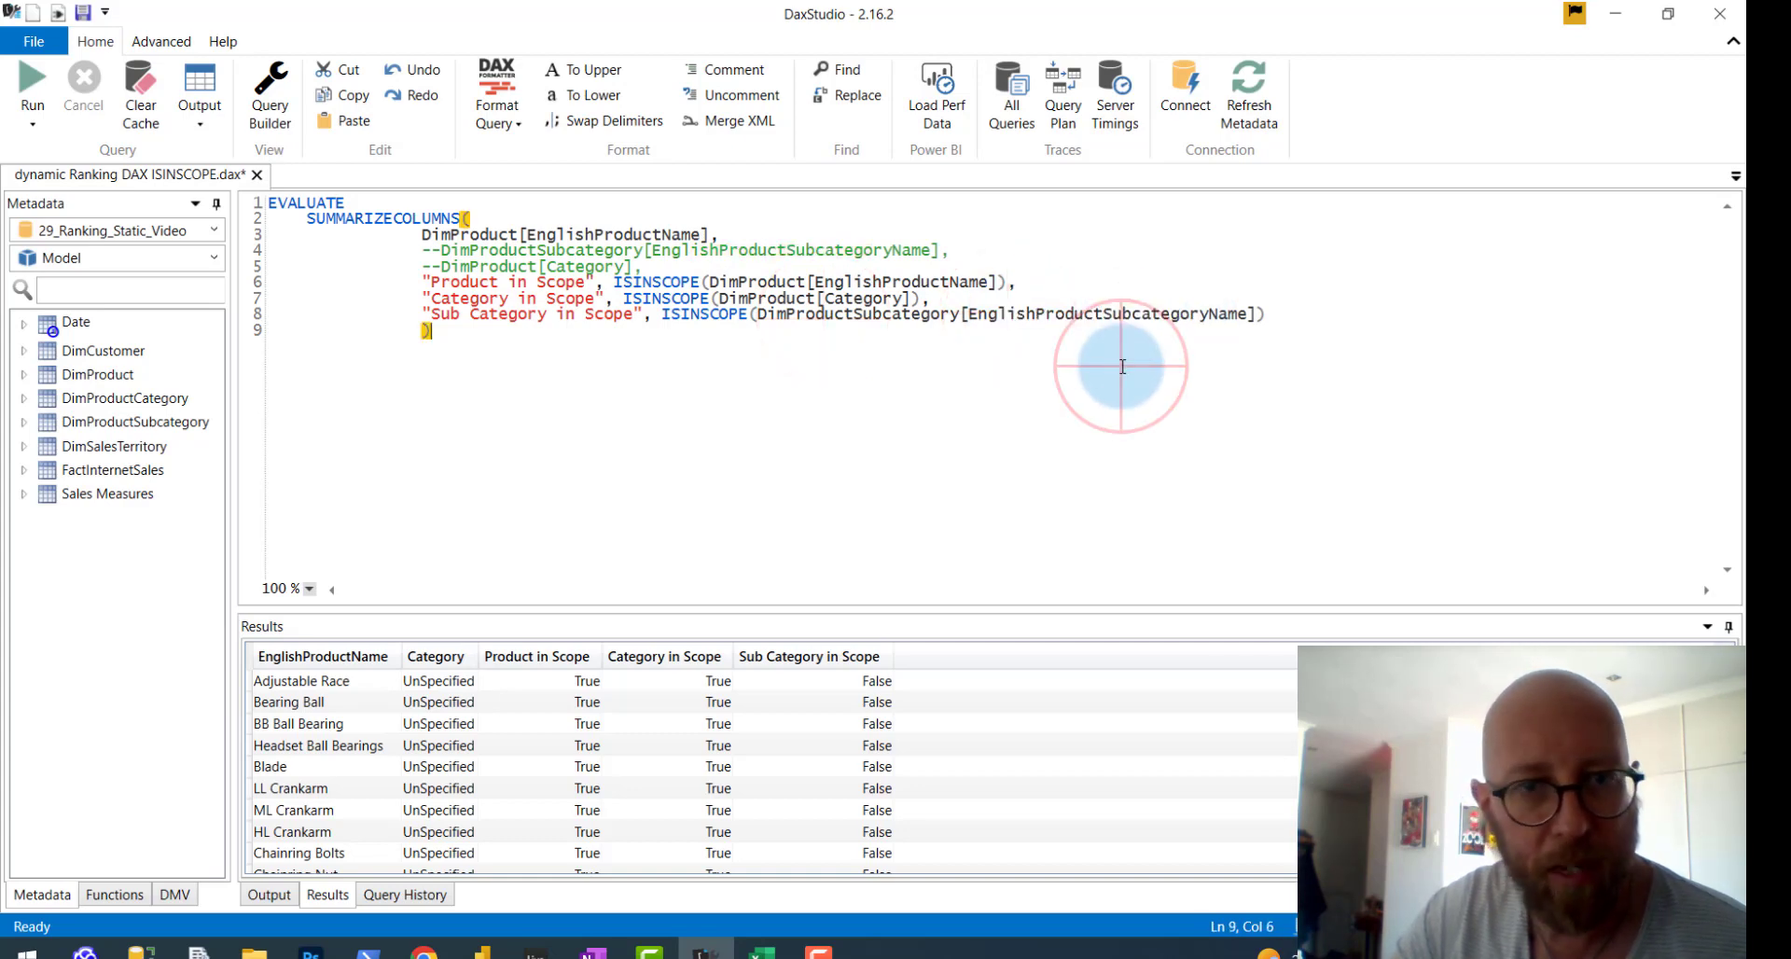
Run the query and highlight the DimProduct[EnglishProductName] line to compare it with the scope results.
{"action": "left_click", "coordinate": [33, 82]}
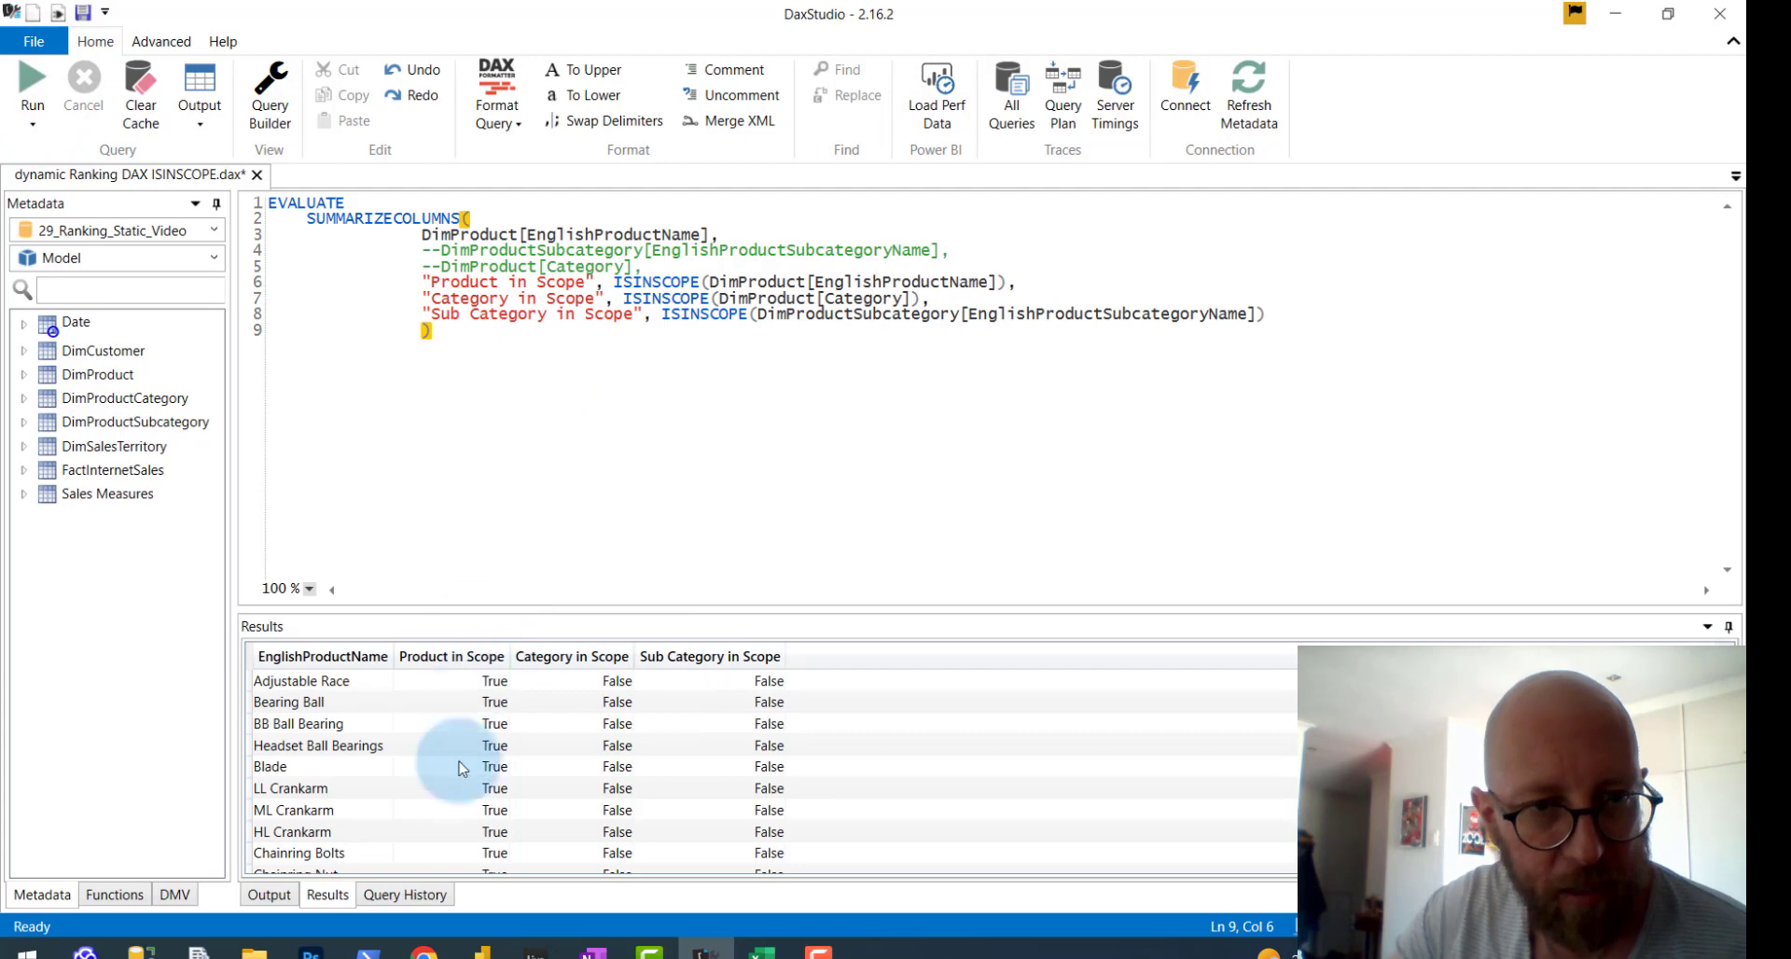
{"action": "left_click_drag", "start_coordinate": [422, 234], "coordinate": [729, 236]}
{"action": "mouse_move", "coordinate": [517, 627]}
{"action": "left_mouse_down"}
{"action": "mouse_move", "coordinate": [504, 872]}
{"action": "mouse_move", "coordinate": [517, 627]}
{"action": "left_mouse_up"}
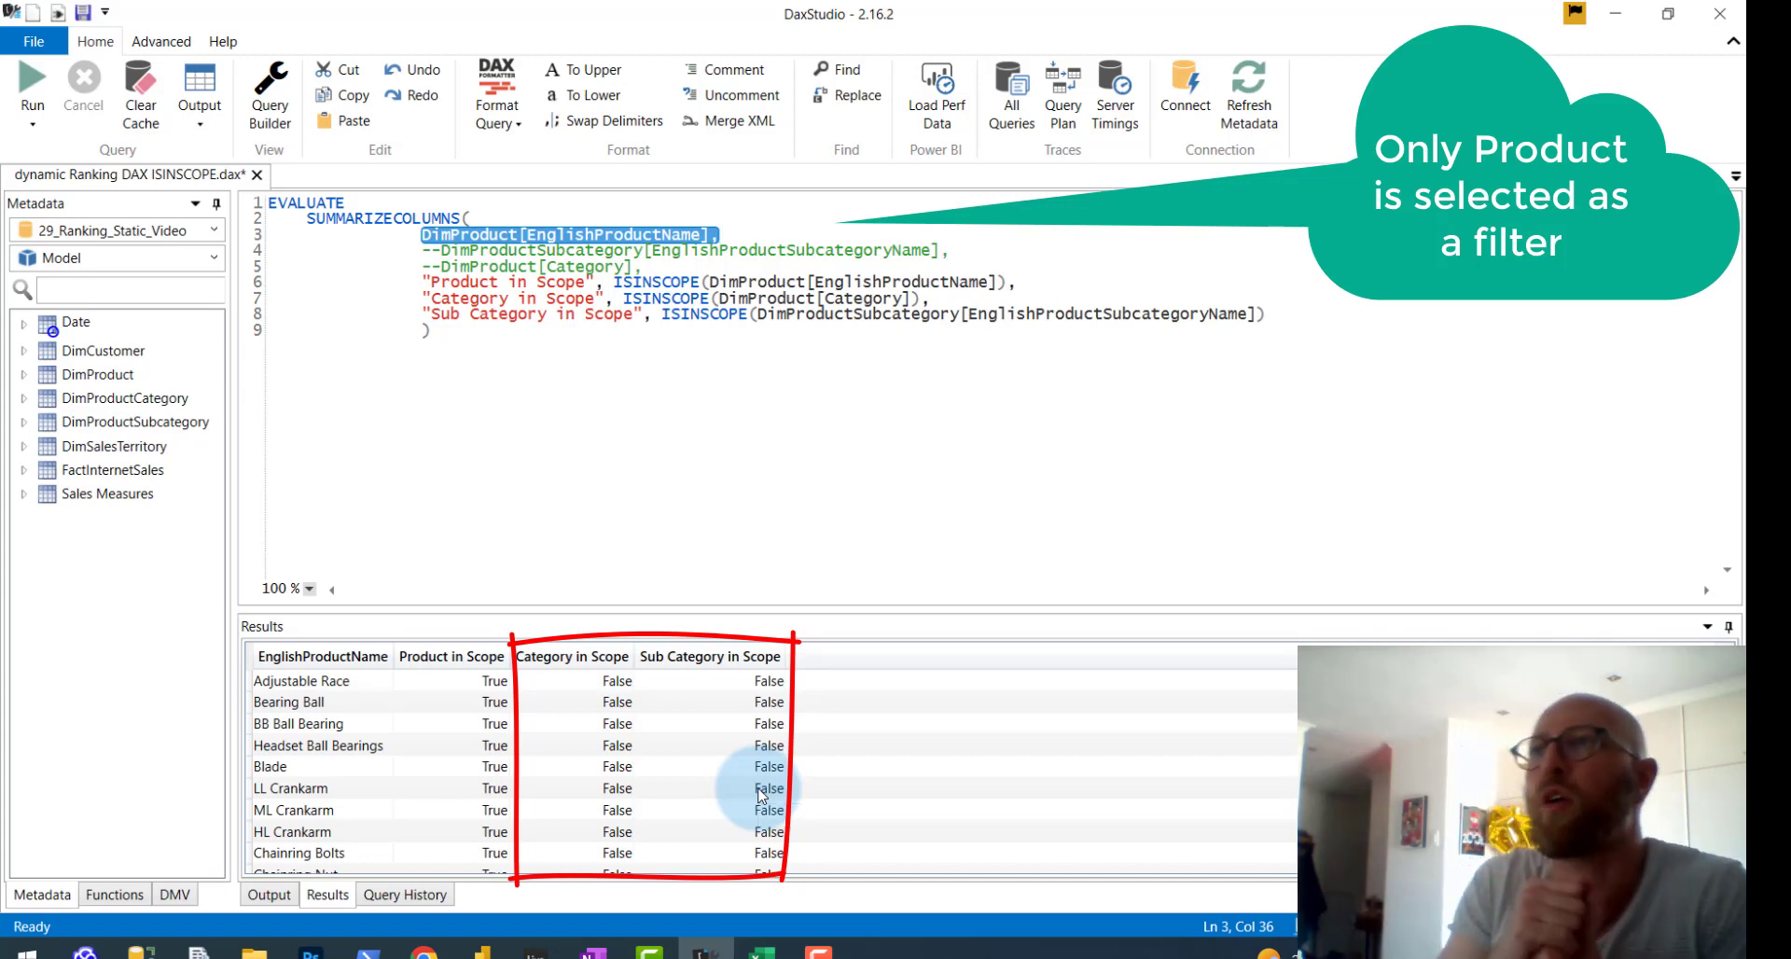
Uncomment the DimProduct[Category] grouping line in the query.
{"action": "left_click", "coordinate": [437, 262]}
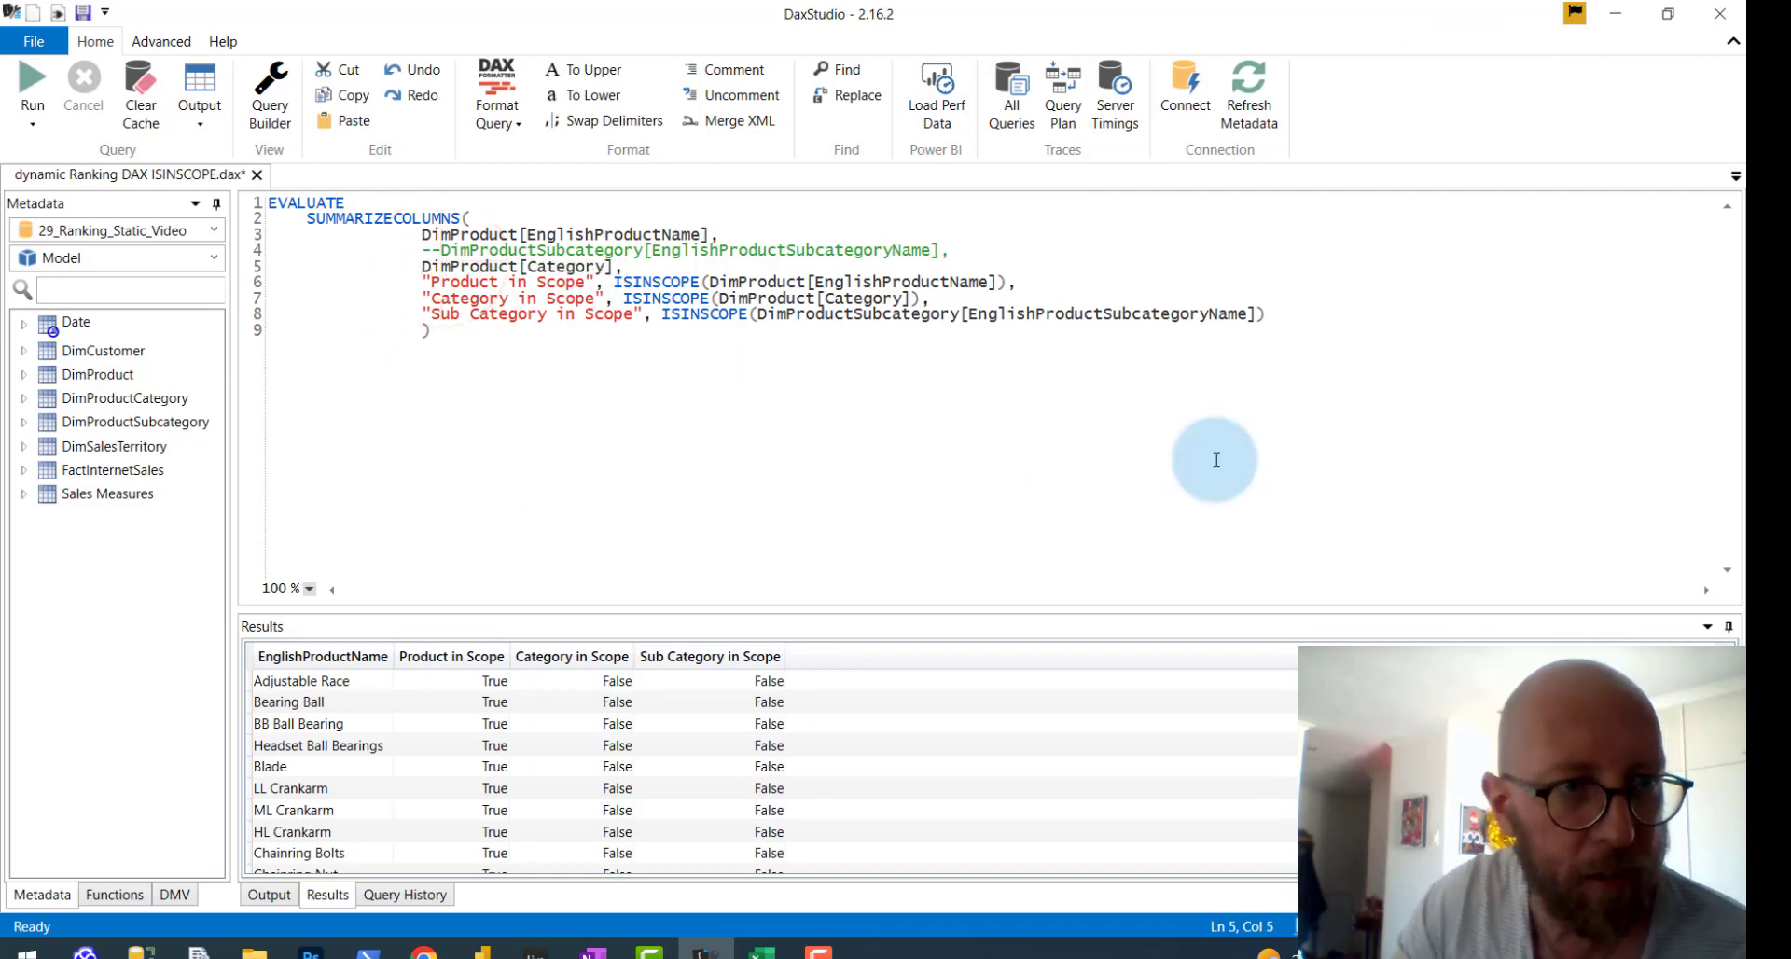
Run the query grouped by product name and category, and compare the scope results with the DimProduct[Category] line.
{"action": "left_click", "coordinate": [32, 82]}
{"action": "left_click", "coordinate": [670, 460]}
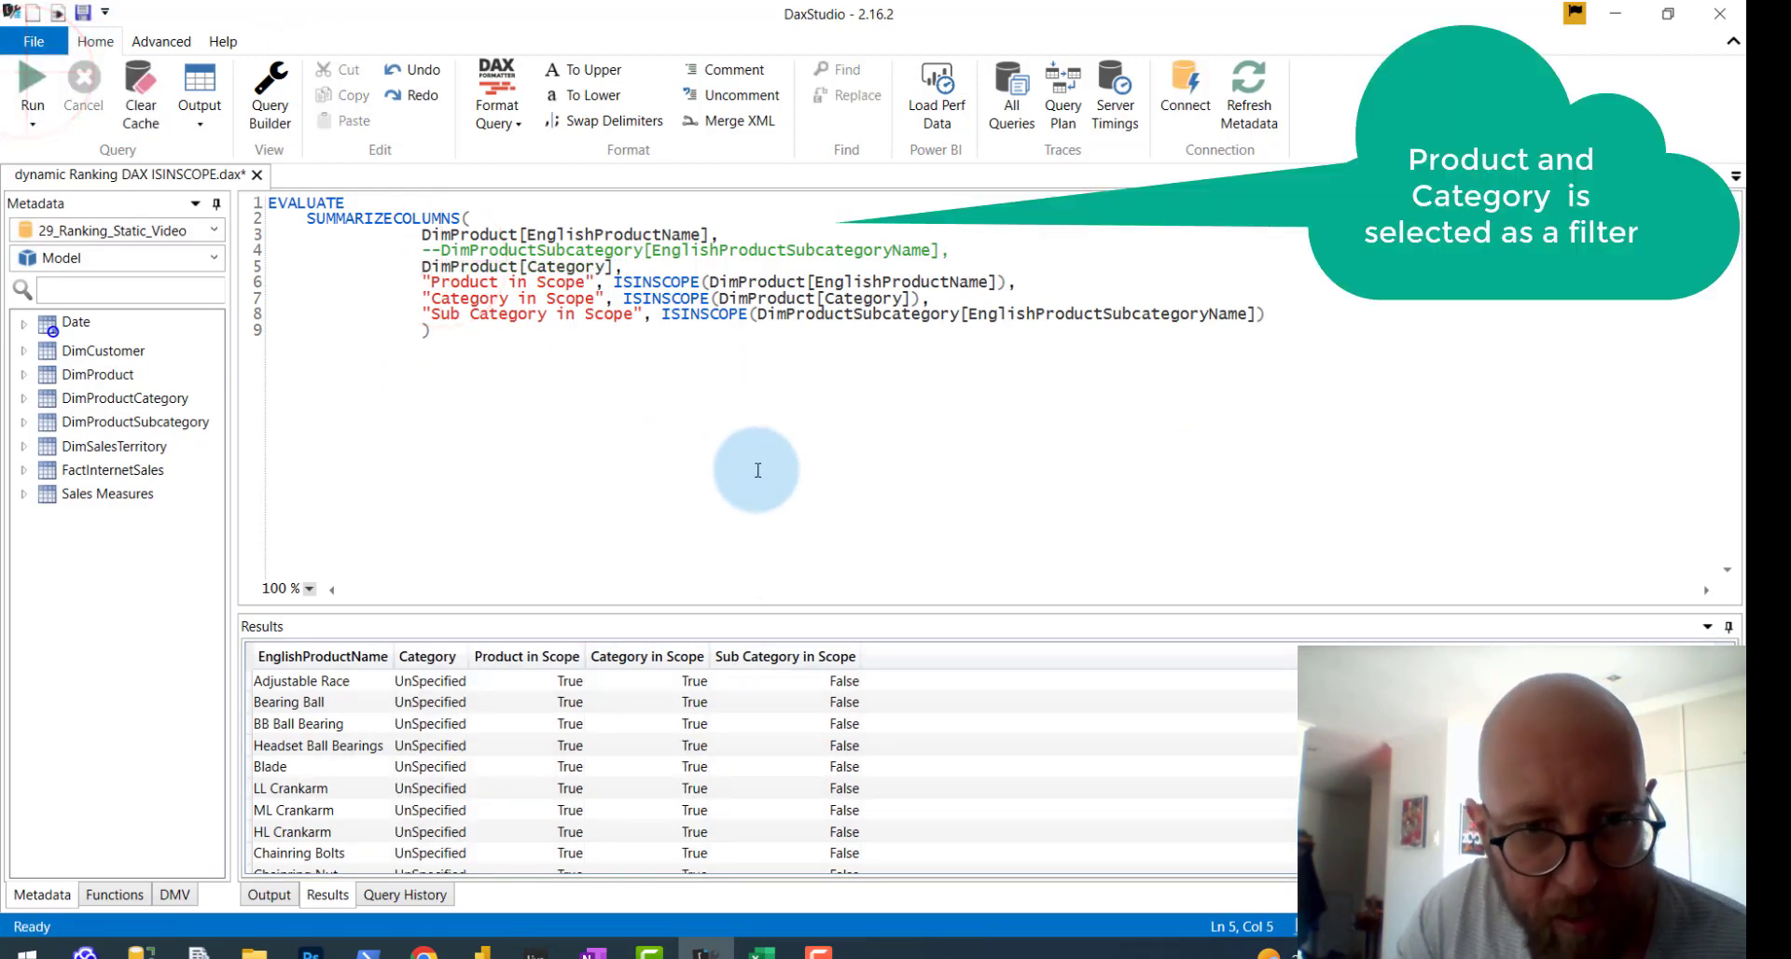
{"action": "key", "text": "ctrl+2"}
{"action": "left_click_drag", "start_coordinate": [454, 650], "coordinate": [705, 844]}
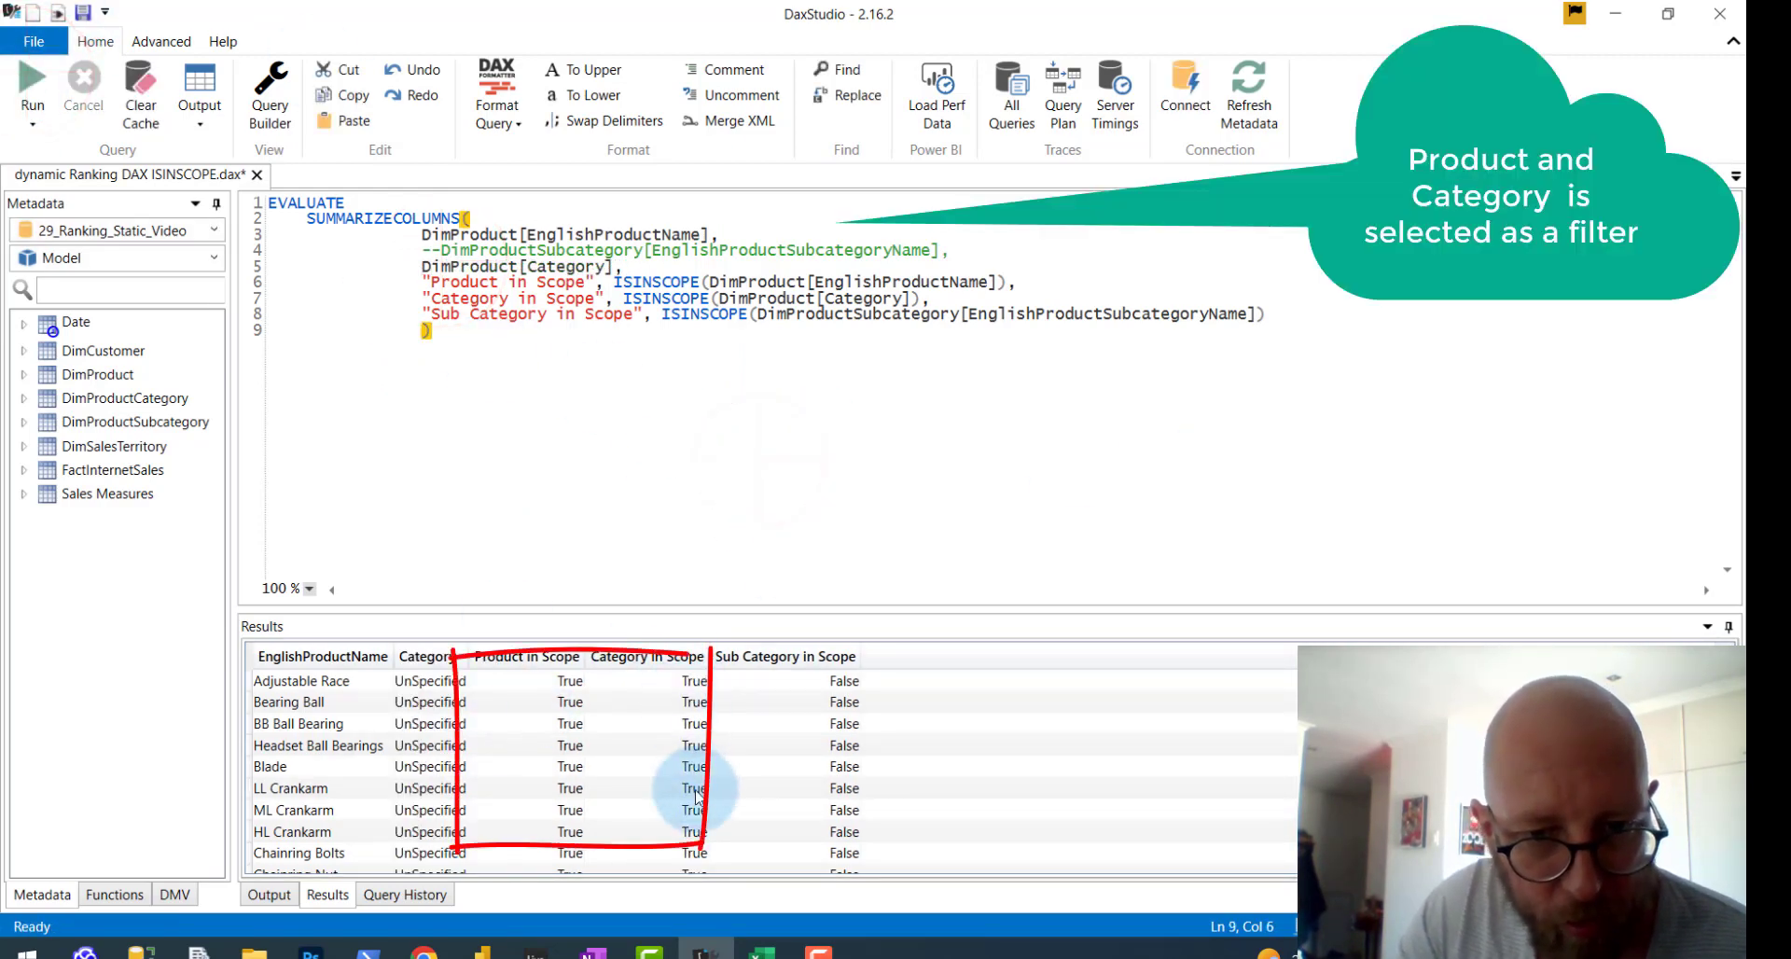
{"action": "left_click", "coordinate": [474, 297]}
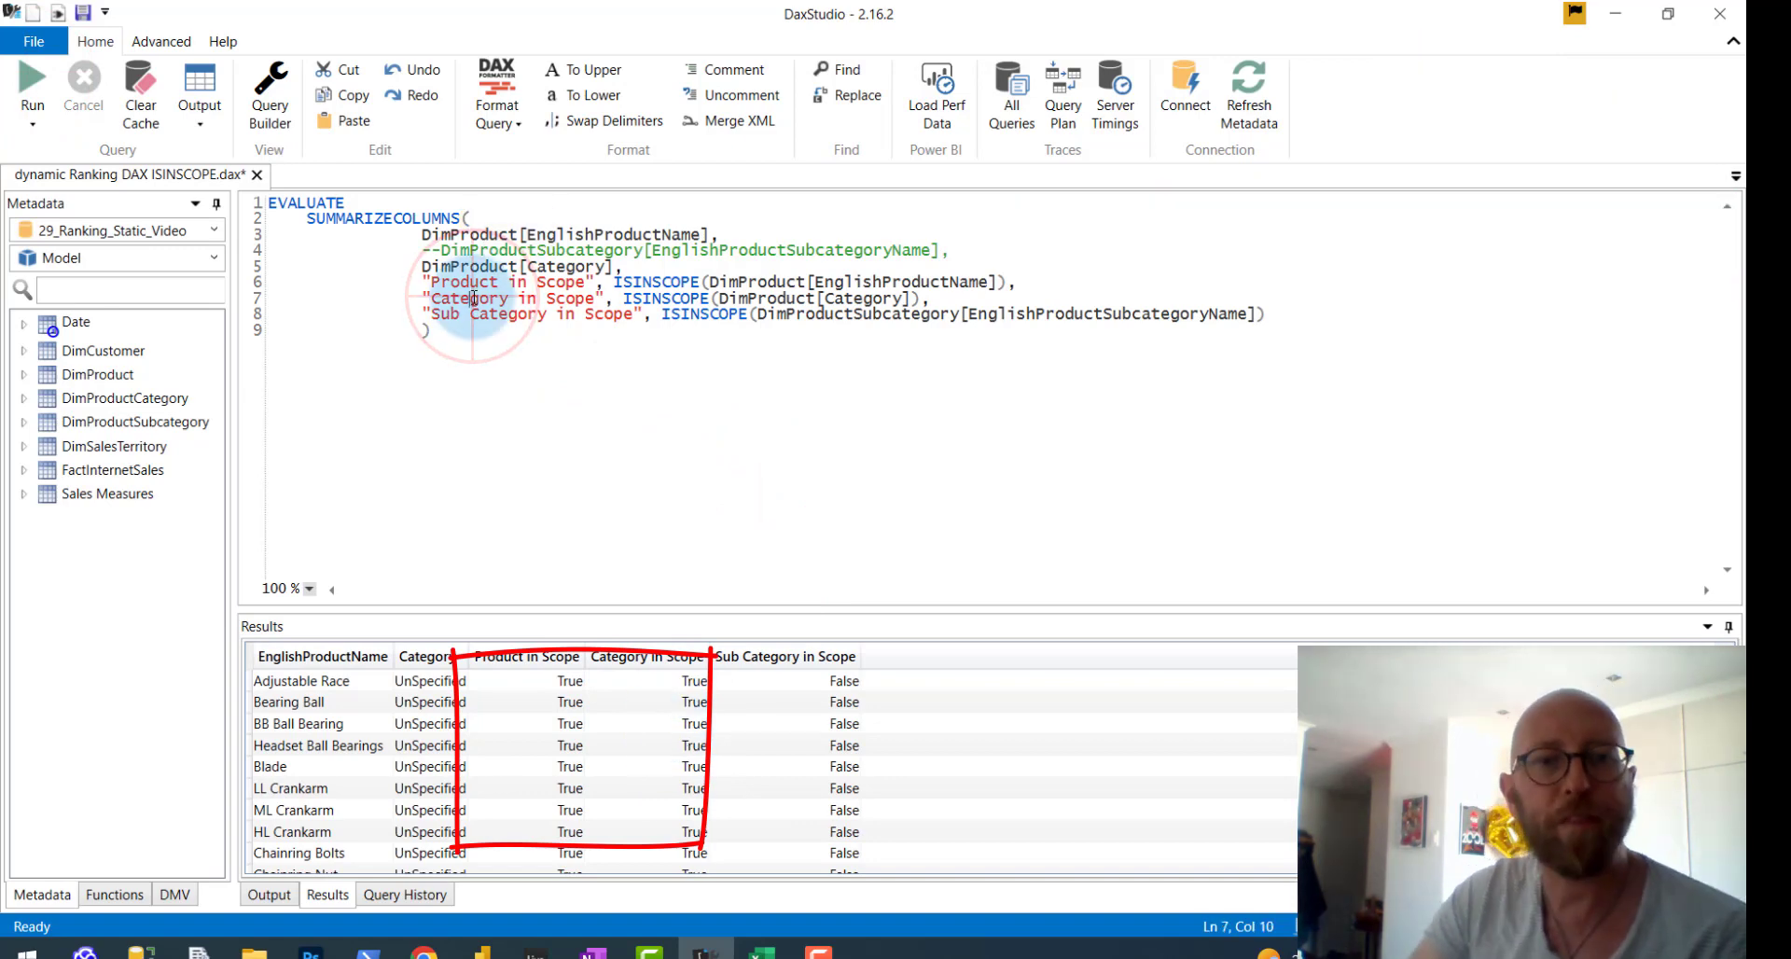
{"action": "left_click", "coordinate": [524, 266]}
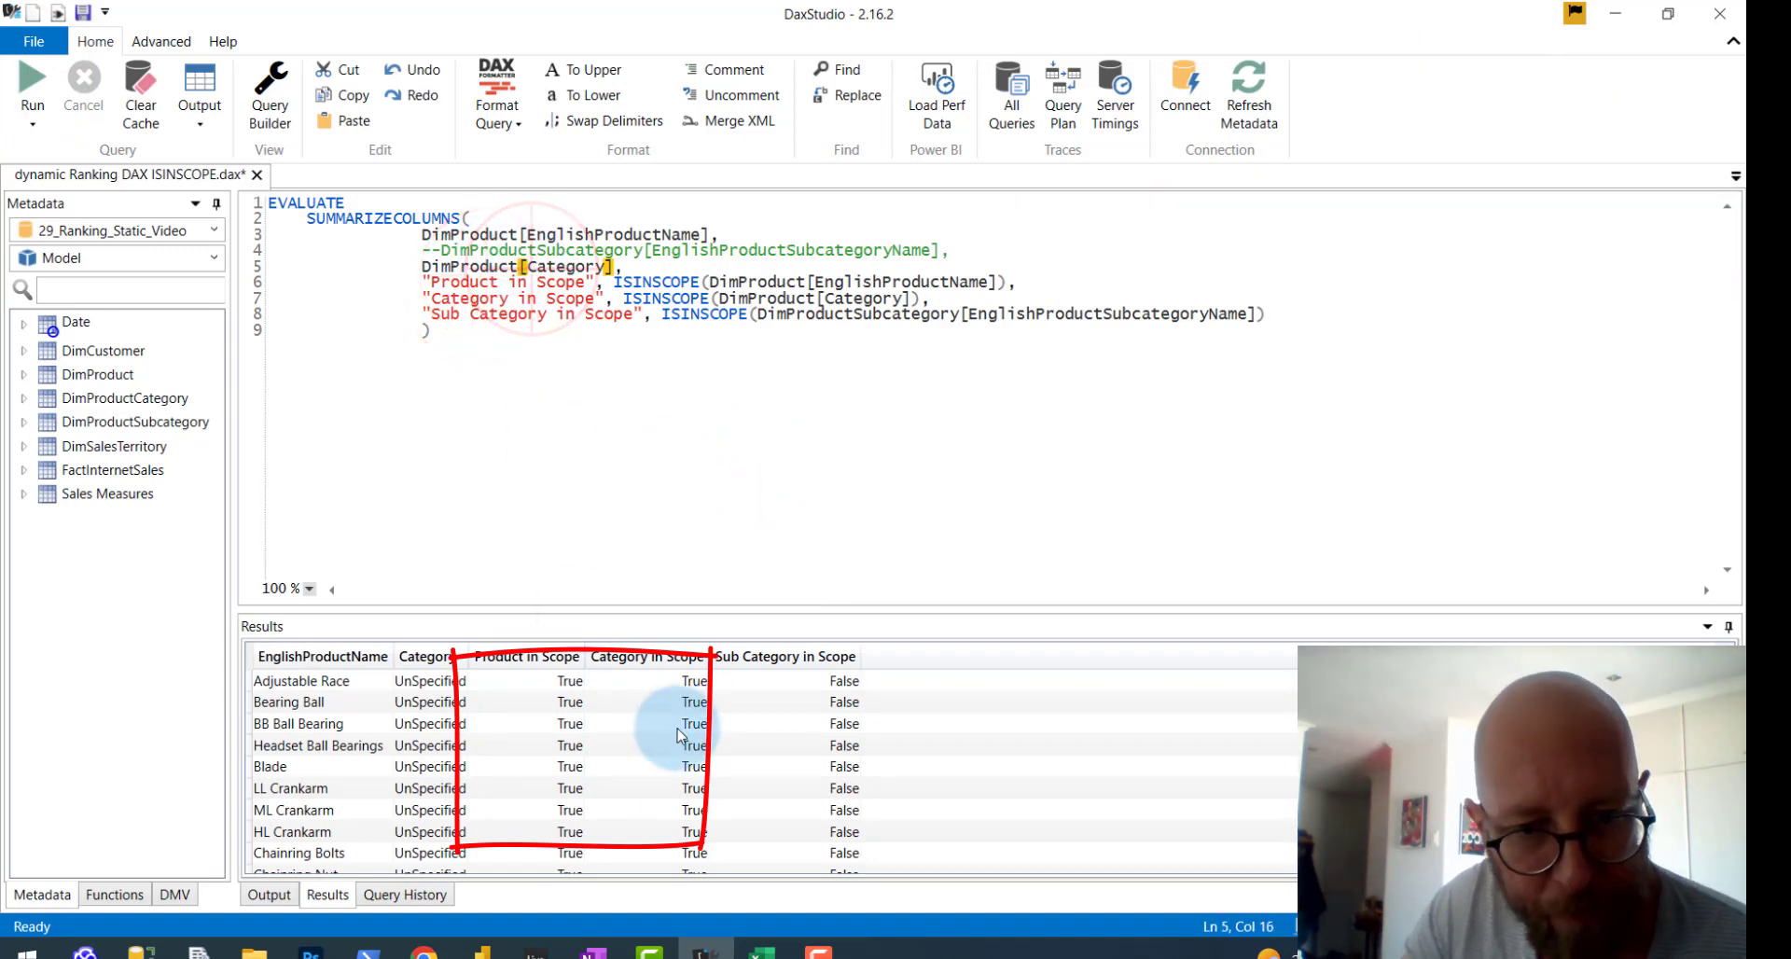
Uncomment the DimProductSubcategory[EnglishProductSubcategoryName] grouping line and run the query with all three grouping columns.
{"action": "left_click", "coordinate": [441, 250]}
{"action": "key", "text": "BackSpace"}
{"action": "key", "text": "BackSpace"}
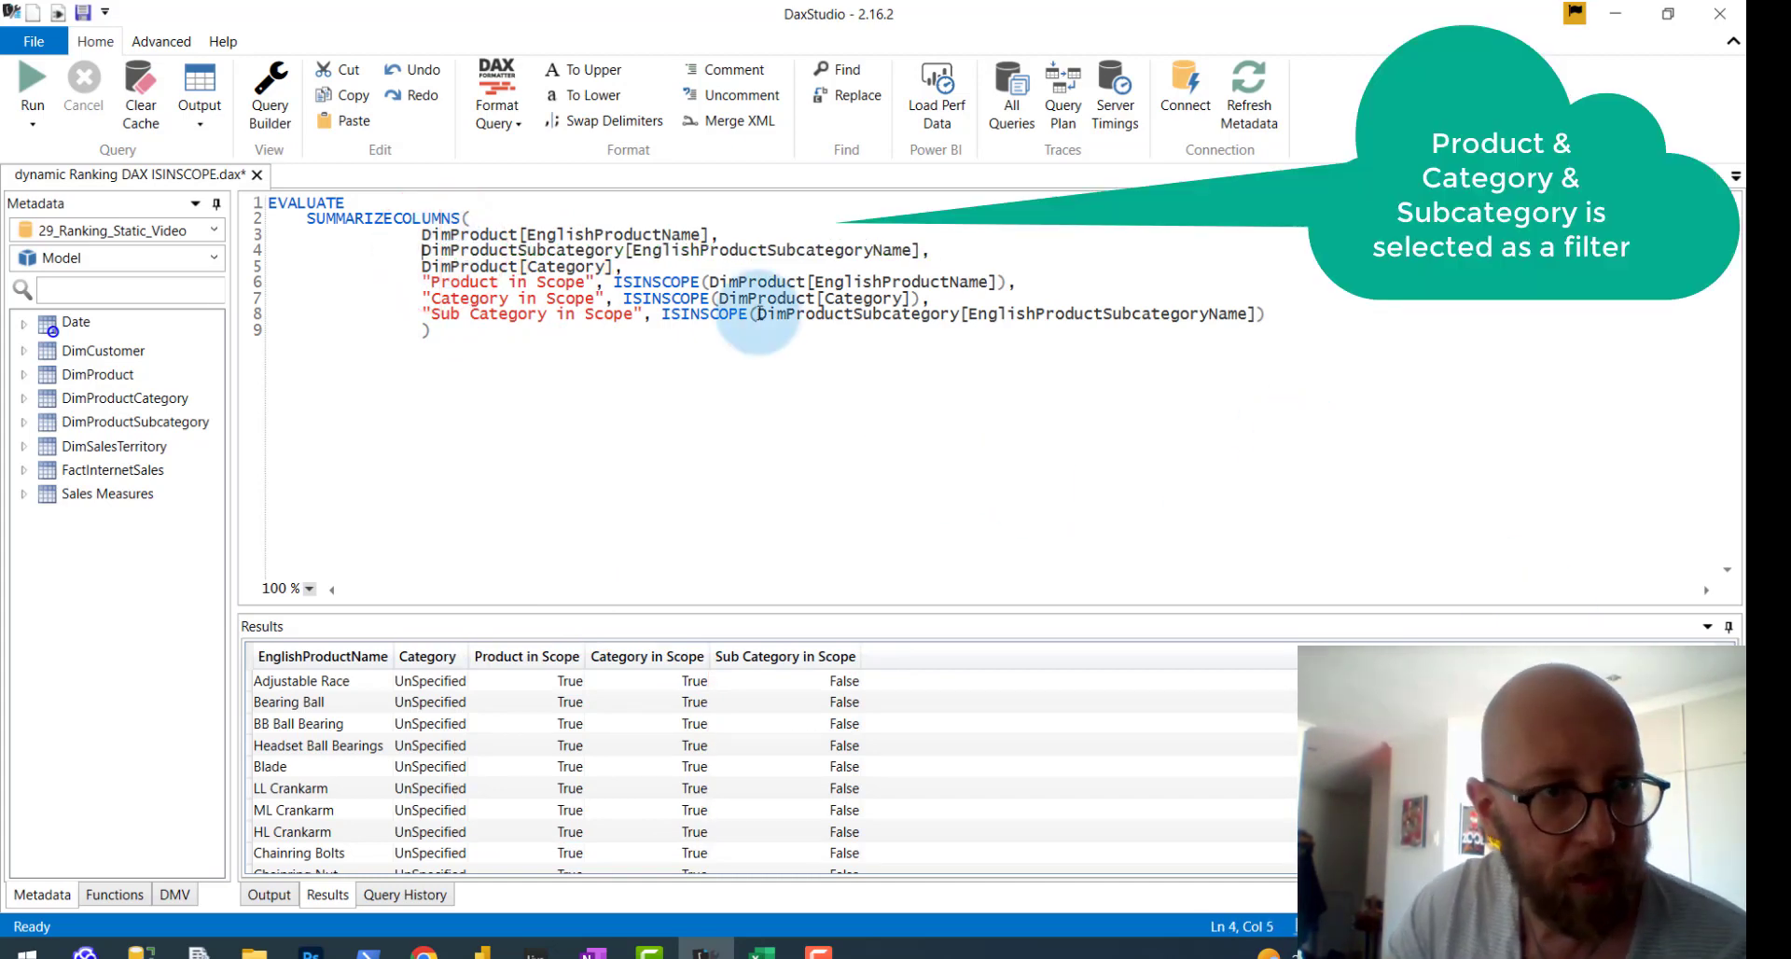
{"action": "left_click", "coordinate": [29, 87]}
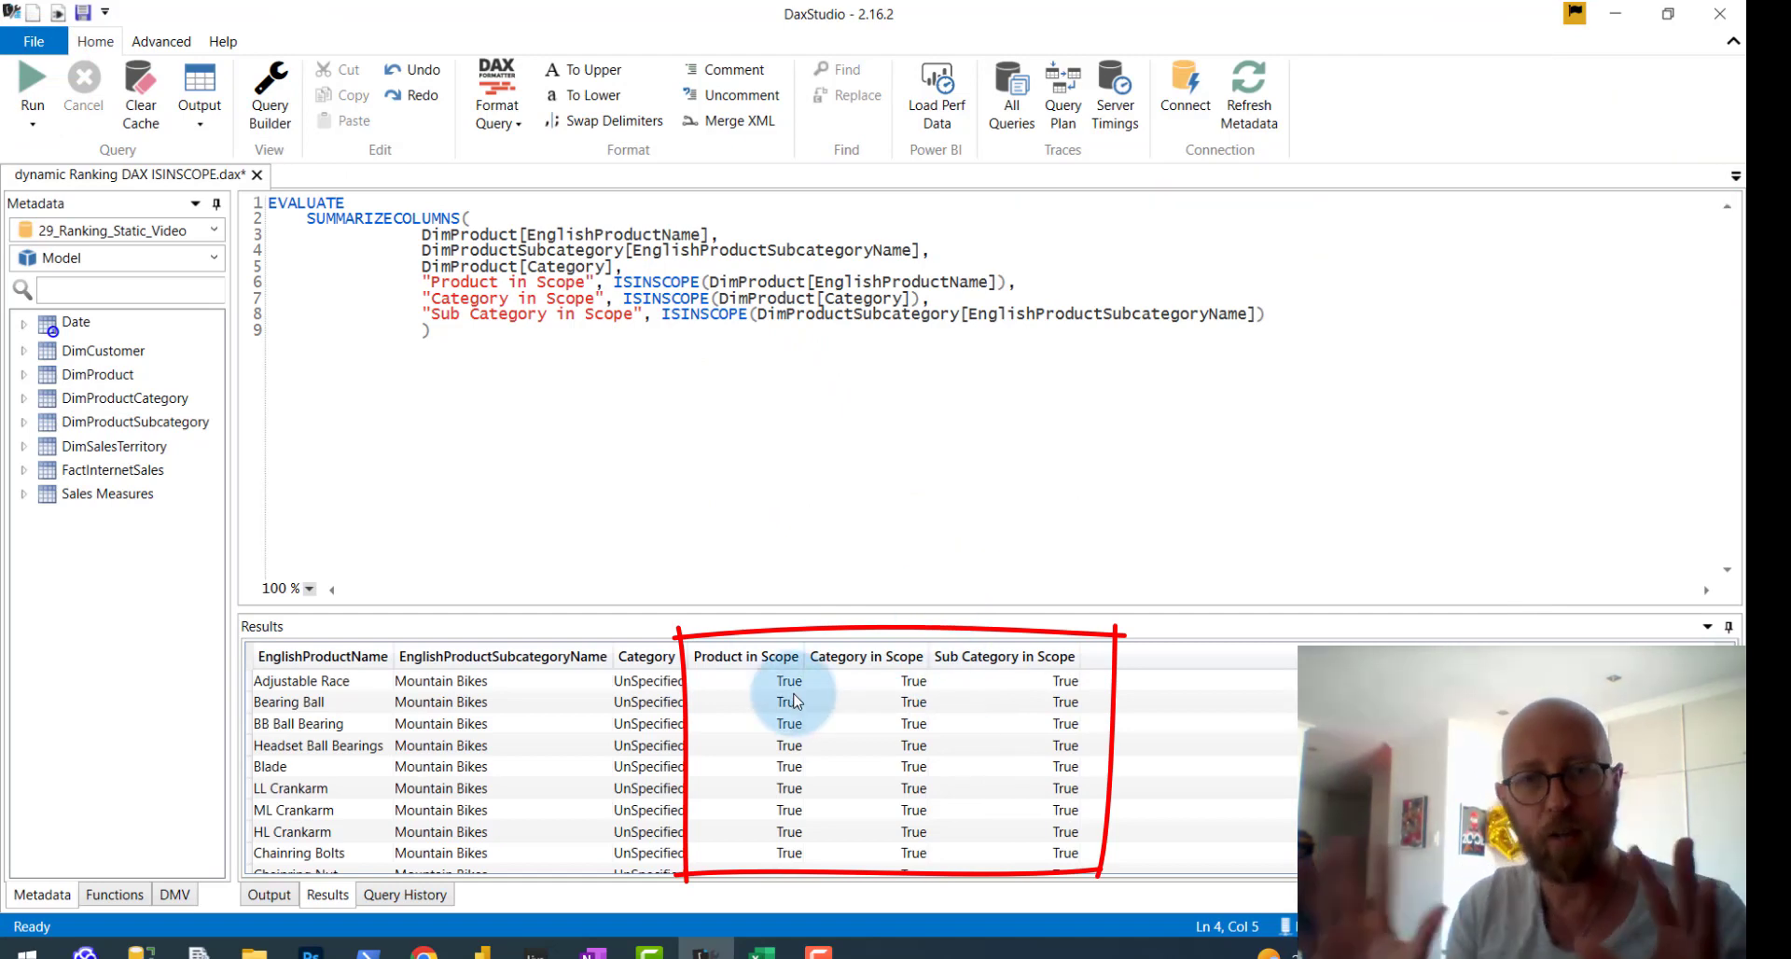
Switch to Power BI Desktop and examine the ISINSCOPE condition and SalesCurrentProduct variable in the new Product Rank Dynamic measure.
{"action": "key", "text": "alt+Tab"}
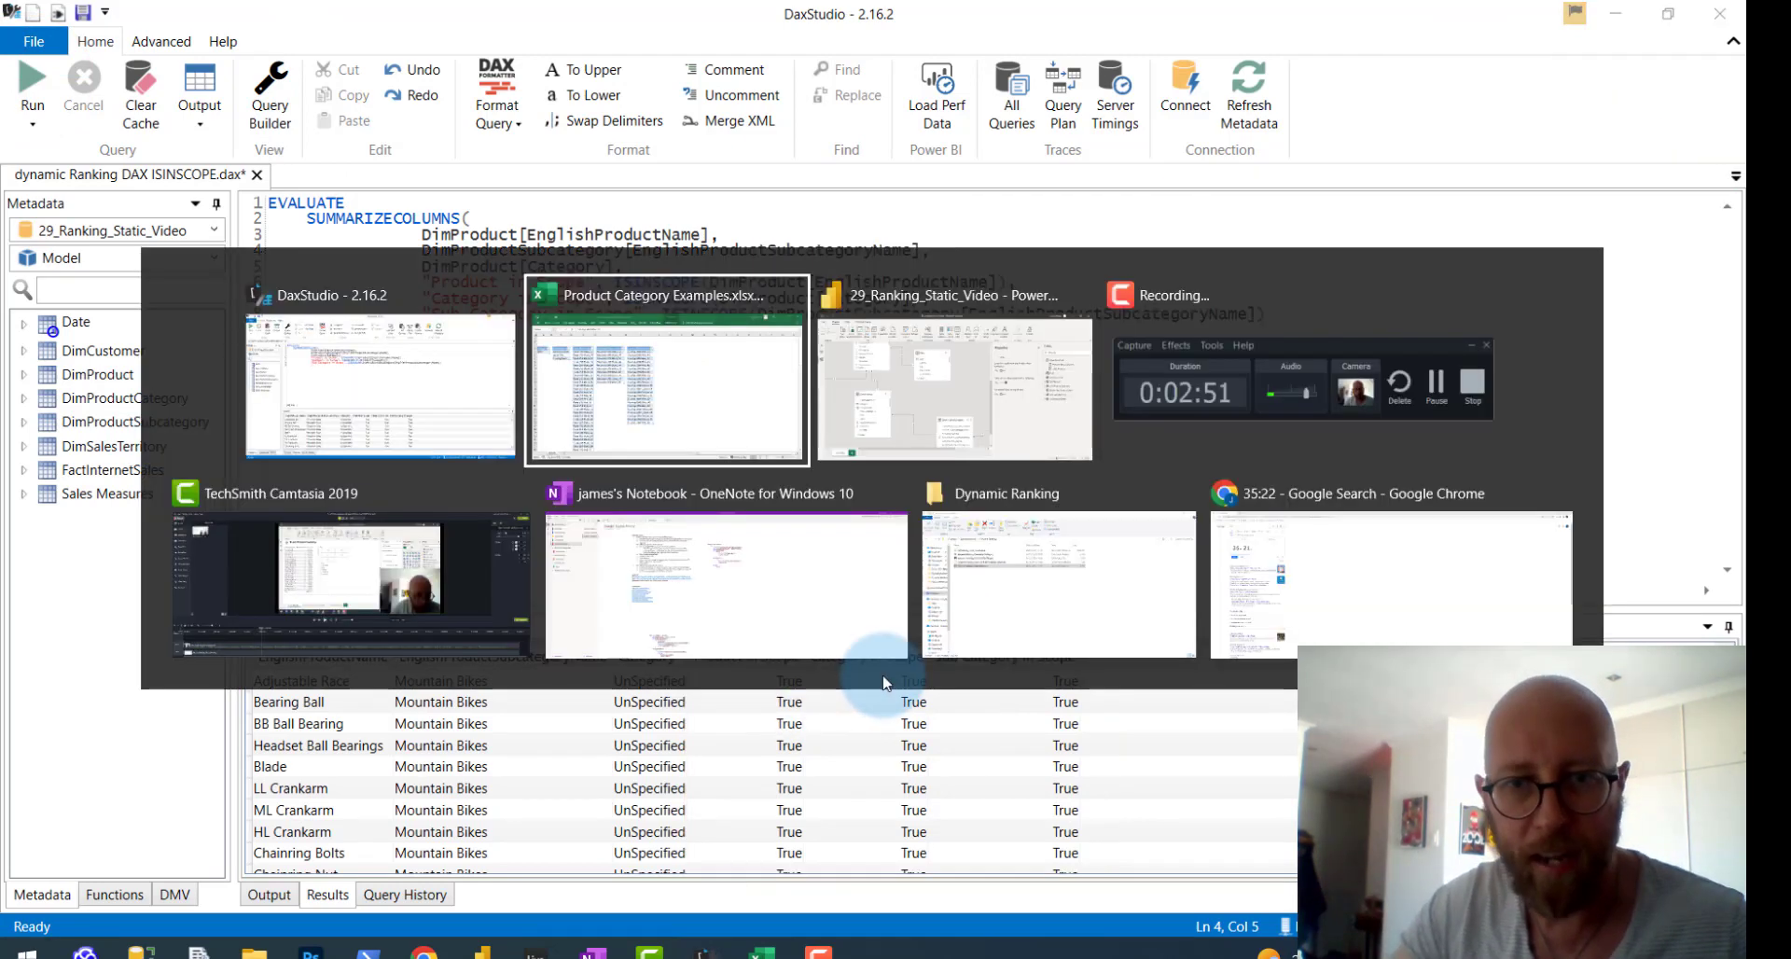
{"action": "key", "text": "alt+Tab"}
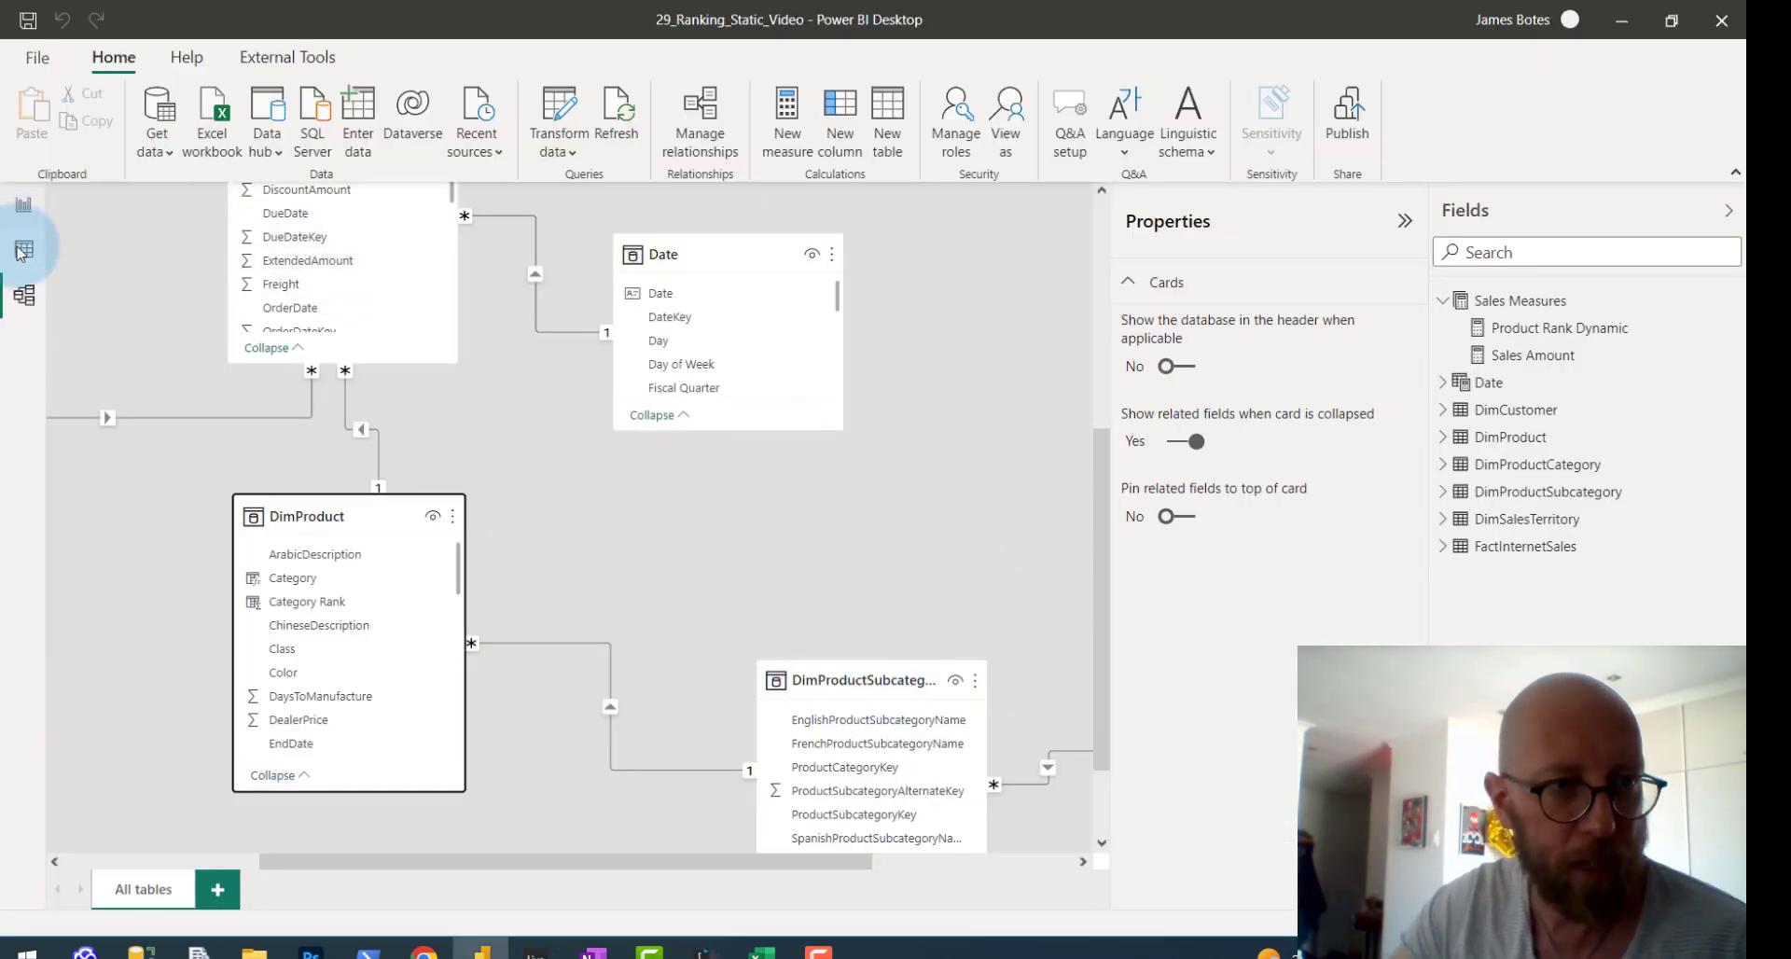
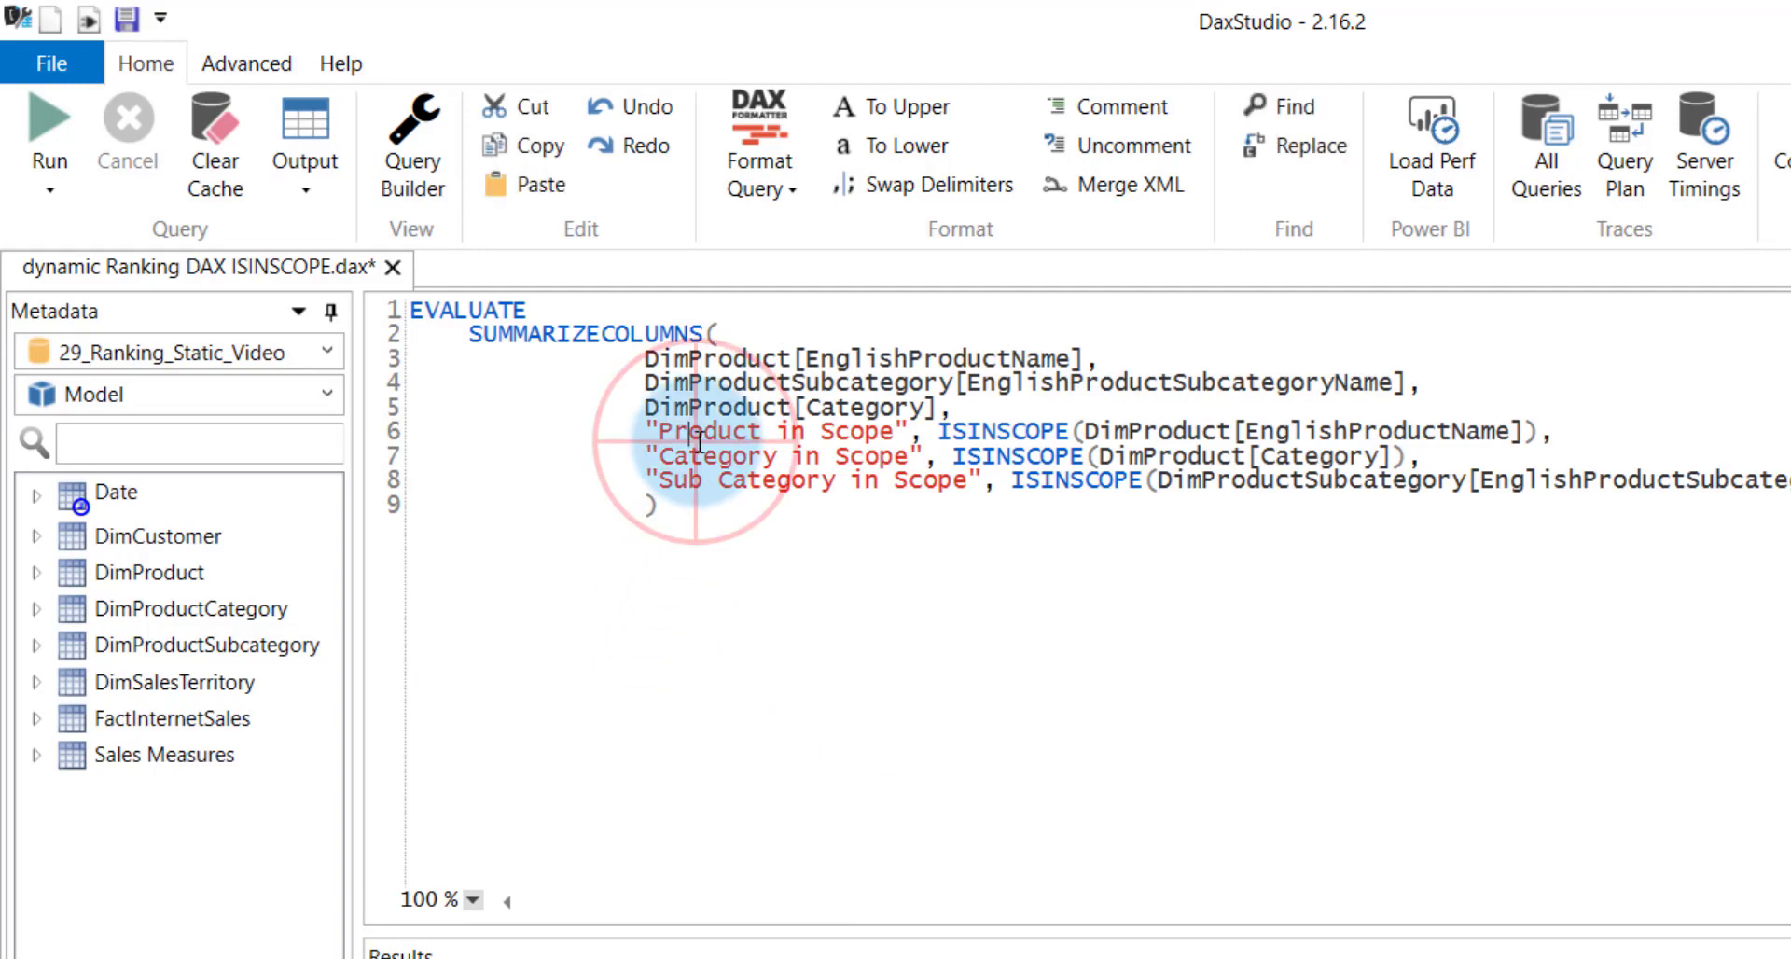
{"action": "left_click_drag", "start_coordinate": [646, 358], "coordinate": [1096, 359]}
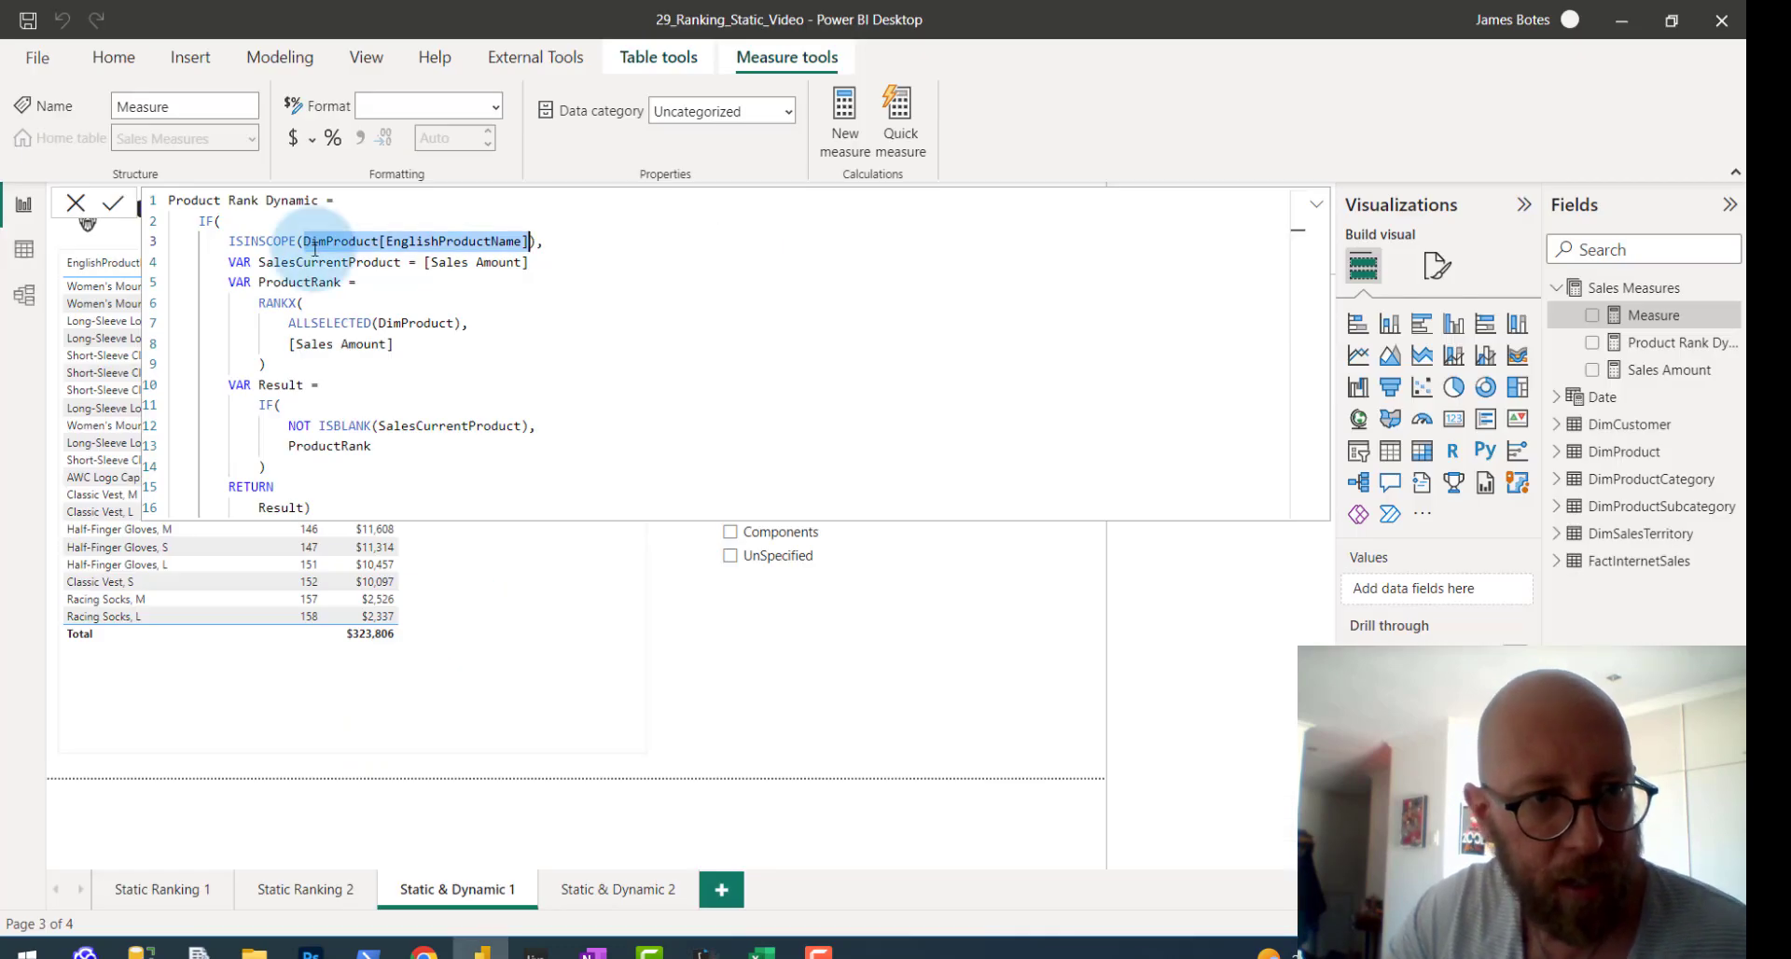
{"action": "left_click", "coordinate": [252, 228]}
{"action": "left_click_drag", "start_coordinate": [321, 364], "coordinate": [495, 707]}
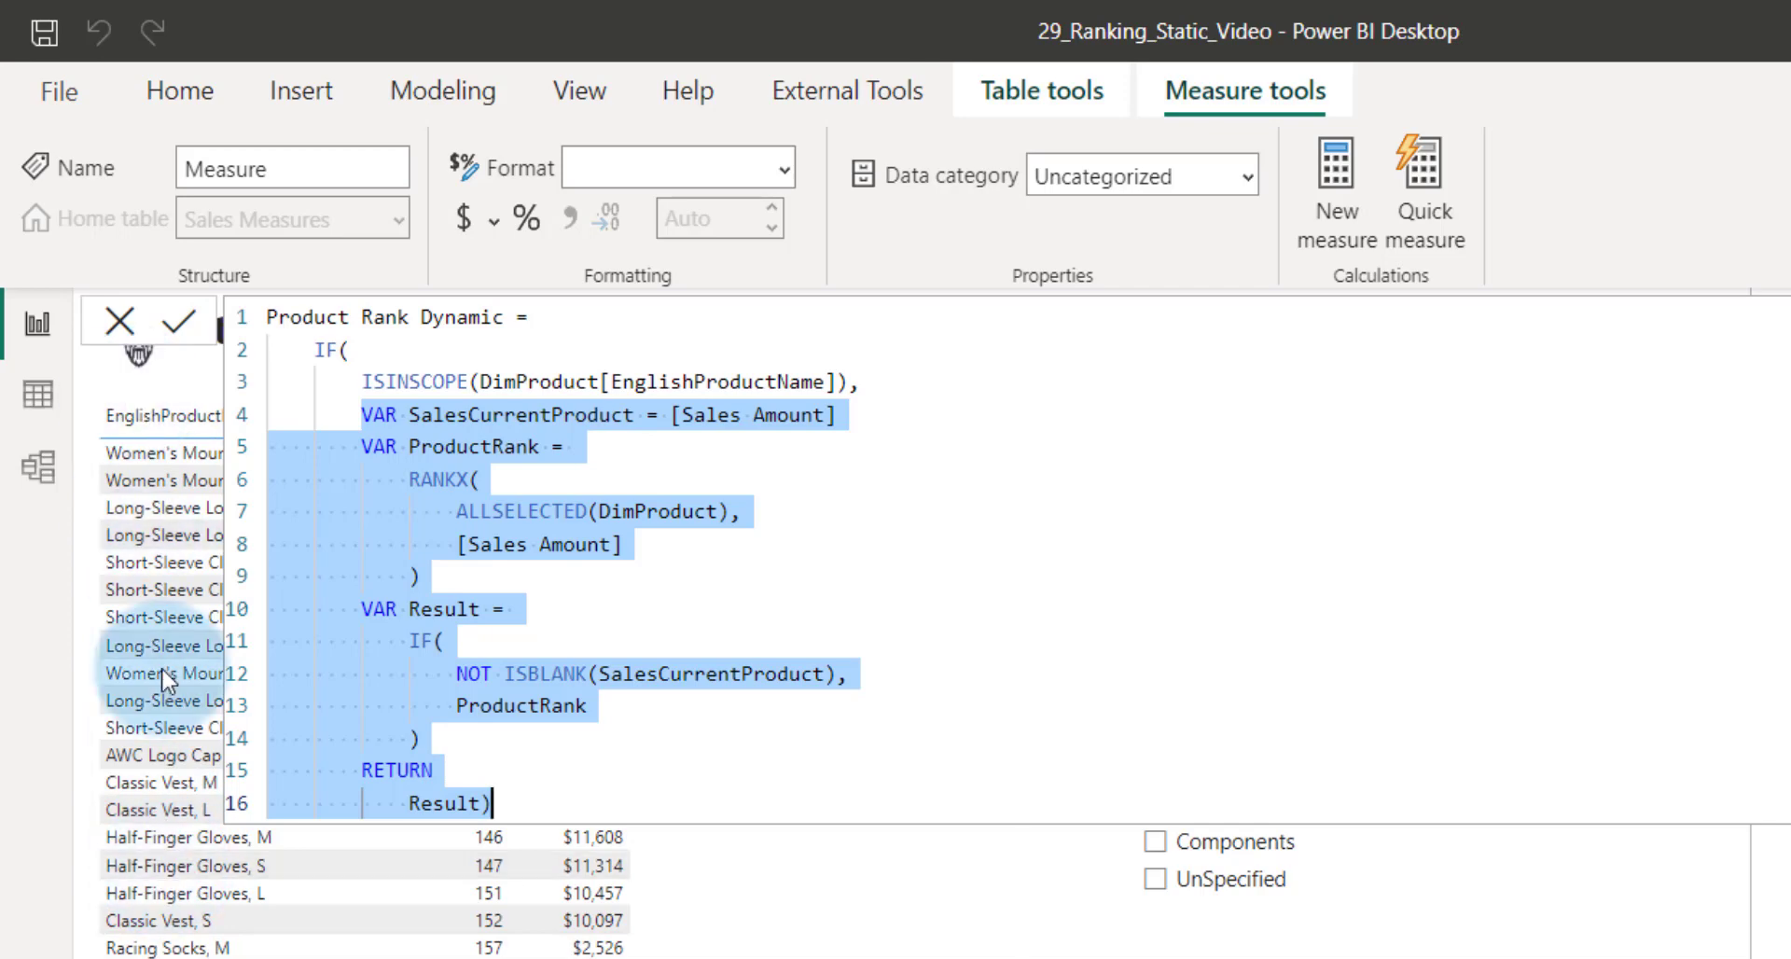
{"action": "left_click", "coordinate": [709, 576]}
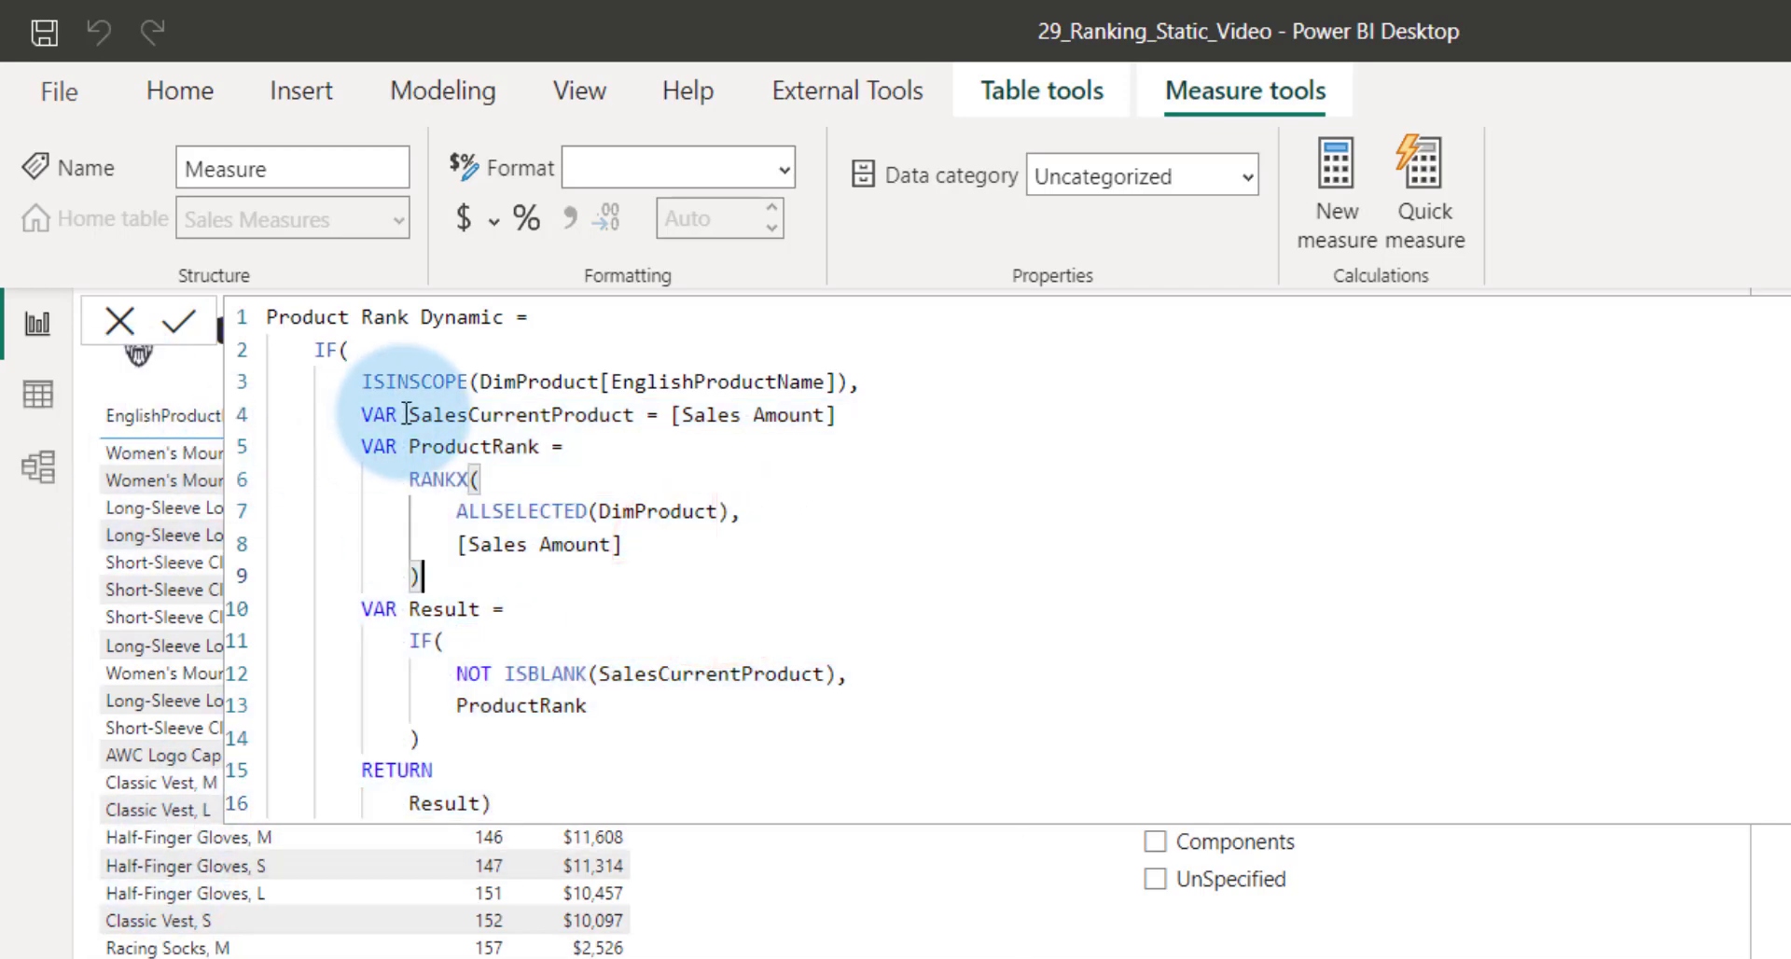
{"action": "left_click_drag", "start_coordinate": [407, 414], "coordinate": [815, 419]}
{"action": "left_click", "coordinate": [760, 560]}
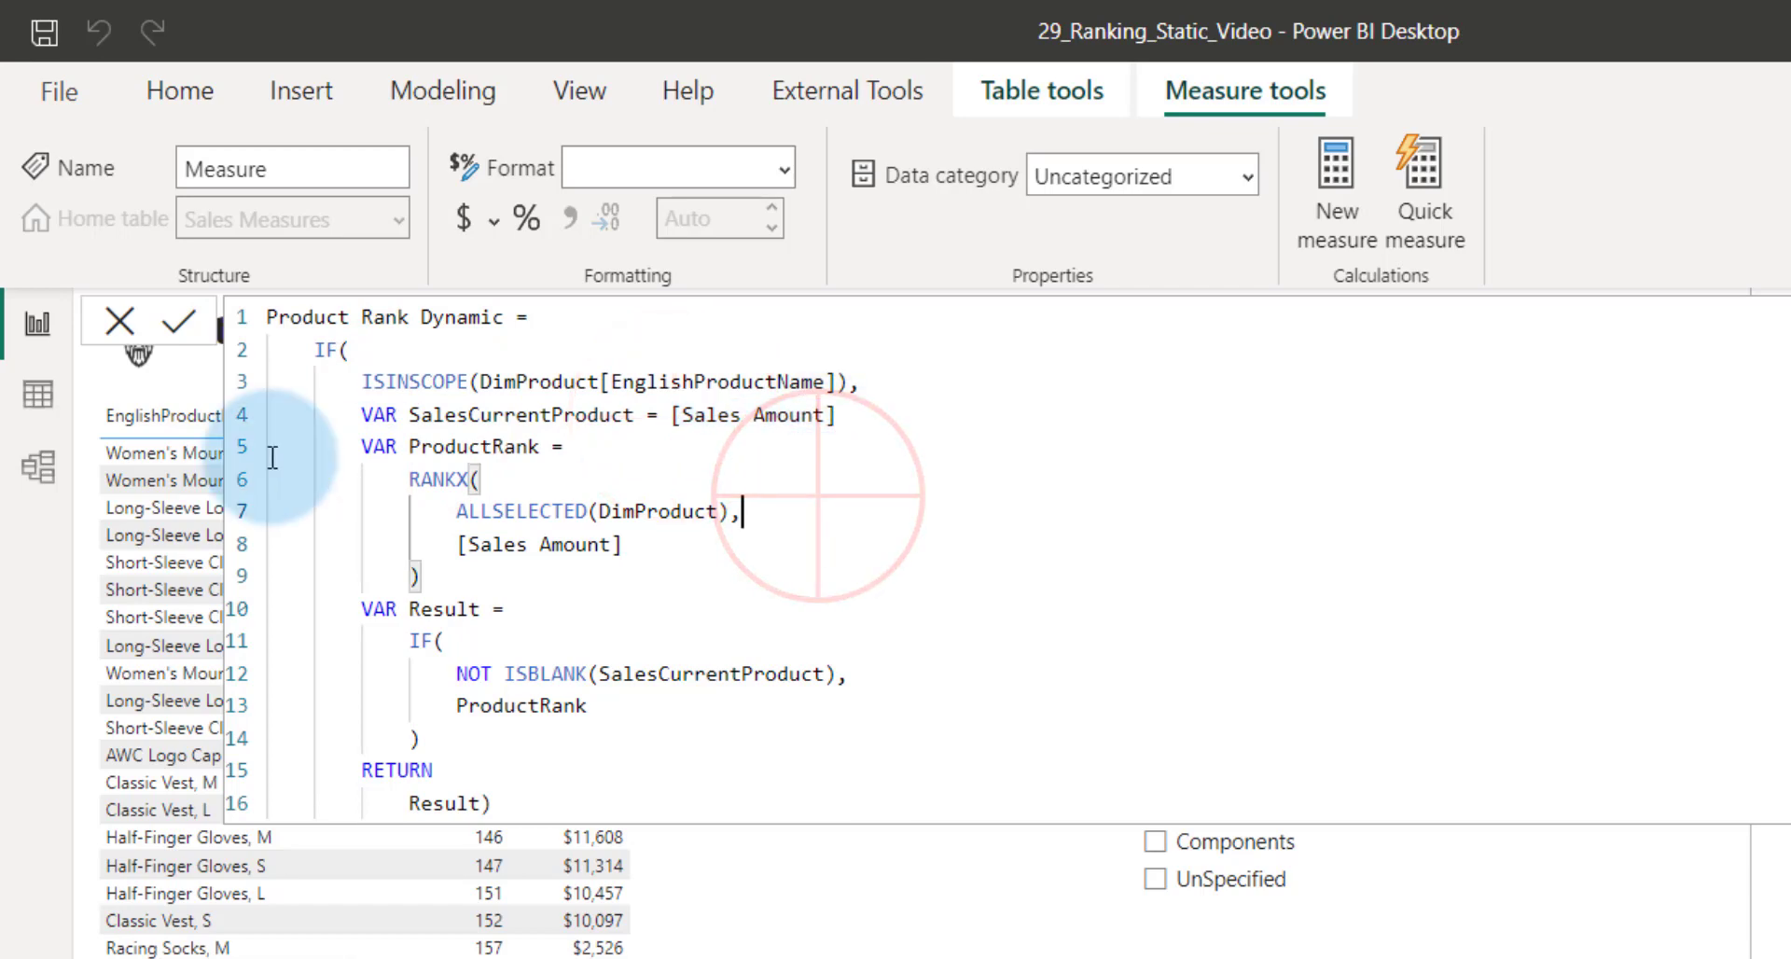
Examine the ProductRank variable, including its RANKX function, the ALLSELECTED(DimProduct) argument and the [Sales Amount] expression.
{"action": "left_click", "coordinate": [364, 446]}
{"action": "left_click_drag", "start_coordinate": [443, 461], "coordinate": [630, 567]}
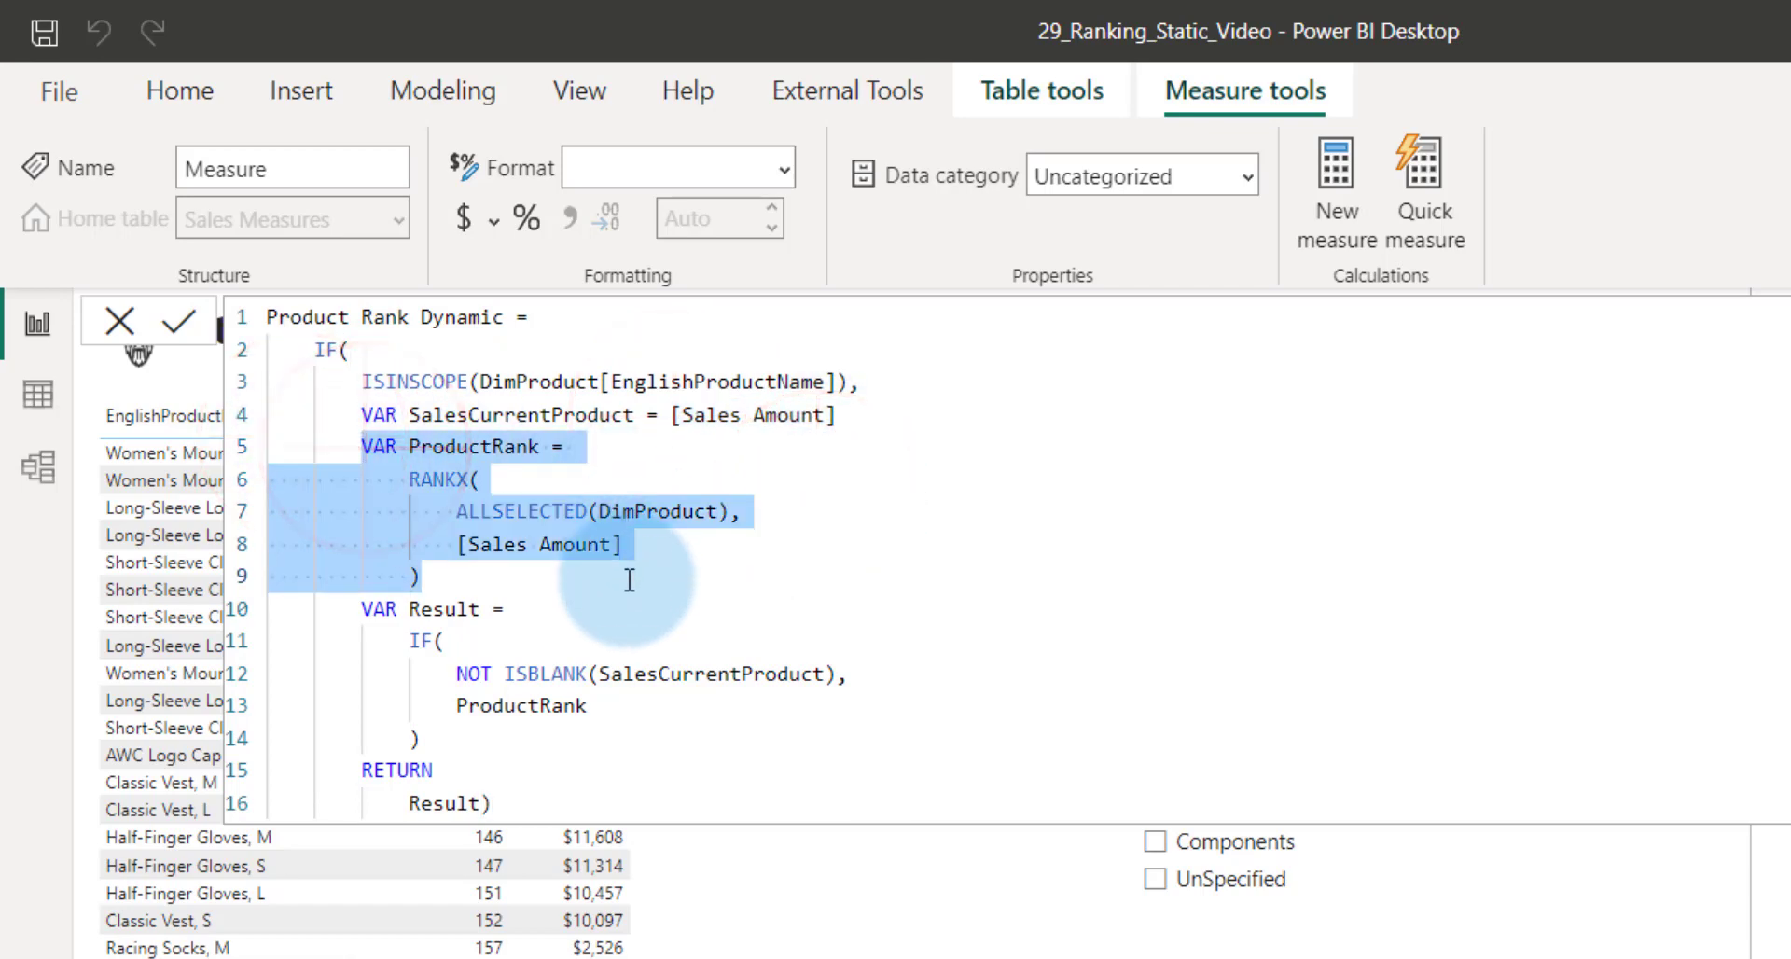
{"action": "left_click_drag", "start_coordinate": [411, 478], "coordinate": [560, 567]}
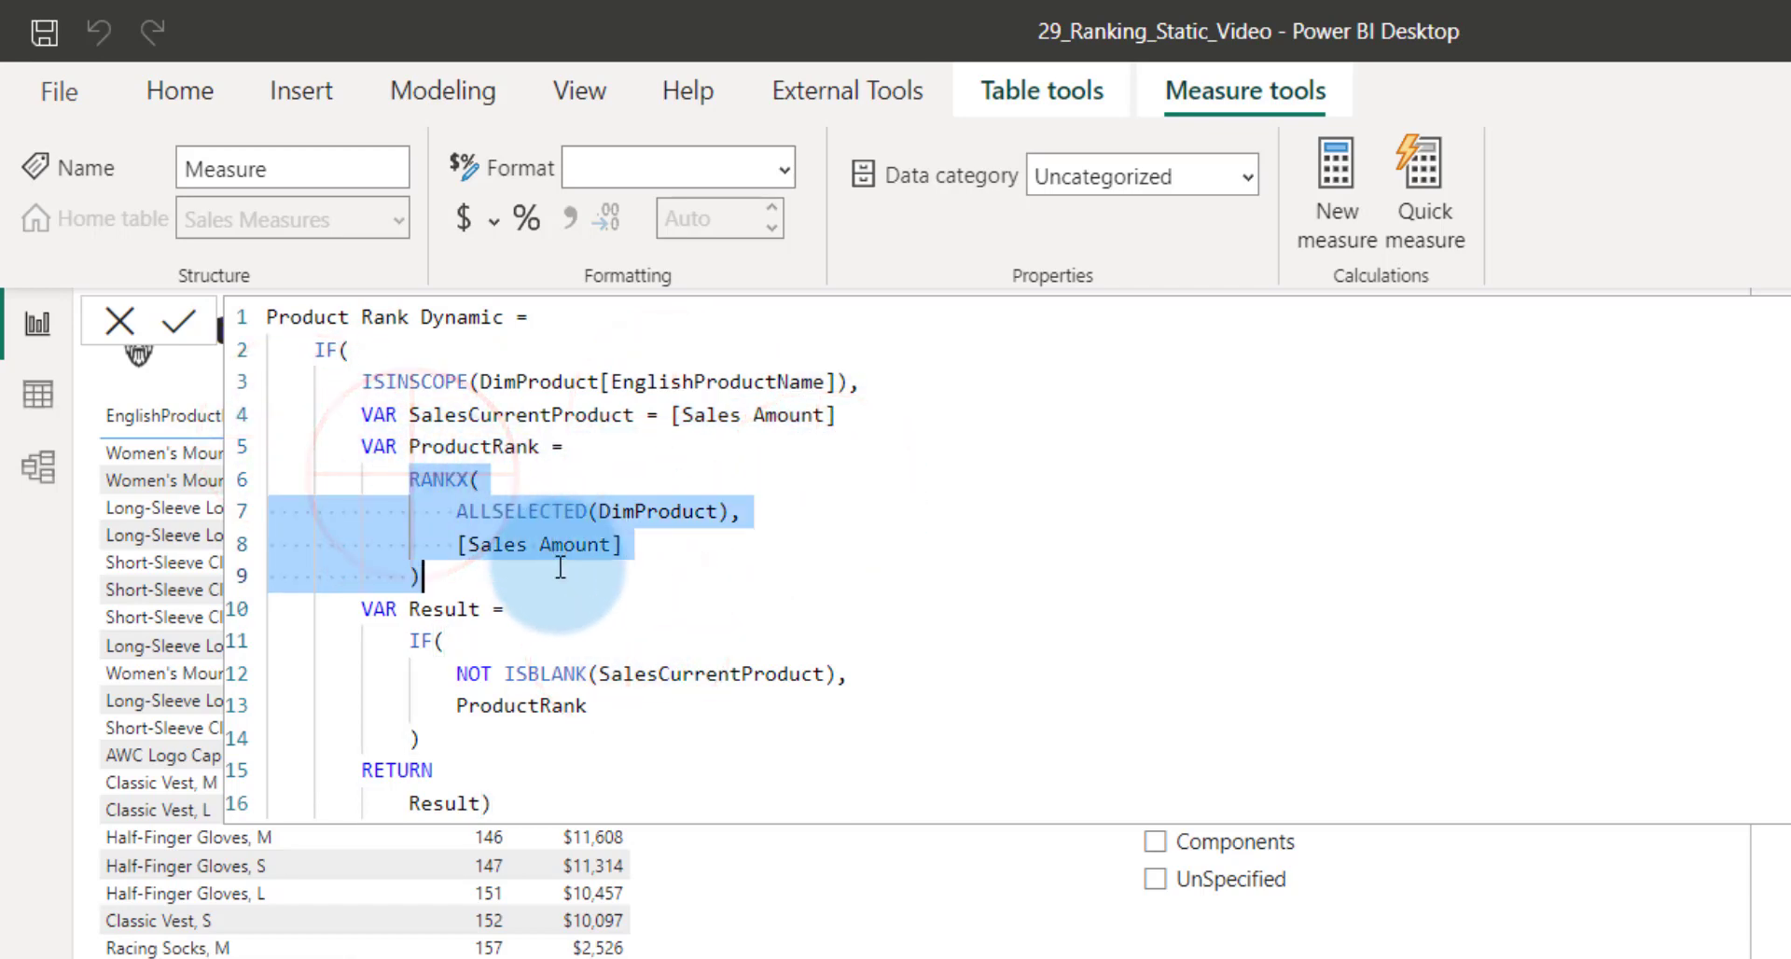
{"action": "left_click", "coordinate": [657, 534]}
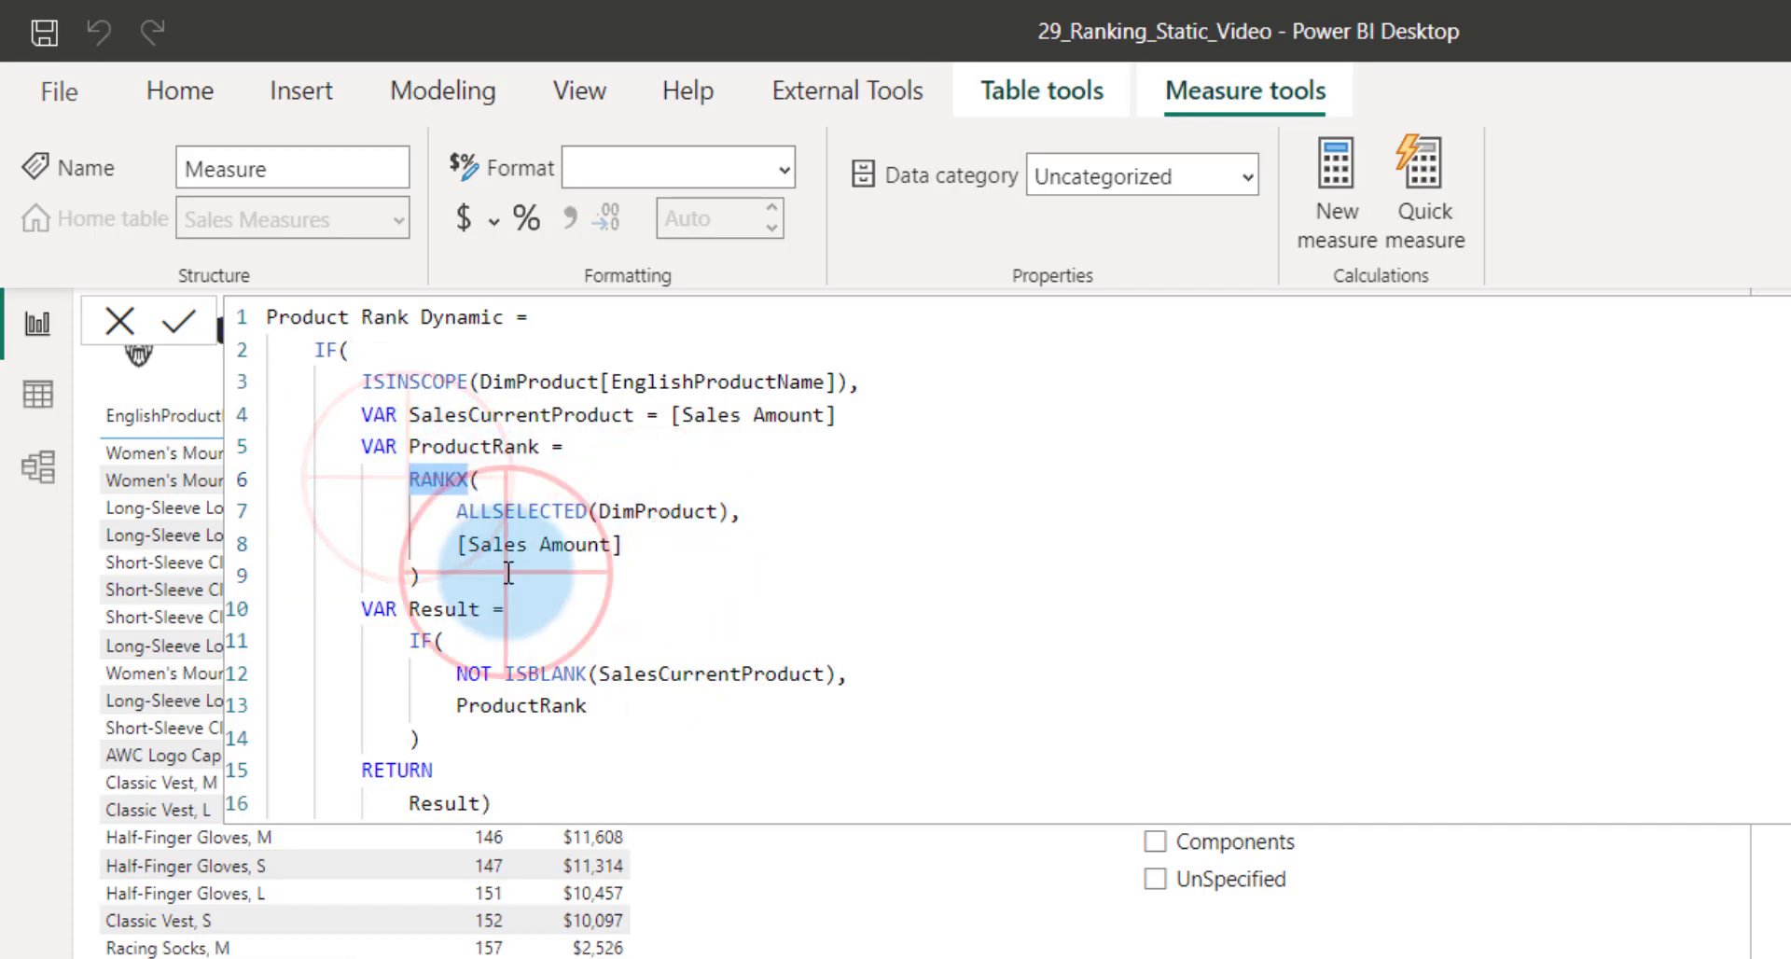
{"action": "left_click_drag", "start_coordinate": [453, 512], "coordinate": [636, 530]}
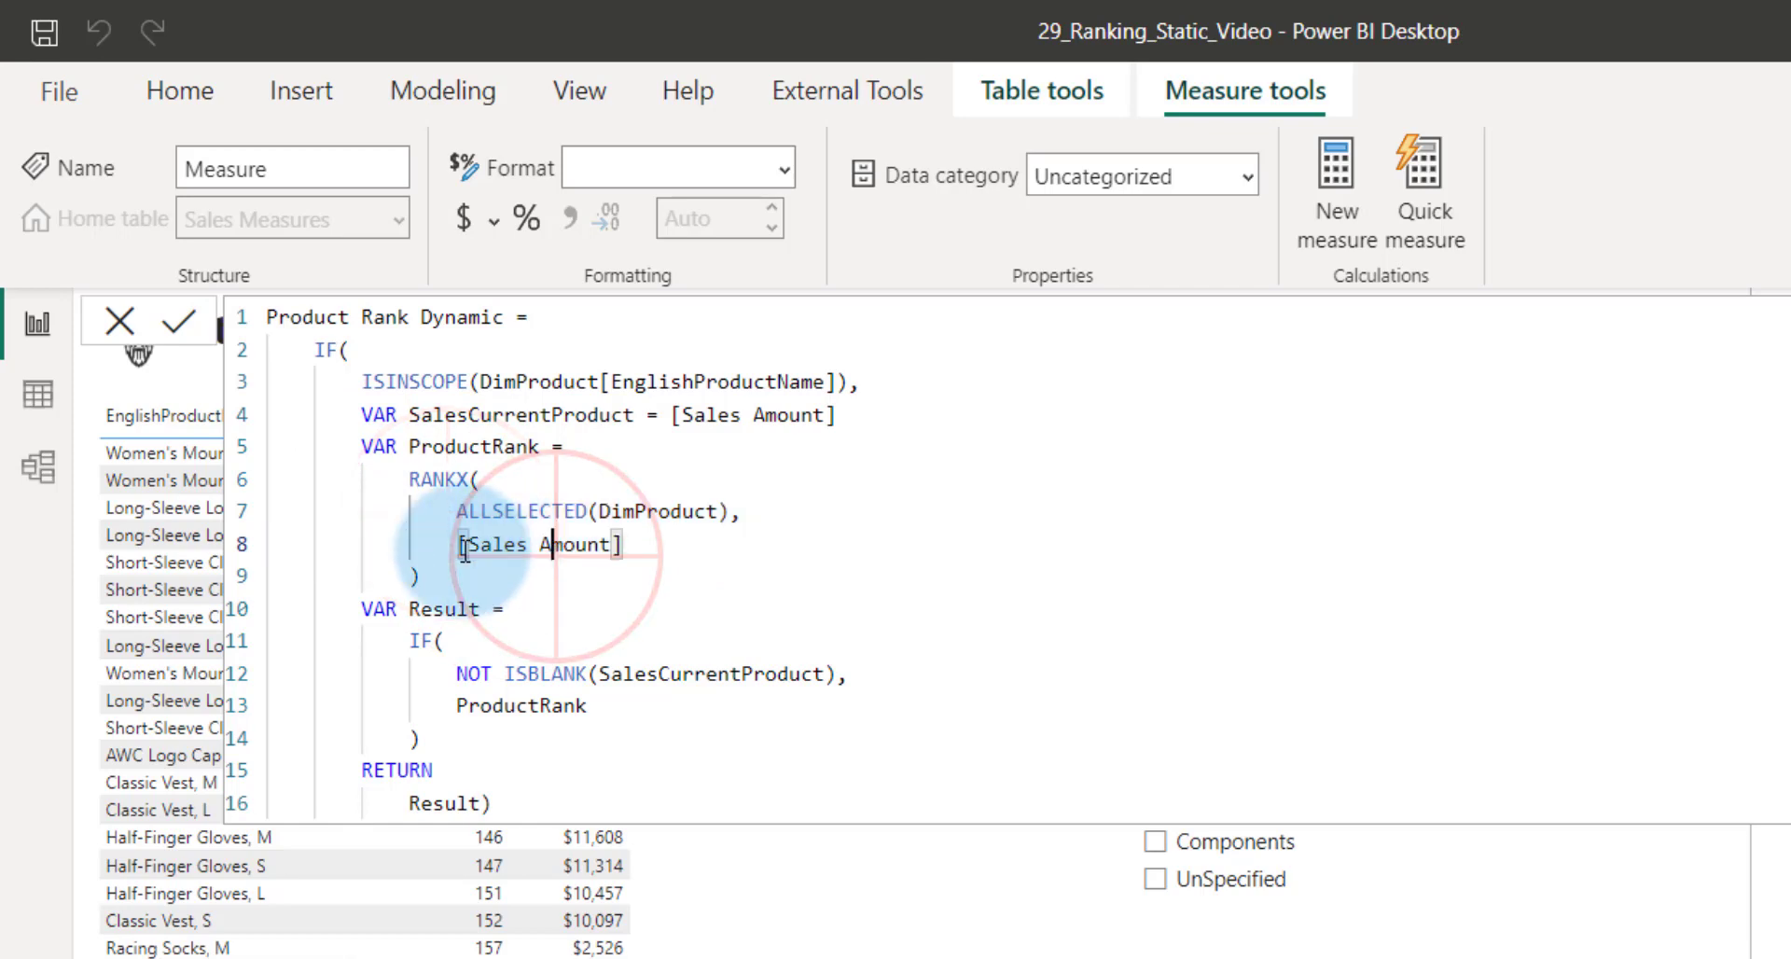
{"action": "left_click_drag", "start_coordinate": [457, 544], "coordinate": [623, 545]}
{"action": "left_click", "coordinate": [560, 606]}
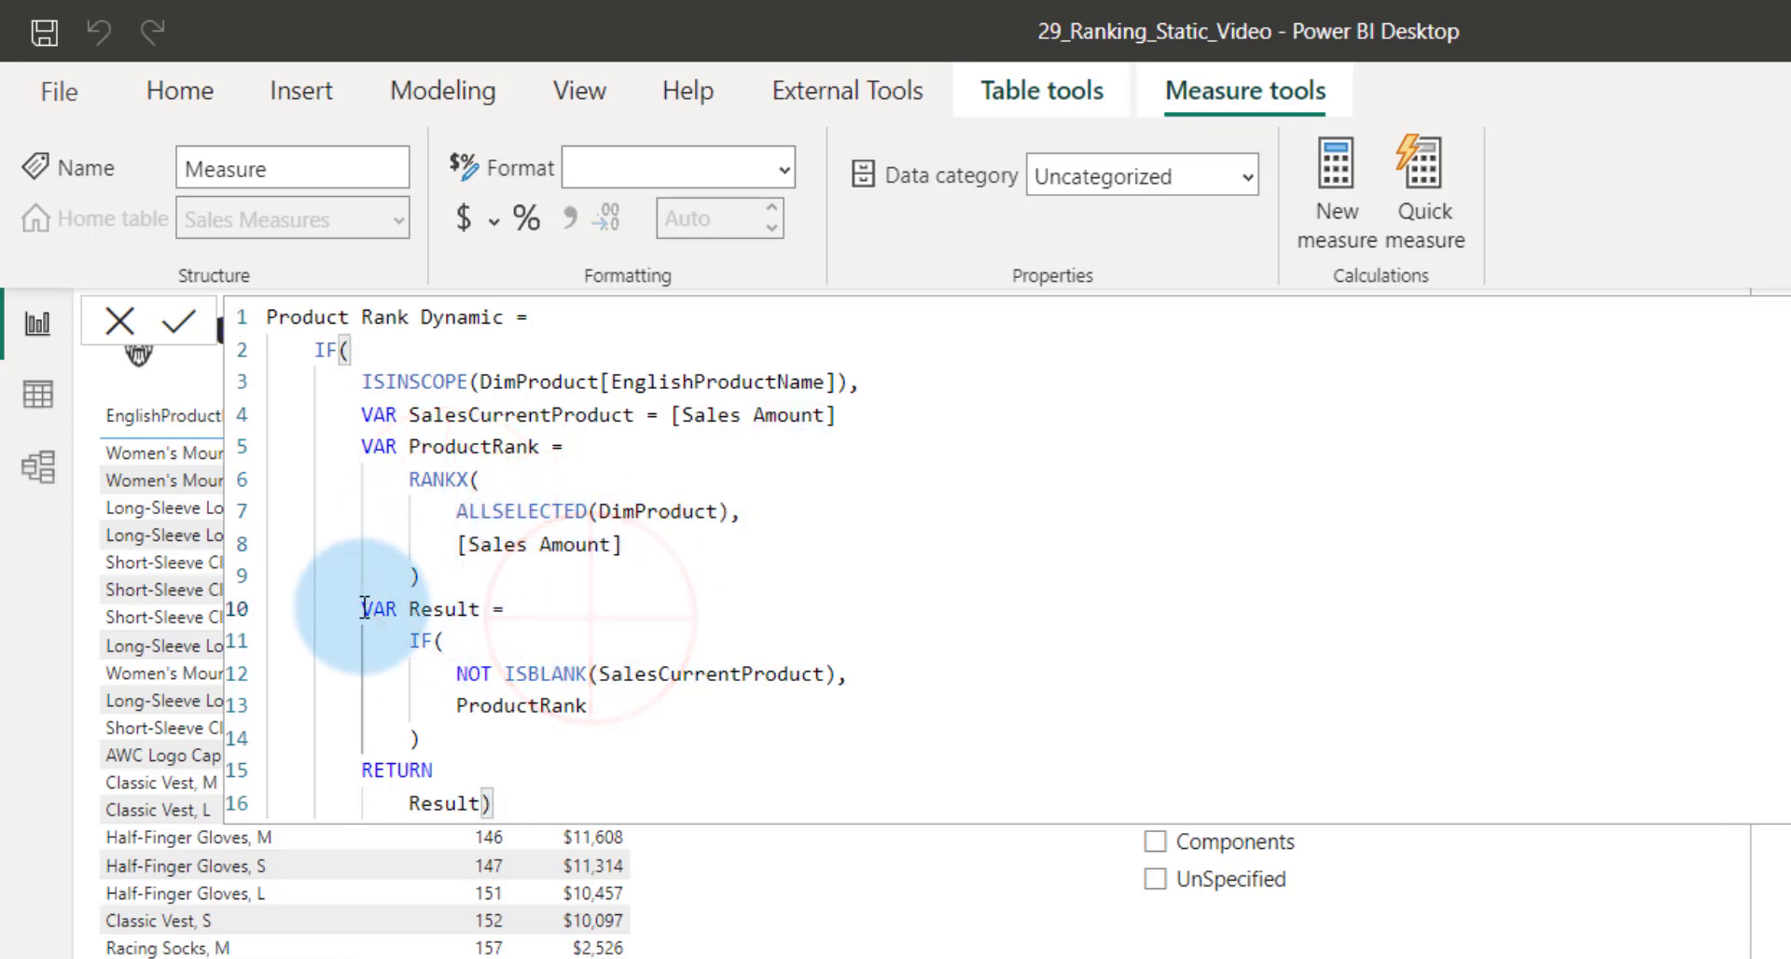
Examine the Result variable's NOT ISBLANK(SalesCurrentProduct) test, its ProductRank output and the RETURN section of the measure.
{"action": "left_click_drag", "start_coordinate": [380, 607], "coordinate": [493, 611]}
{"action": "left_click", "coordinate": [491, 660]}
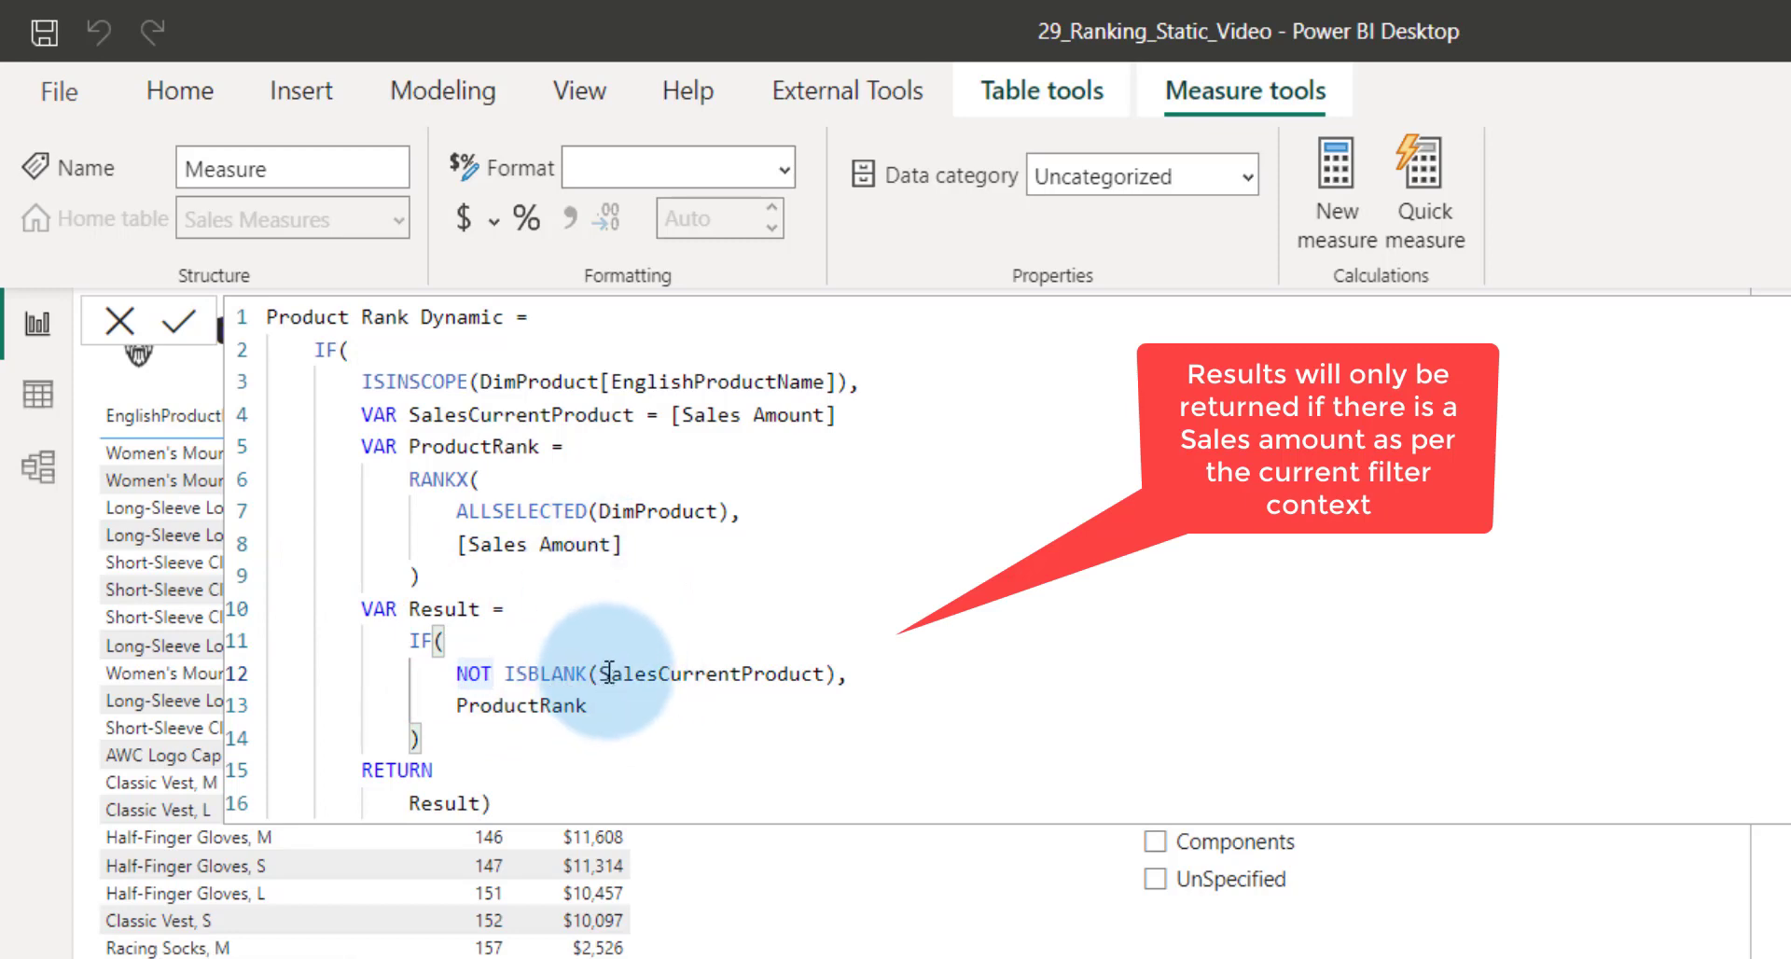
{"action": "left_click_drag", "start_coordinate": [602, 673], "coordinate": [812, 674]}
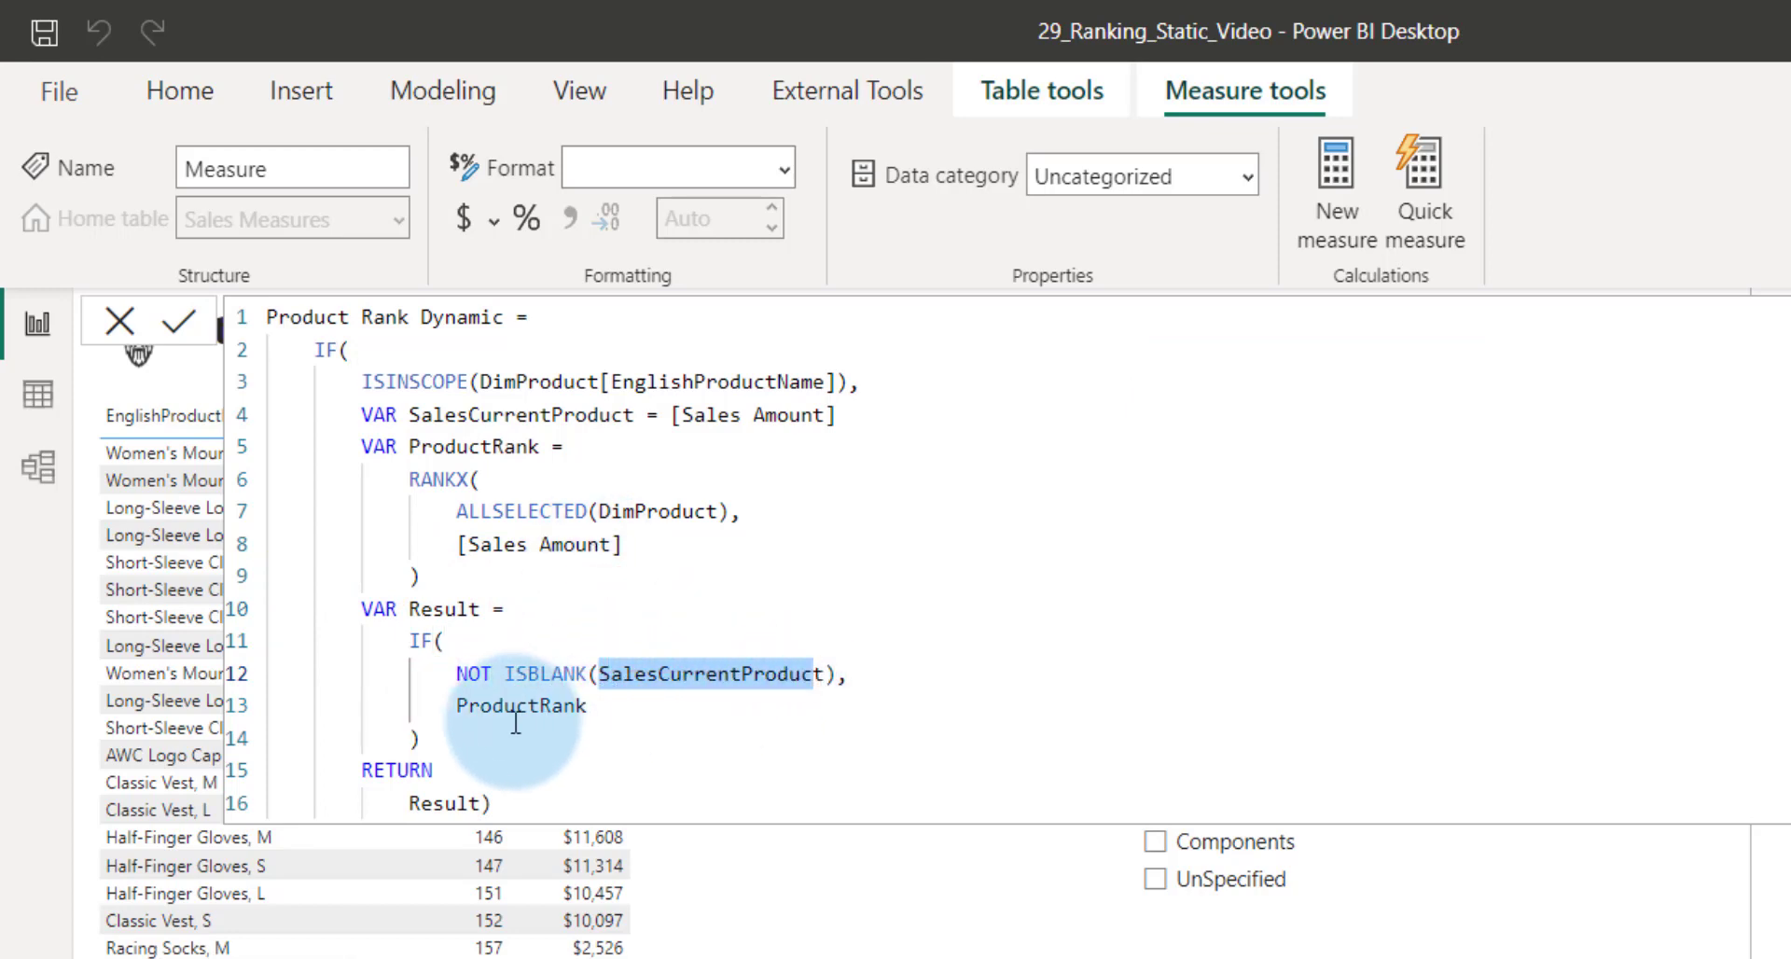
{"action": "left_click_drag", "start_coordinate": [562, 706], "coordinate": [478, 710]}
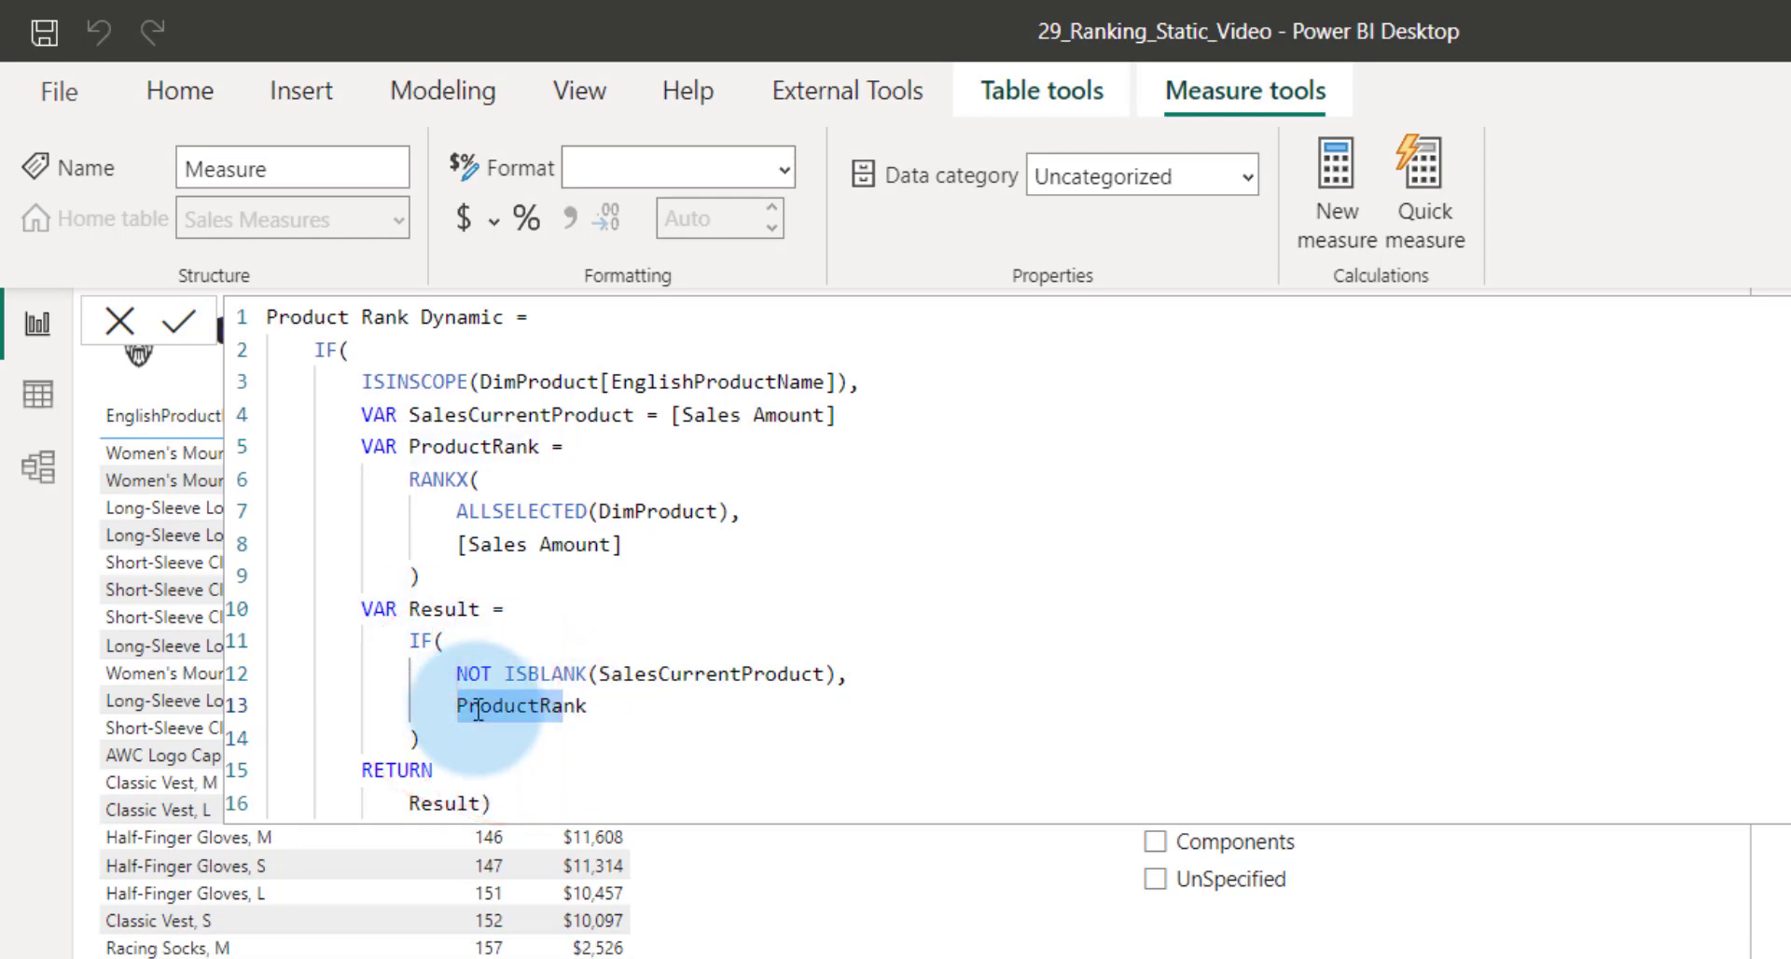
{"action": "left_click", "coordinate": [491, 791]}
Rename the new measure Product Rank Dynamic 2 in its formula and commit it.
{"action": "left_click", "coordinate": [182, 326]}
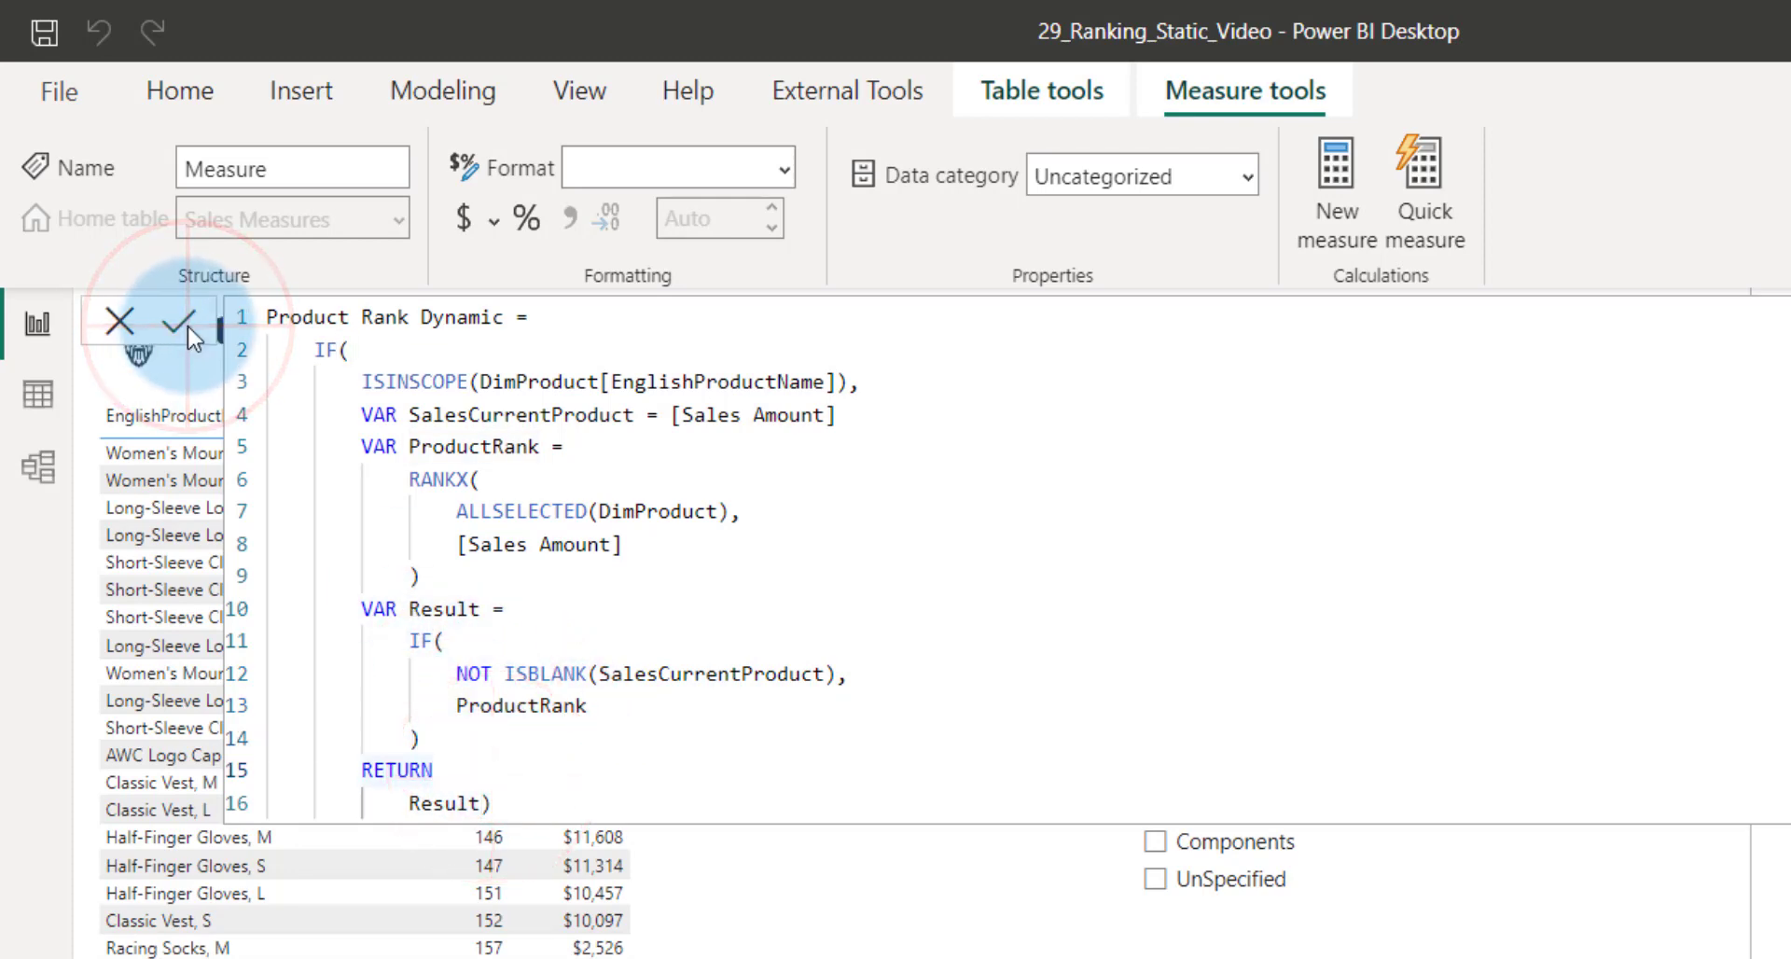
{"action": "left_click", "coordinate": [1675, 836]}
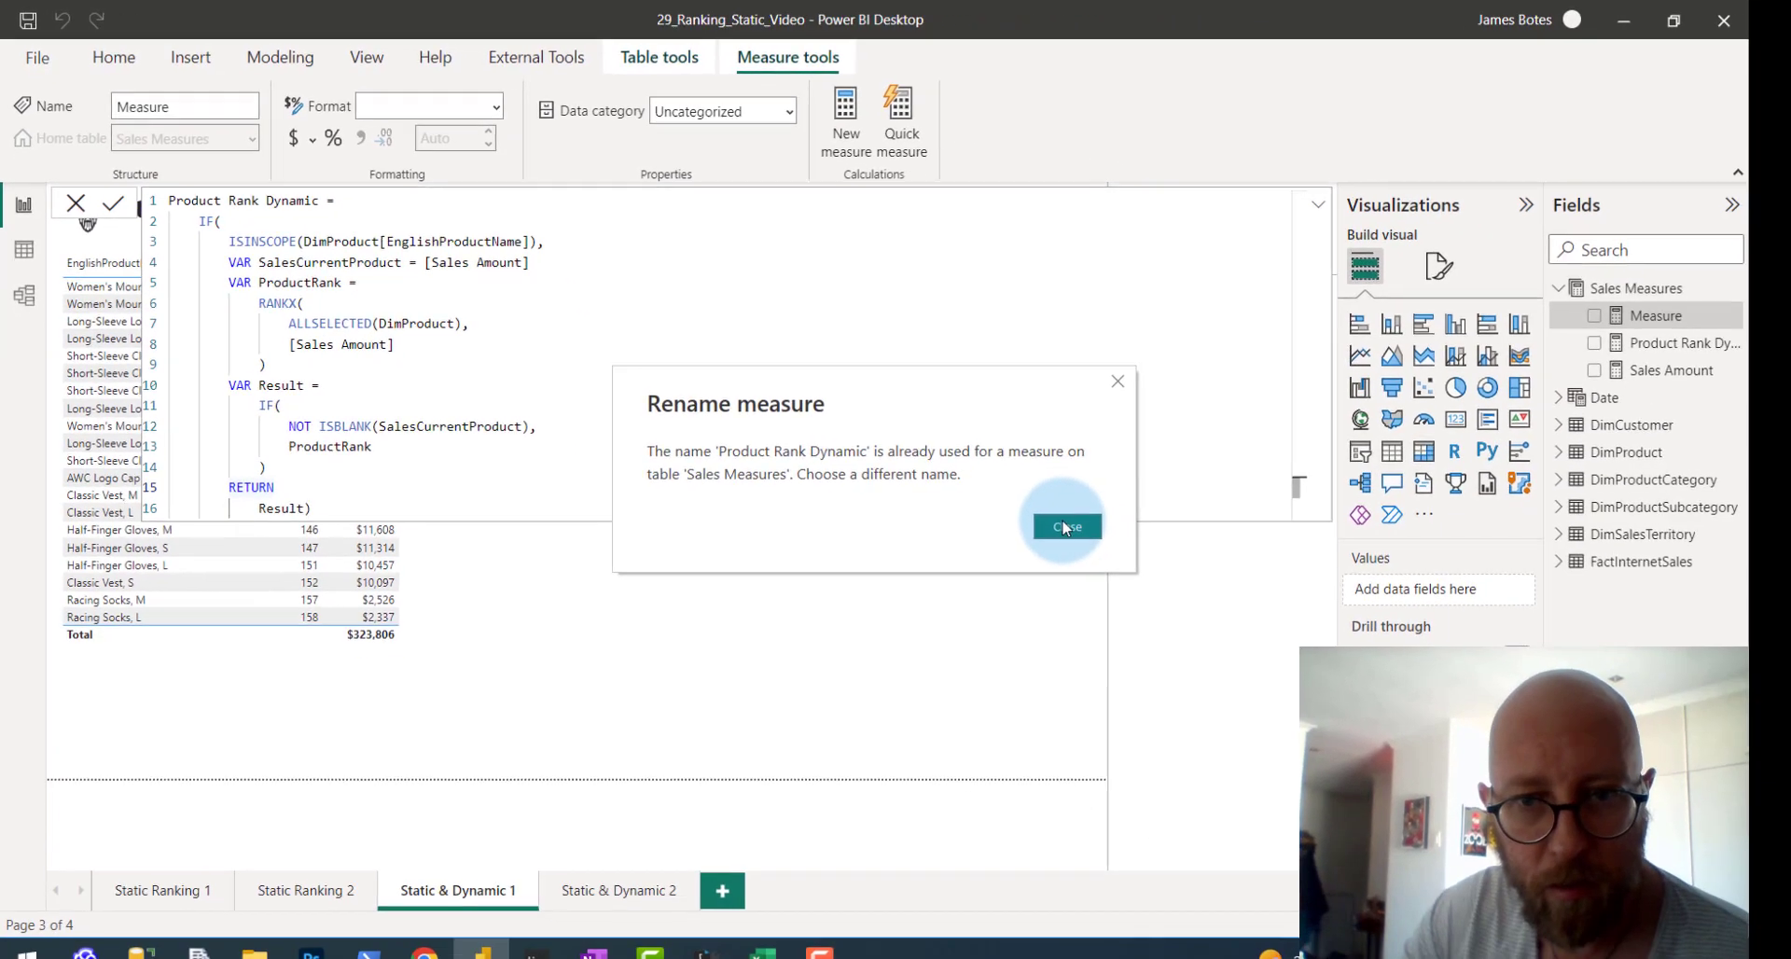
{"action": "left_click", "coordinate": [1058, 528]}
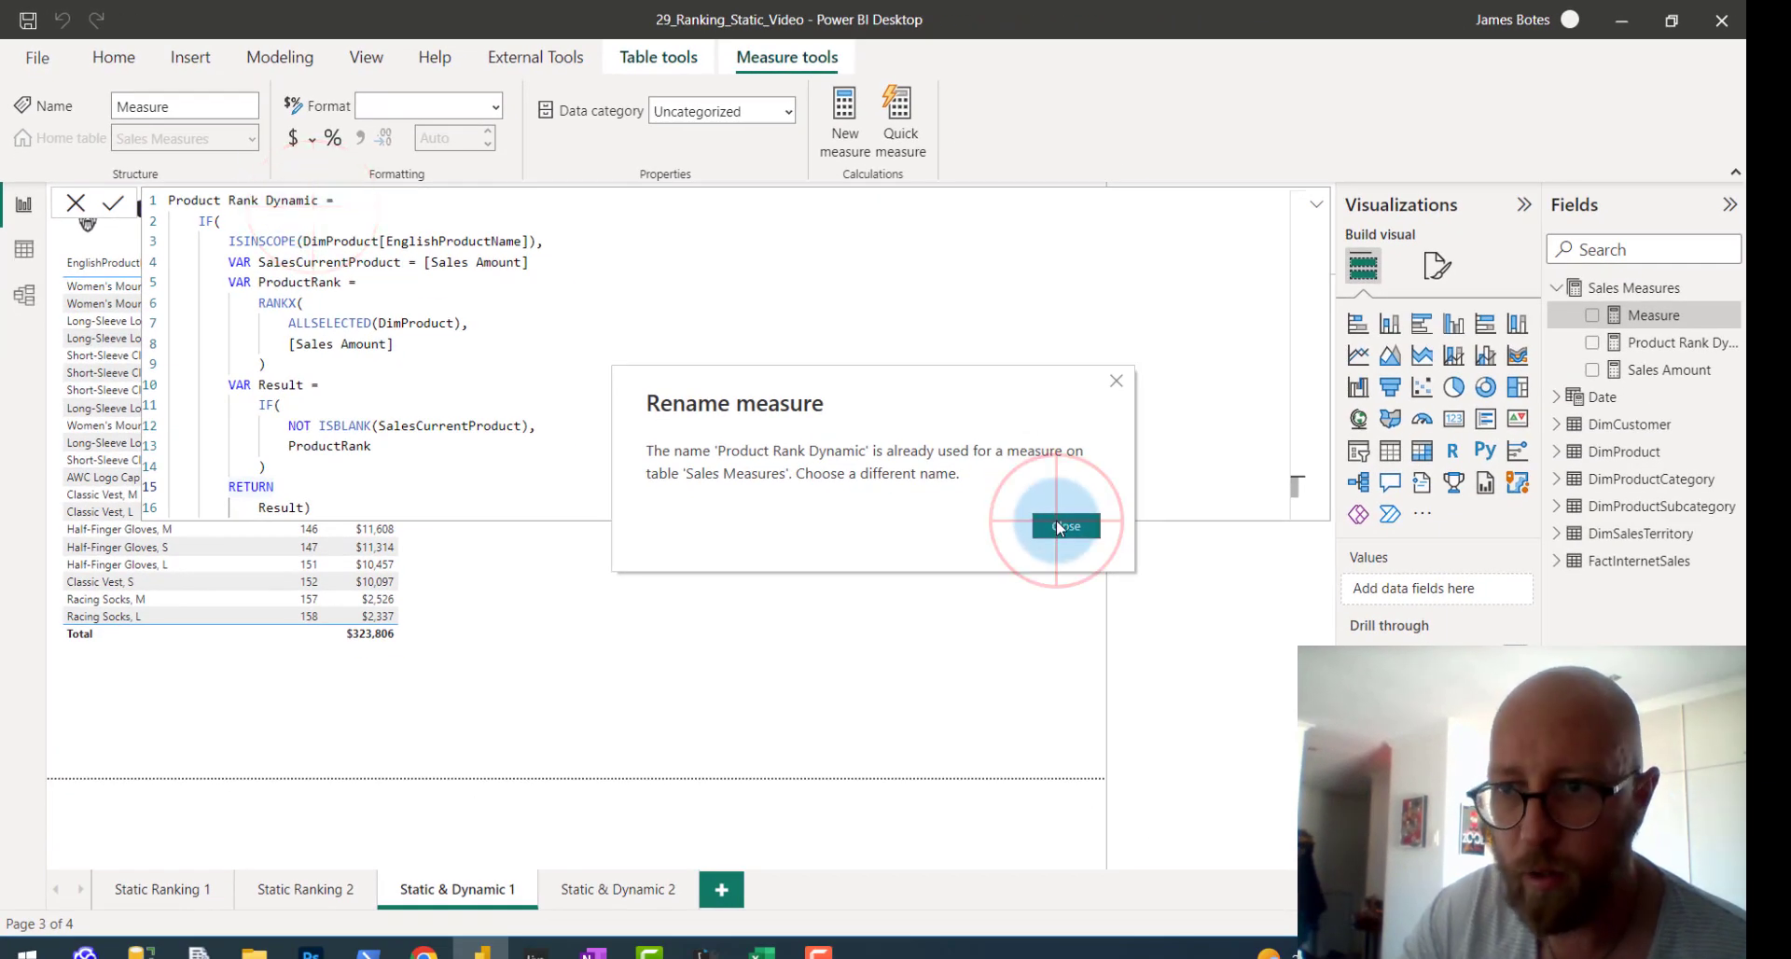
{"action": "left_click", "coordinate": [318, 202]}
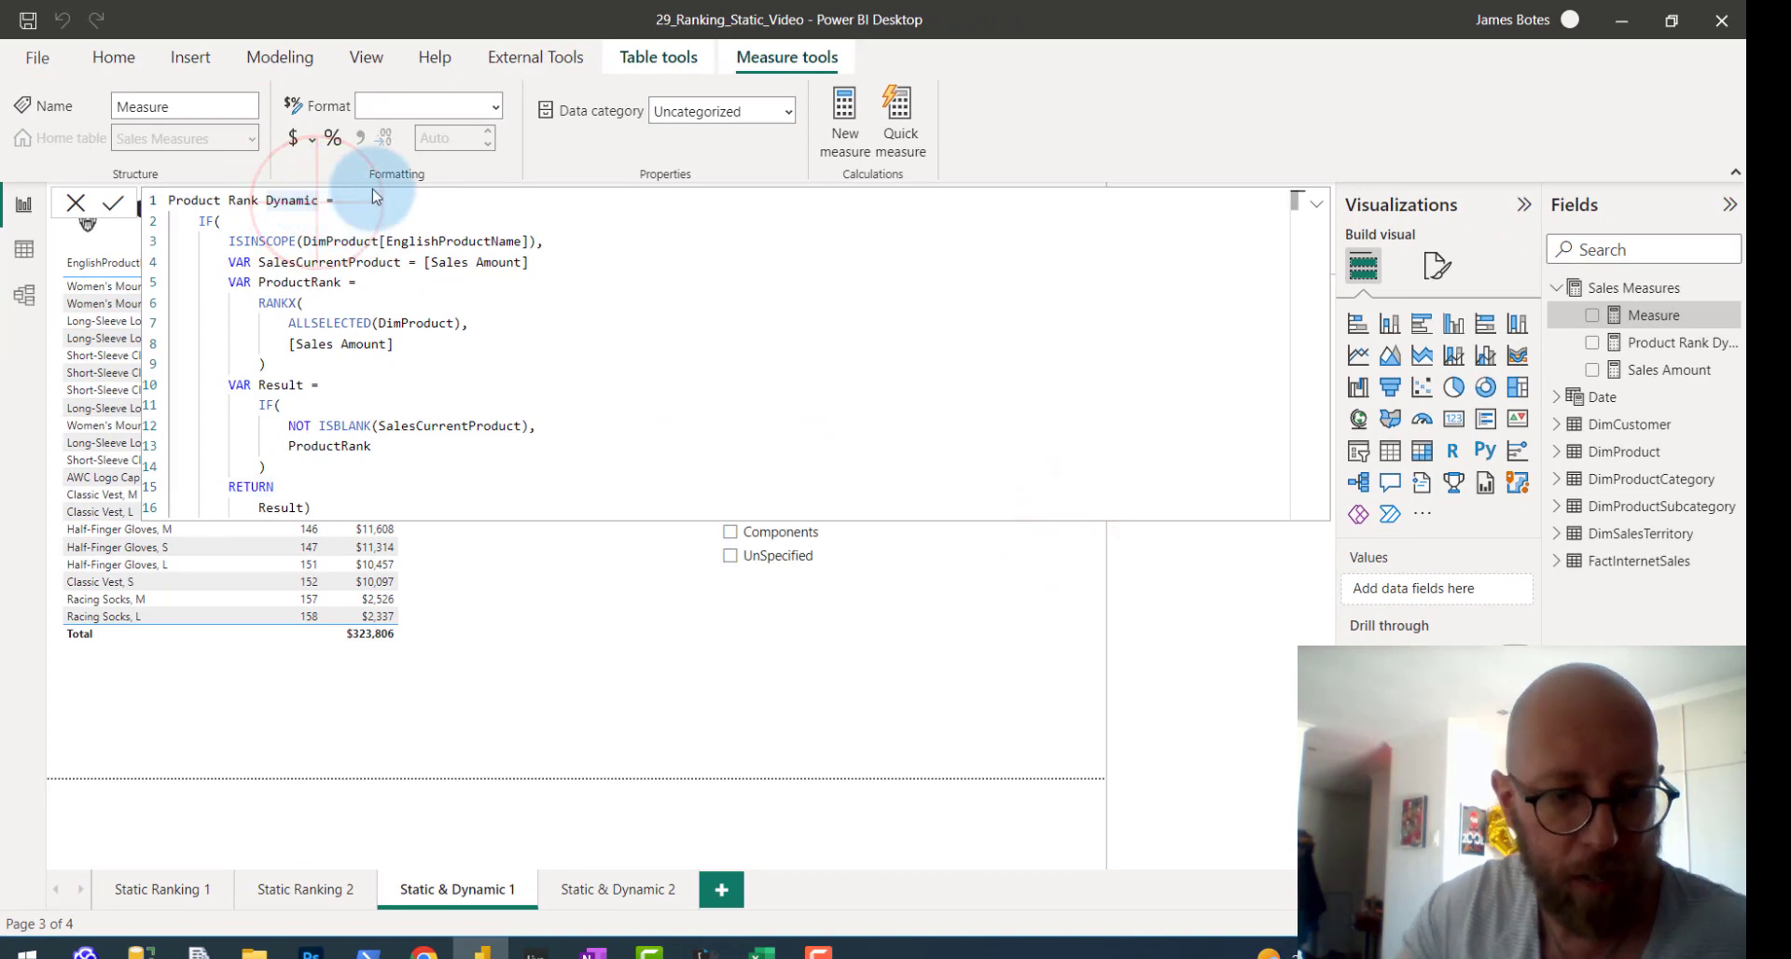
{"action": "type", "text": "2"}
{"action": "key", "text": "Return"}
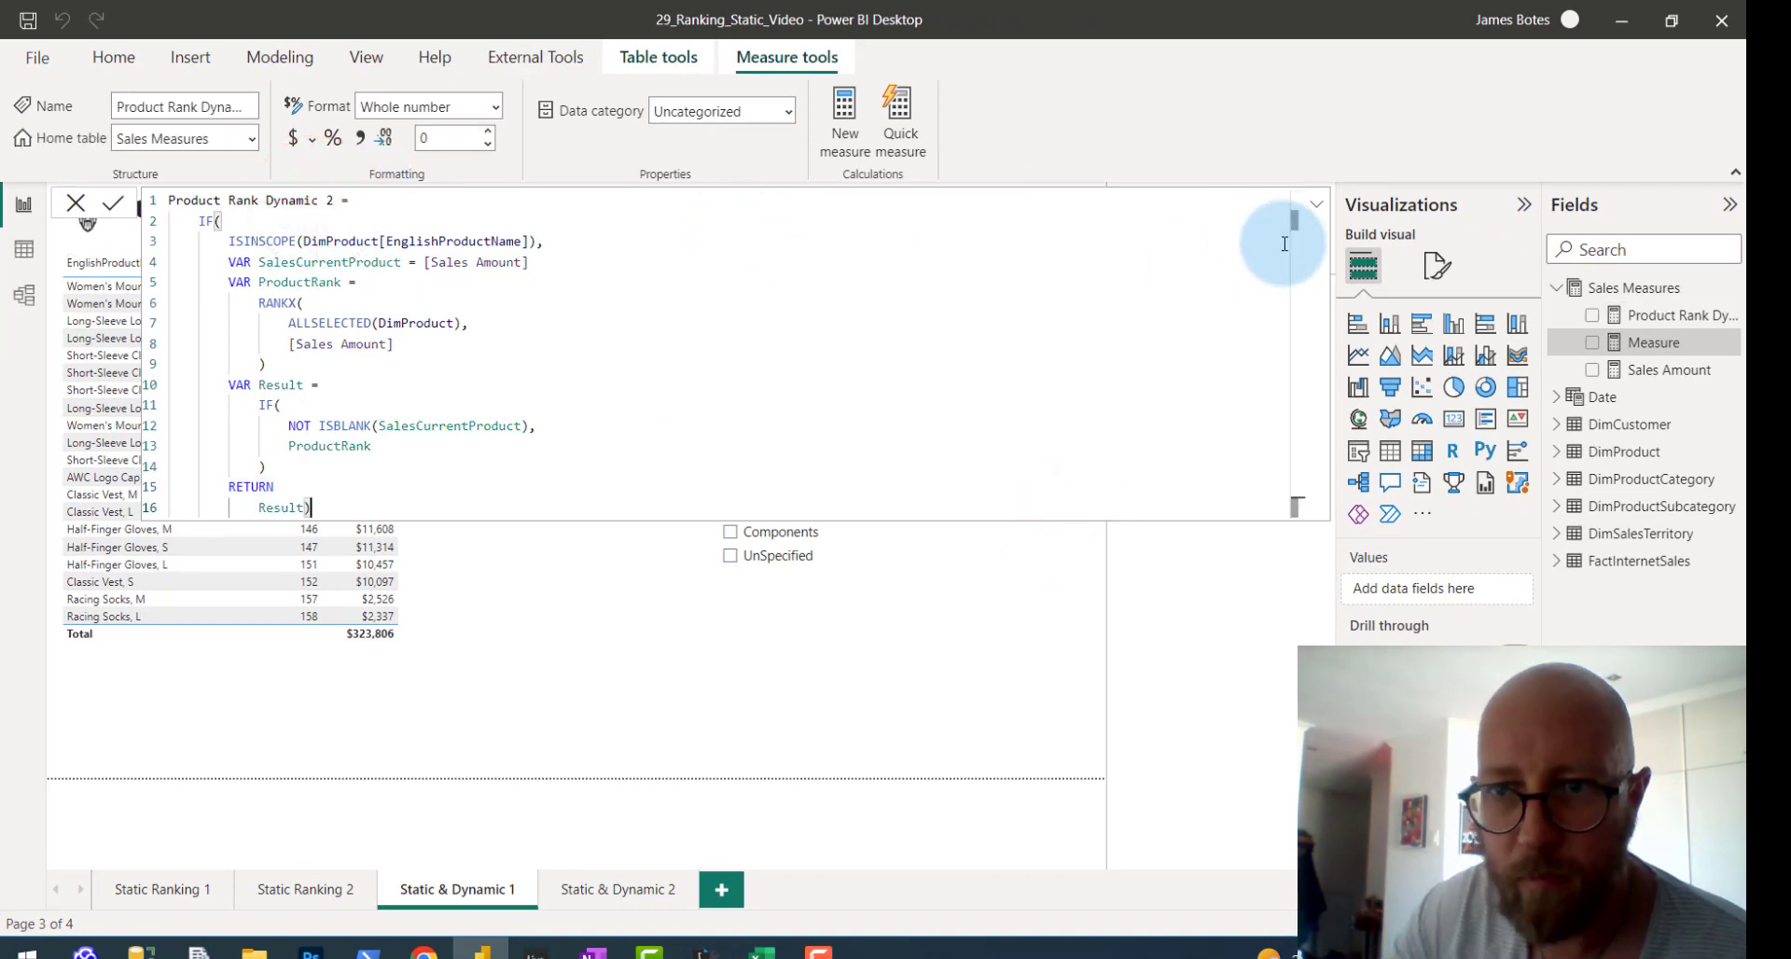
Collapse the formula editor and add Product Rank Dynamic 2 to the product ranking table between Product Rank Static and Sales Amount.
{"action": "left_click", "coordinate": [1317, 207]}
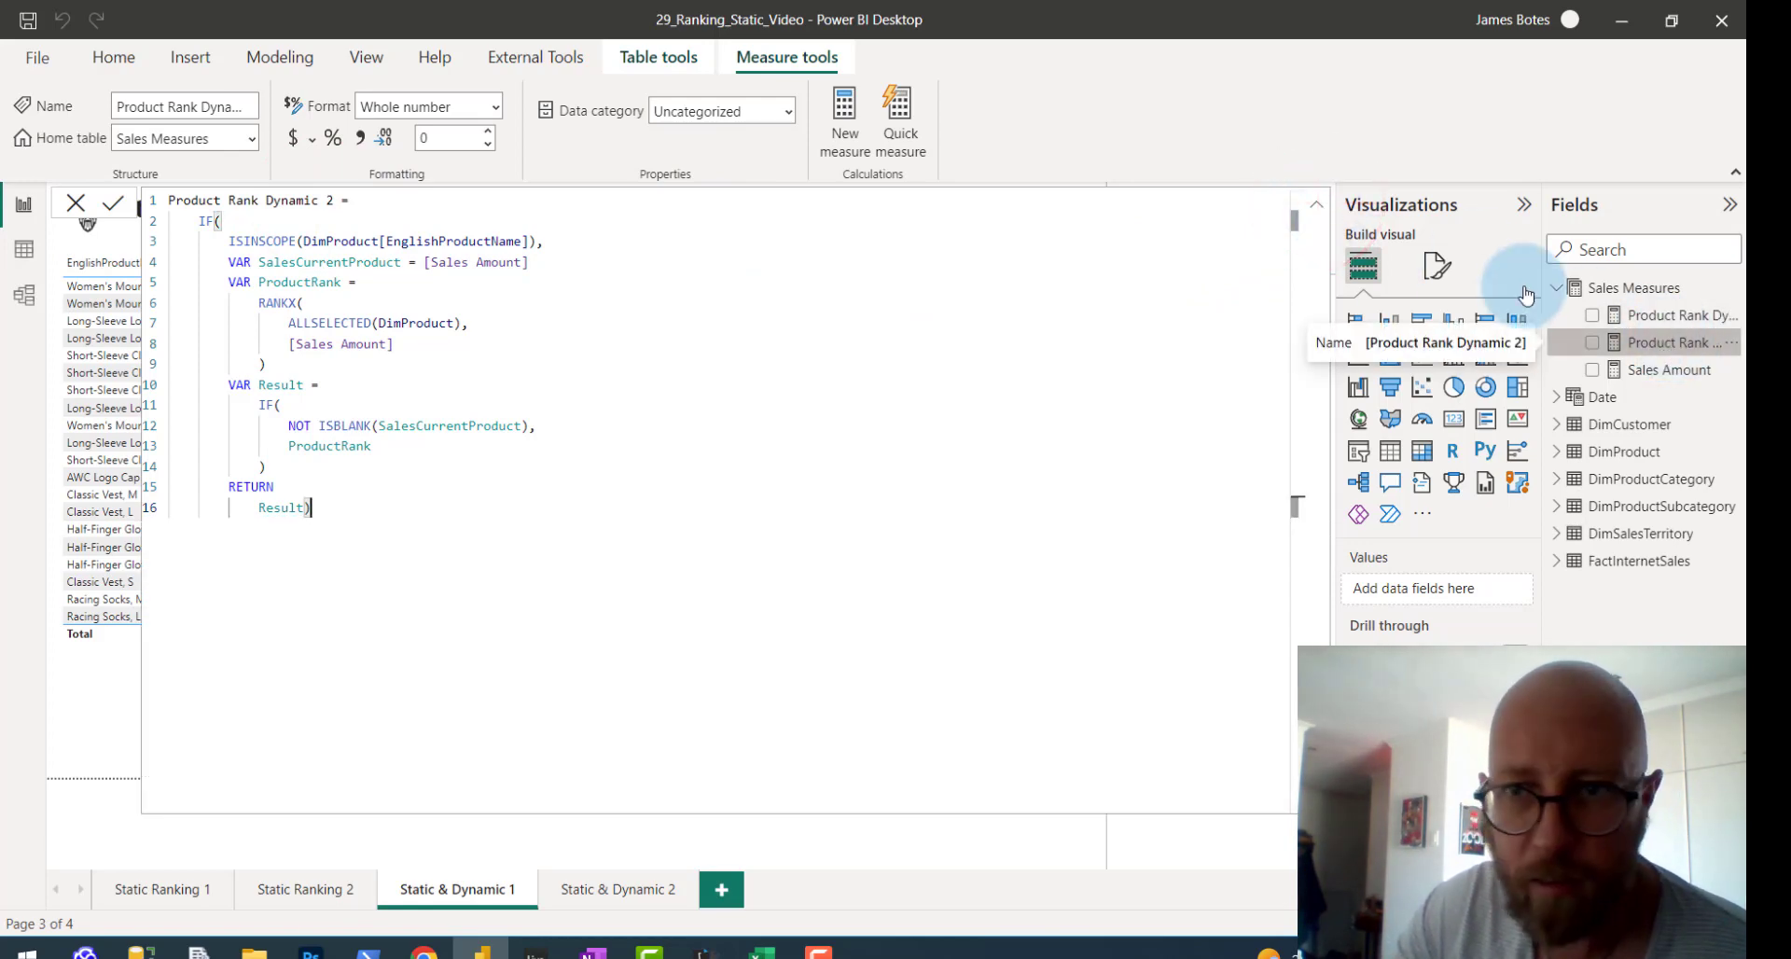
{"action": "left_click", "coordinate": [1316, 204]}
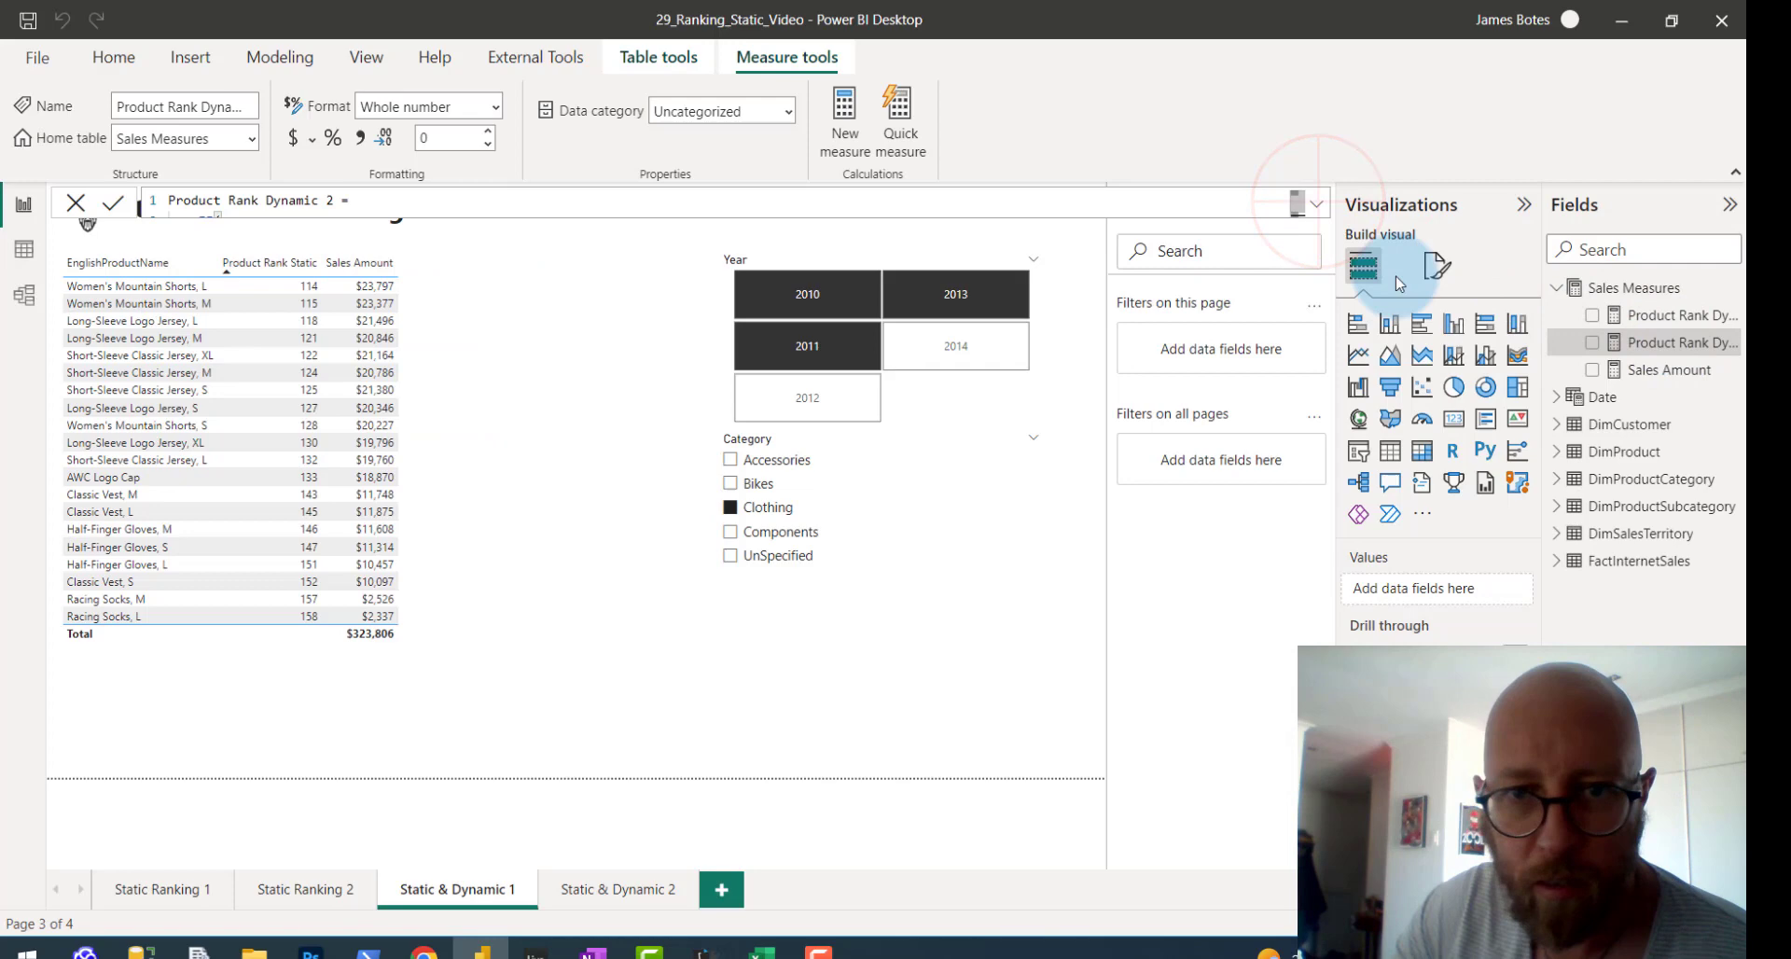
{"action": "left_click", "coordinate": [1315, 203]}
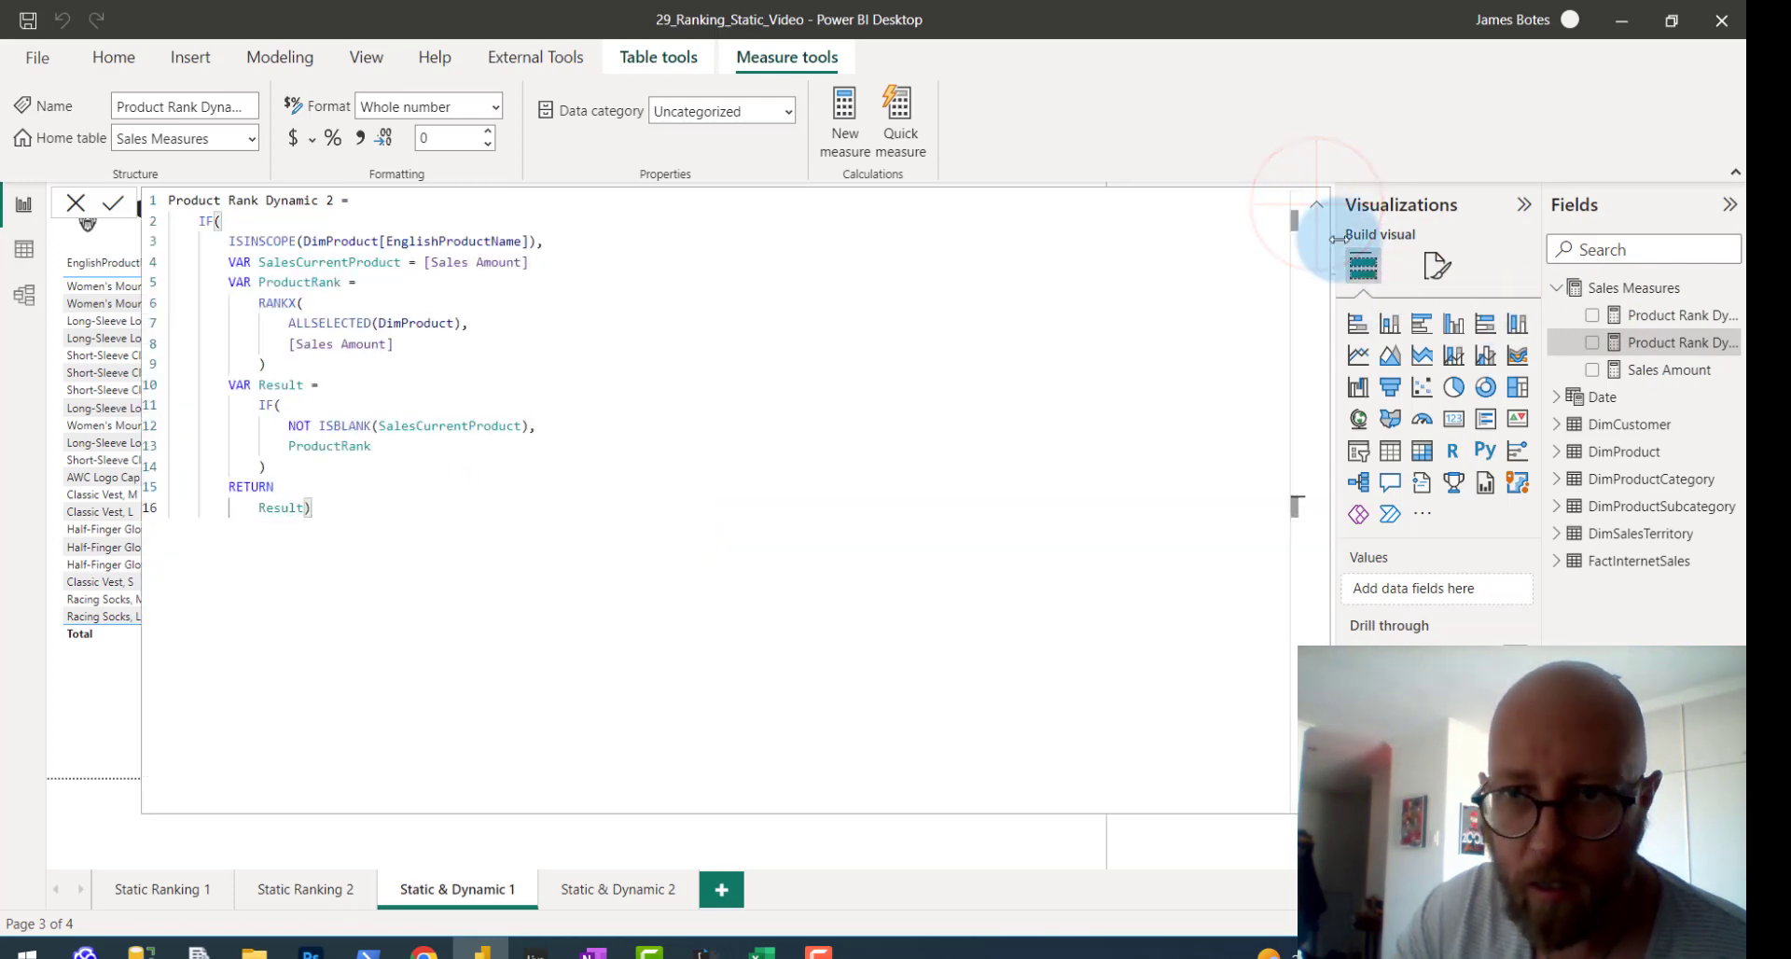
{"action": "left_click", "coordinate": [1317, 209]}
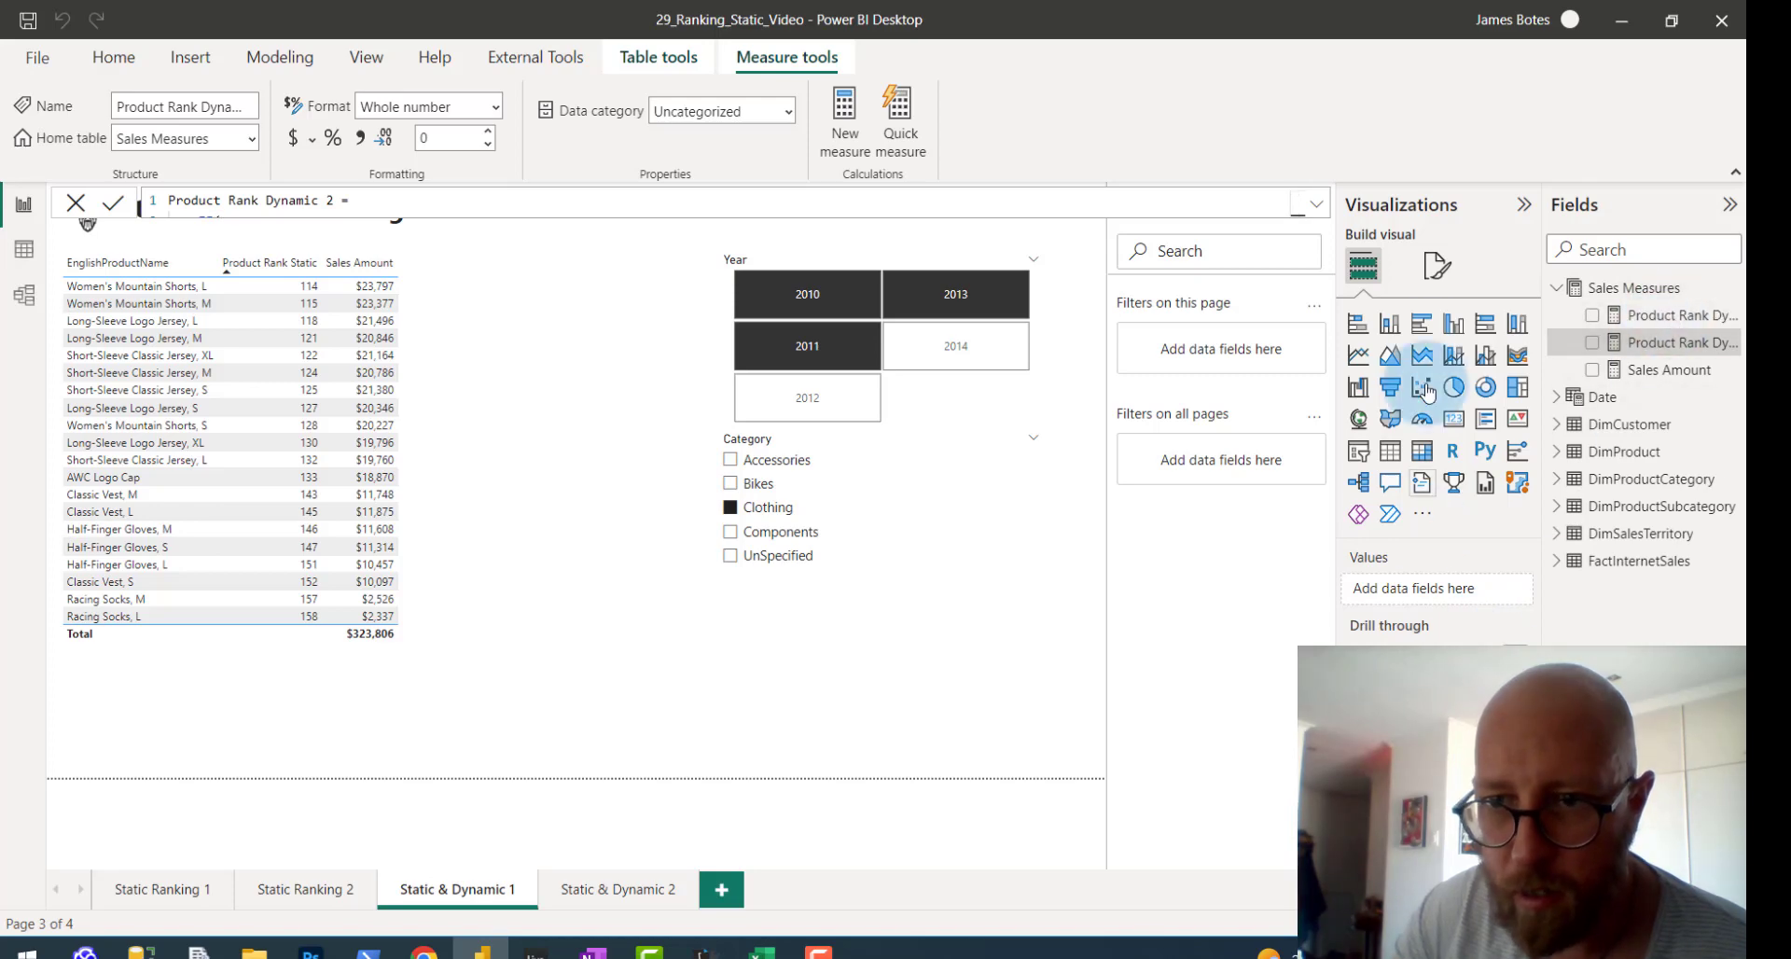
{"action": "left_click", "coordinate": [443, 375]}
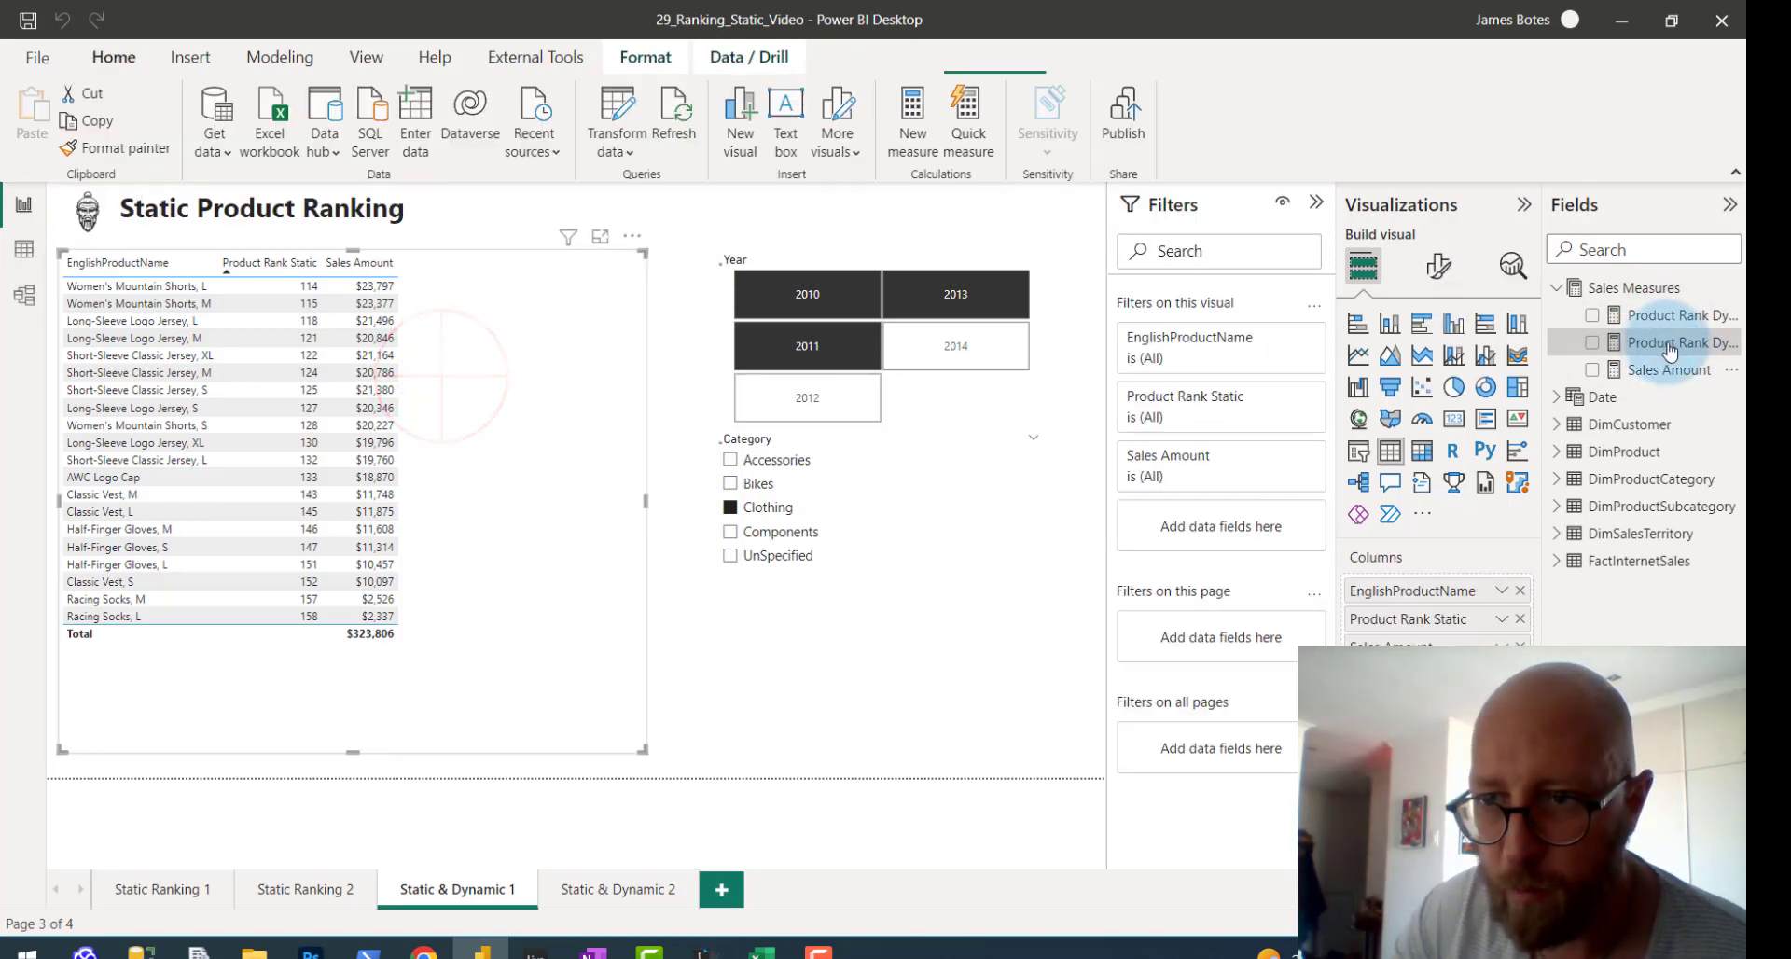
{"action": "left_click_drag", "start_coordinate": [1639, 350], "coordinate": [1511, 642]}
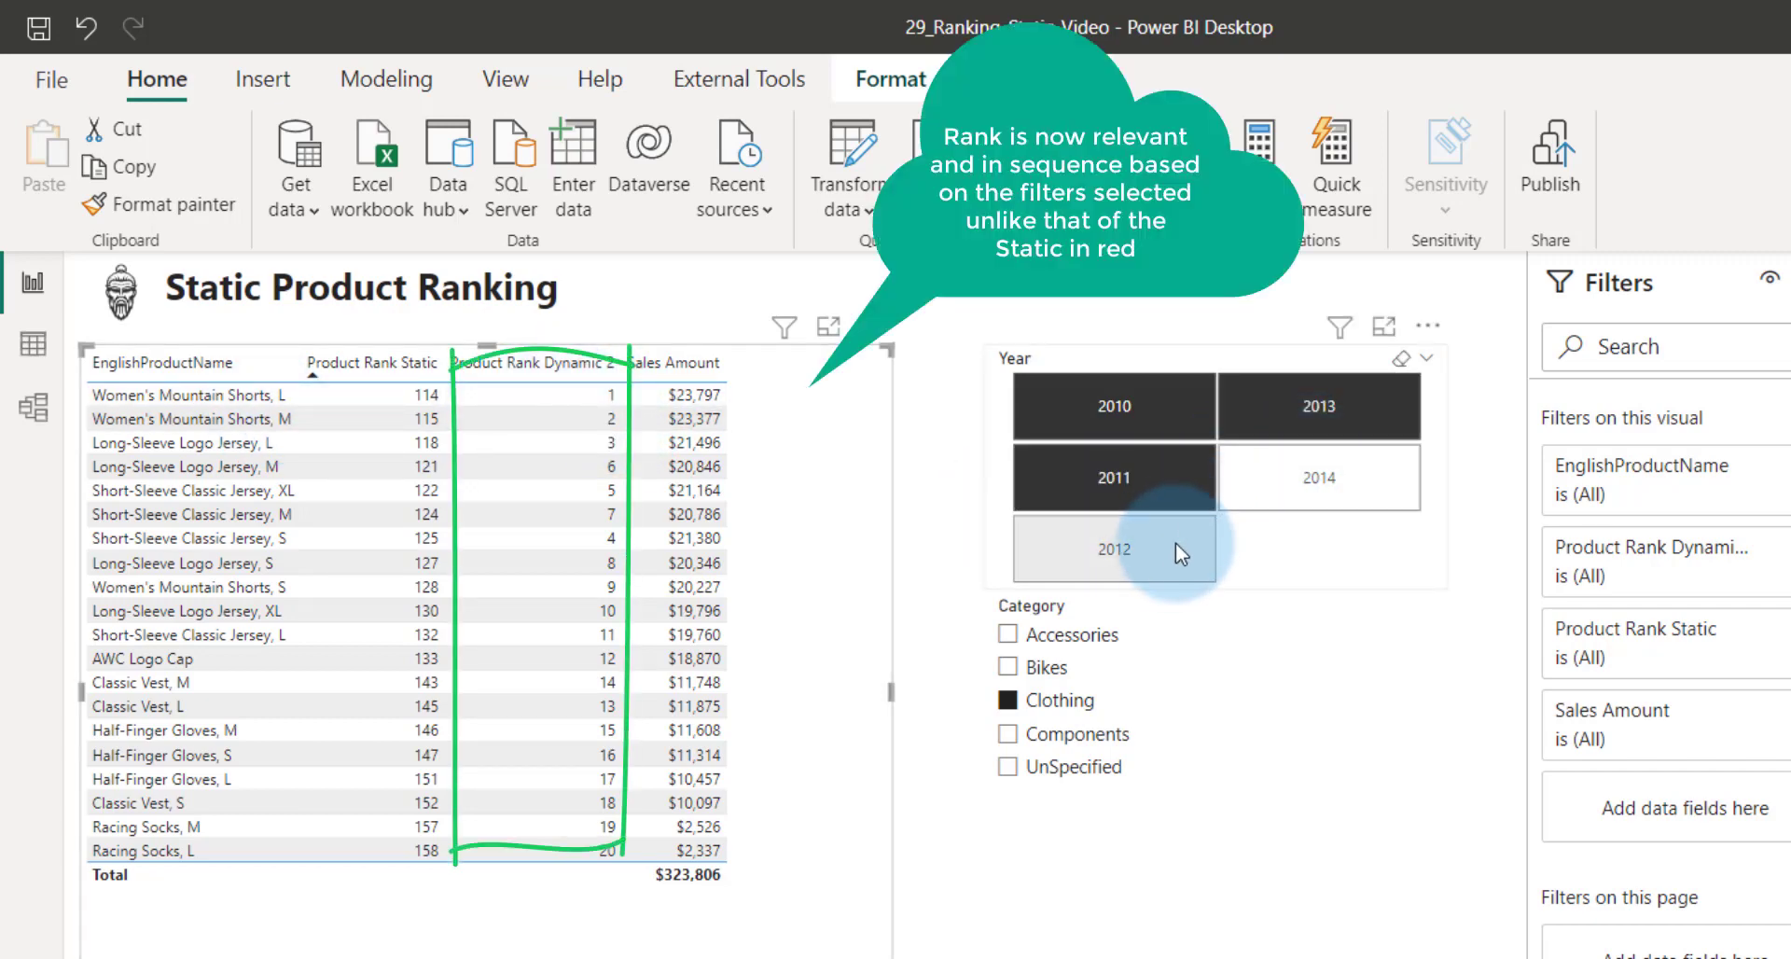
Filter the report page to the year 2012 and sort the ranking table by Product Rank Dynamic 2 in ascending order.
{"action": "left_click", "coordinate": [1152, 567]}
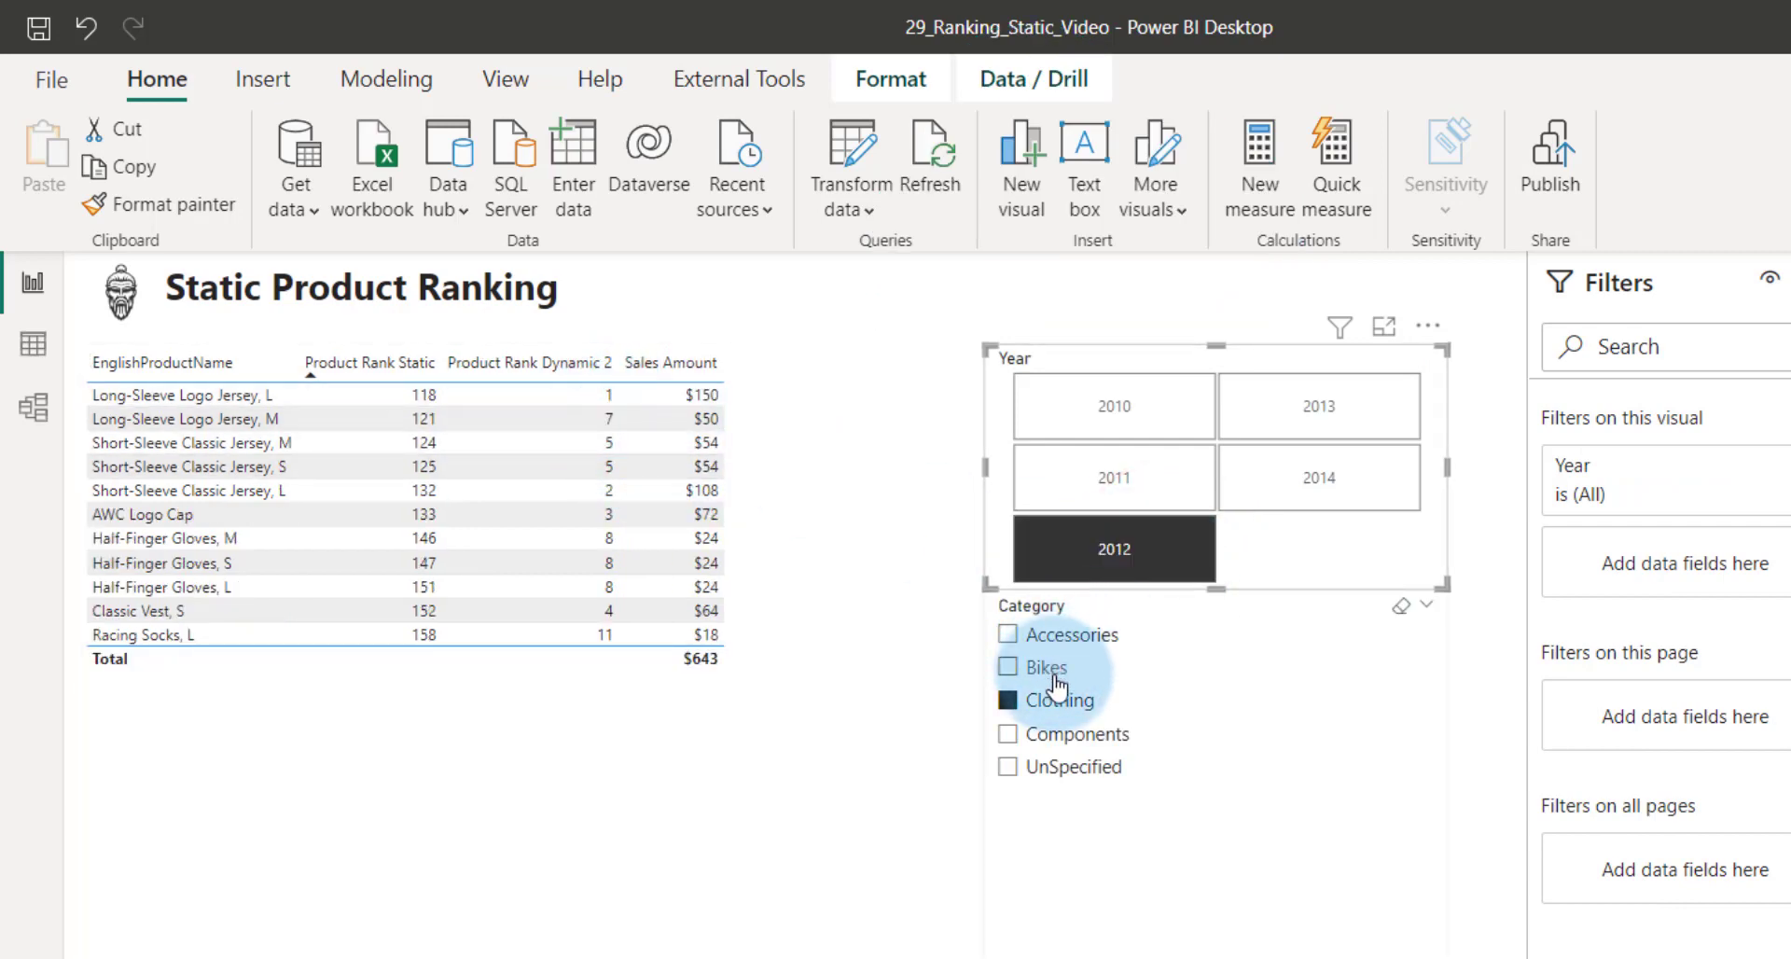
{"action": "left_click", "coordinate": [558, 366]}
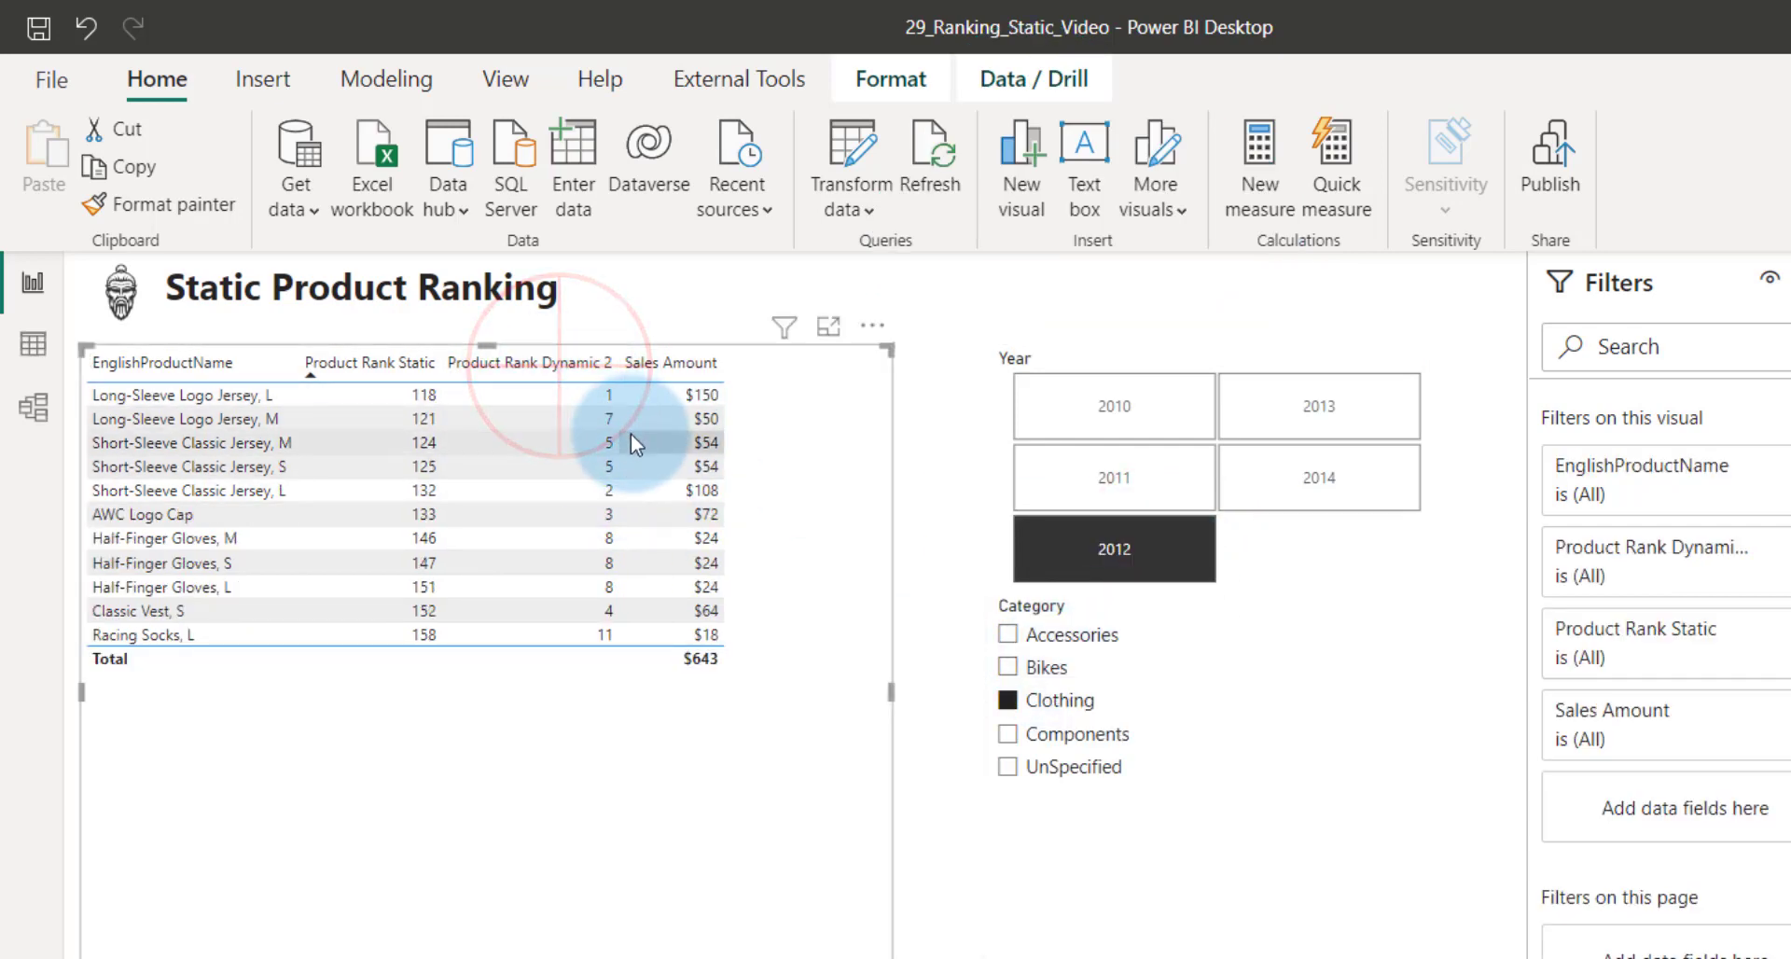
{"action": "left_click", "coordinate": [540, 362]}
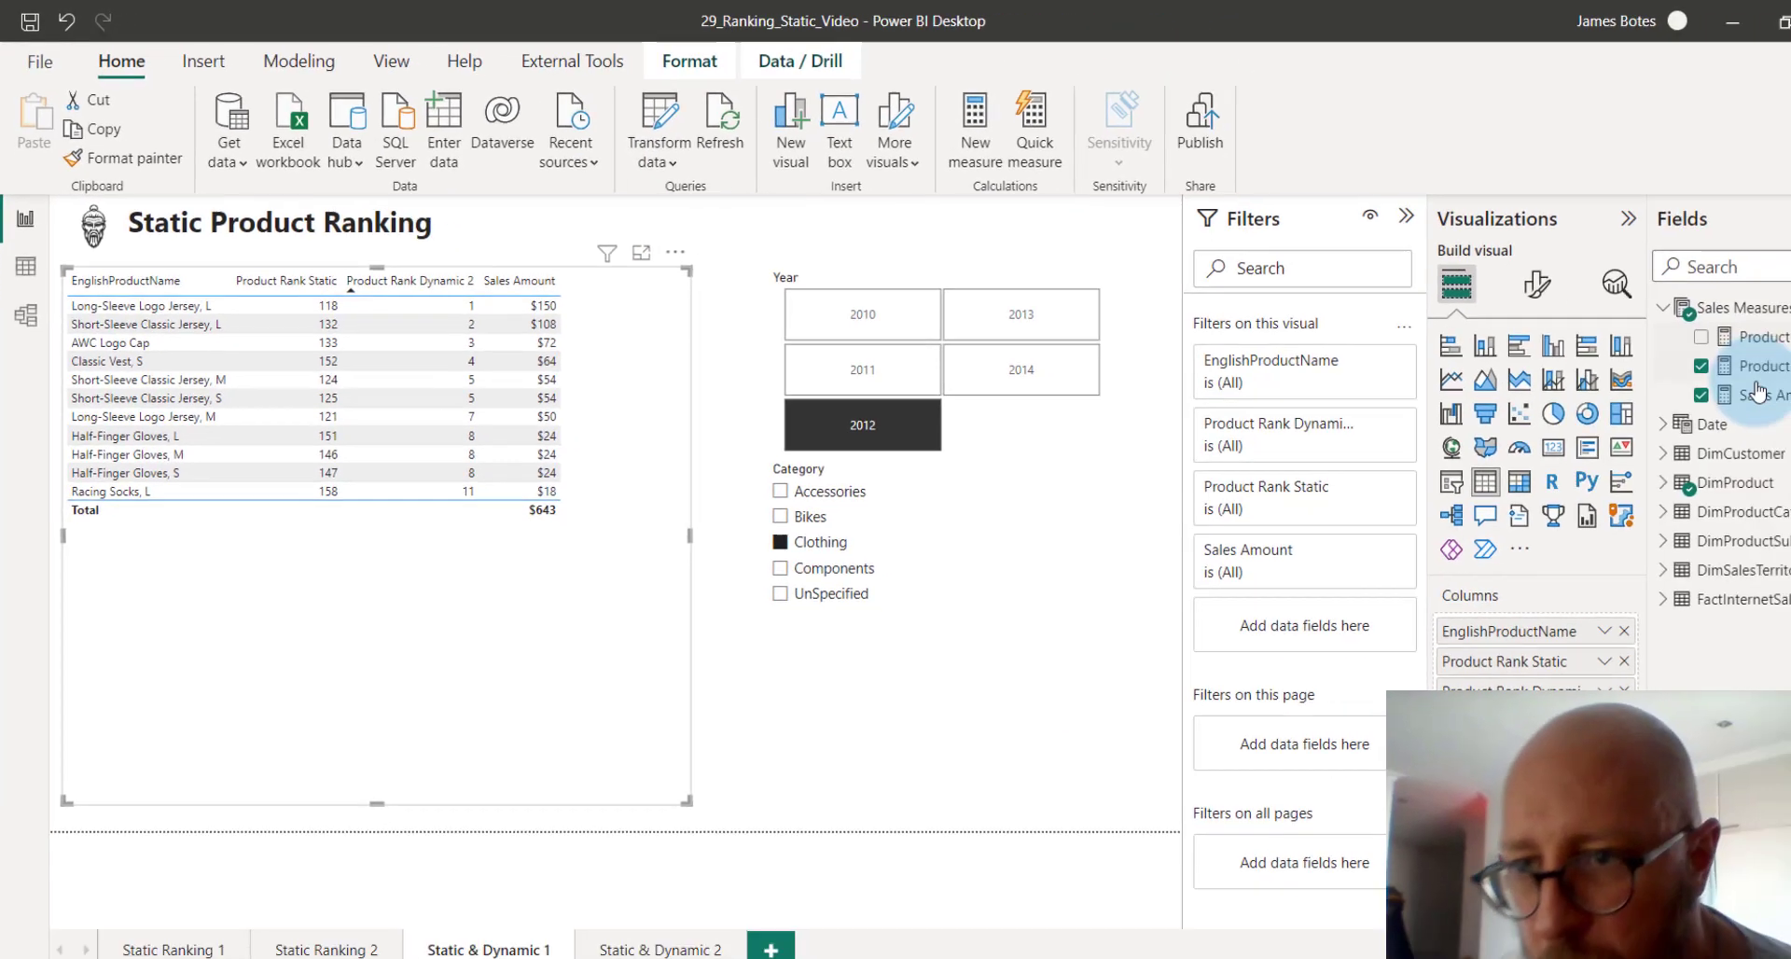
Add Dense as the ties argument of RANKX in Product Rank Dynamic 2, commit the formula and compare tied ranks in the table.
{"action": "left_click", "coordinate": [1754, 366]}
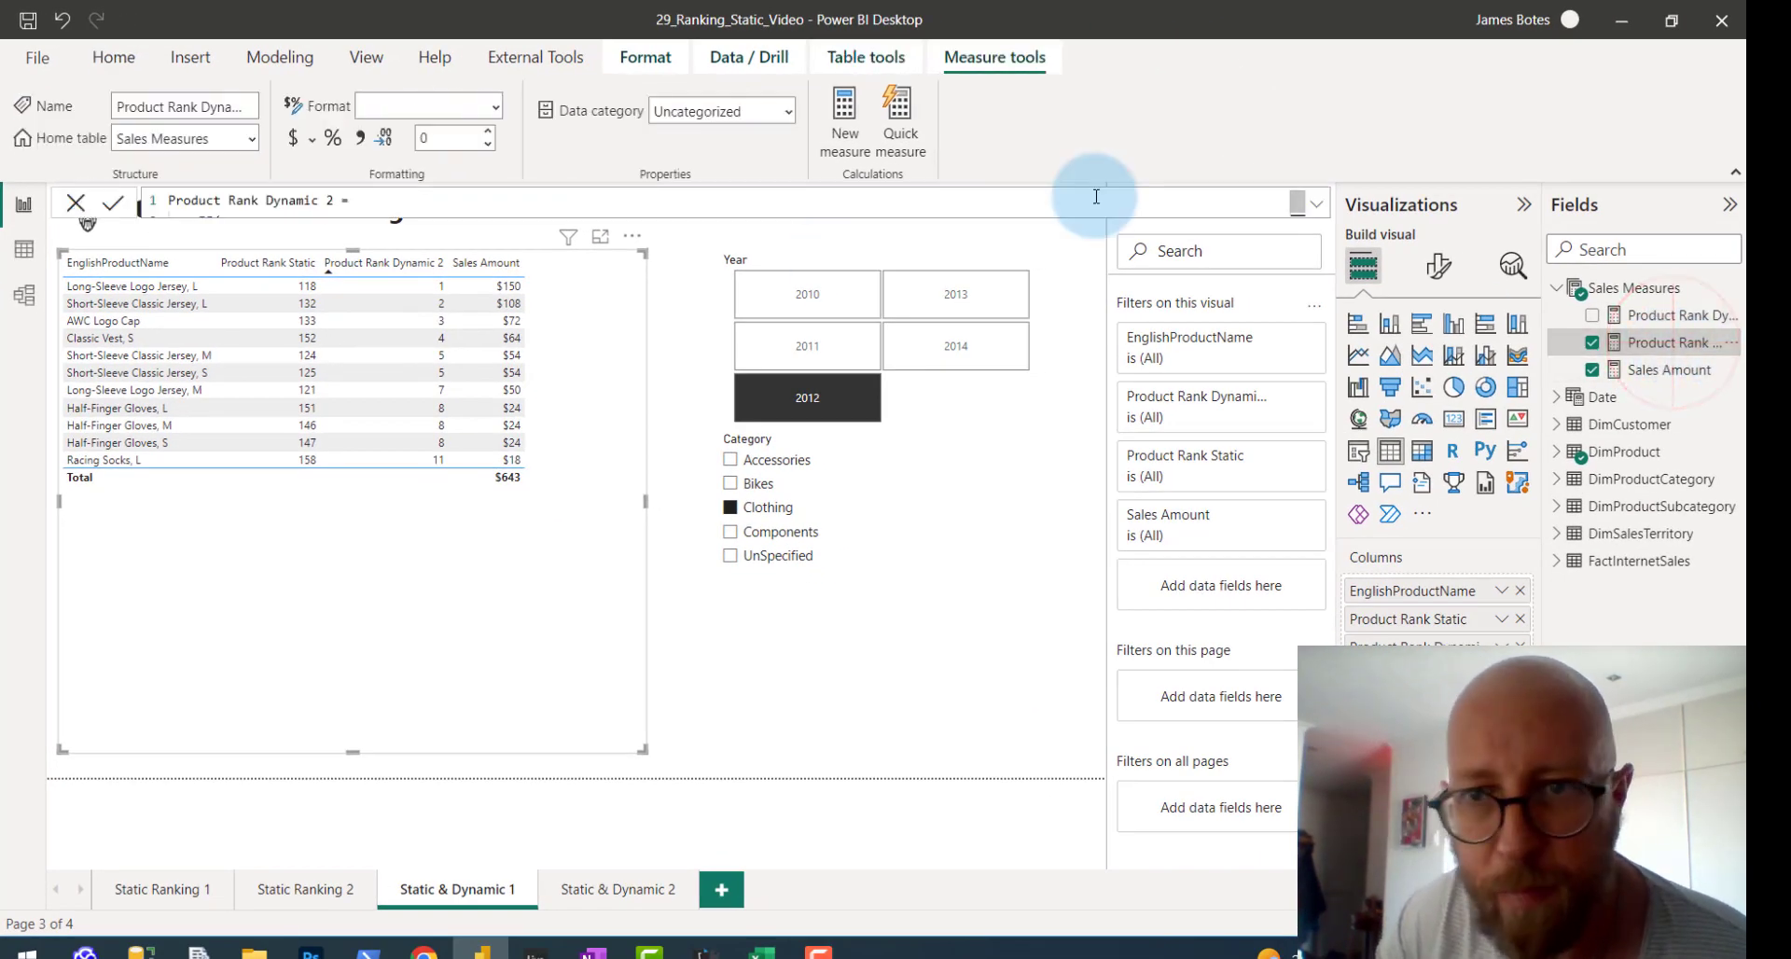
{"action": "left_click", "coordinate": [1316, 202]}
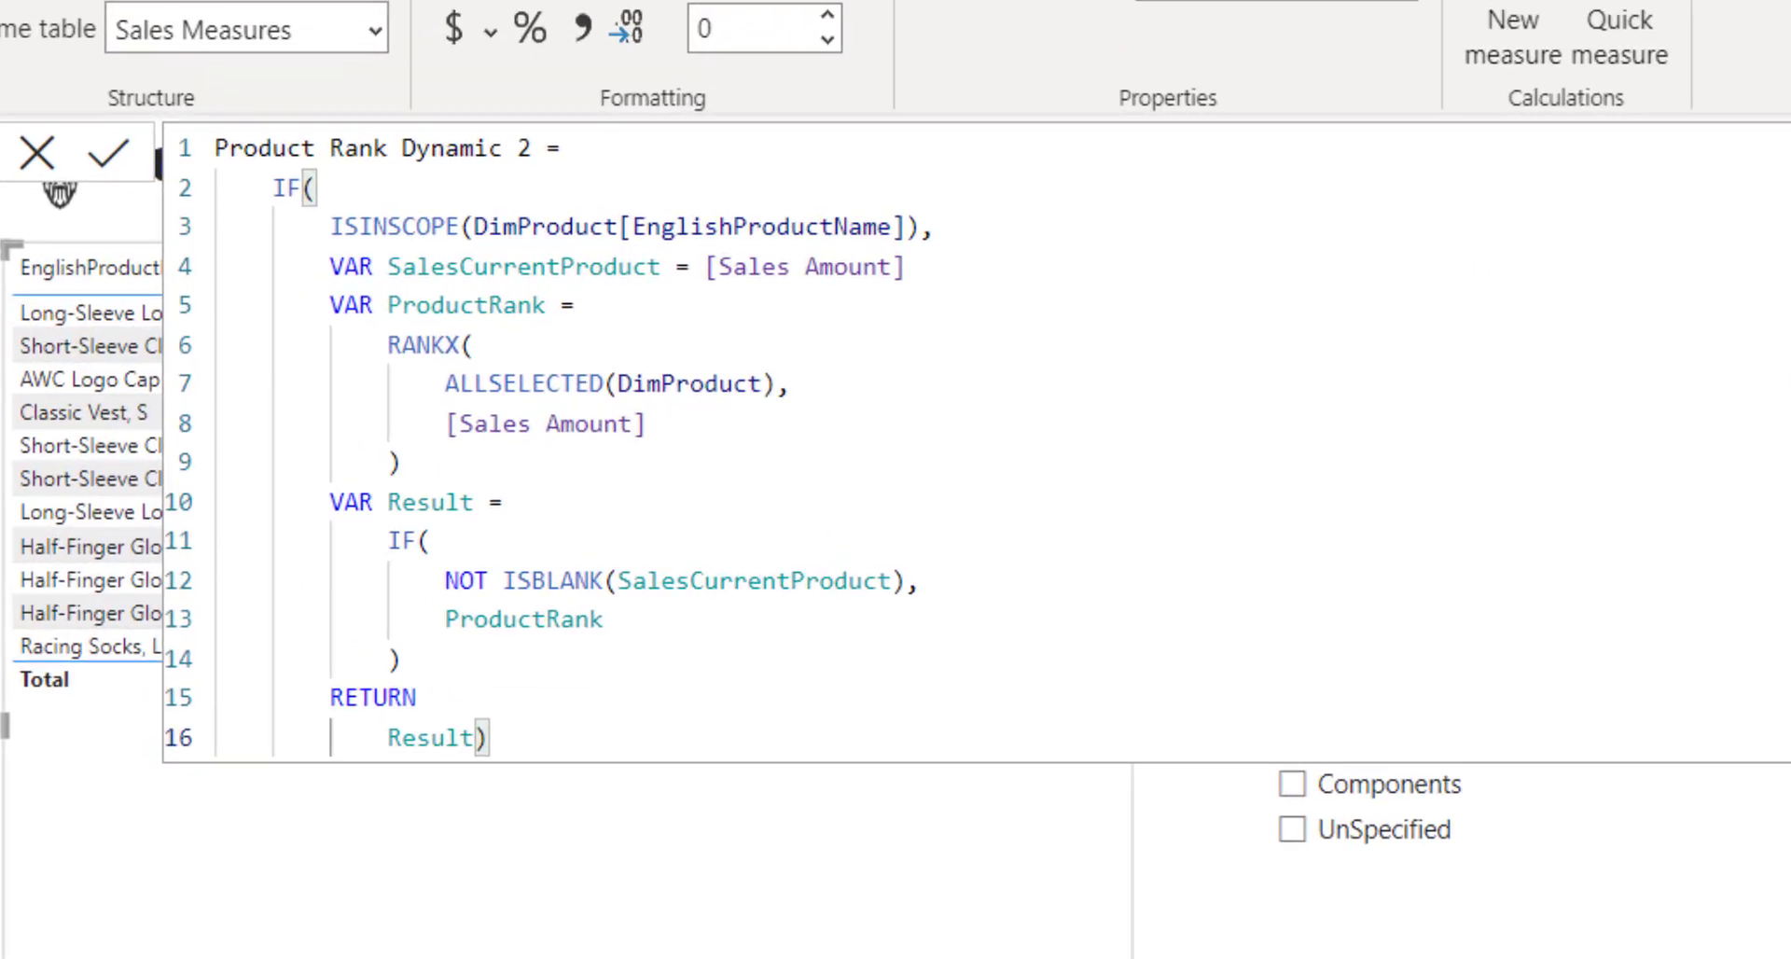
{"action": "left_click", "coordinate": [695, 424]}
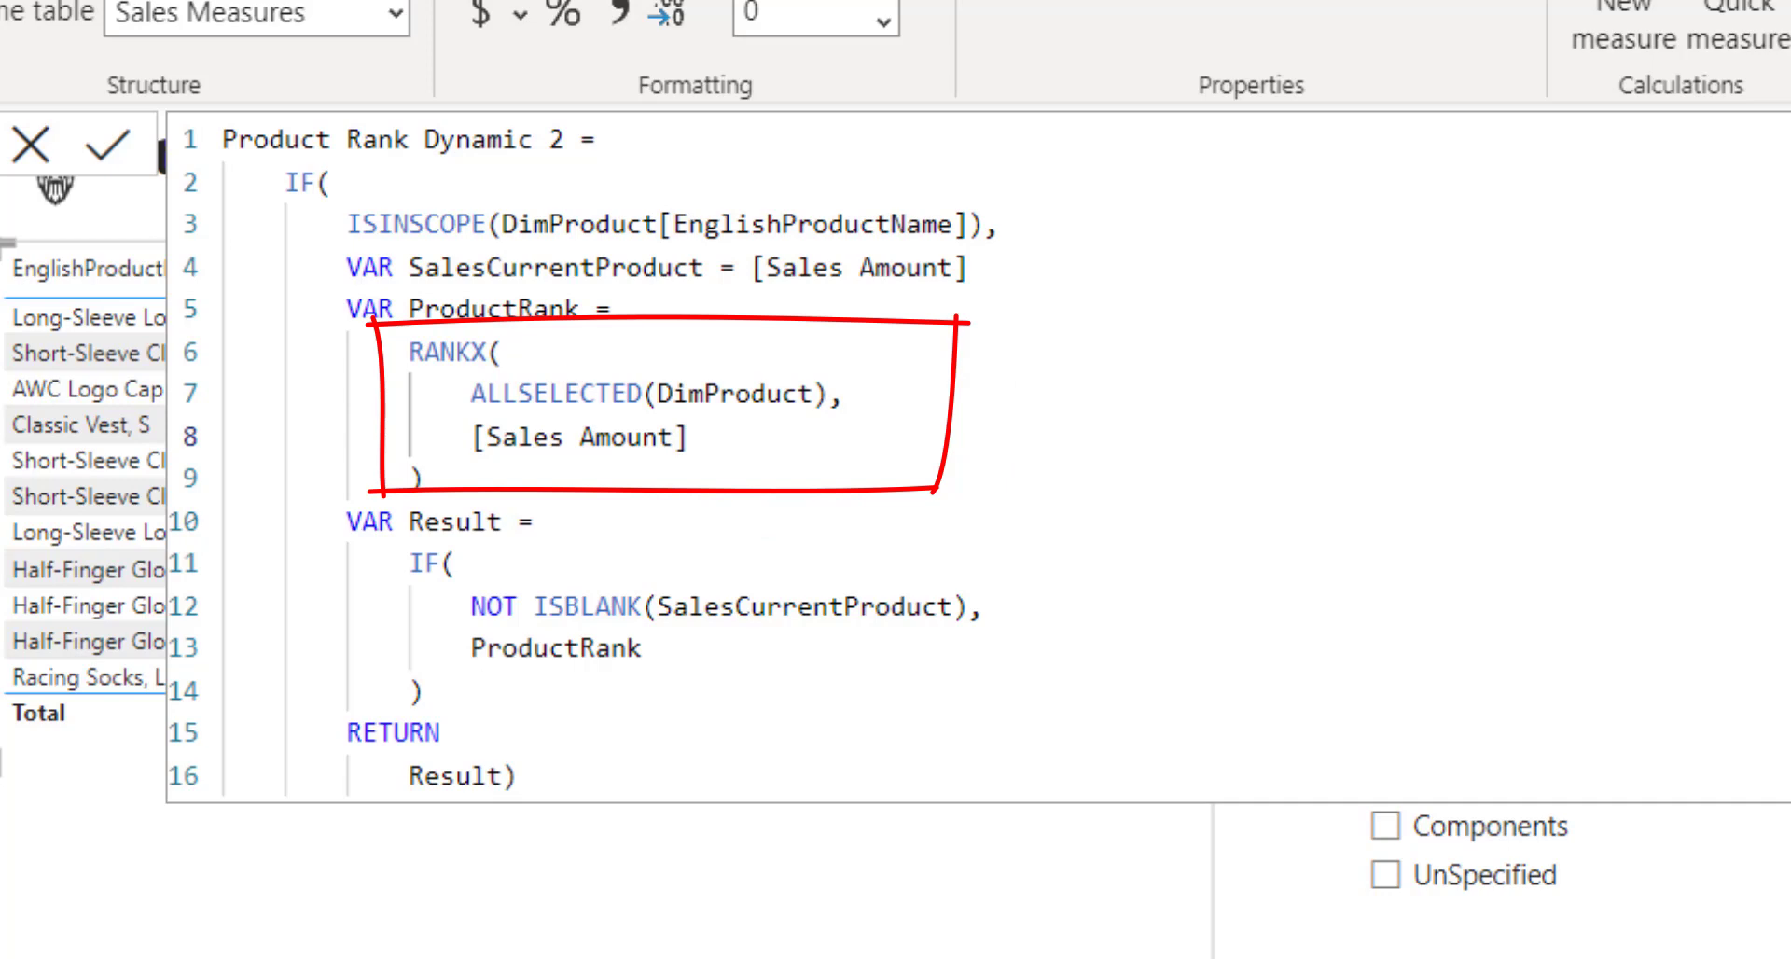
{"action": "left_click", "coordinate": [703, 433]}
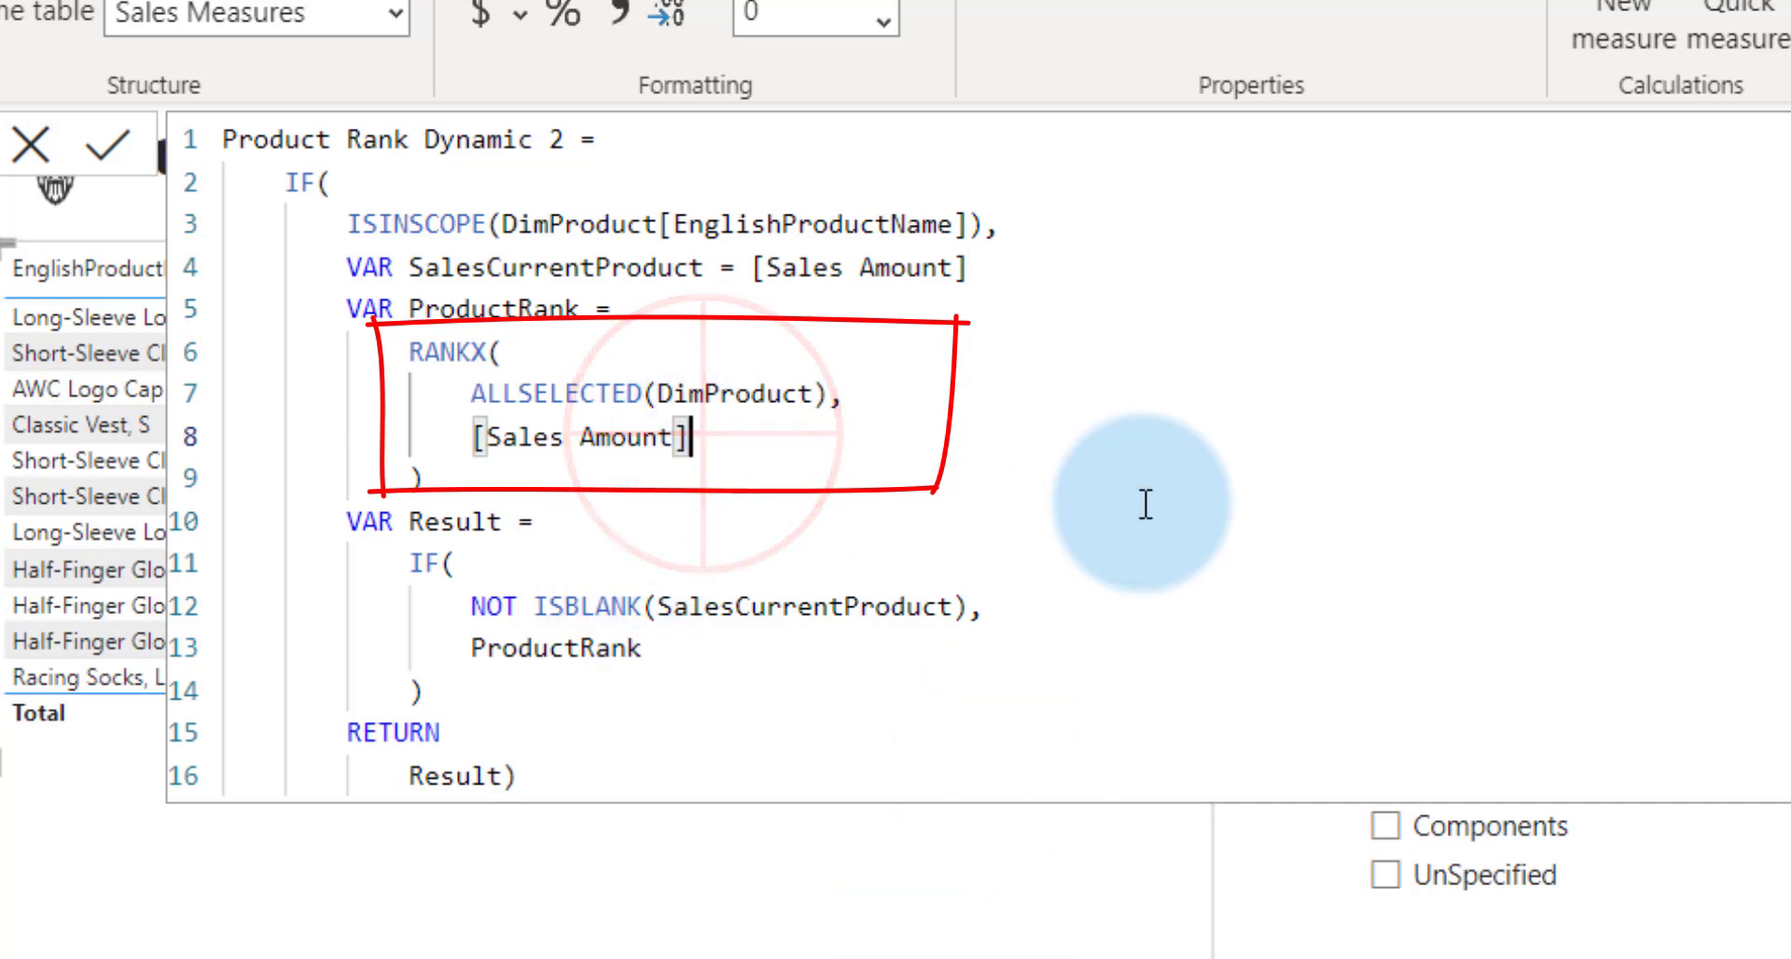
{"action": "type", "text": ","}
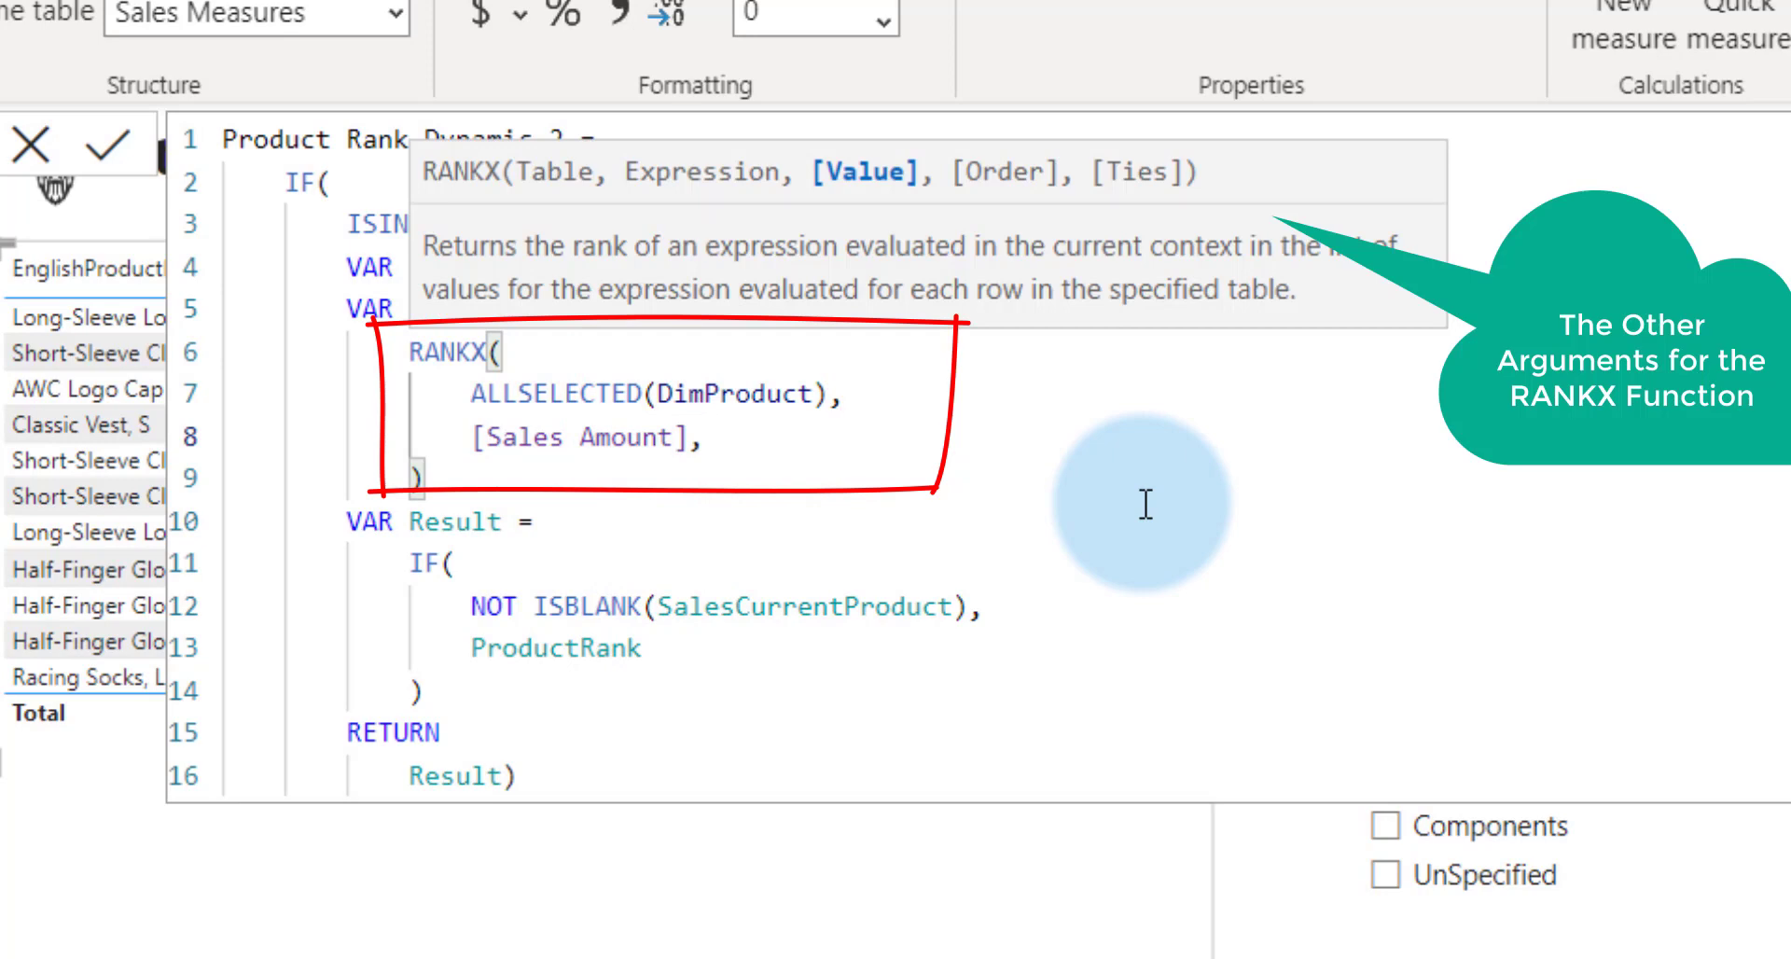
{"action": "type", "text": ",,"}
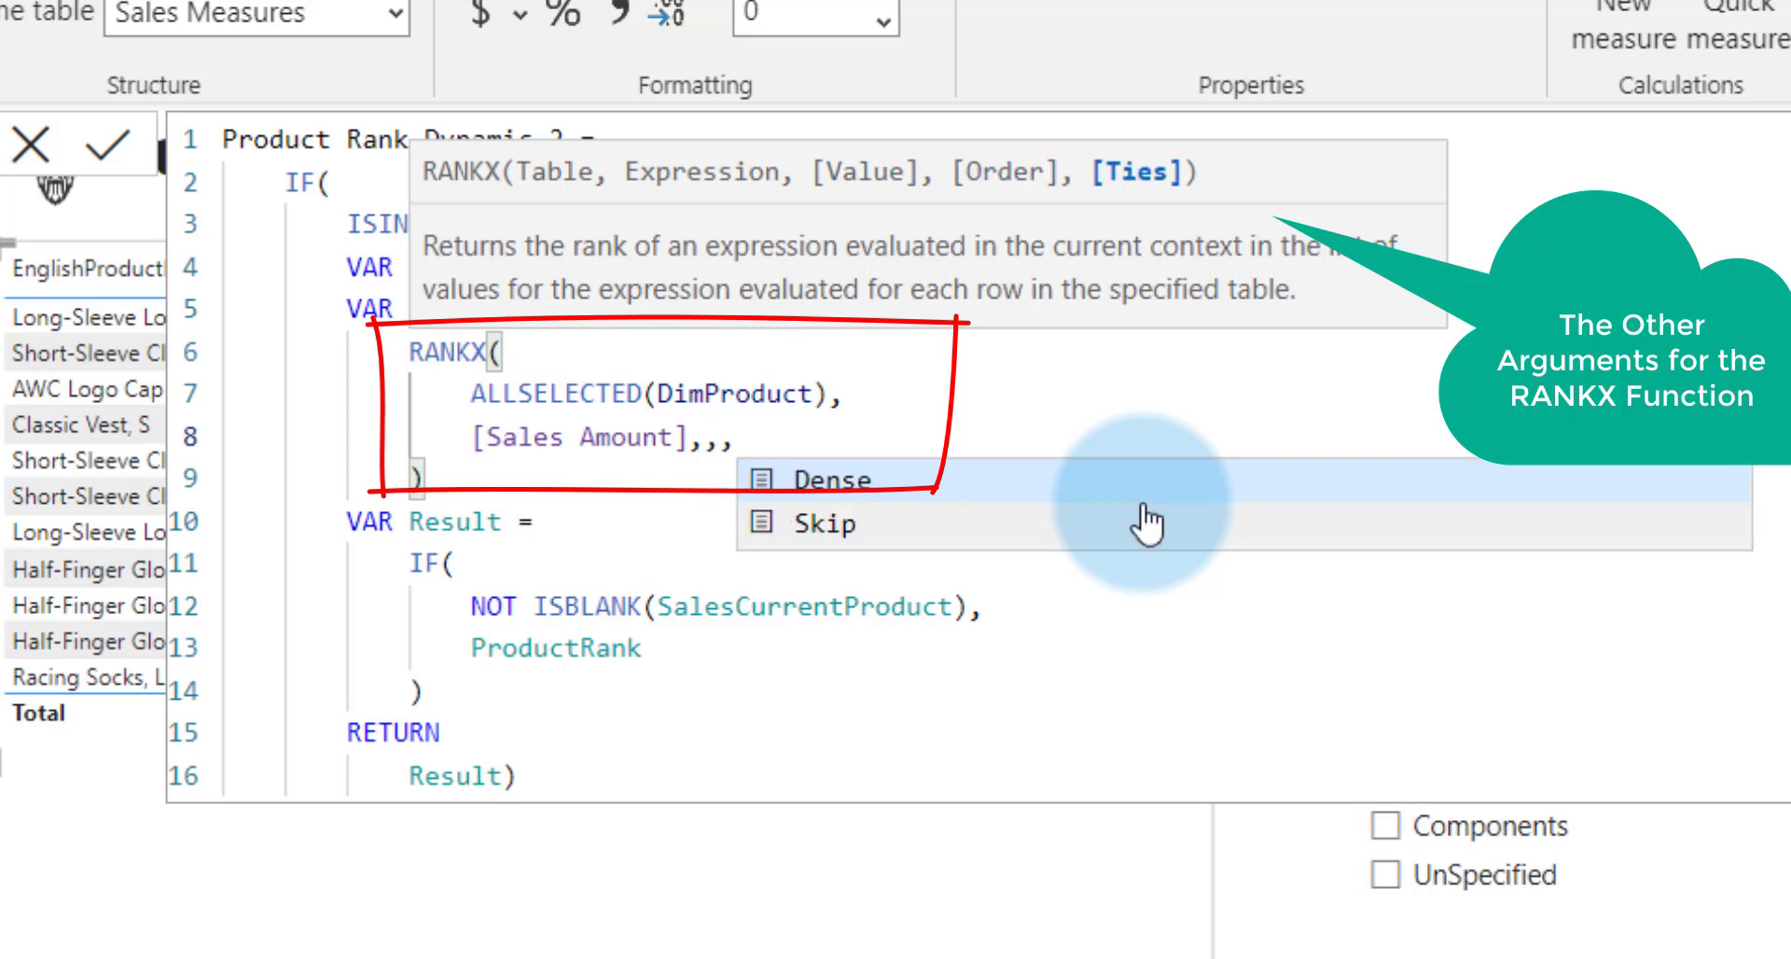
{"action": "left_click", "coordinate": [877, 480]}
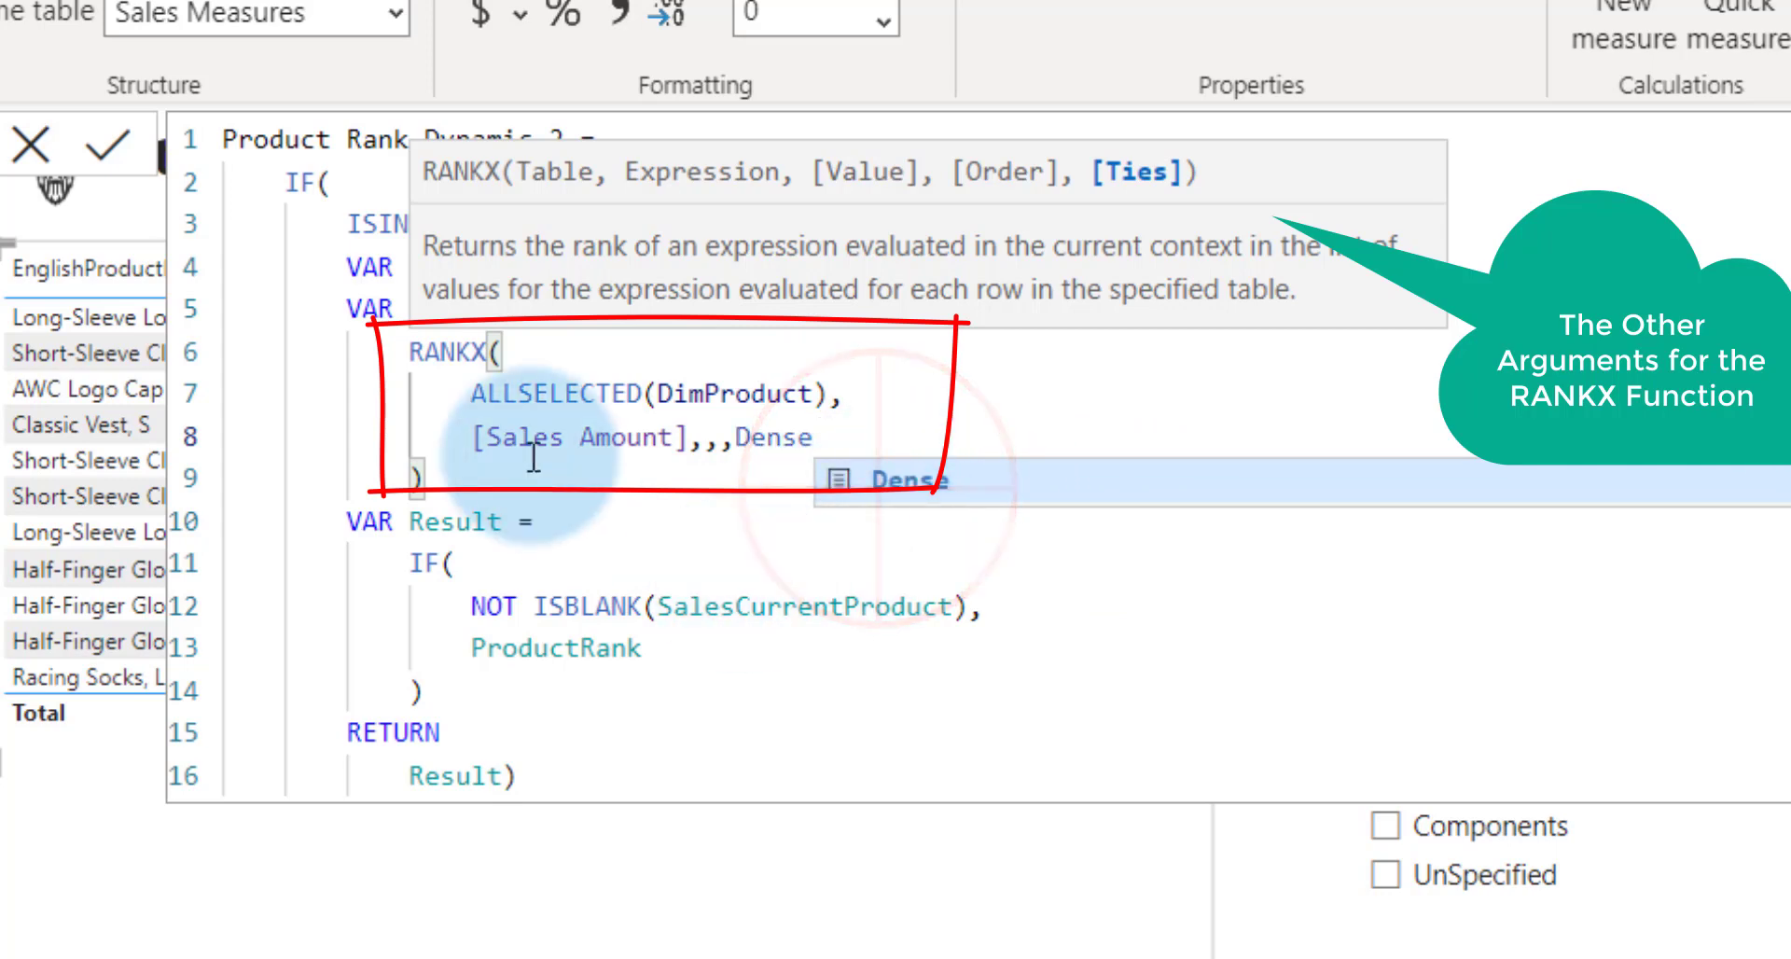
{"action": "left_click", "coordinate": [110, 149]}
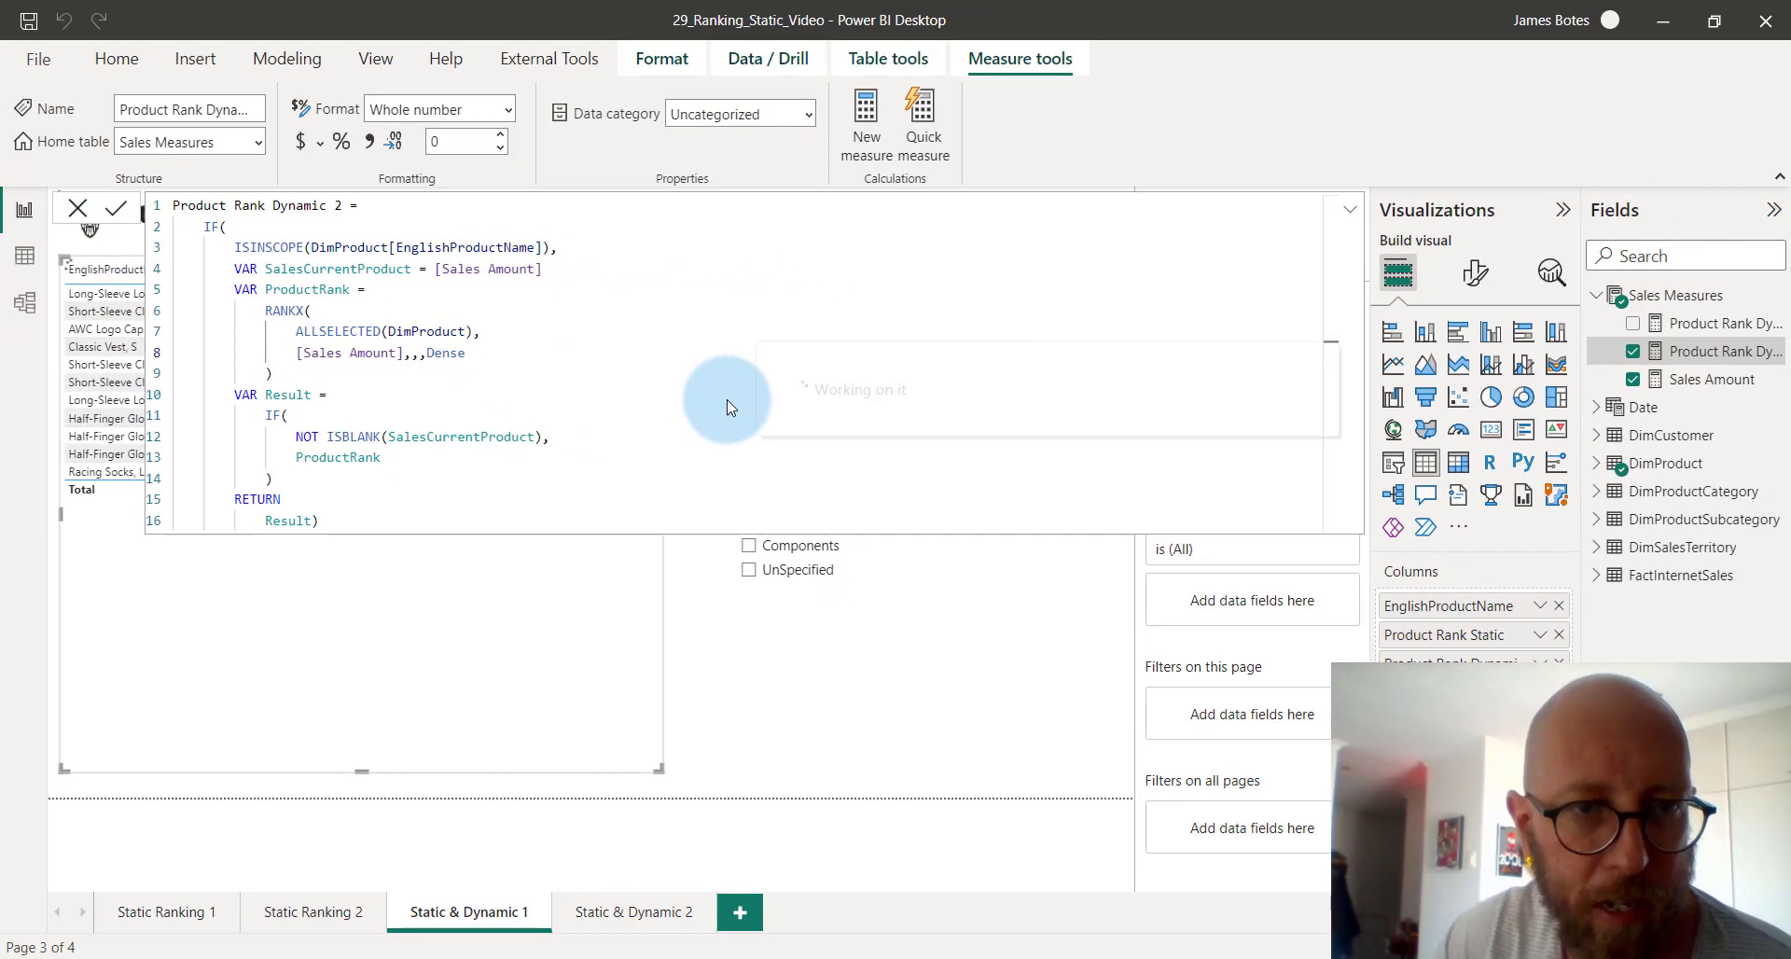
{"action": "left_click", "coordinate": [1352, 213]}
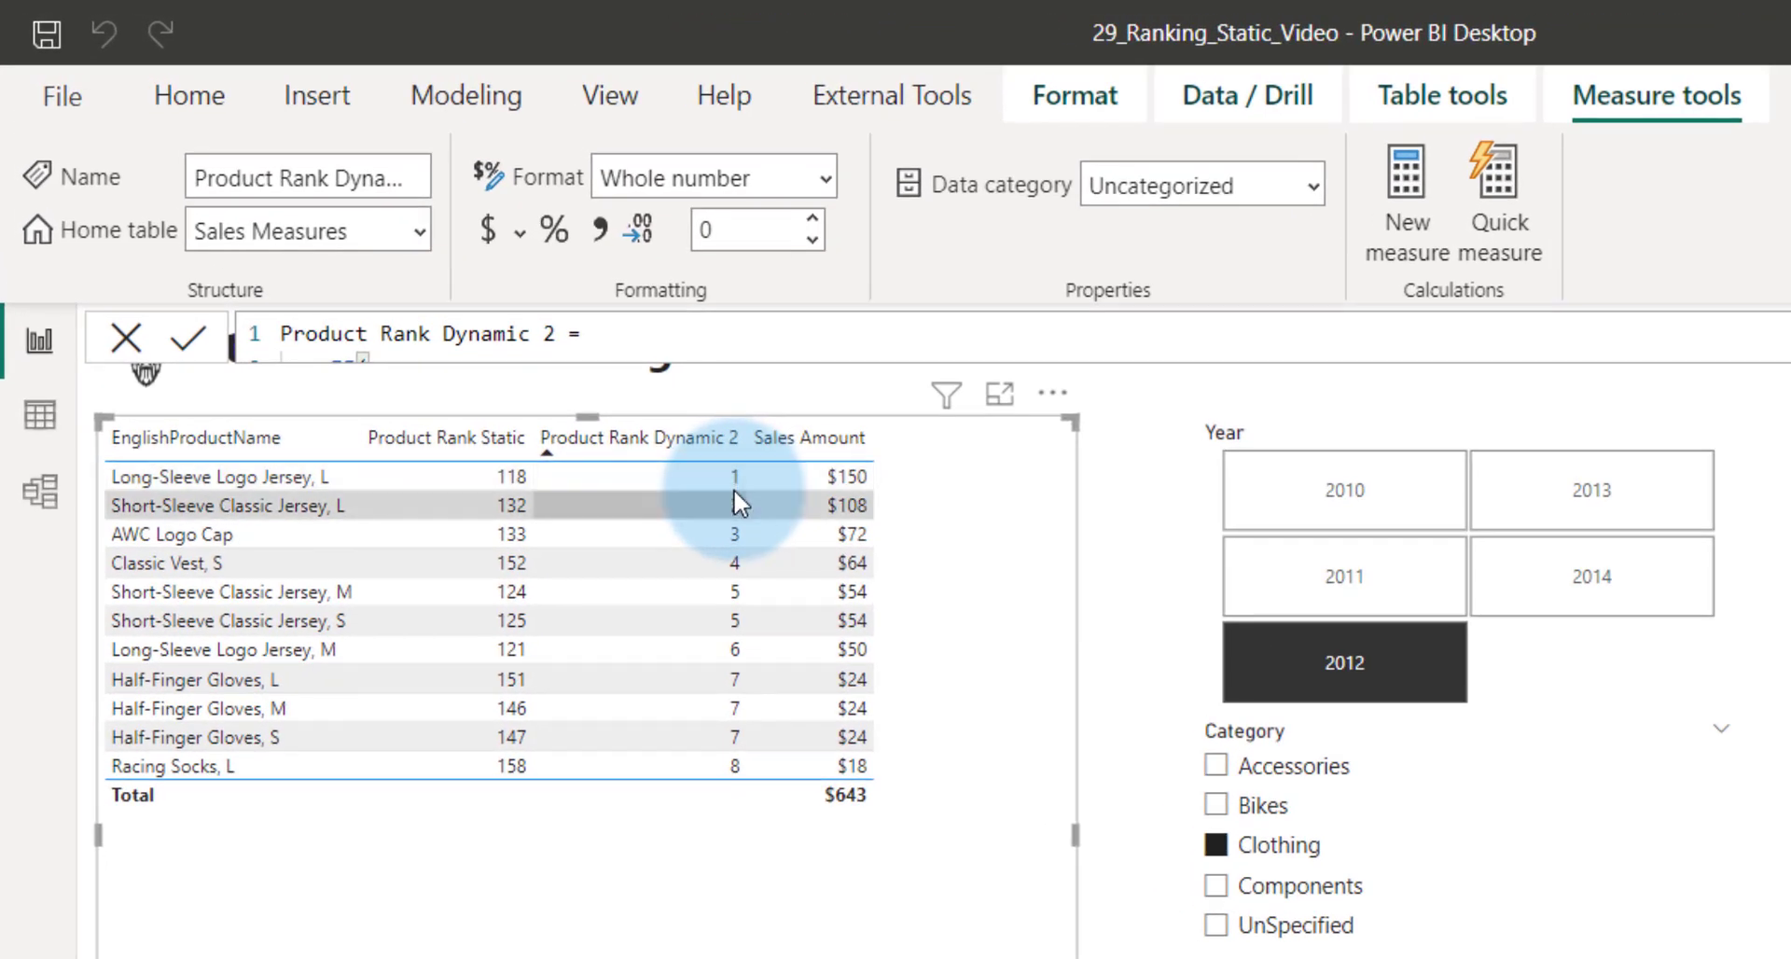
{"action": "mouse_move", "coordinate": [733, 686]}
{"action": "left_mouse_down"}
{"action": "mouse_move", "coordinate": [740, 739]}
{"action": "mouse_move", "coordinate": [780, 760]}
{"action": "mouse_move", "coordinate": [623, 660]}
{"action": "left_mouse_up"}
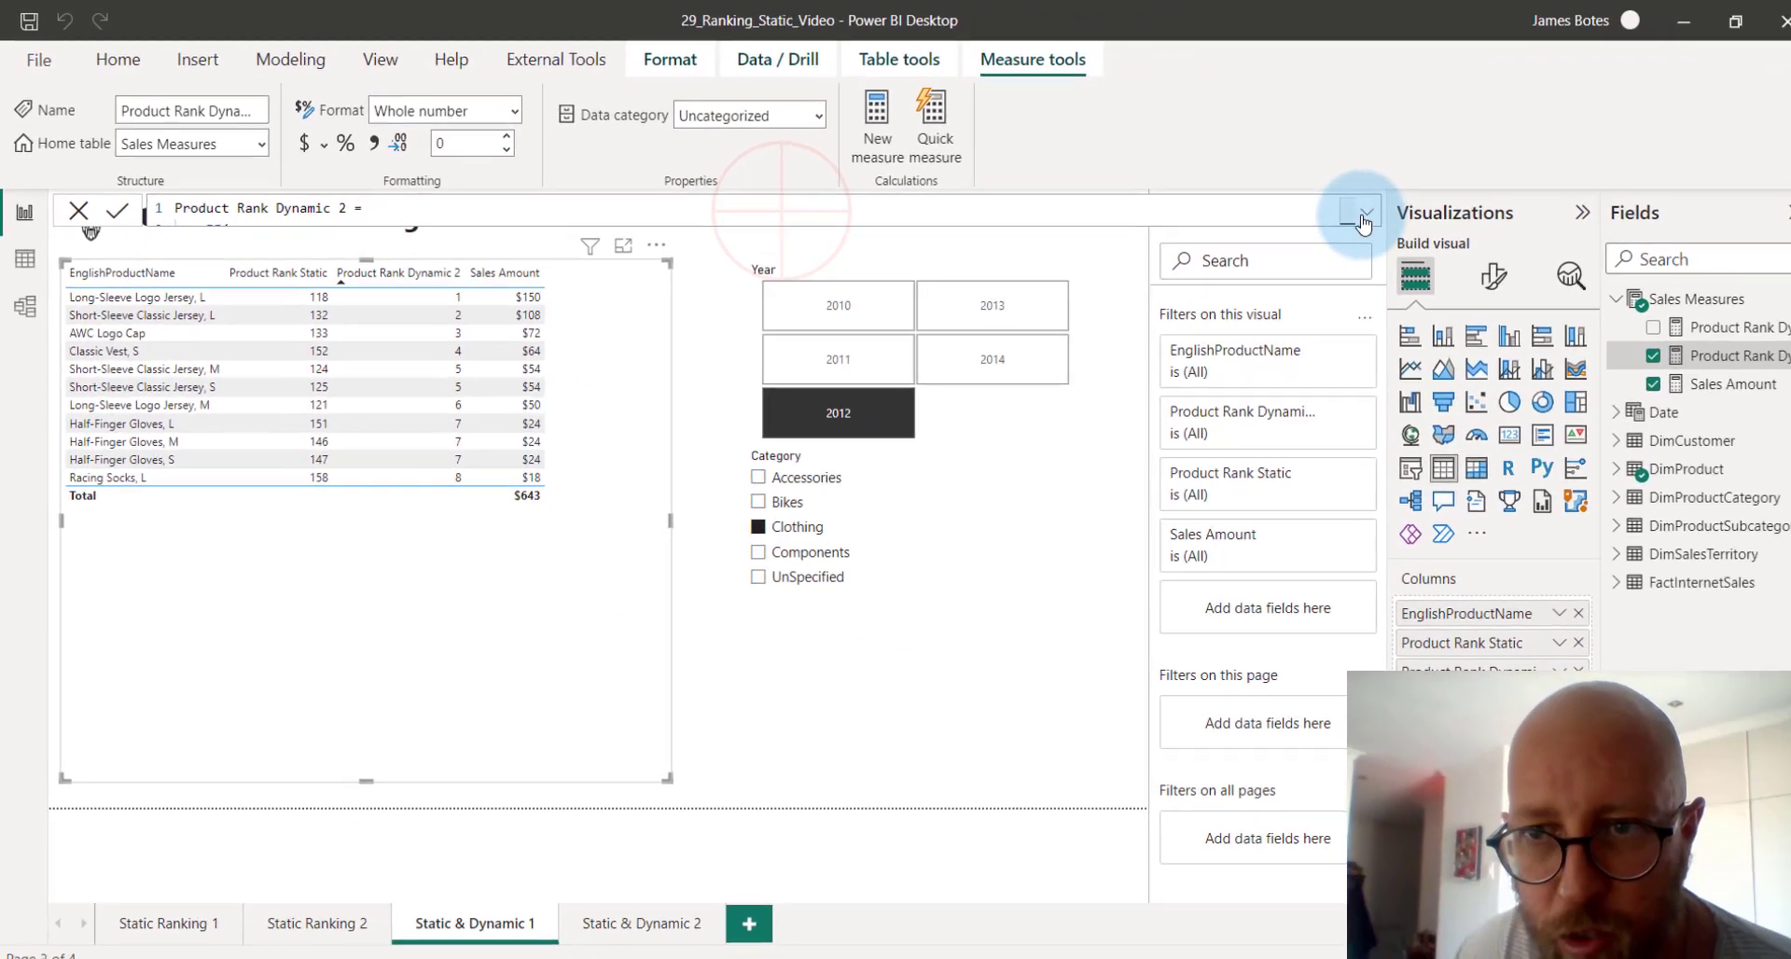
Change the RANKX ties argument in Product Rank Dynamic 2 to Skip, commit it and collapse the formula editor.
{"action": "left_click", "coordinate": [1353, 213]}
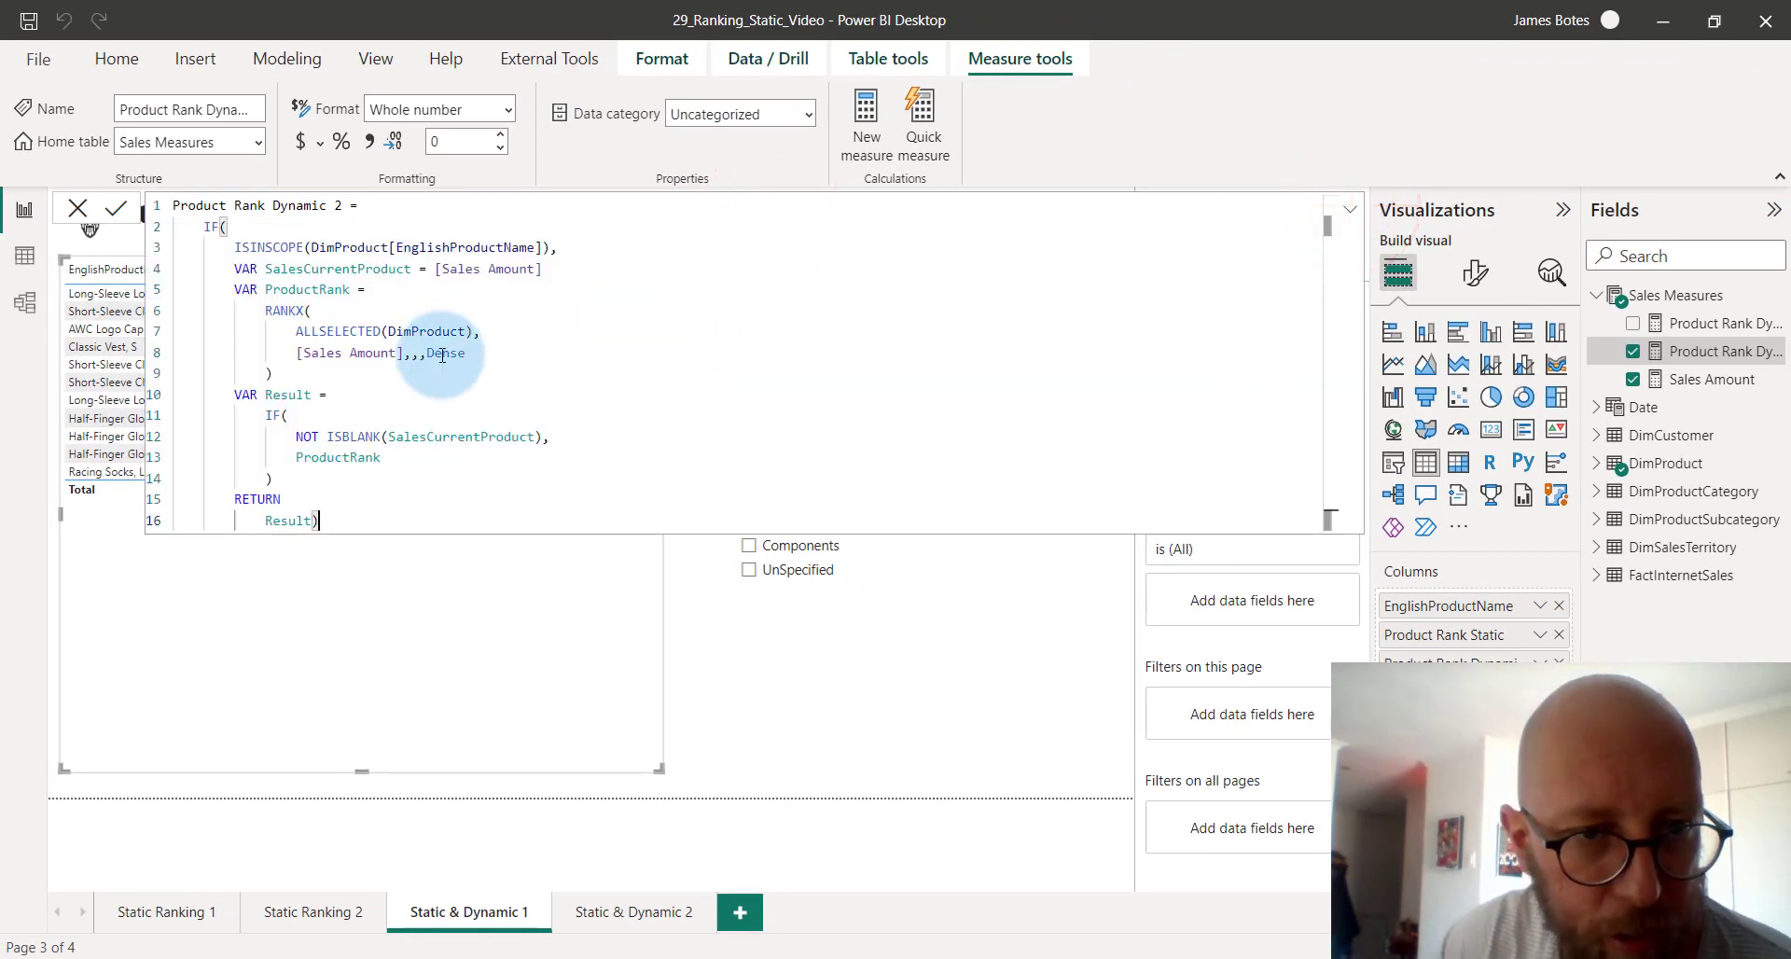
{"action": "type", "text": "Sk"}
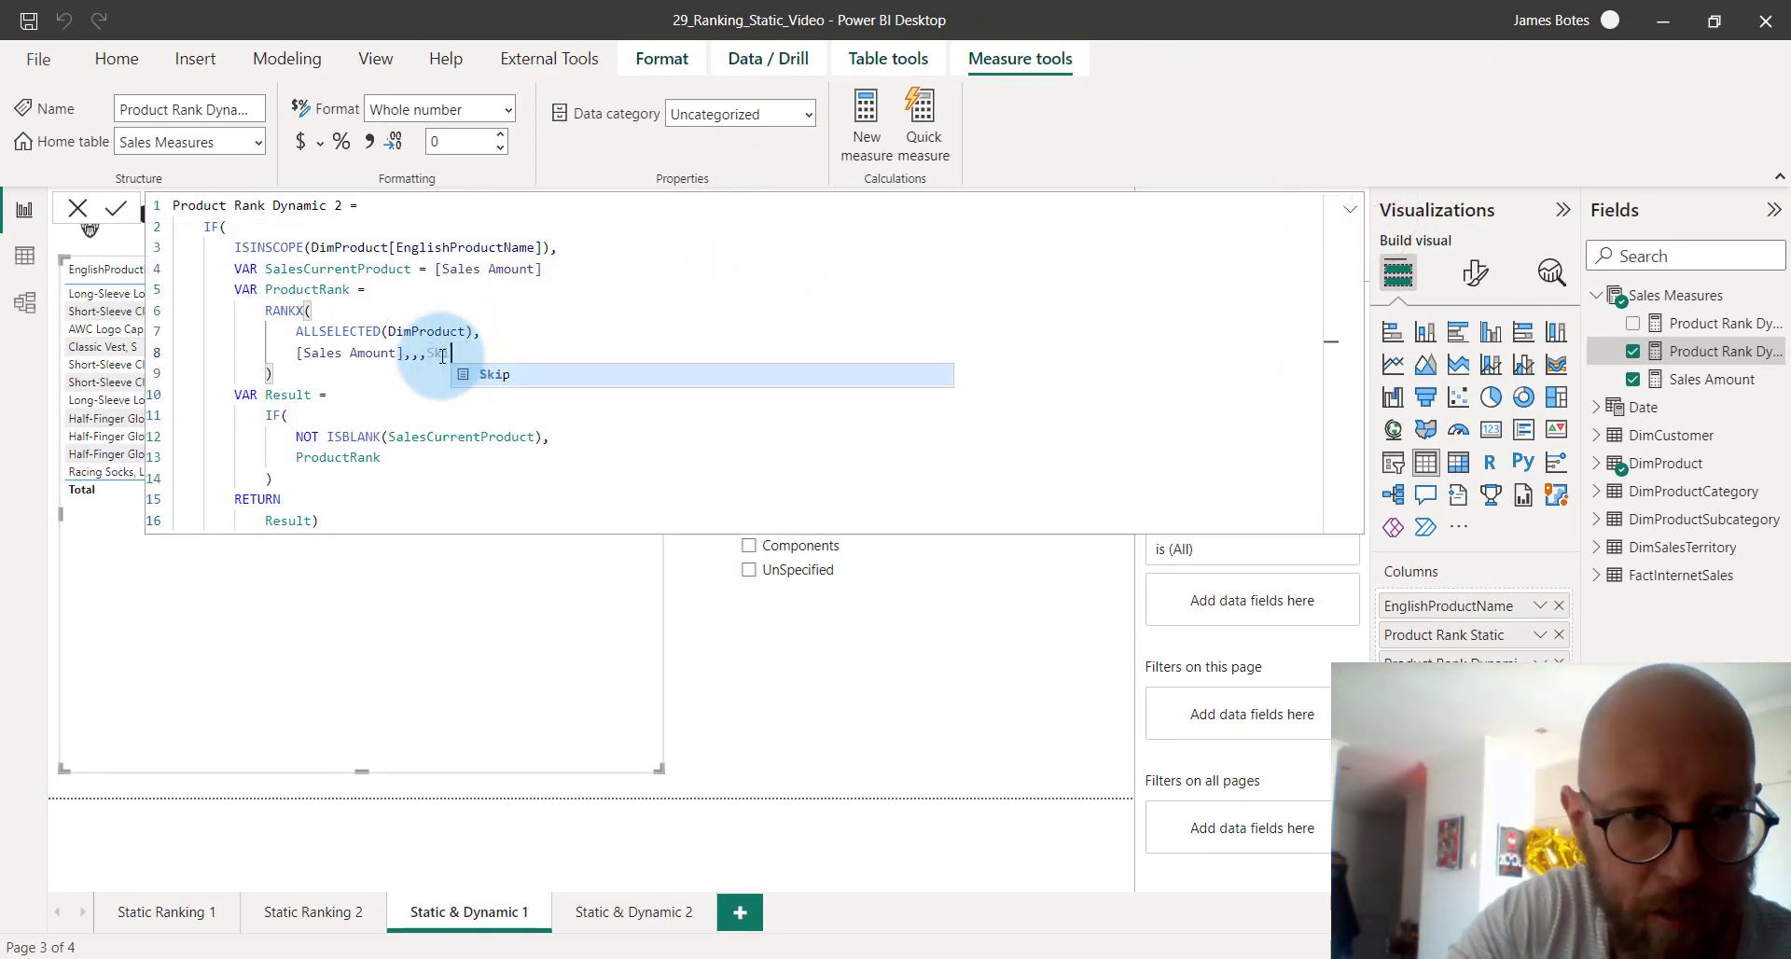
{"action": "type", "text": "ip"}
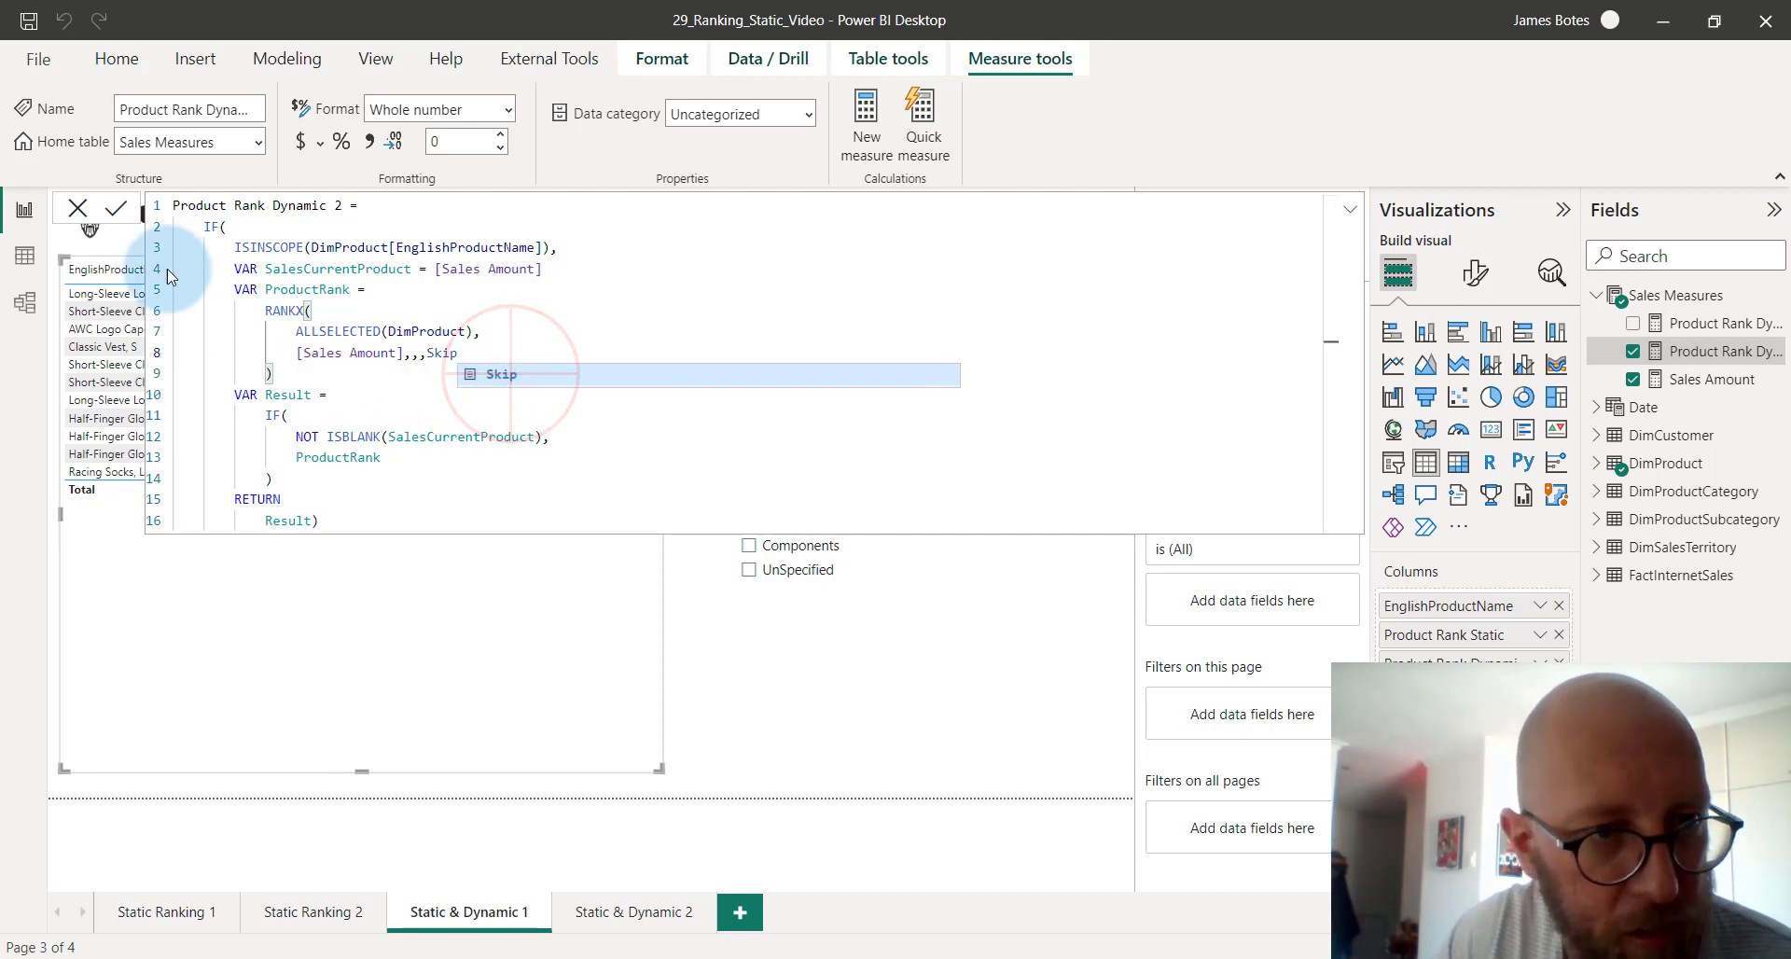
{"action": "left_click", "coordinate": [117, 211]}
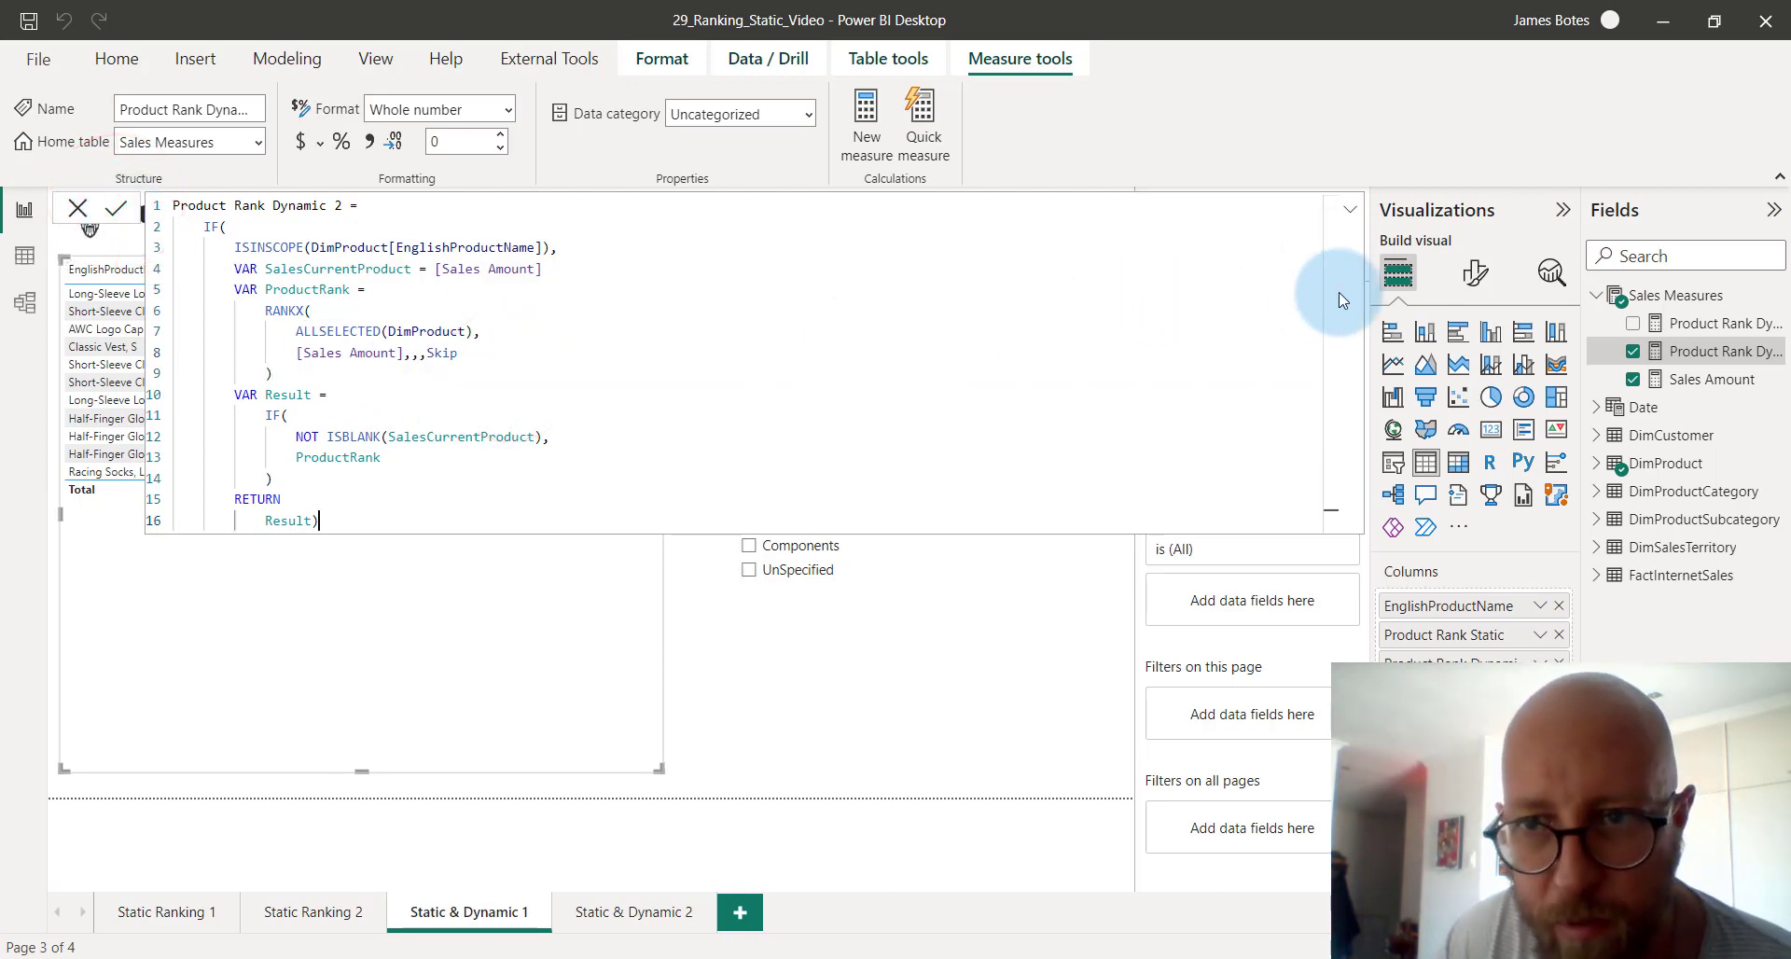
{"action": "left_click", "coordinate": [1350, 211]}
{"action": "left_click", "coordinate": [1354, 213]}
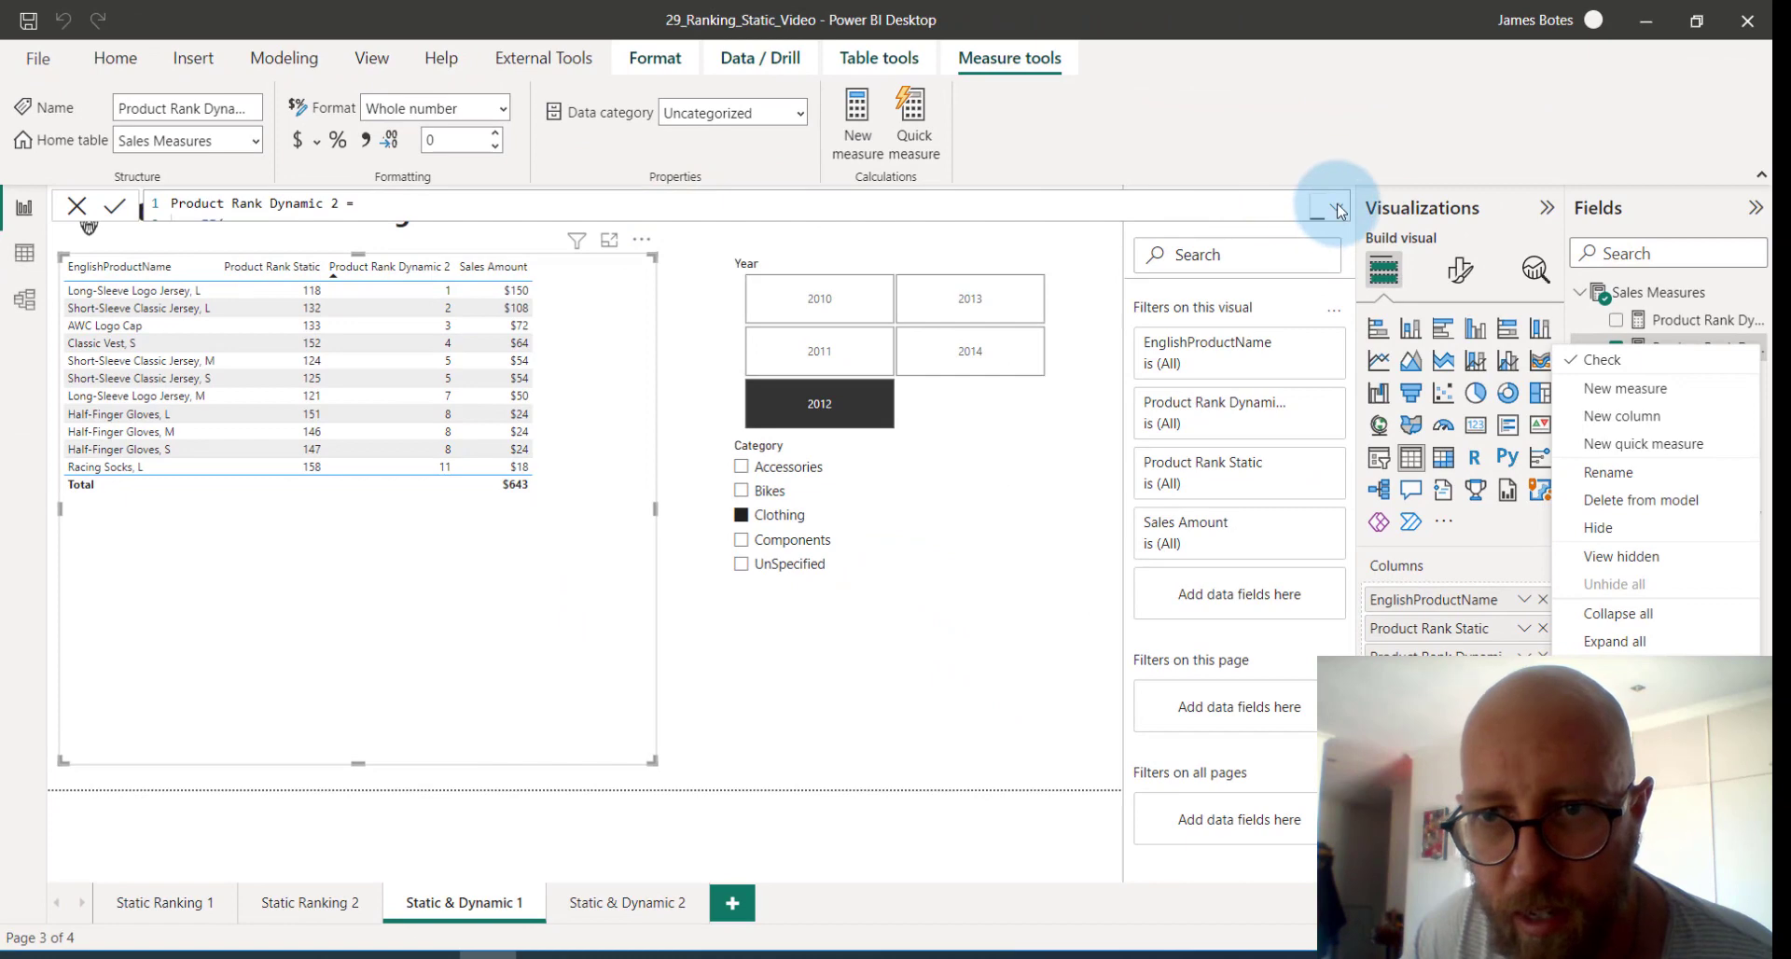
Set the RANKX ties argument in Product Rank Dynamic 2 back to Dense, commit it and return to the ranking table.
{"action": "left_click", "coordinate": [1338, 209]}
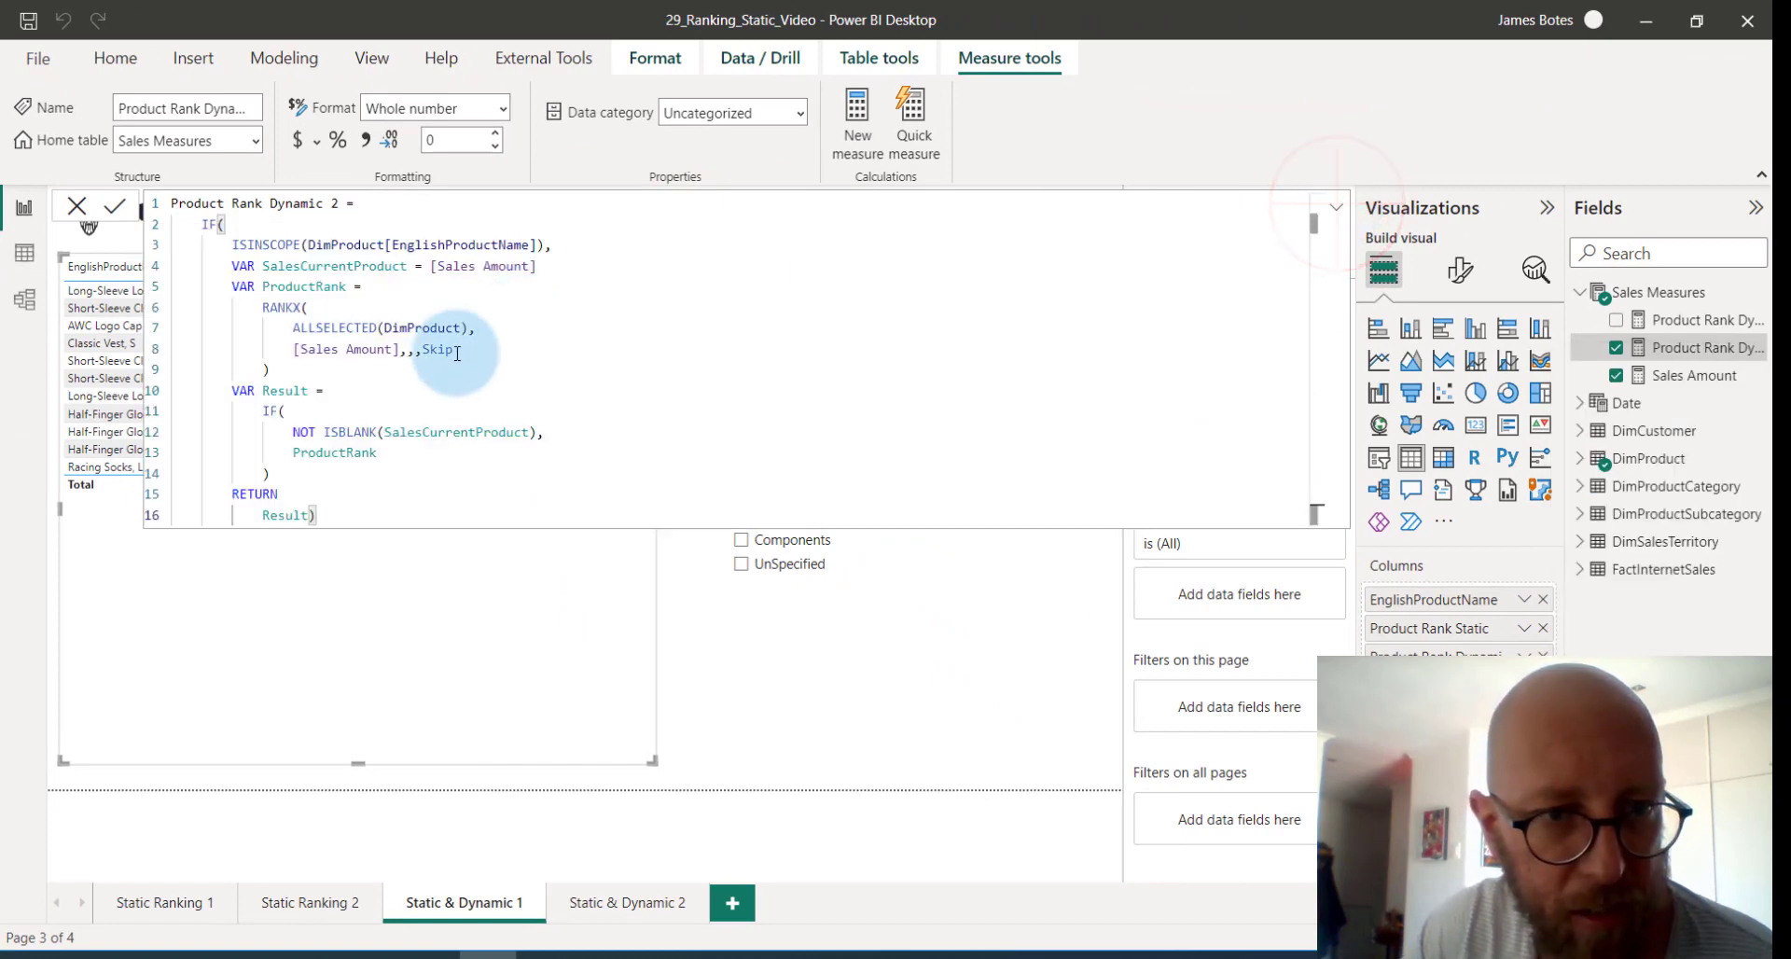
{"action": "type", "text": "Dense"}
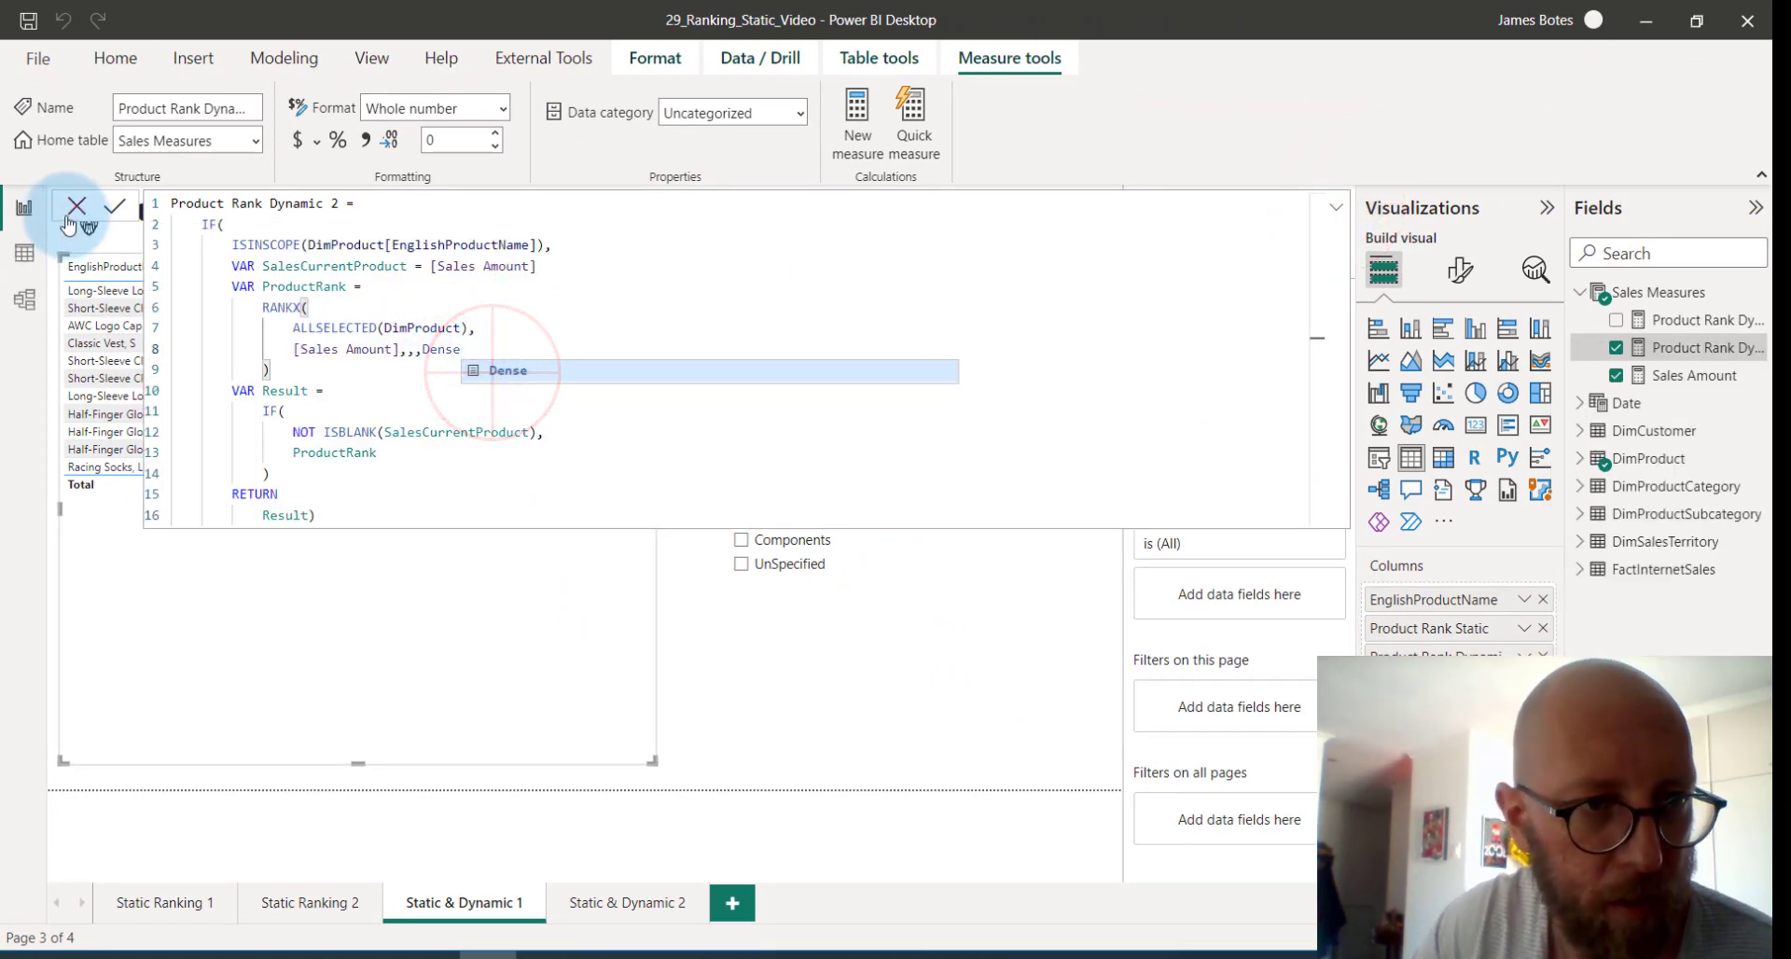
{"action": "left_click", "coordinate": [118, 207]}
{"action": "left_click", "coordinate": [1735, 285]}
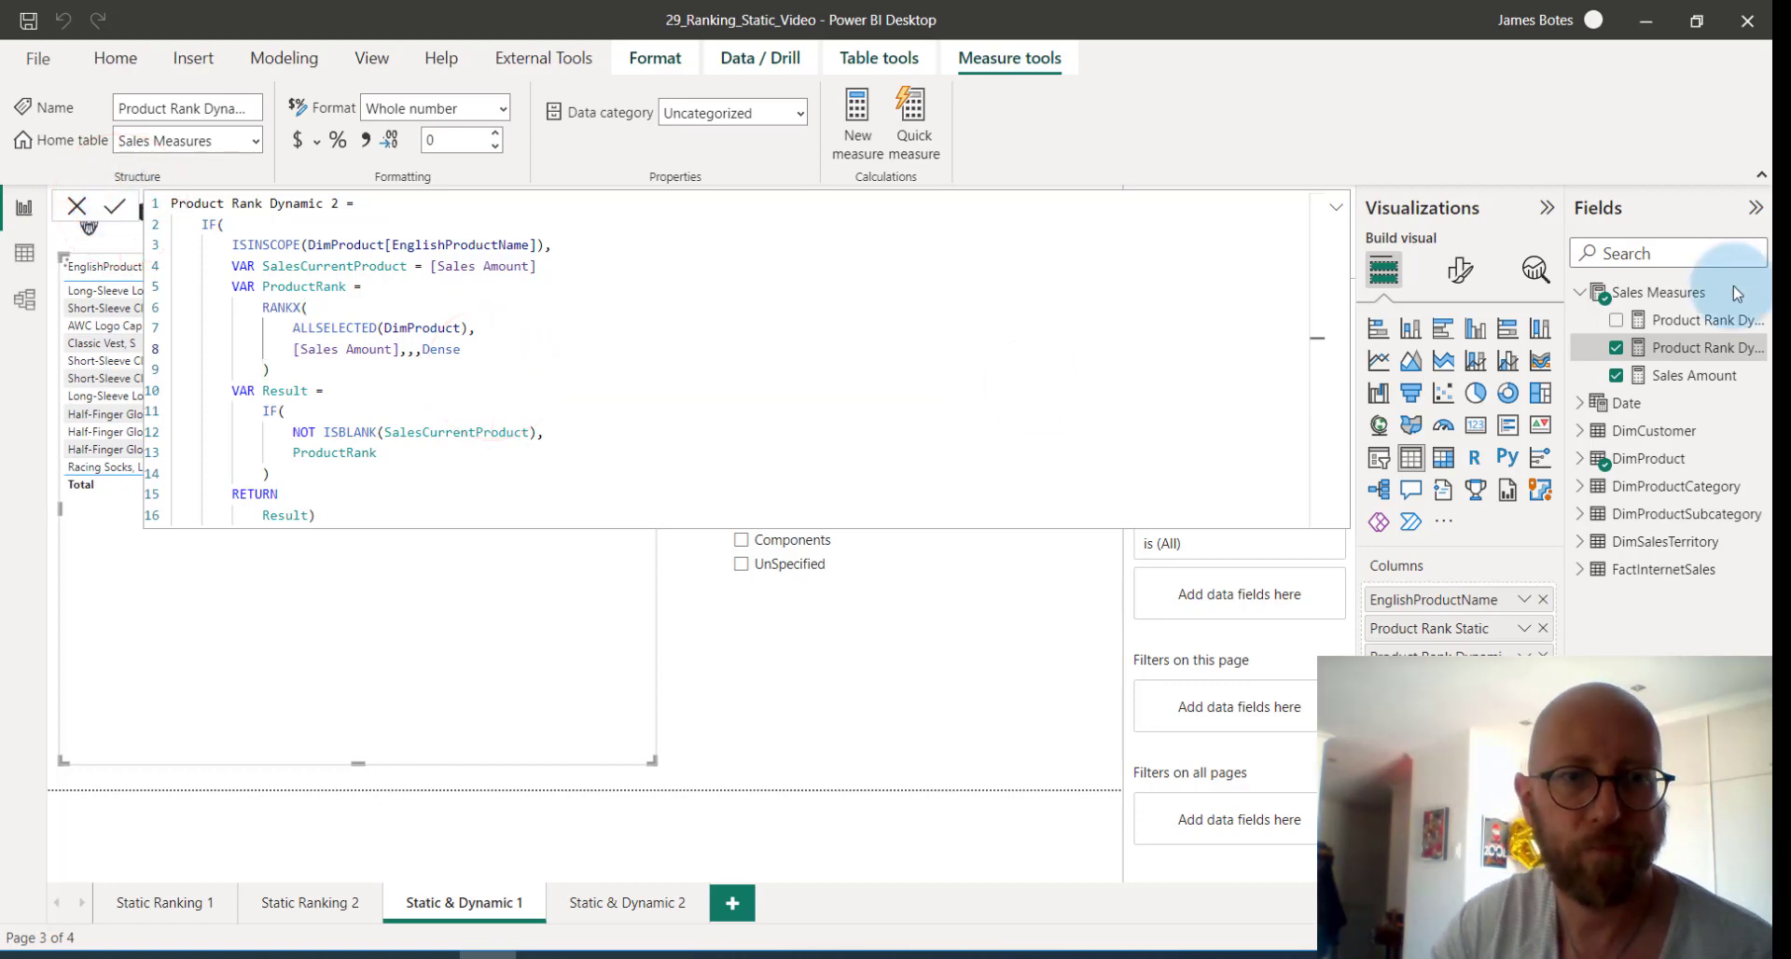
{"action": "left_click", "coordinate": [1338, 207]}
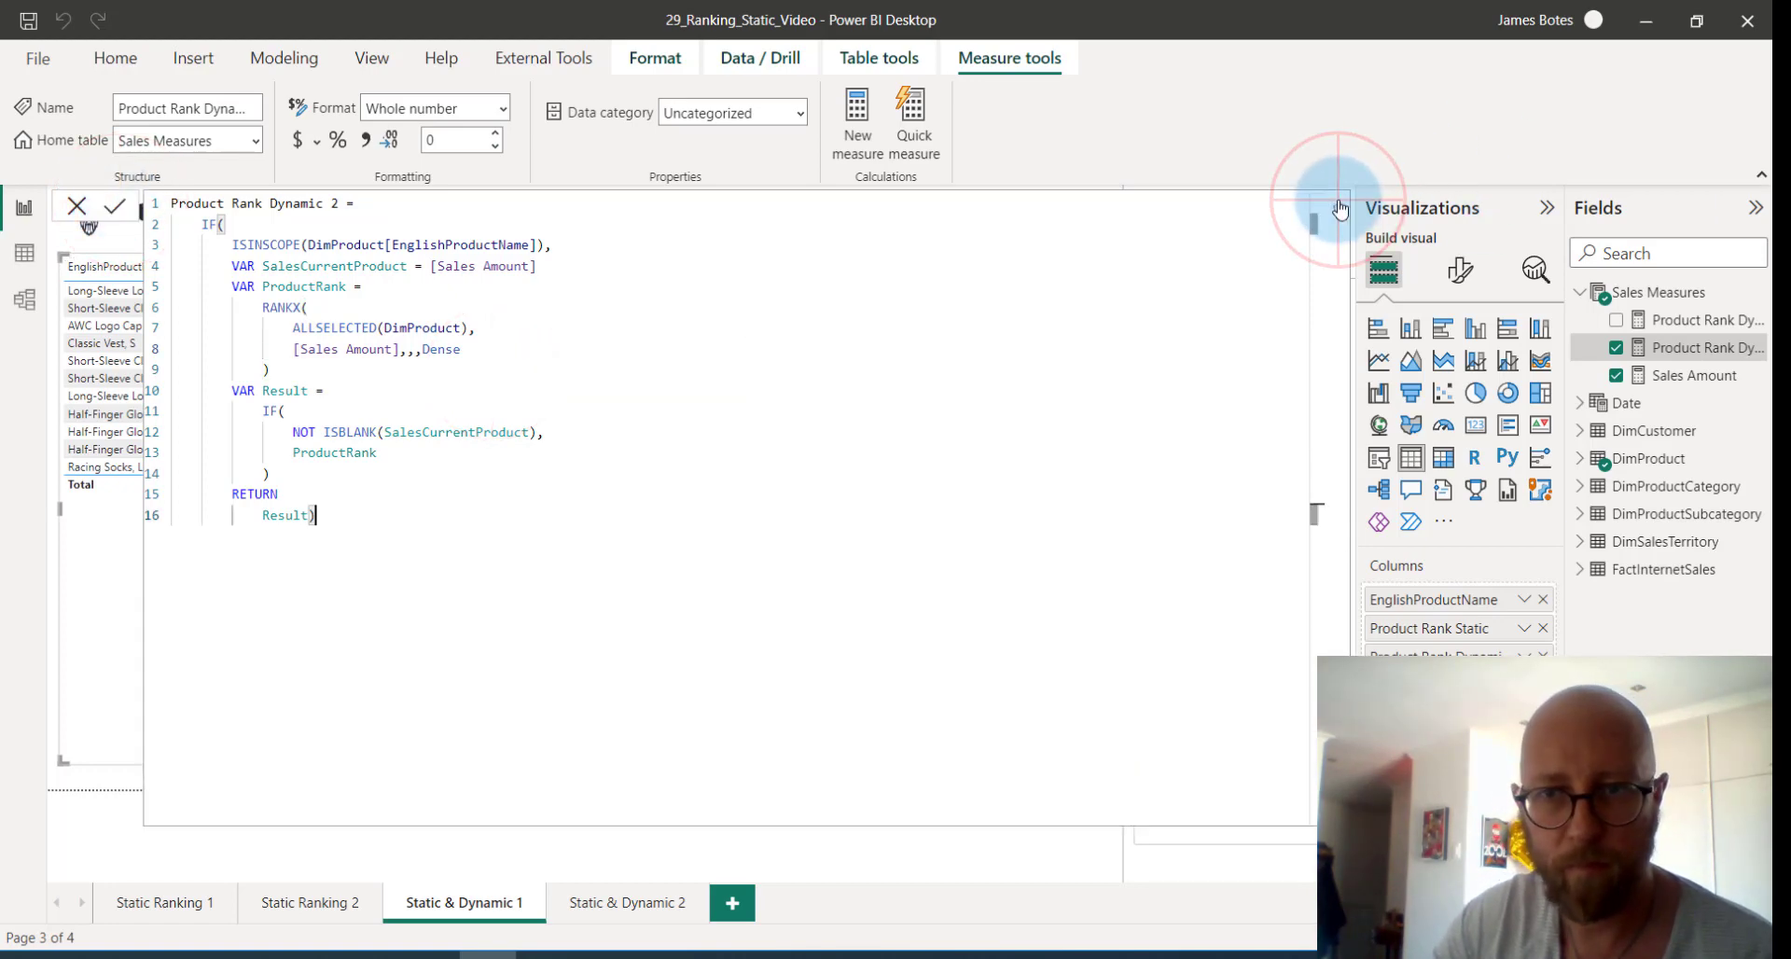
{"action": "left_click", "coordinate": [1338, 207]}
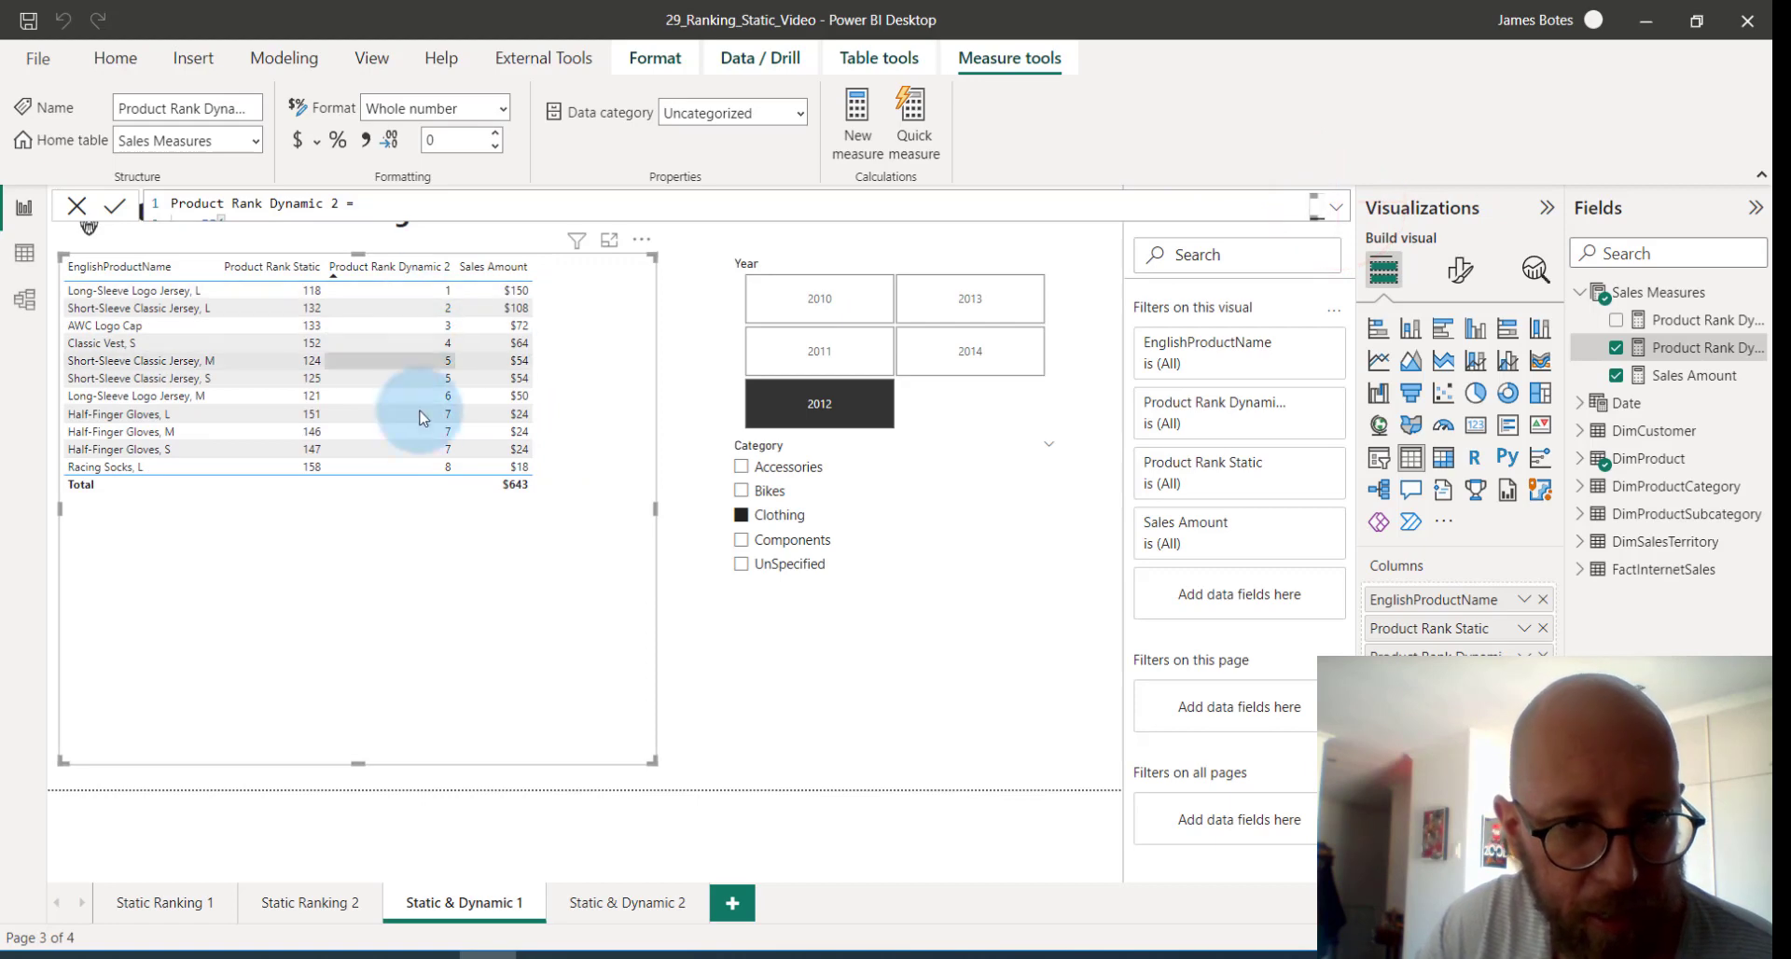
Try different years in the Year slicer, ending with 2011 and 2013 selected, and filter the page to the Bikes category.
{"action": "left_click", "coordinate": [971, 367]}
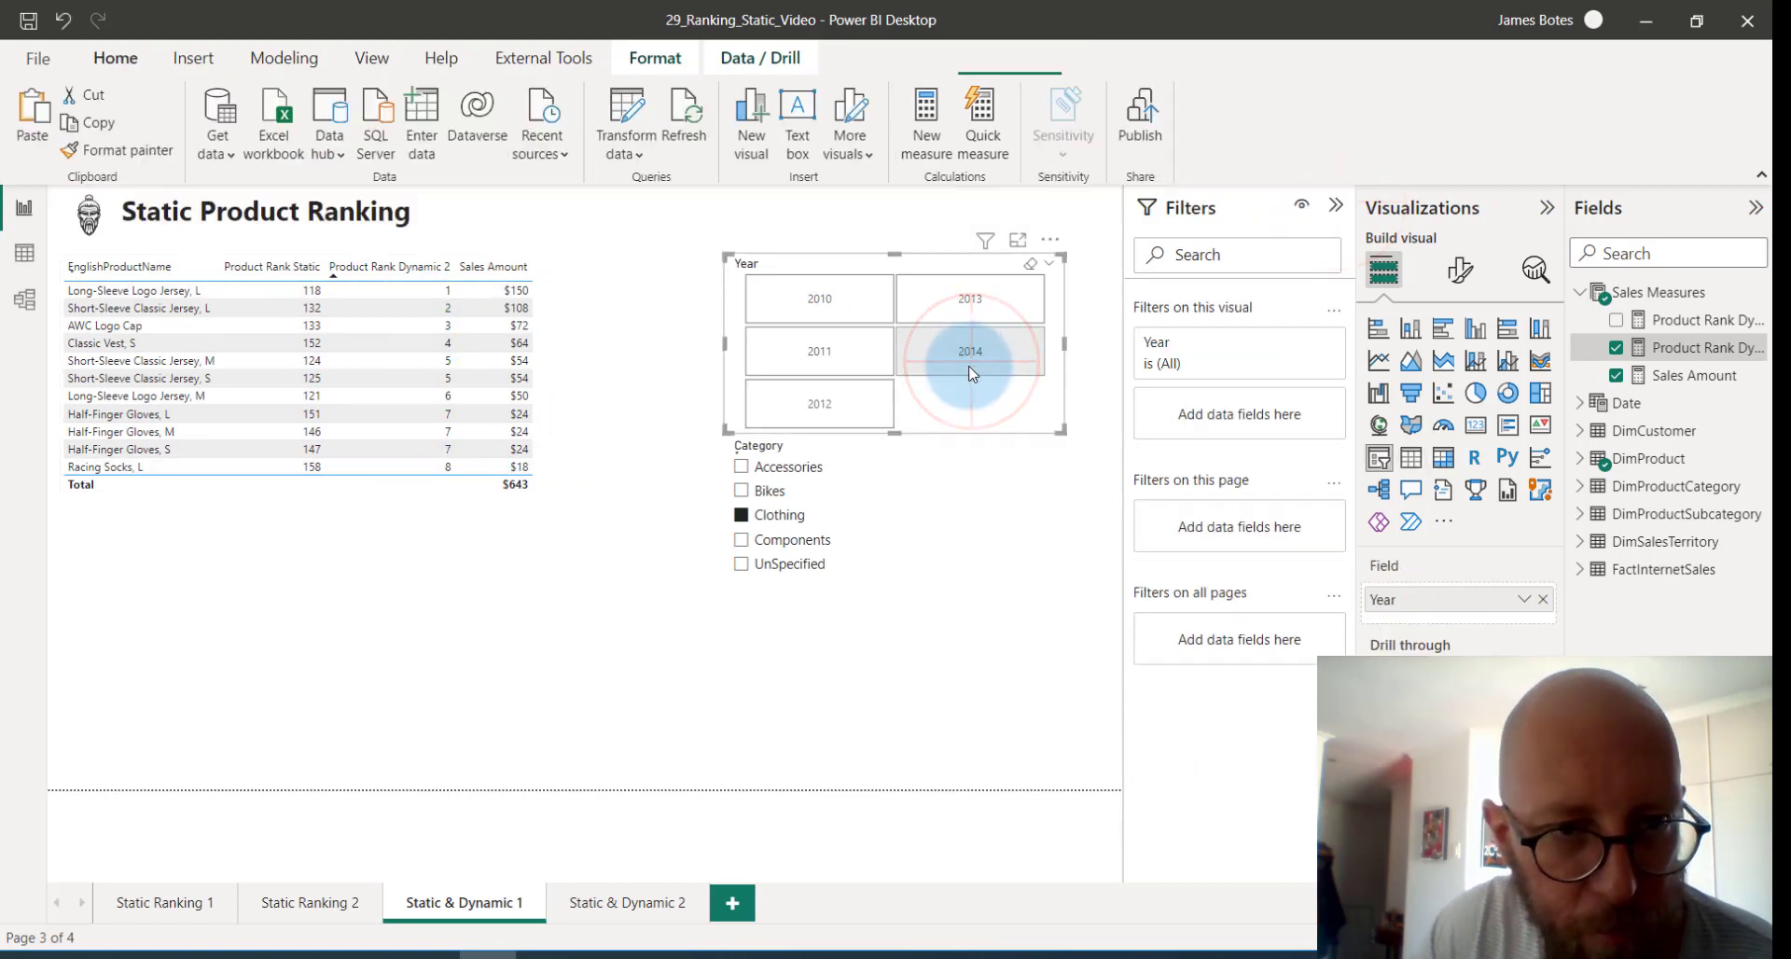
{"action": "left_click", "coordinate": [864, 368]}
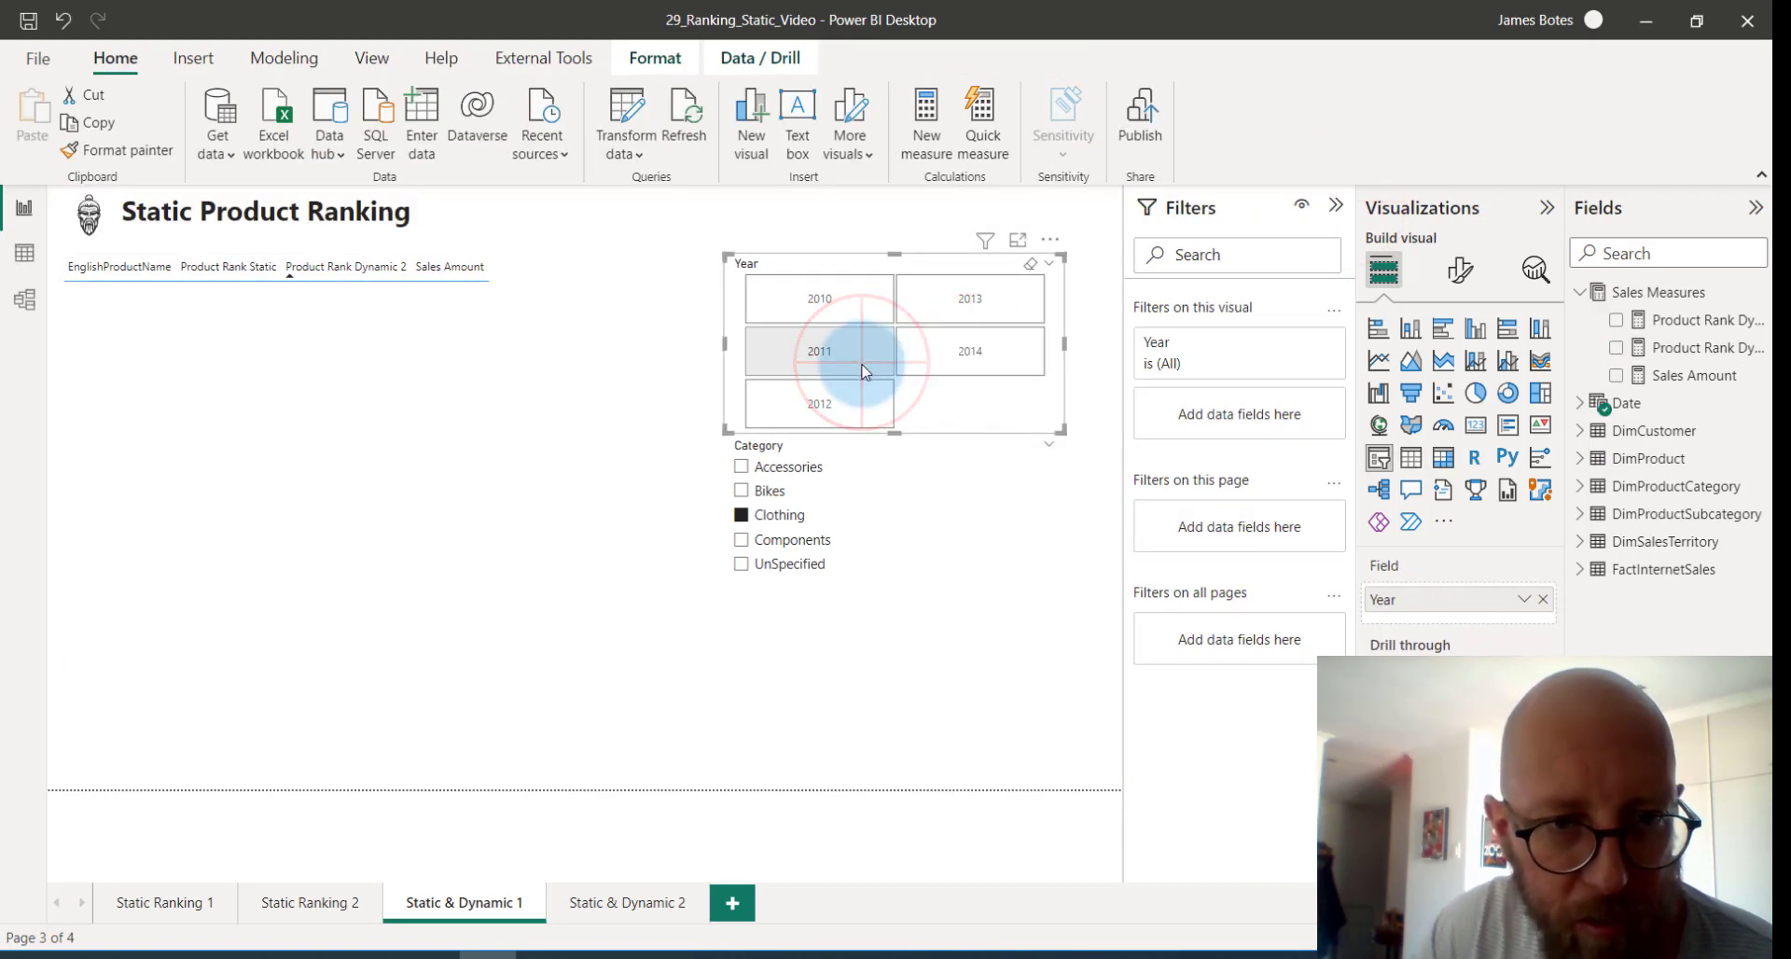
{"action": "left_click", "coordinate": [874, 311]}
{"action": "left_click", "coordinate": [1004, 297]}
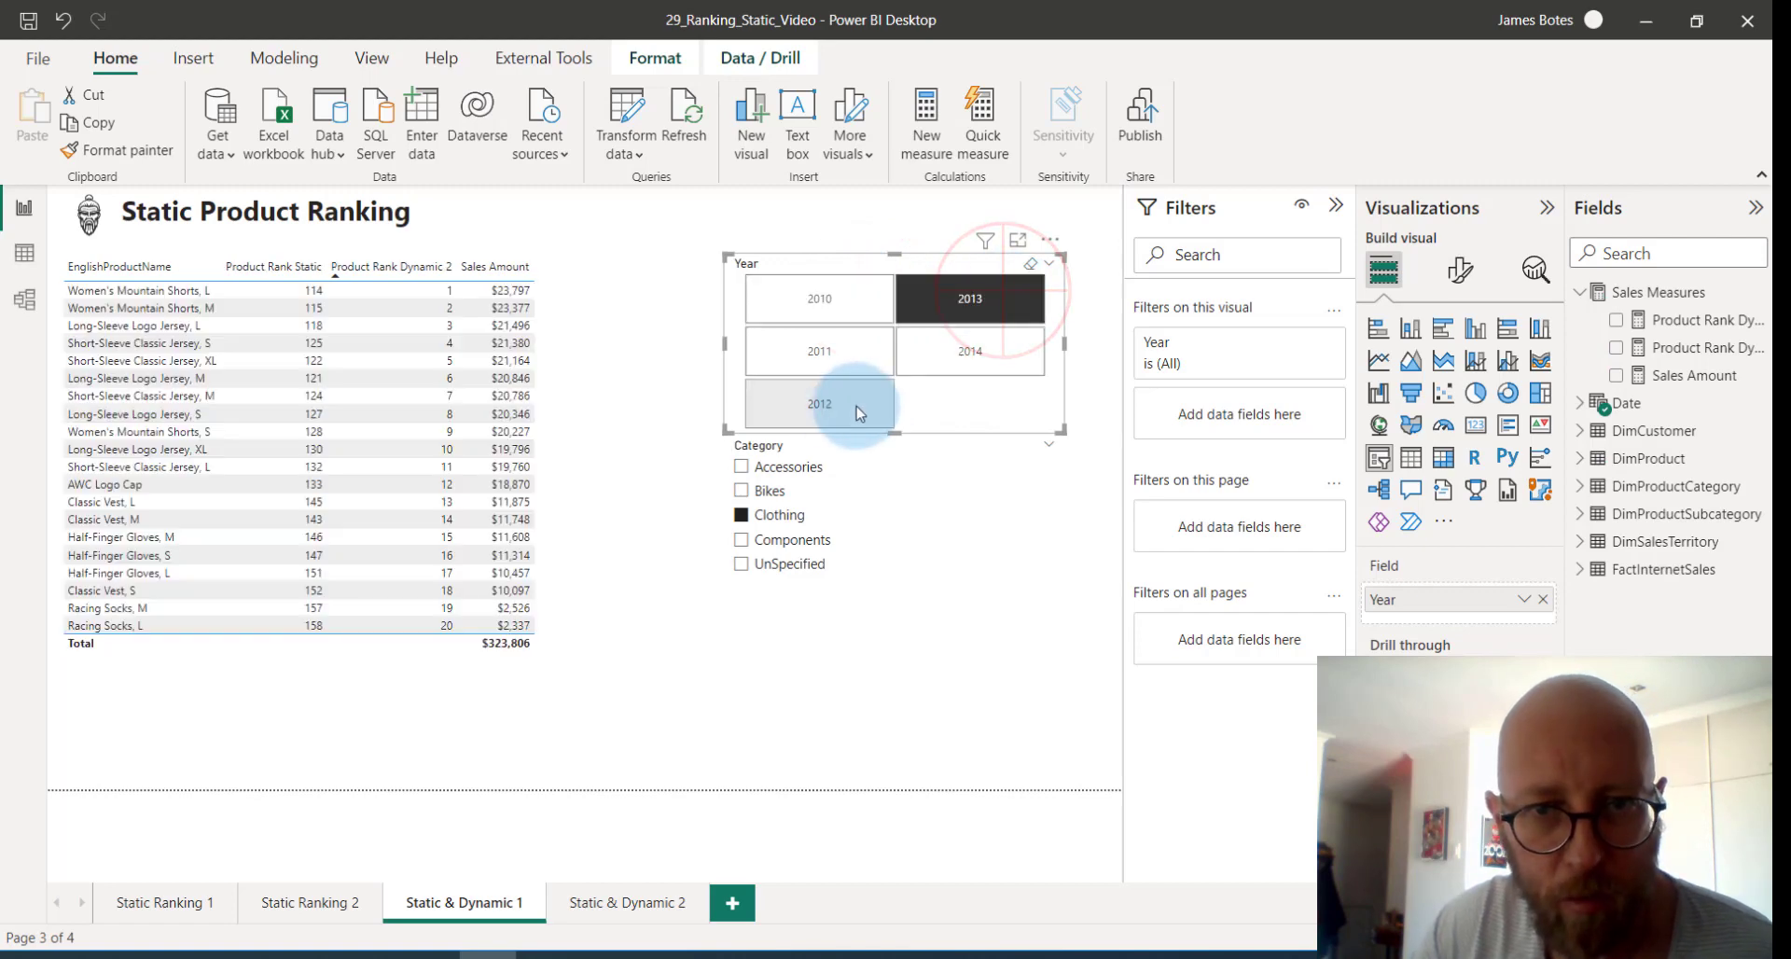
{"action": "left_click", "coordinate": [830, 360], "text": "ctrl"}
{"action": "left_click", "coordinate": [740, 492]}
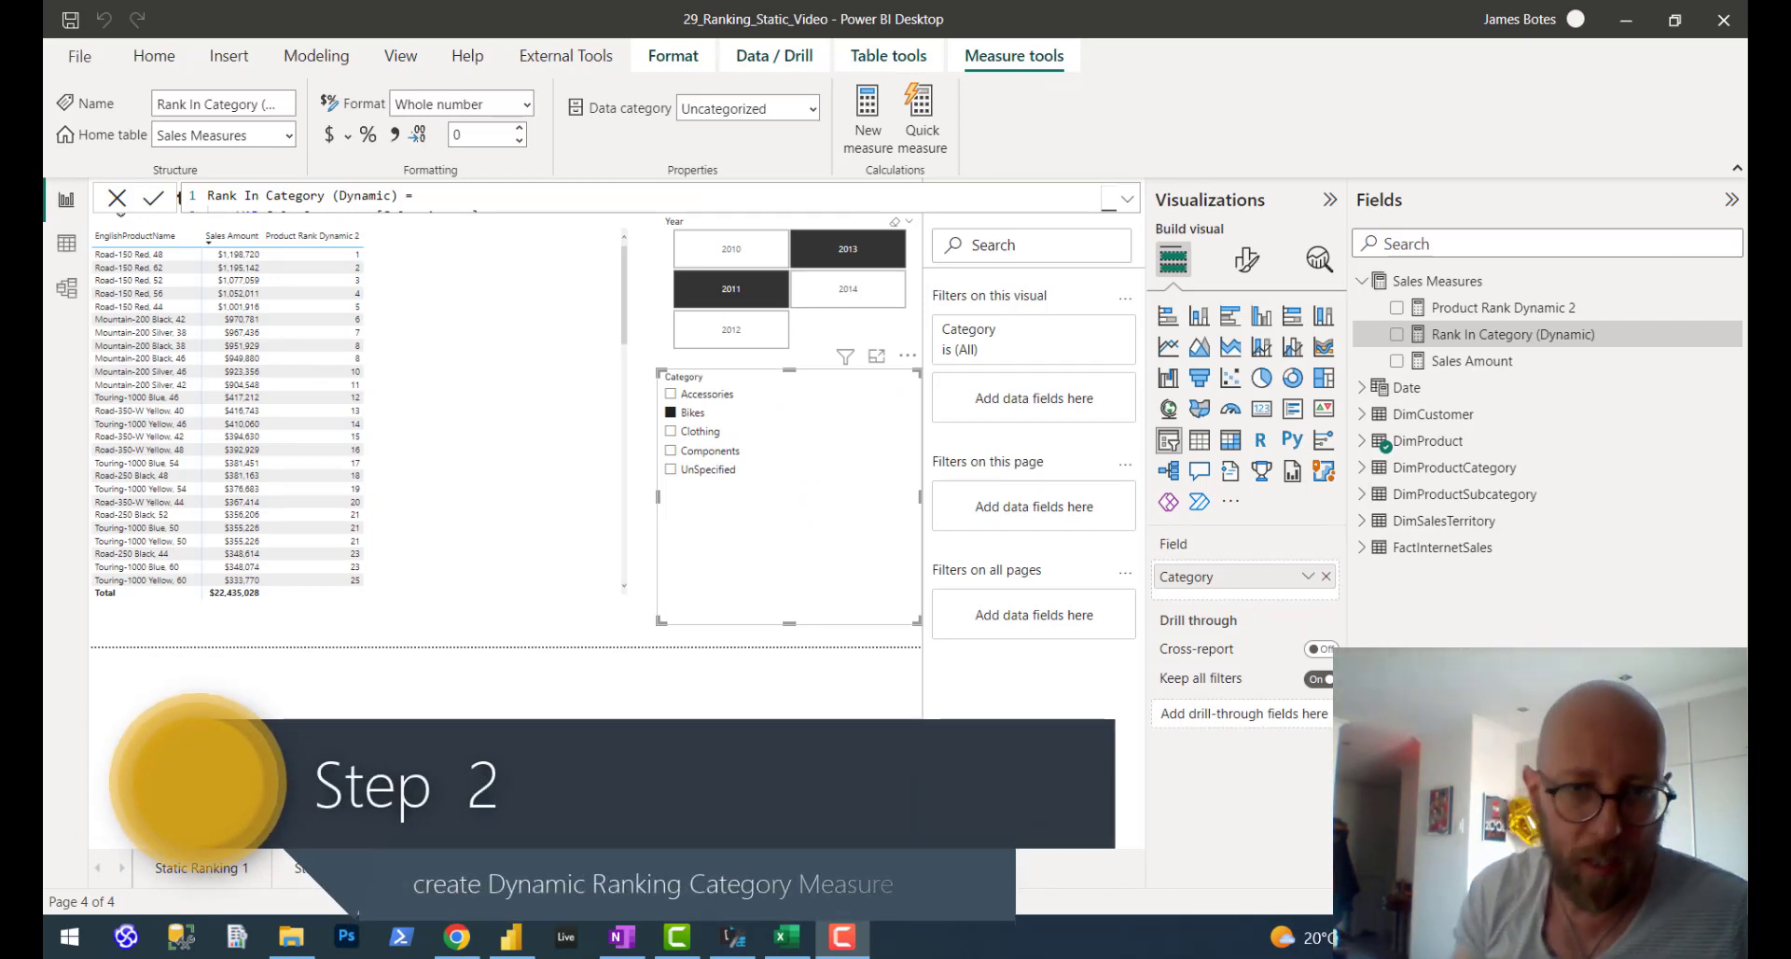
Switch to the Product Category Examples workbook in Excel and examine the Category column and the road and mountain bike product lists.
{"action": "key", "text": "alt+Tab"}
{"action": "key", "text": "alt+Tab"}
{"action": "key", "text": "alt+Tab"}
{"action": "key", "text": "alt+Tab"}
{"action": "key", "text": "alt+Tab"}
{"action": "key", "text": "alt+Tab"}
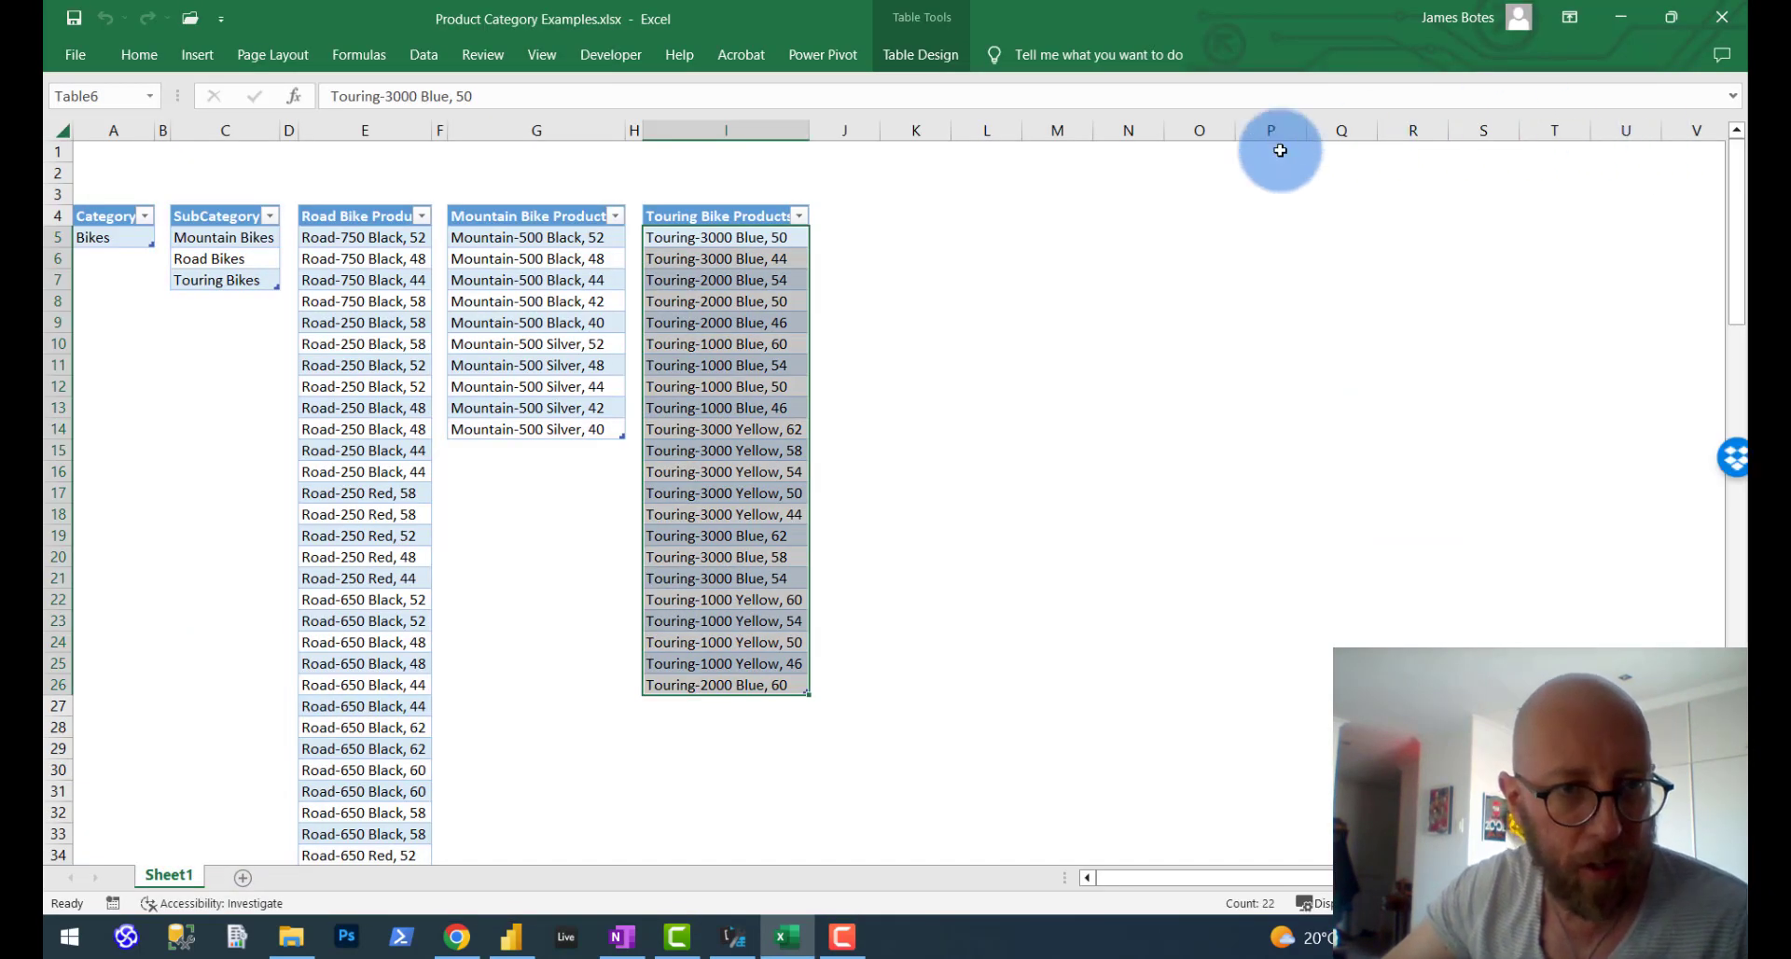
{"action": "left_click", "coordinate": [375, 323]}
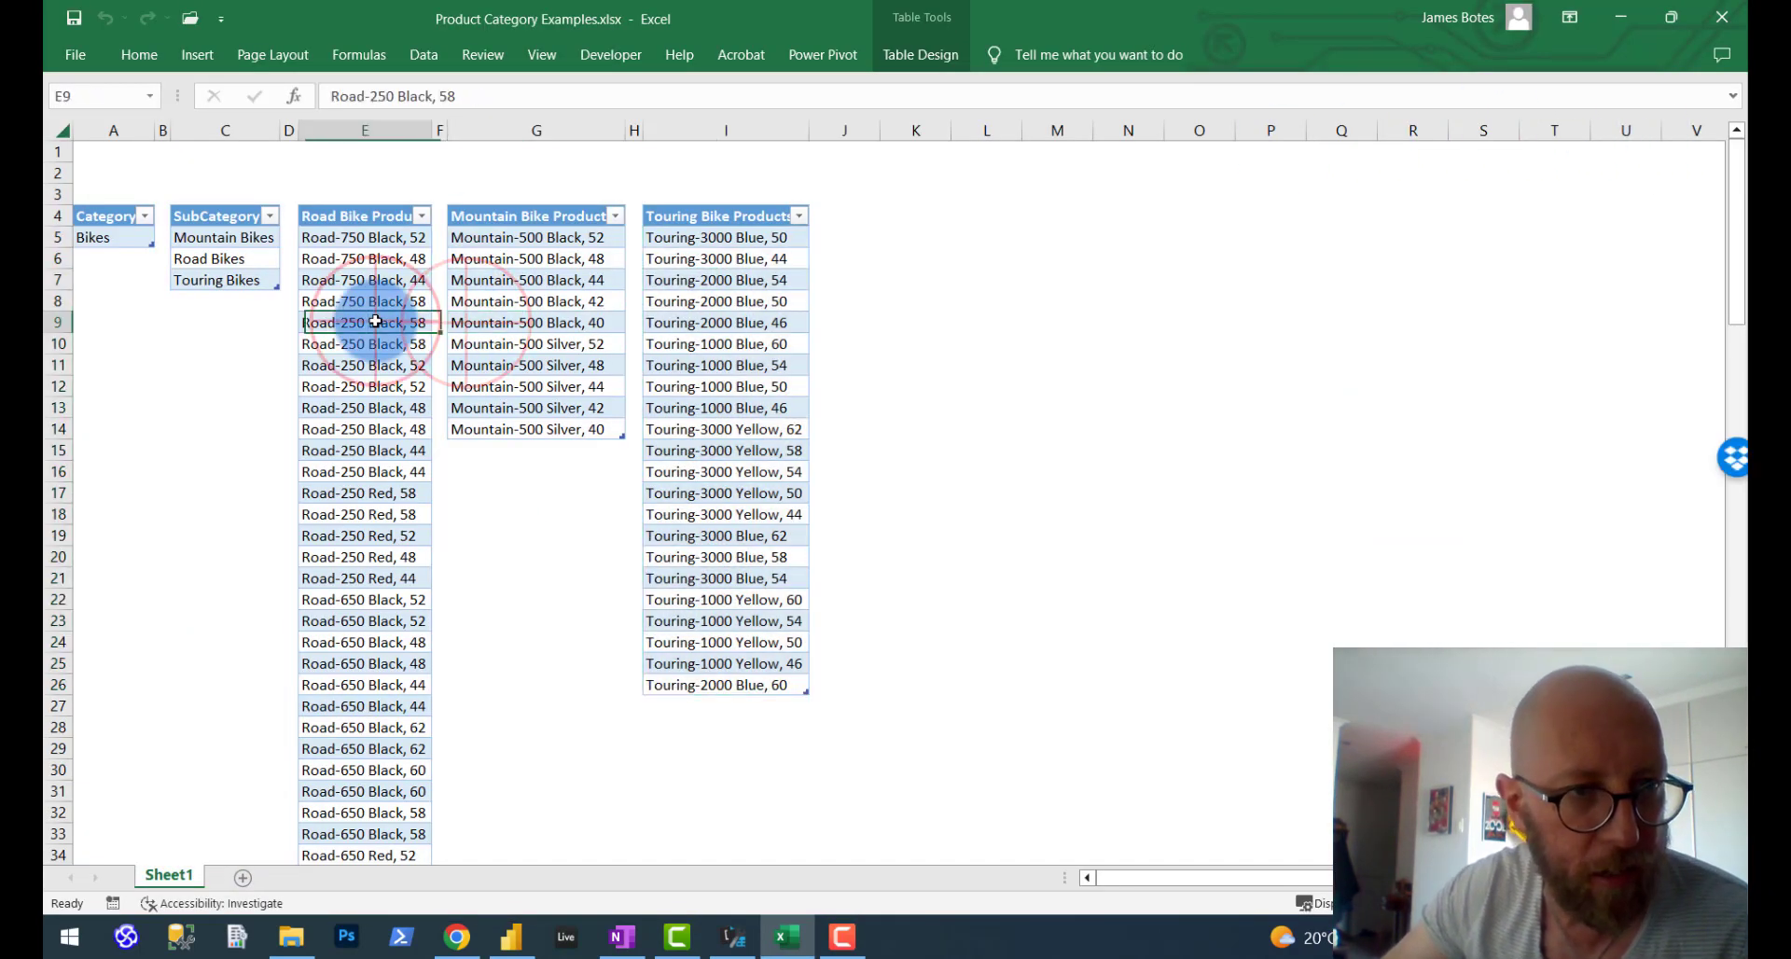
{"action": "left_click", "coordinate": [99, 217]}
{"action": "left_click", "coordinate": [493, 389]}
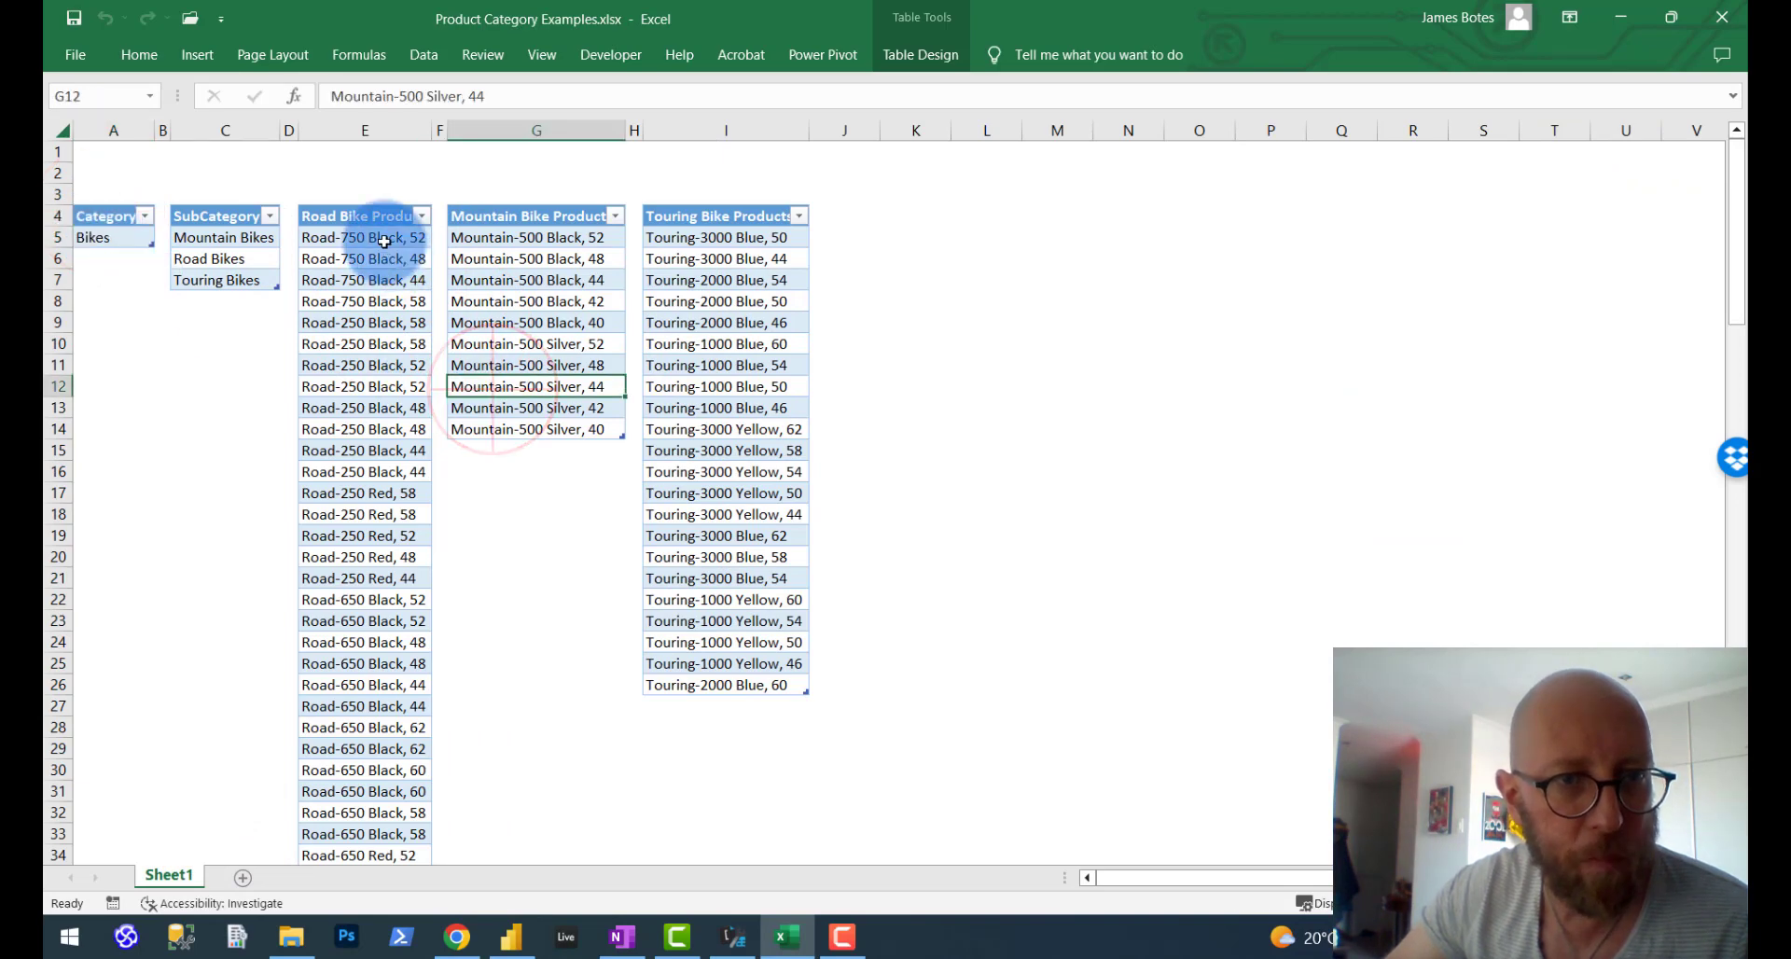
Highlight the upper entries of the Road Bike Products list and relate them to the Bikes category.
{"action": "left_click_drag", "start_coordinate": [384, 242], "coordinate": [373, 493]}
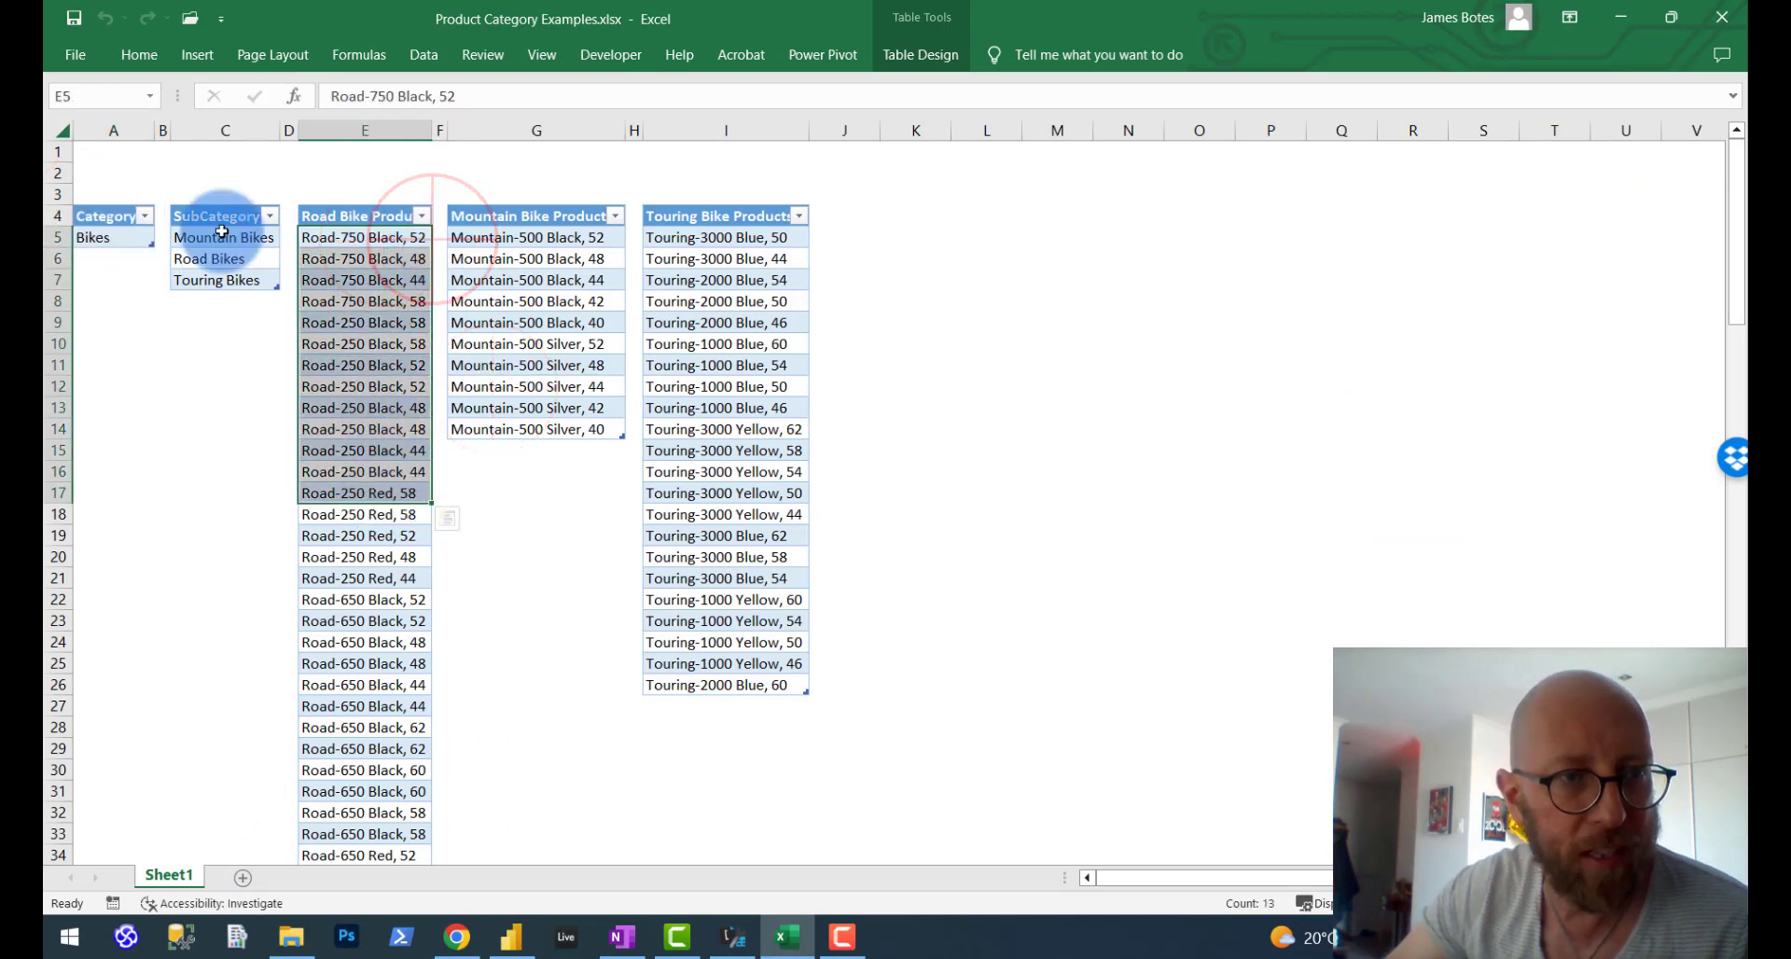
{"action": "left_click", "coordinate": [121, 237]}
{"action": "left_click", "coordinate": [312, 390]}
{"action": "left_click_drag", "start_coordinate": [356, 247], "coordinate": [363, 467]}
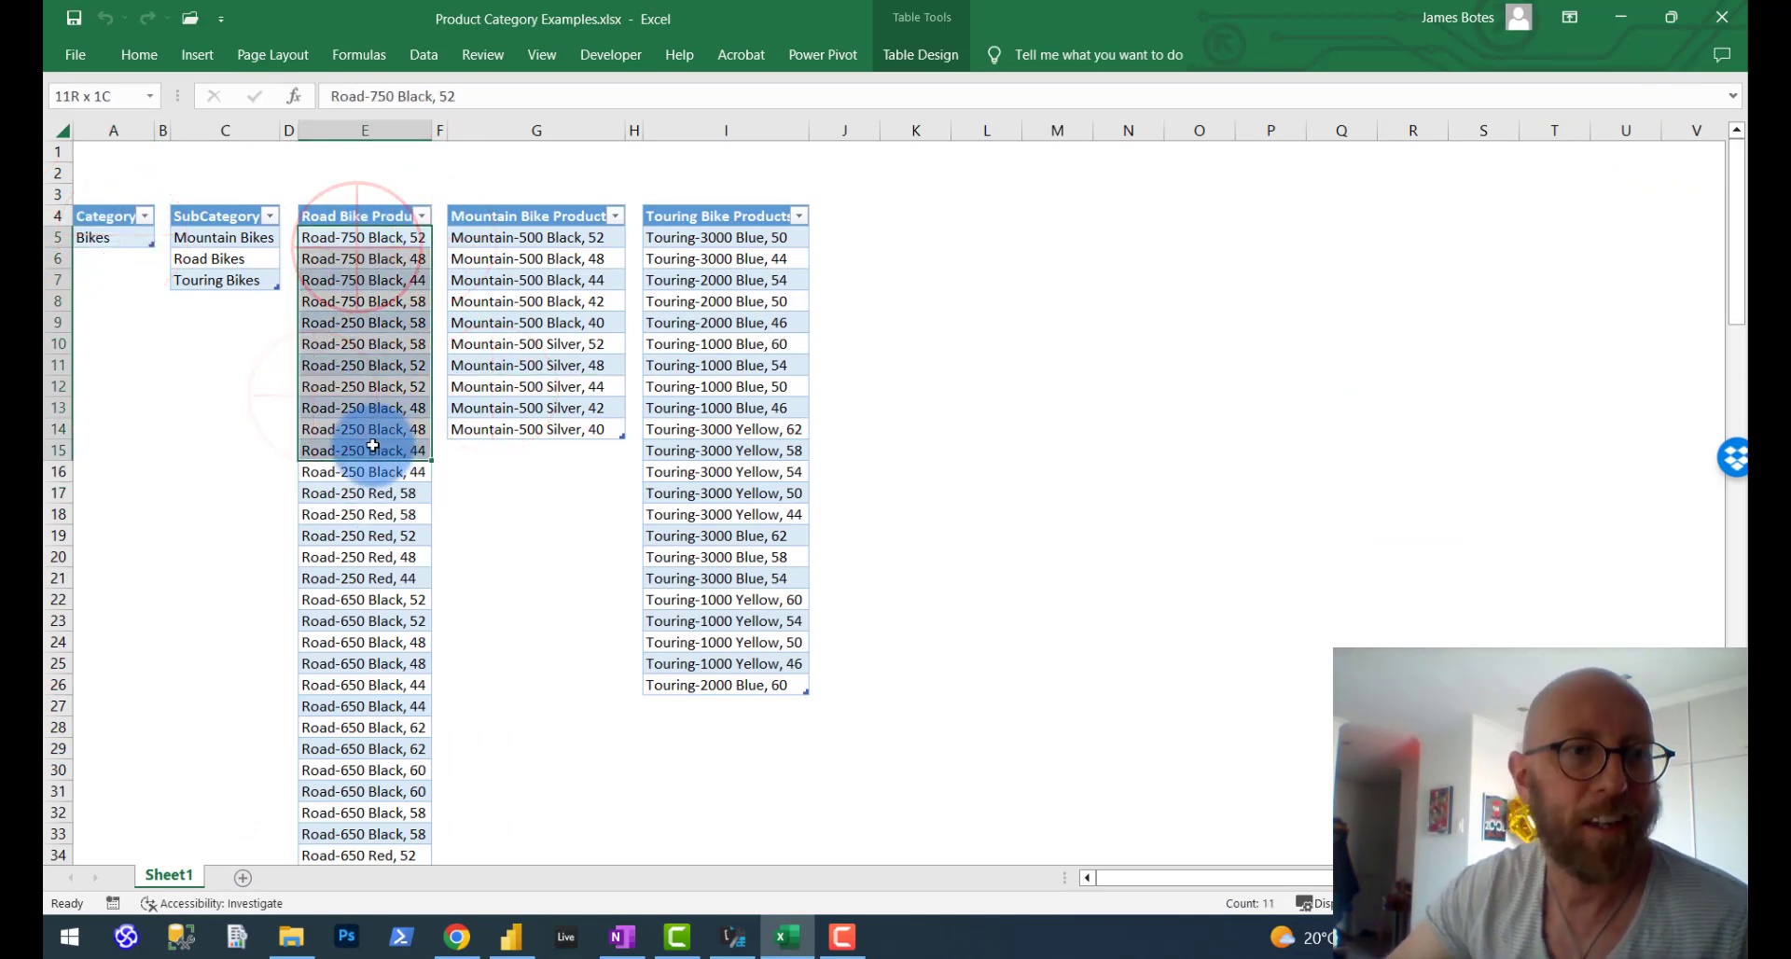
{"action": "left_click", "coordinate": [108, 301]}
{"action": "left_click", "coordinate": [121, 371]}
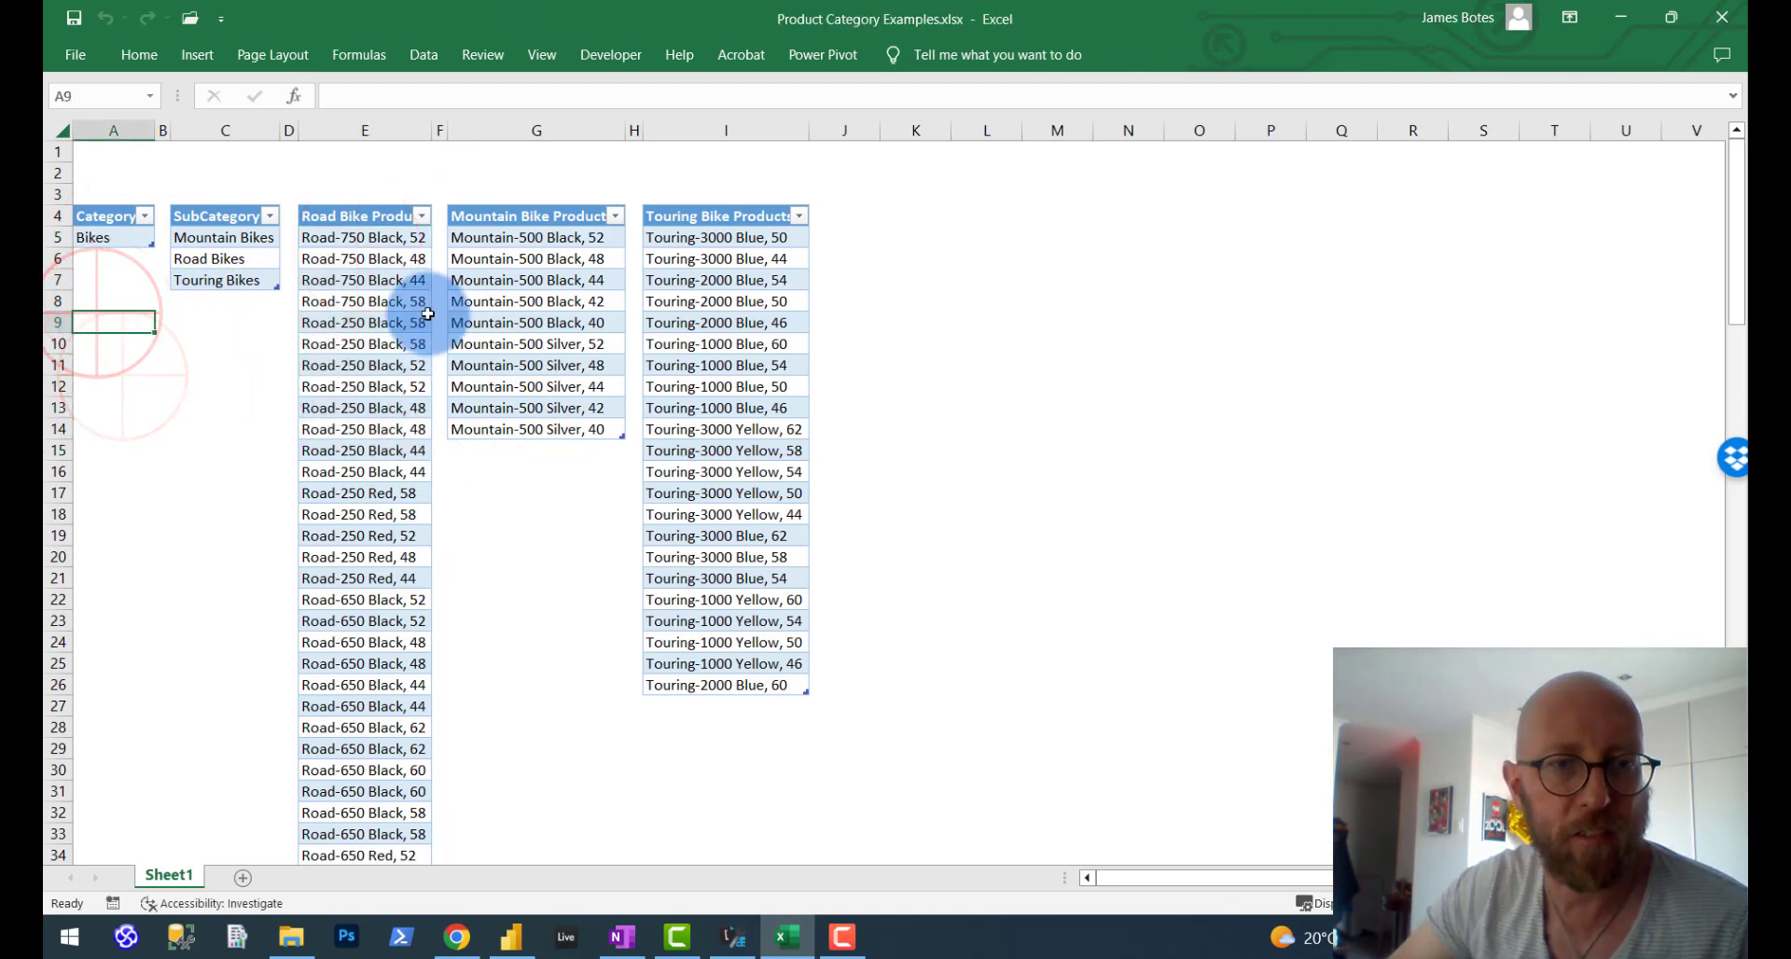
{"action": "left_click_drag", "start_coordinate": [387, 239], "coordinate": [379, 431]}
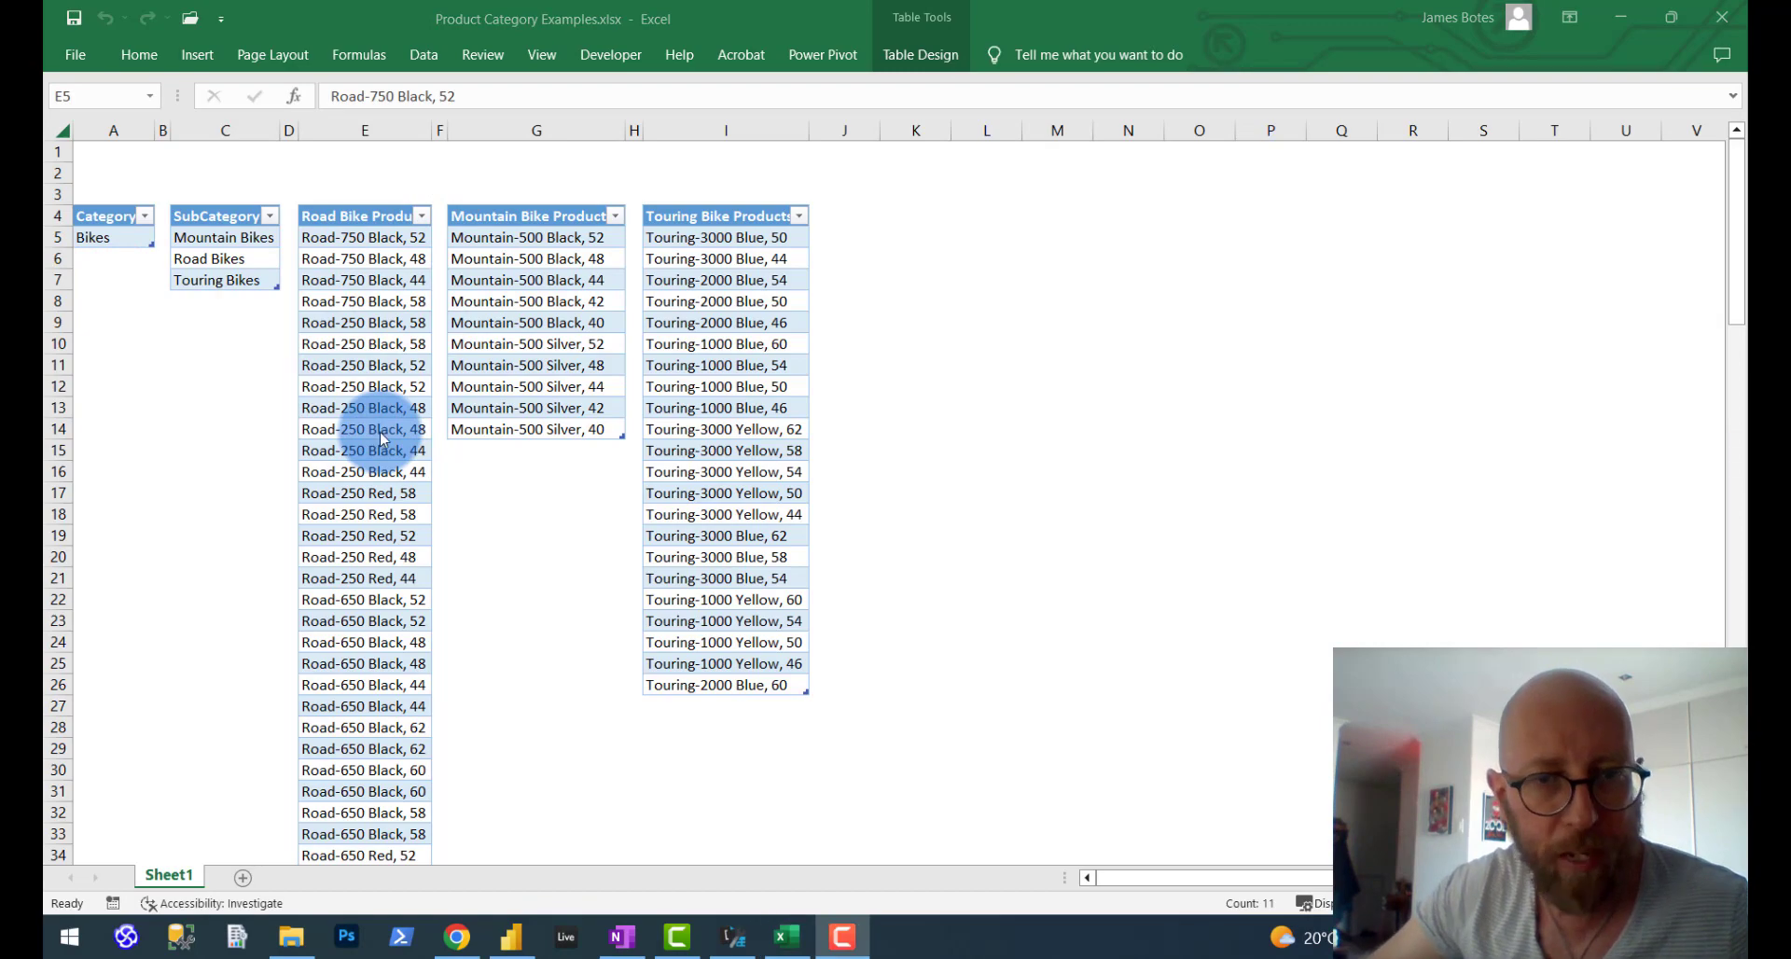
Switch back to Power BI, expand the Rank In Category (Dynamic) formula and examine its name and SalesCurrent variable.
{"action": "key", "text": "alt+Tab"}
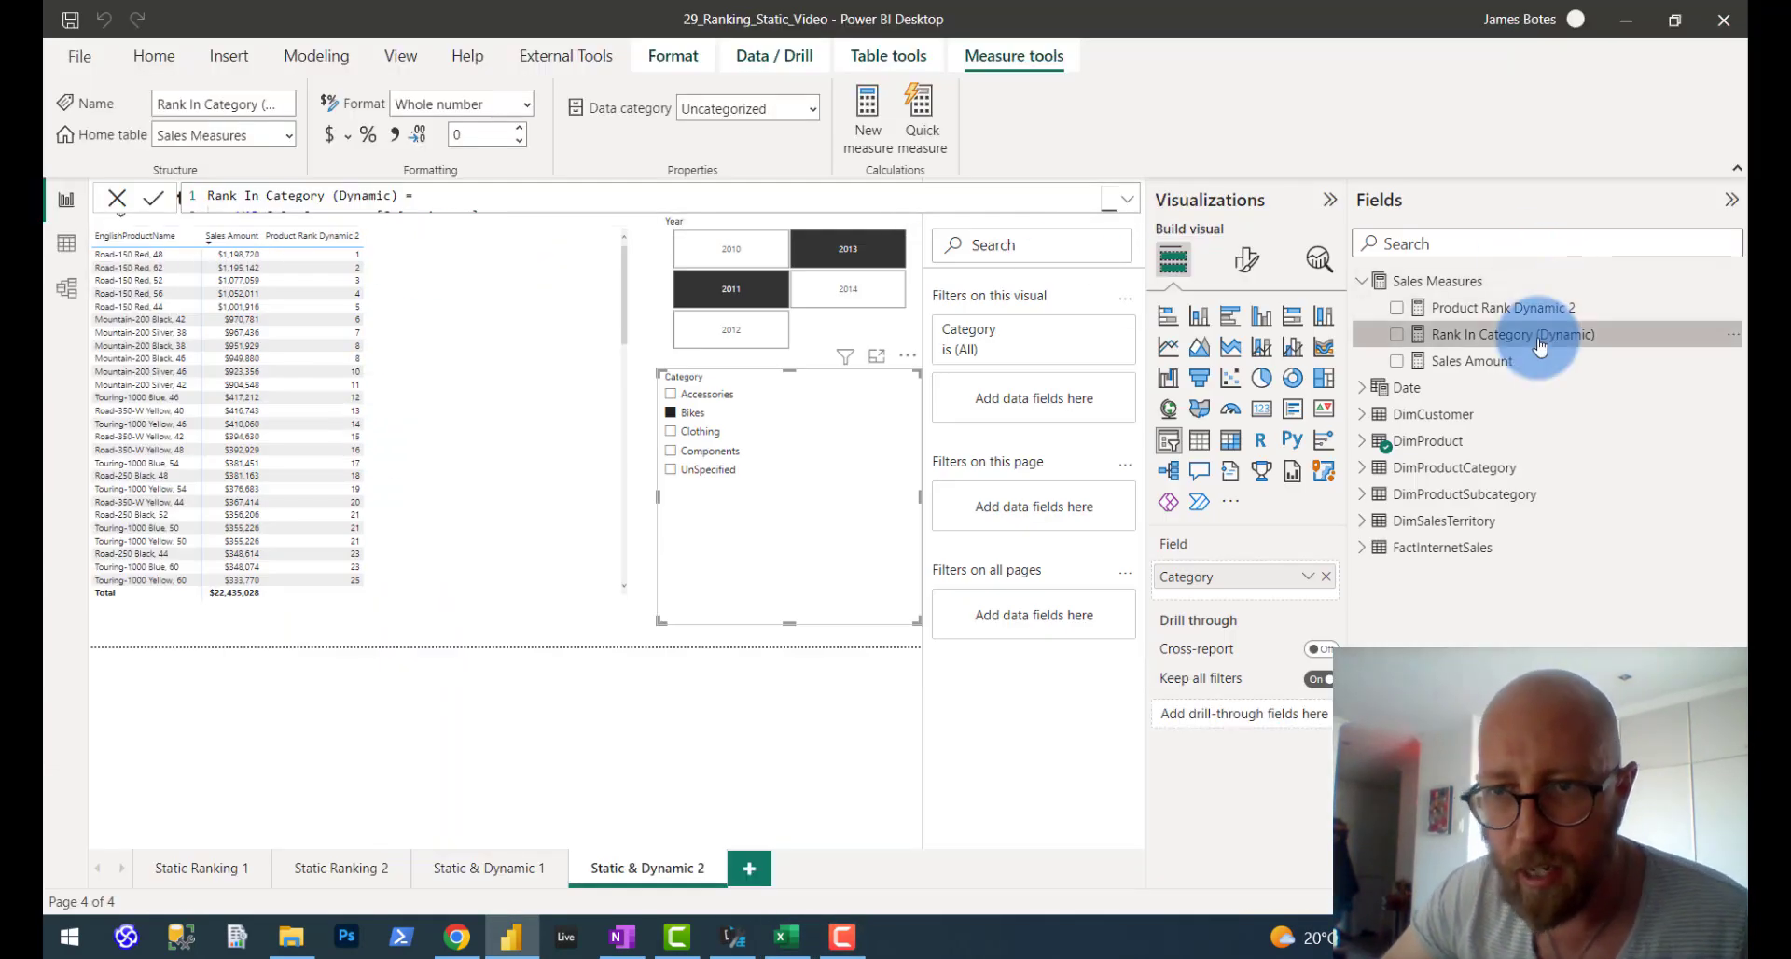
{"action": "left_click", "coordinate": [1127, 197]}
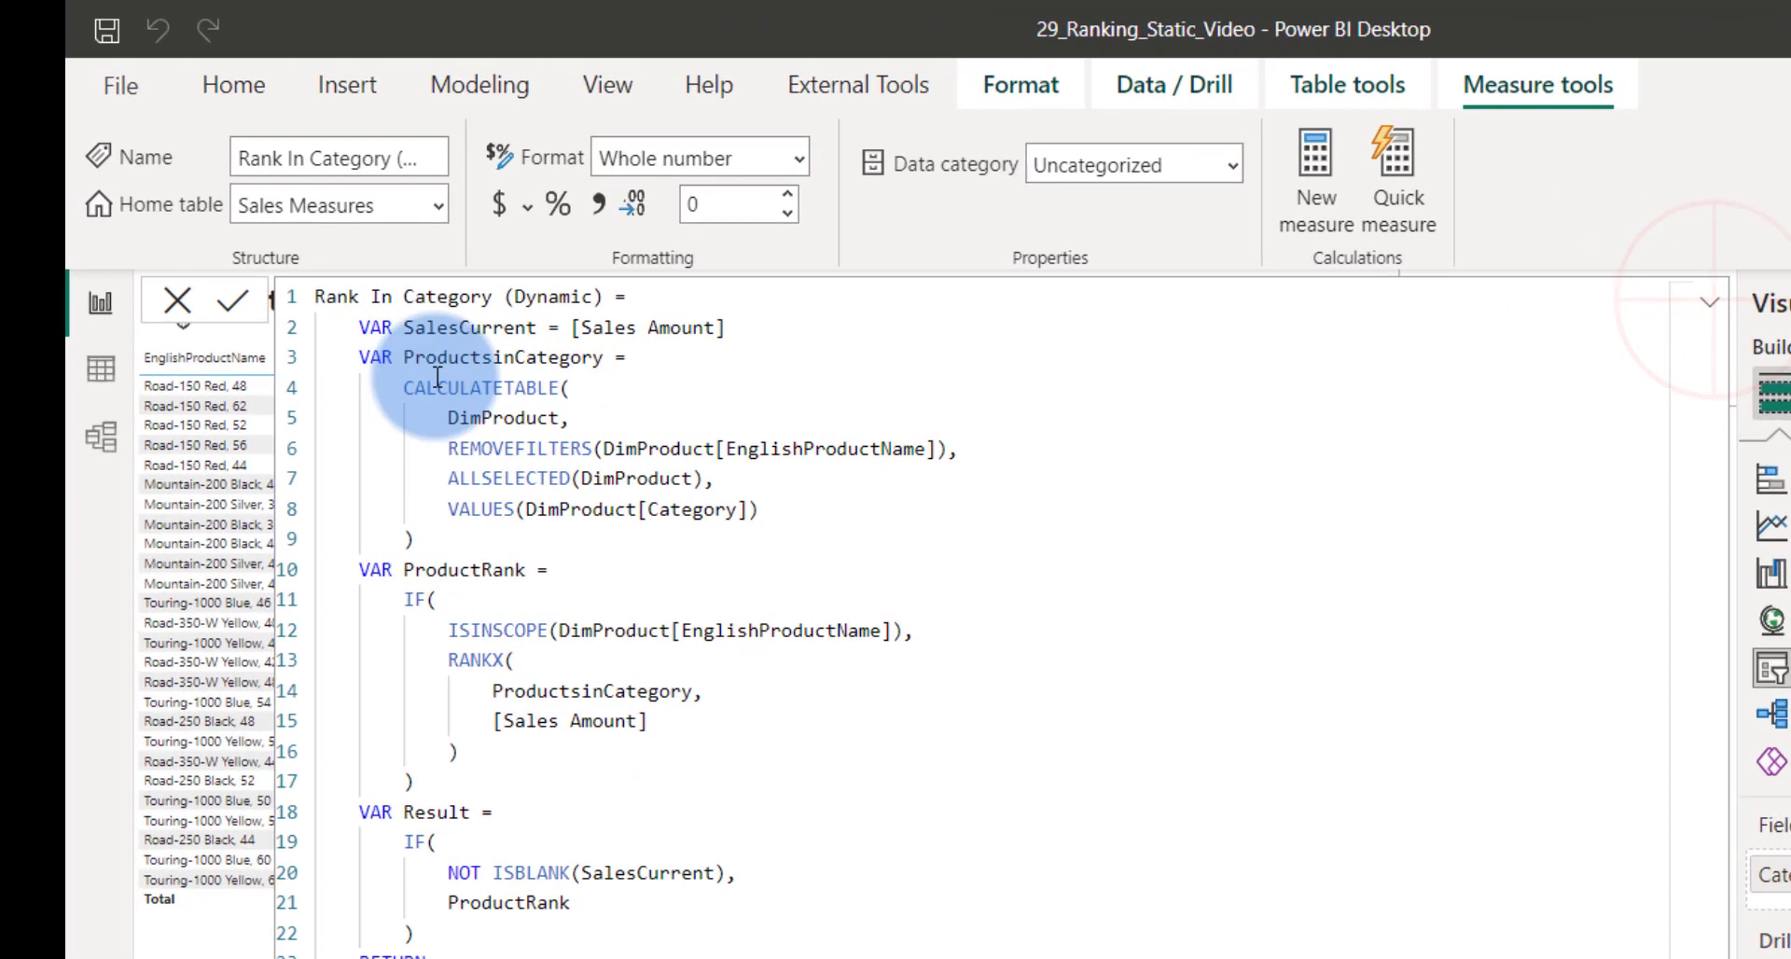
{"action": "left_click_drag", "start_coordinate": [315, 296], "coordinate": [616, 301]}
{"action": "left_click", "coordinate": [657, 391]}
{"action": "left_click", "coordinate": [429, 389]}
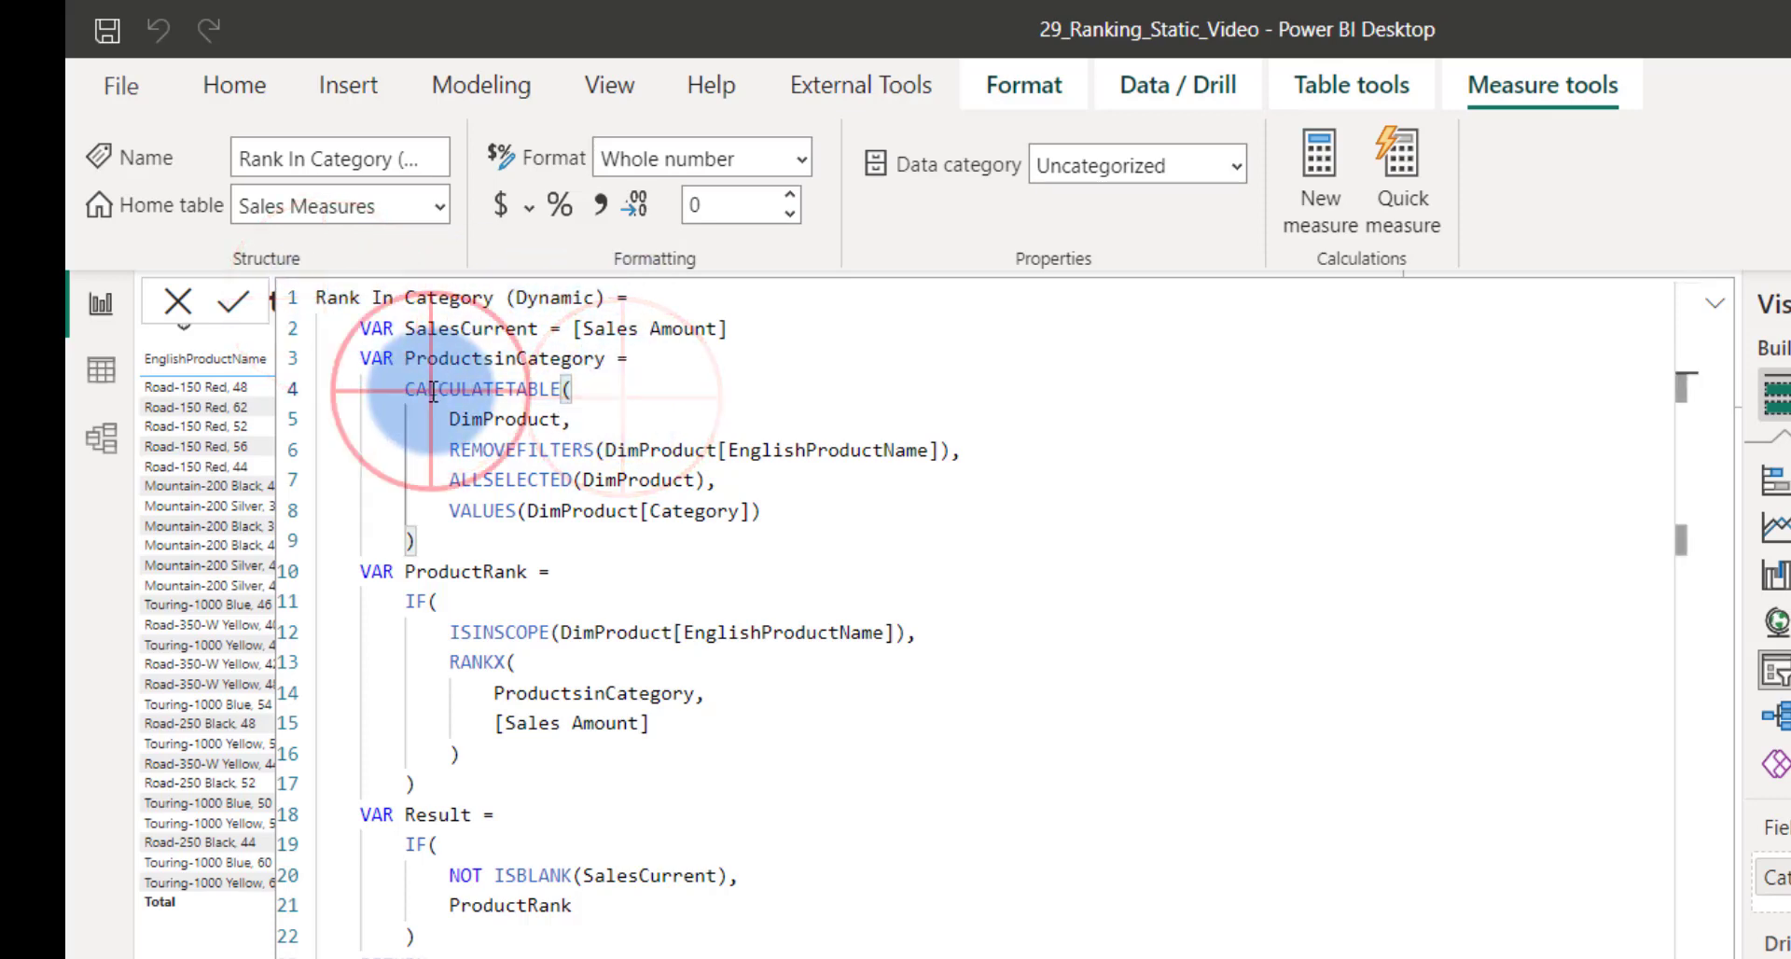
{"action": "left_click_drag", "start_coordinate": [359, 330], "coordinate": [743, 330]}
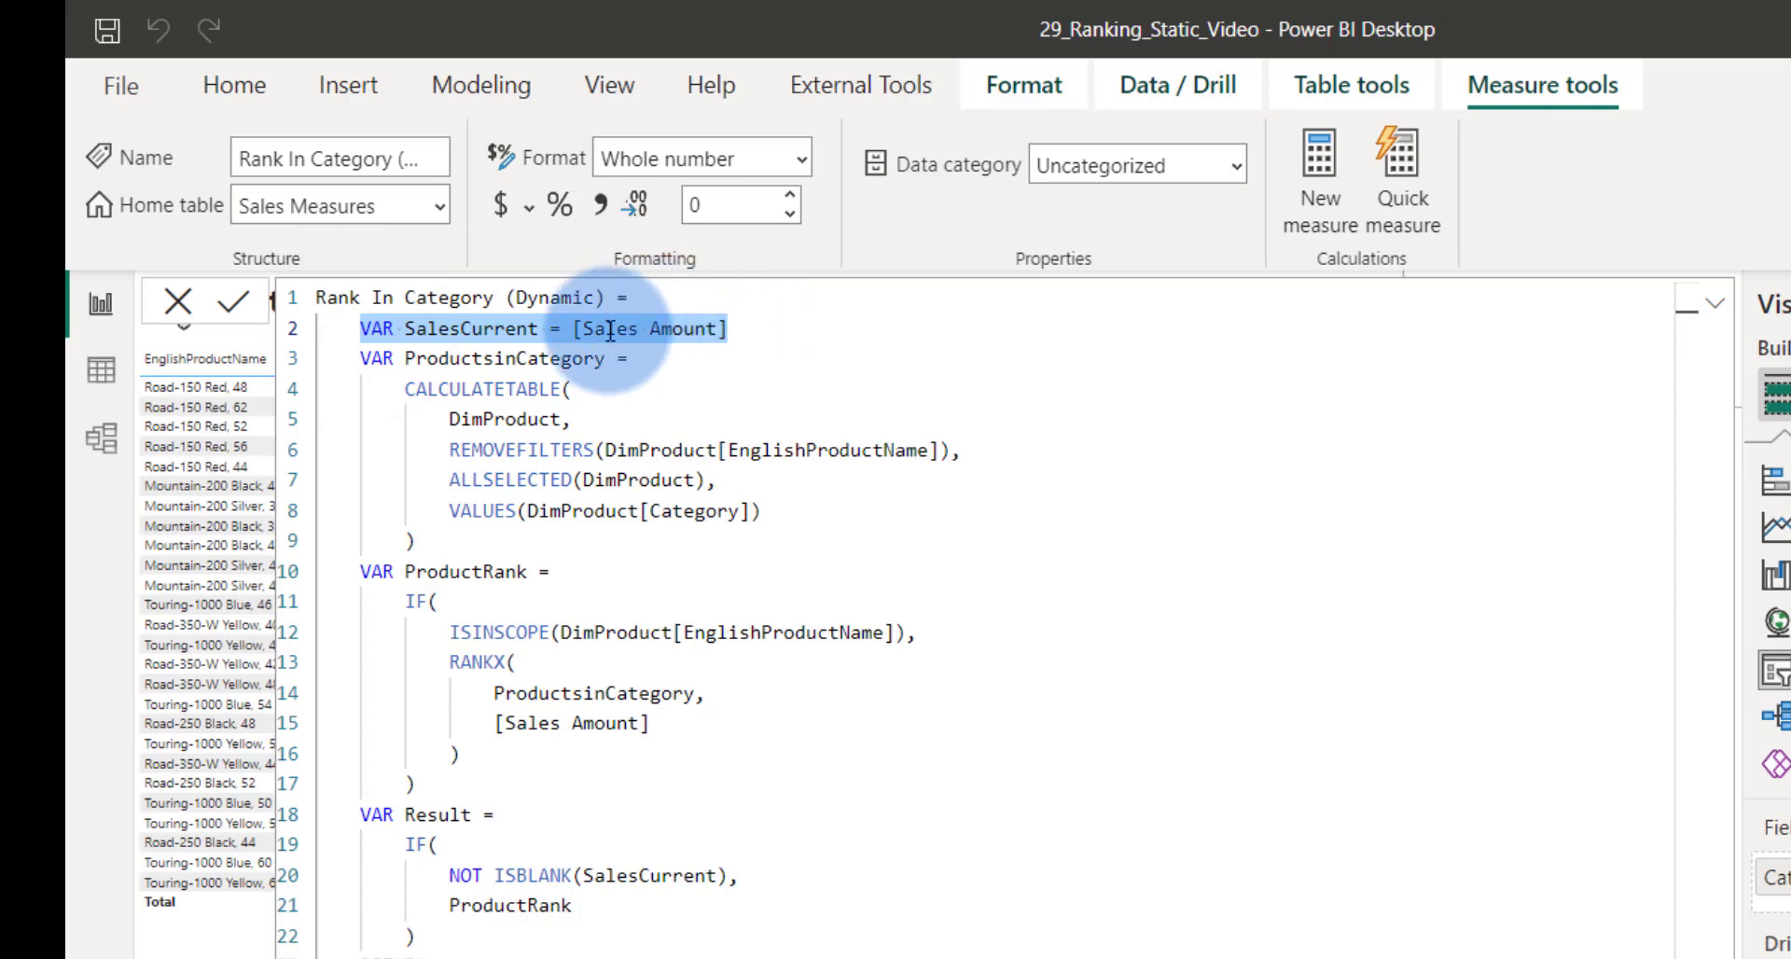
Examine the [Sales Amount] reference in SalesCurrent and the RANKX arguments, highlighting its ProductsinCategory table argument.
{"action": "left_click_drag", "start_coordinate": [574, 329], "coordinate": [742, 333]}
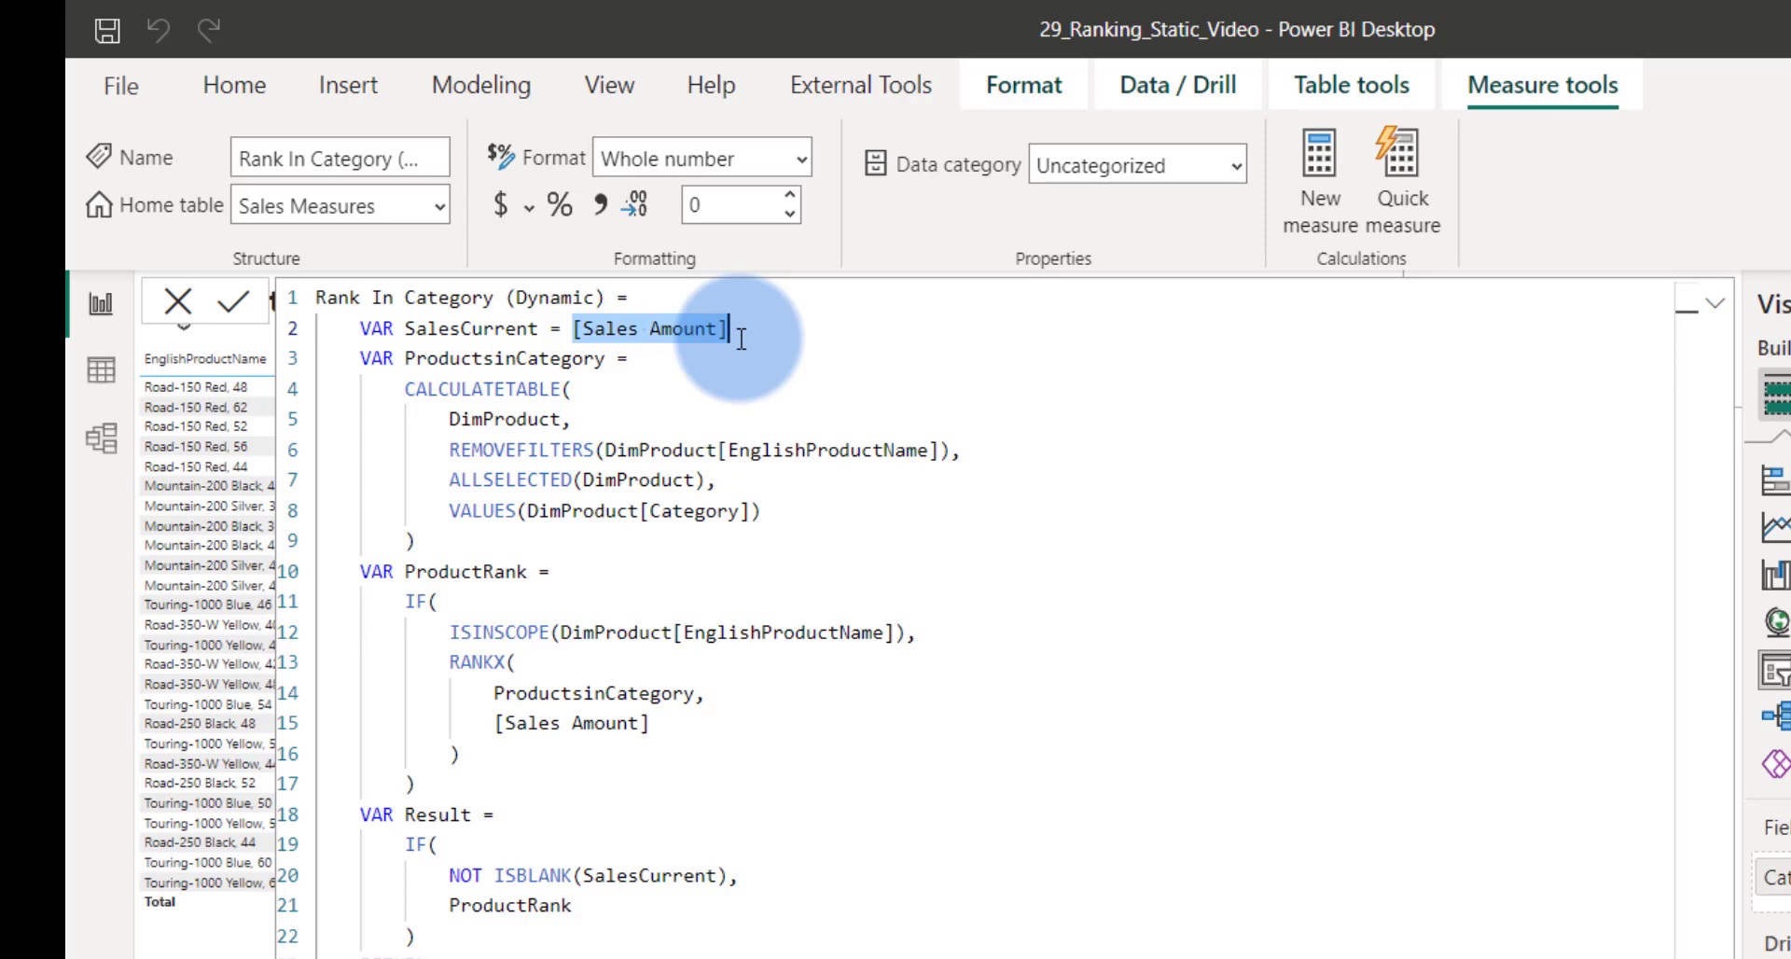
{"action": "left_click", "coordinate": [732, 415]}
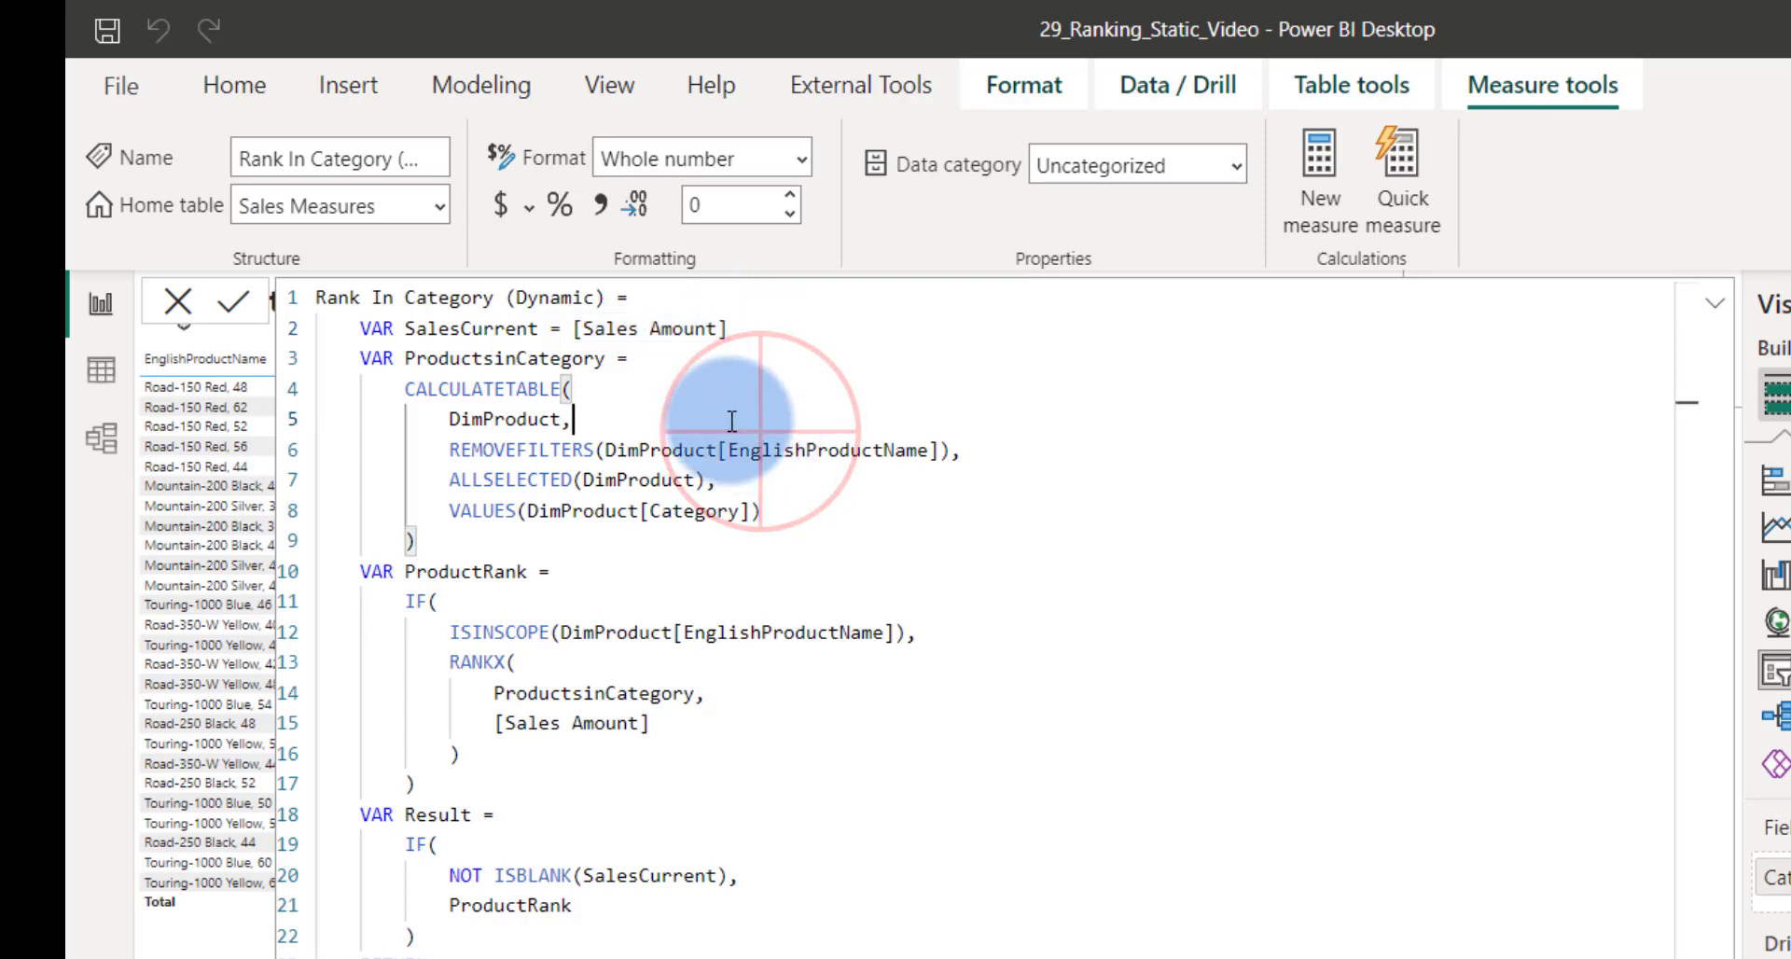
{"action": "left_click", "coordinate": [457, 631]}
{"action": "left_click_drag", "start_coordinate": [451, 661], "coordinate": [655, 730]}
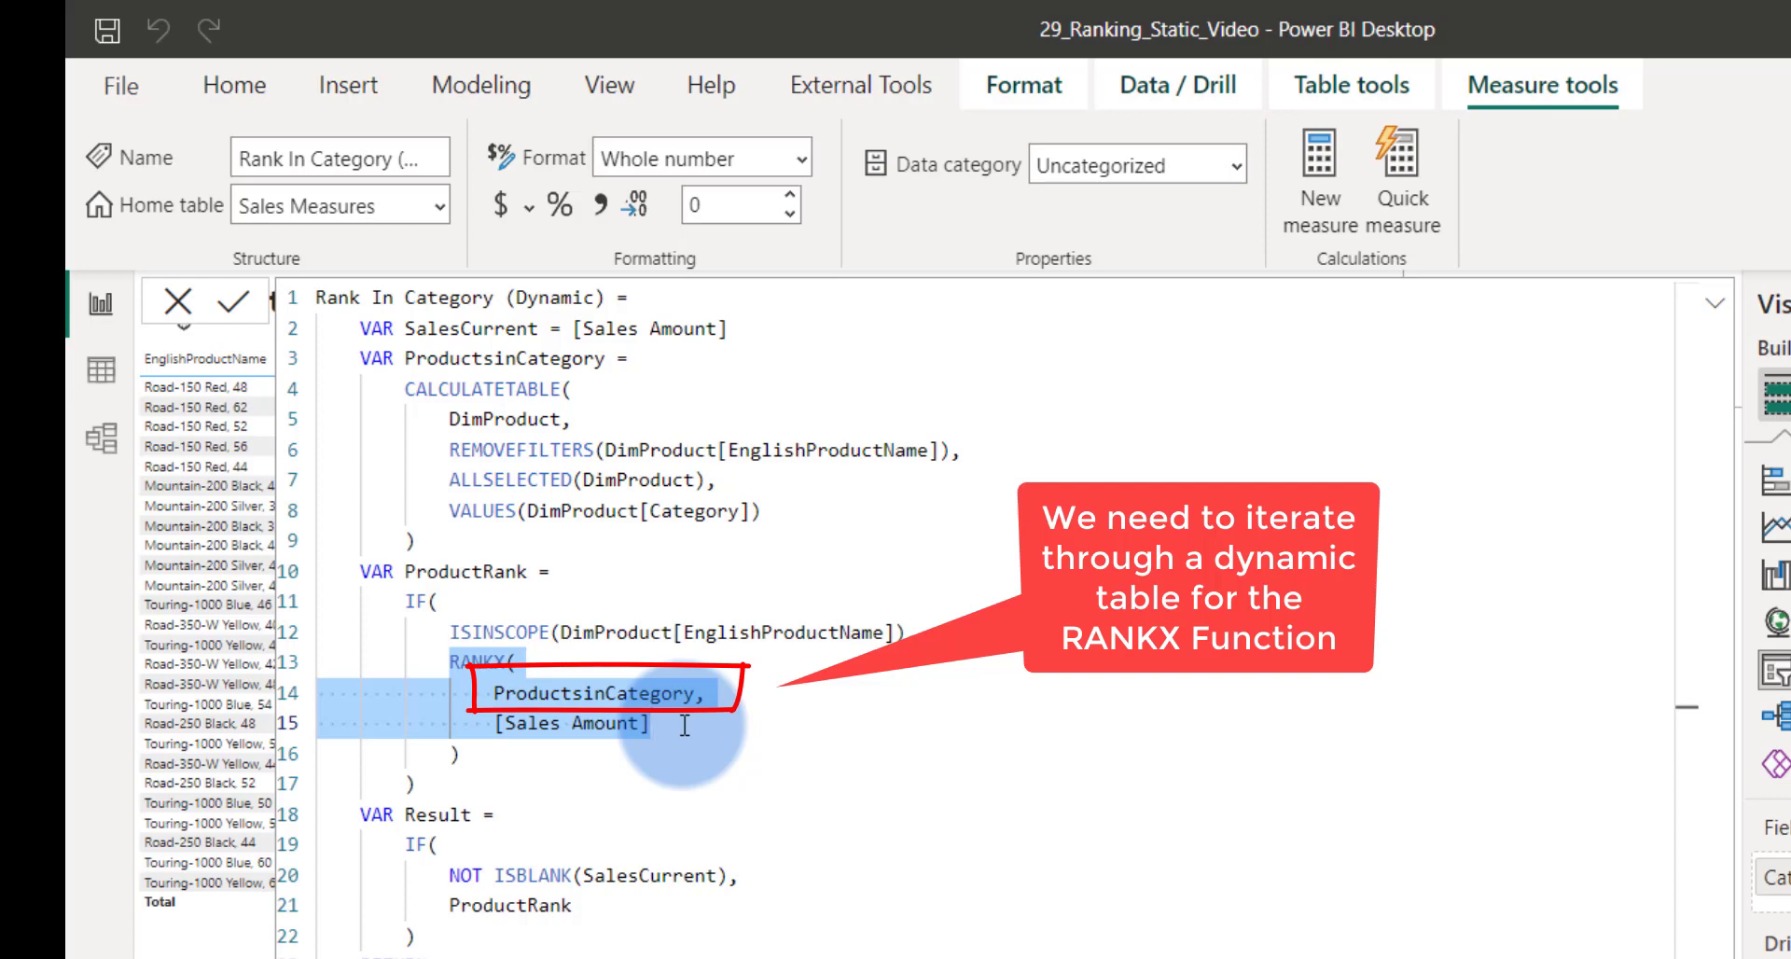
{"action": "left_click", "coordinate": [684, 724]}
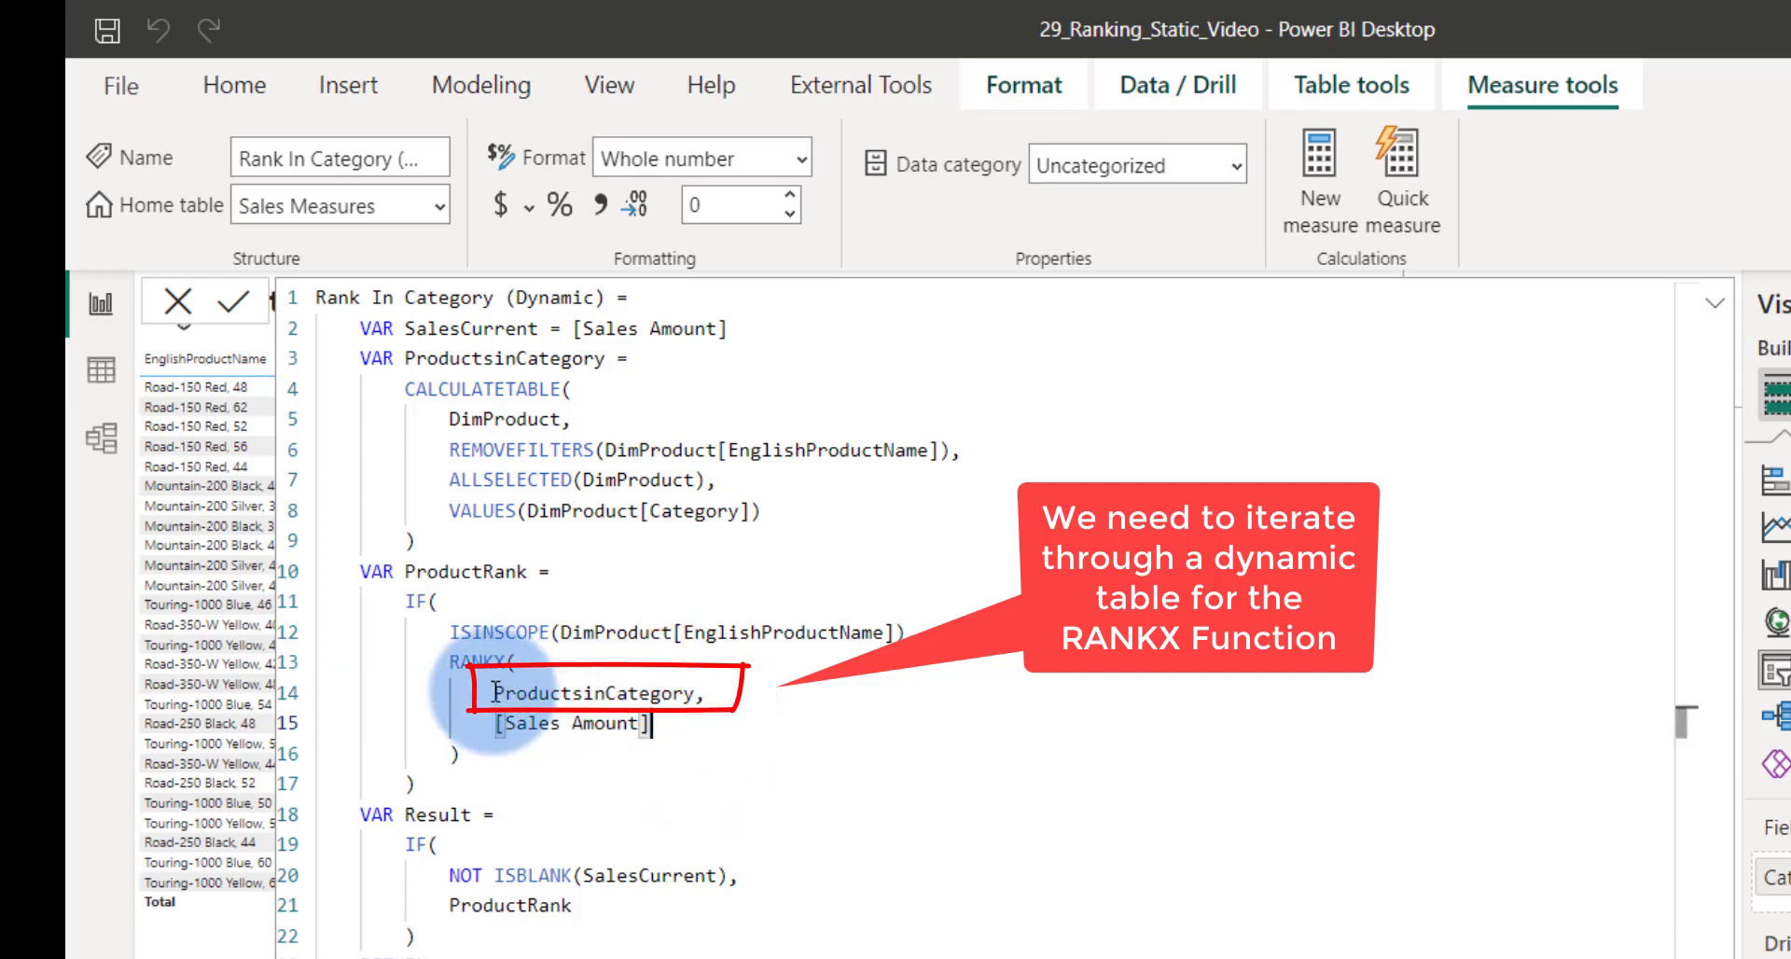
{"action": "left_click_drag", "start_coordinate": [495, 693], "coordinate": [695, 692]}
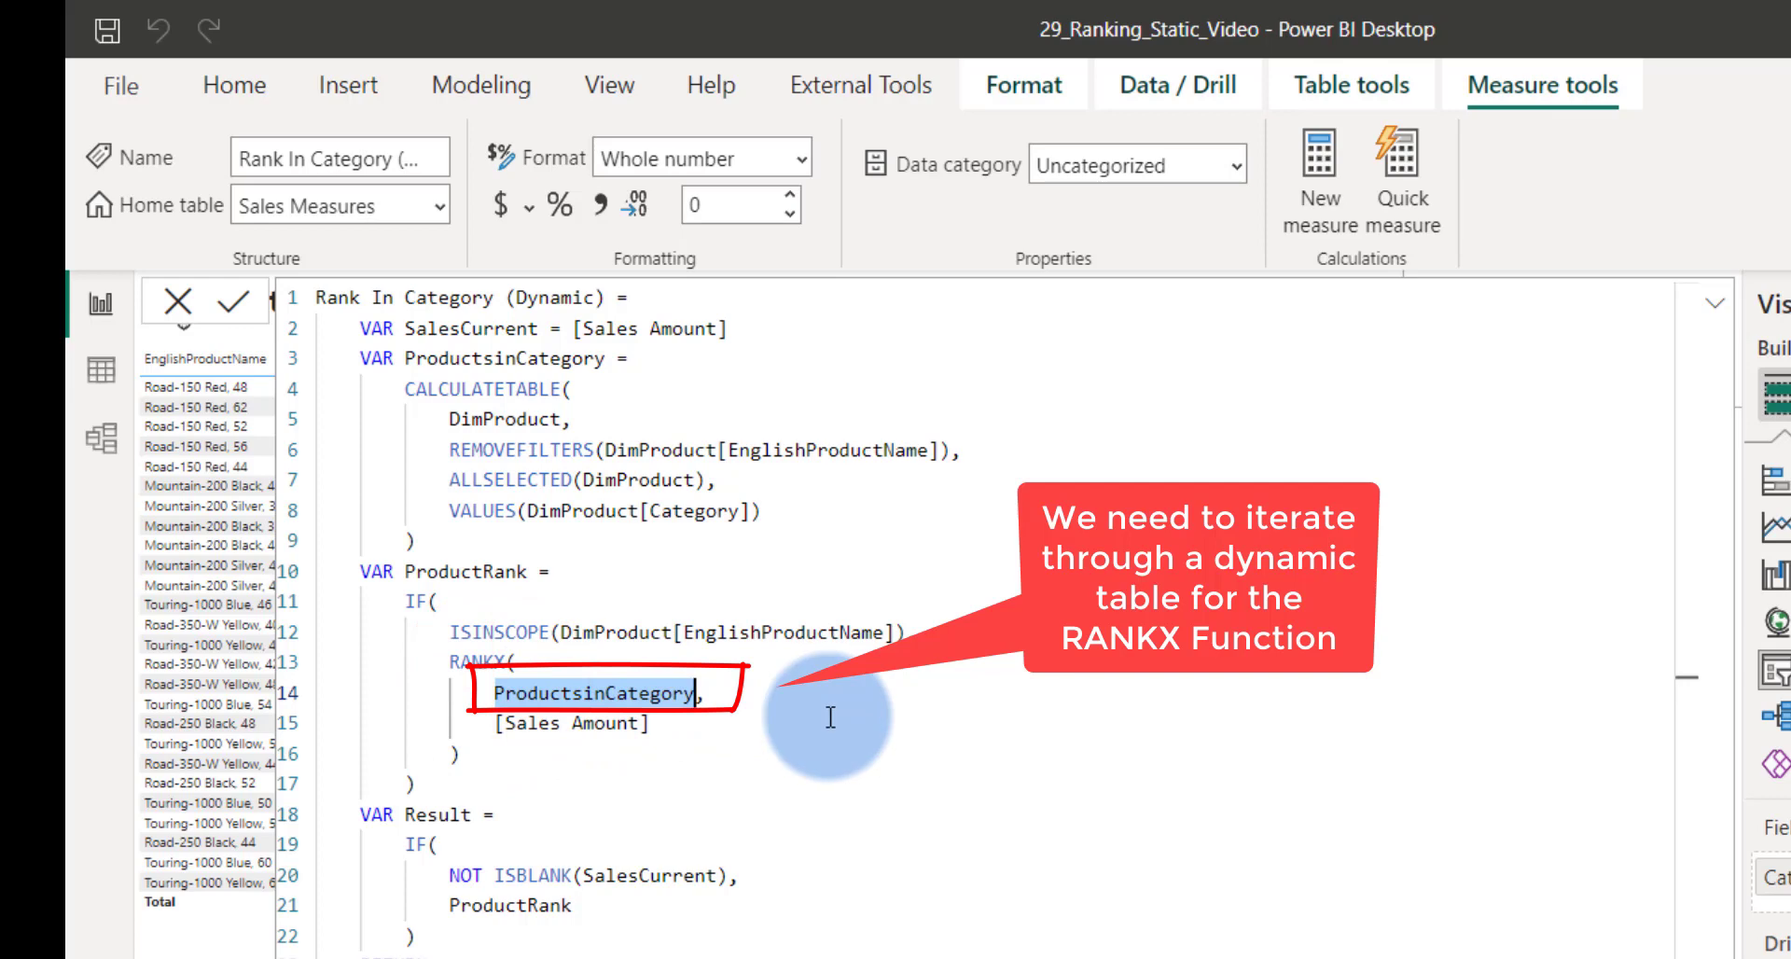
Highlight the ProductsinCategory variable and examine its CALCULATETABLE expression over DimProduct.
{"action": "left_click_drag", "start_coordinate": [359, 357], "coordinate": [518, 510]}
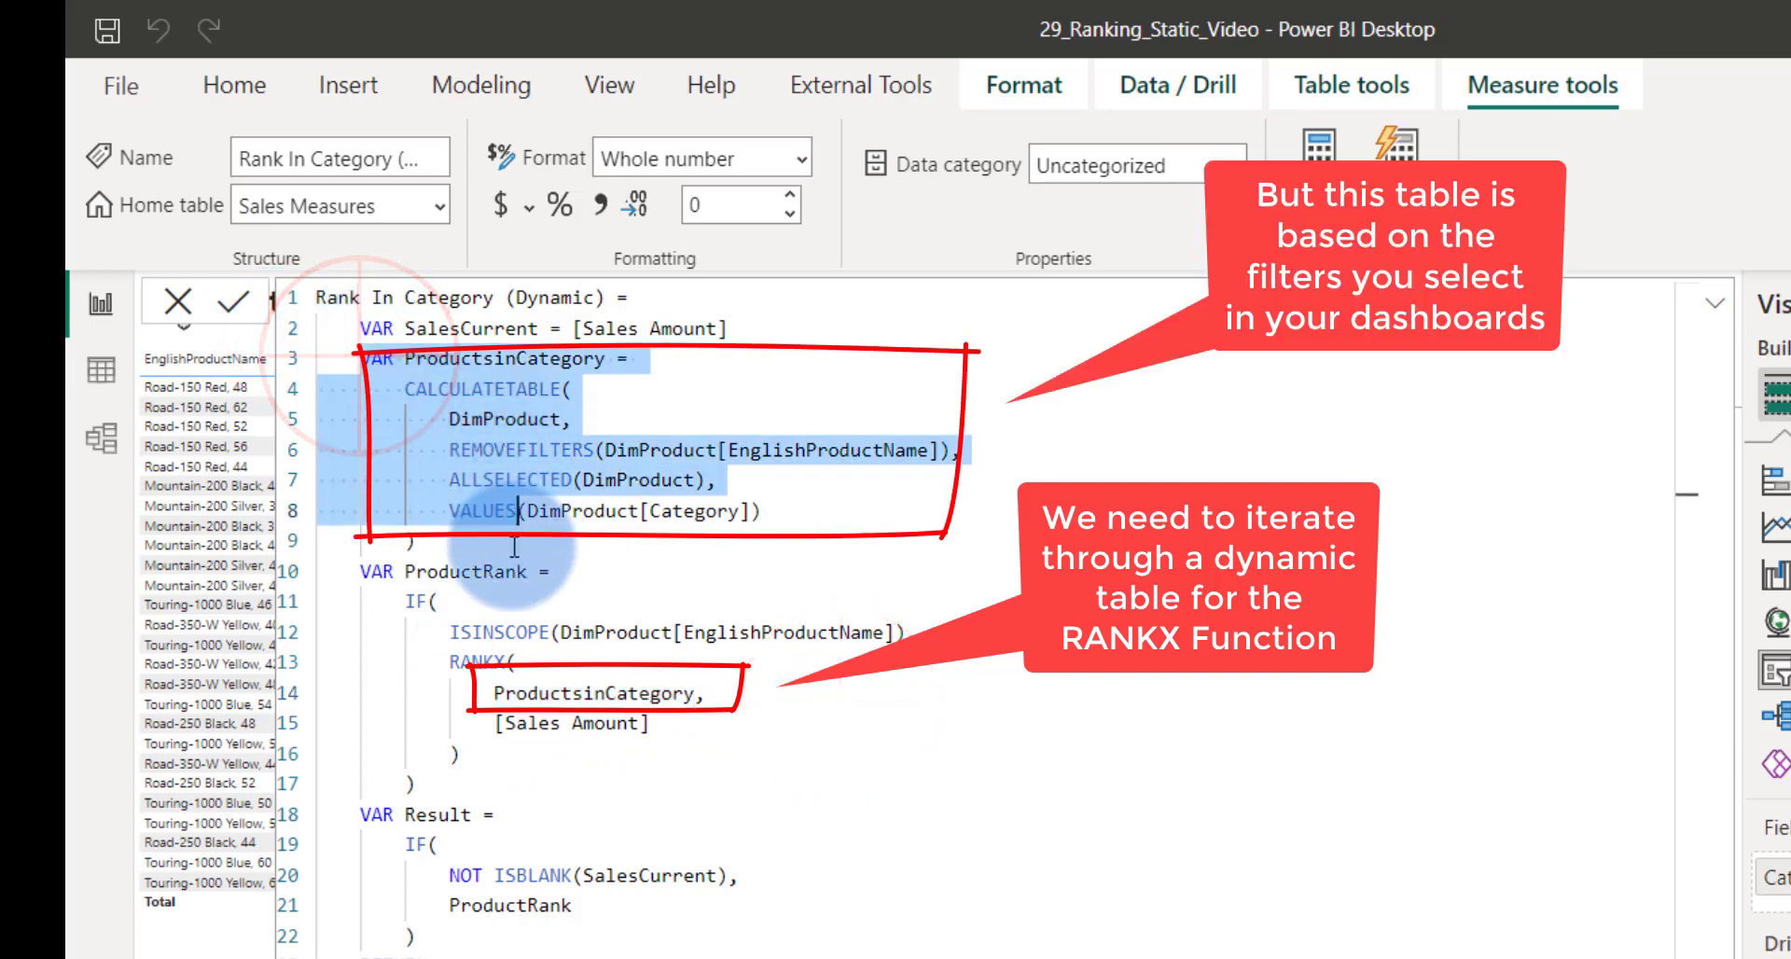
{"action": "left_click_drag", "start_coordinate": [404, 388], "coordinate": [576, 564]}
{"action": "left_click", "coordinate": [436, 509]}
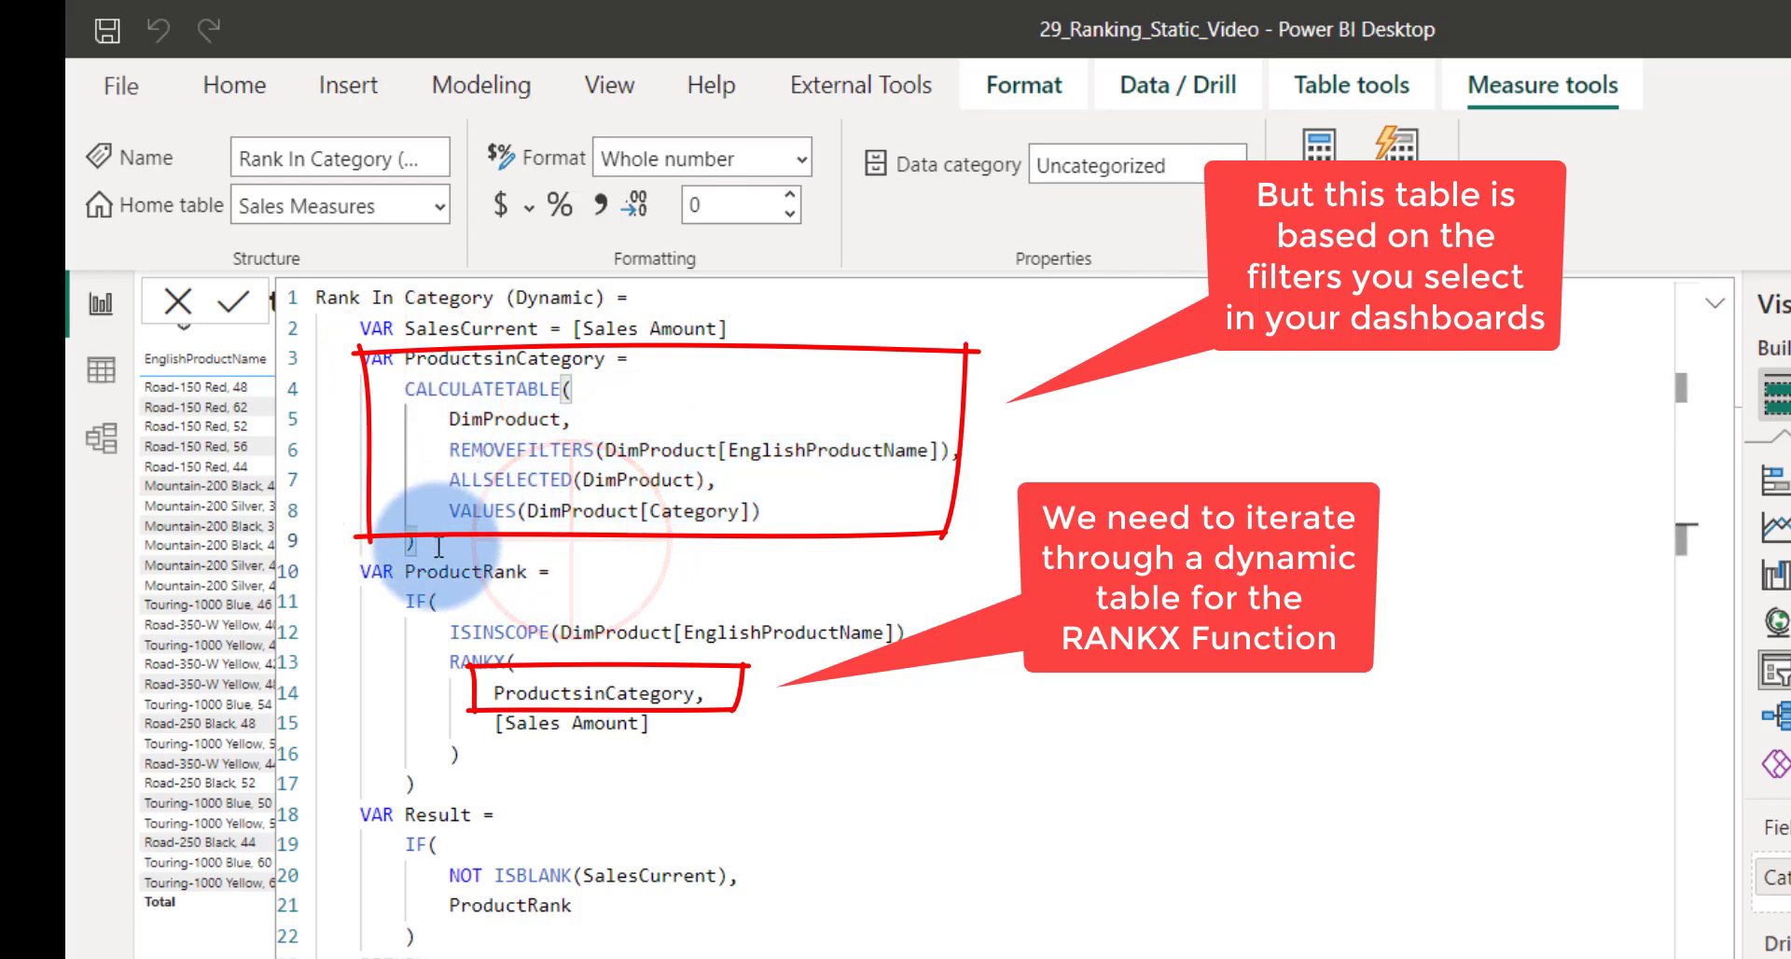
{"action": "left_click_drag", "start_coordinate": [439, 547], "coordinate": [214, 372]}
{"action": "left_click", "coordinate": [417, 390]}
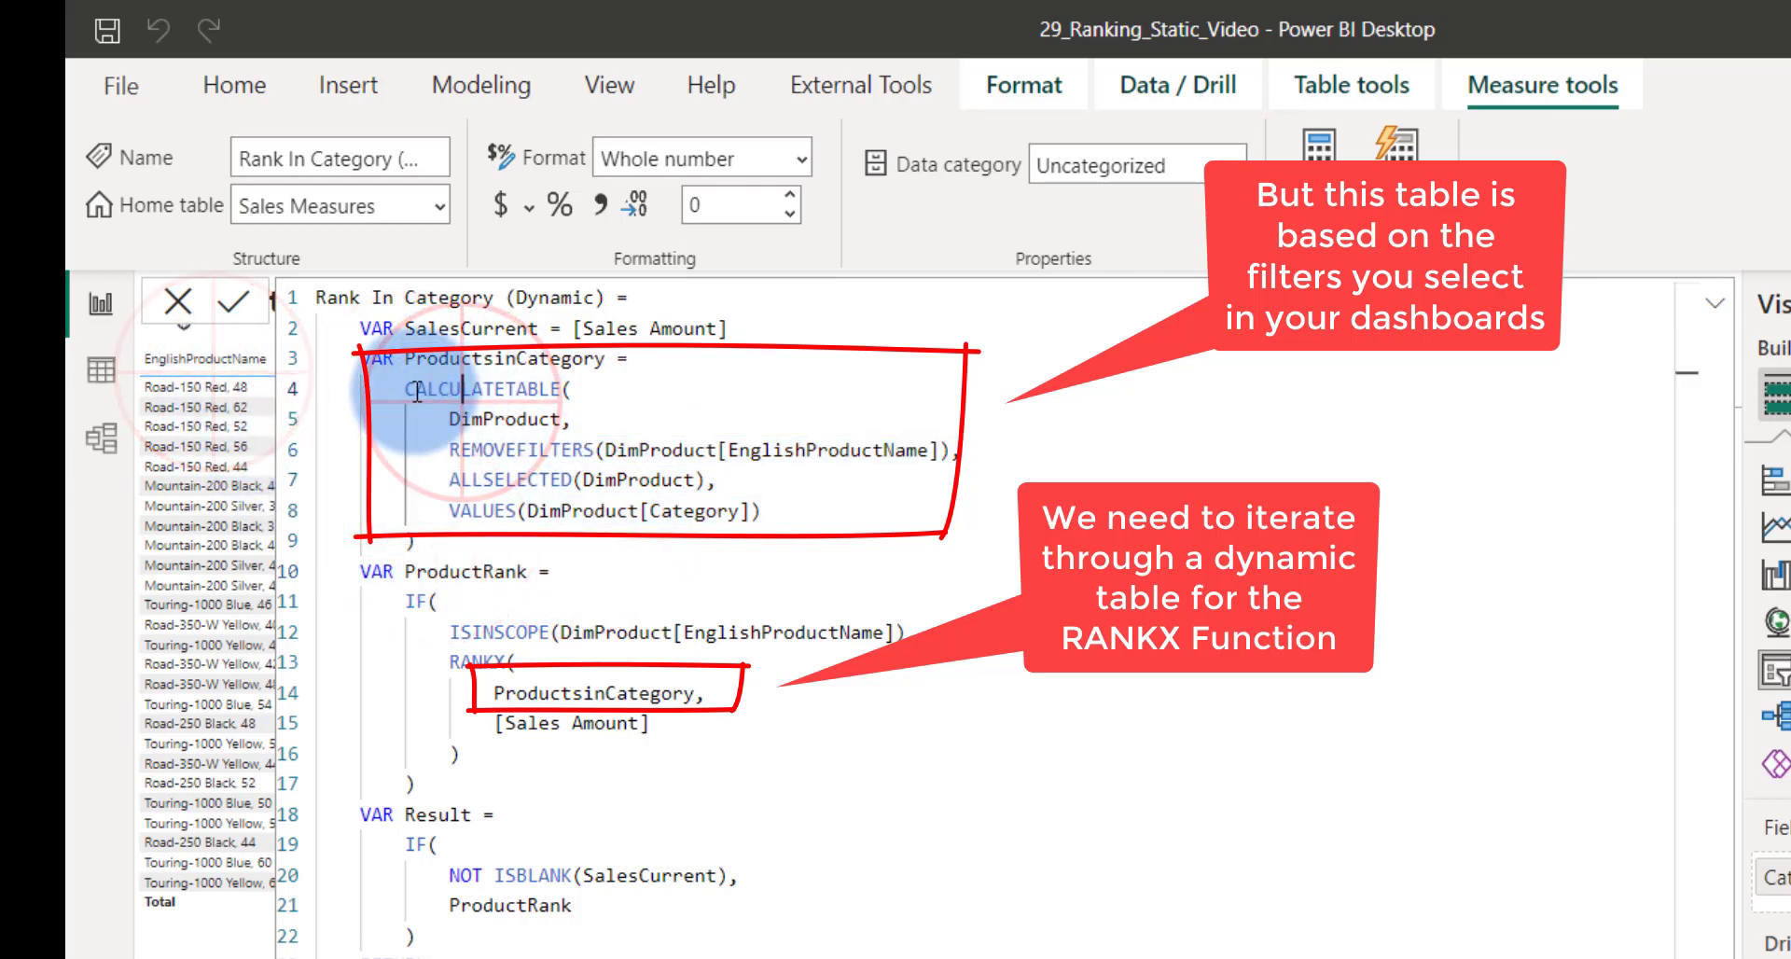
{"action": "left_click_drag", "start_coordinate": [417, 390], "coordinate": [486, 550]}
{"action": "left_click", "coordinate": [460, 420]}
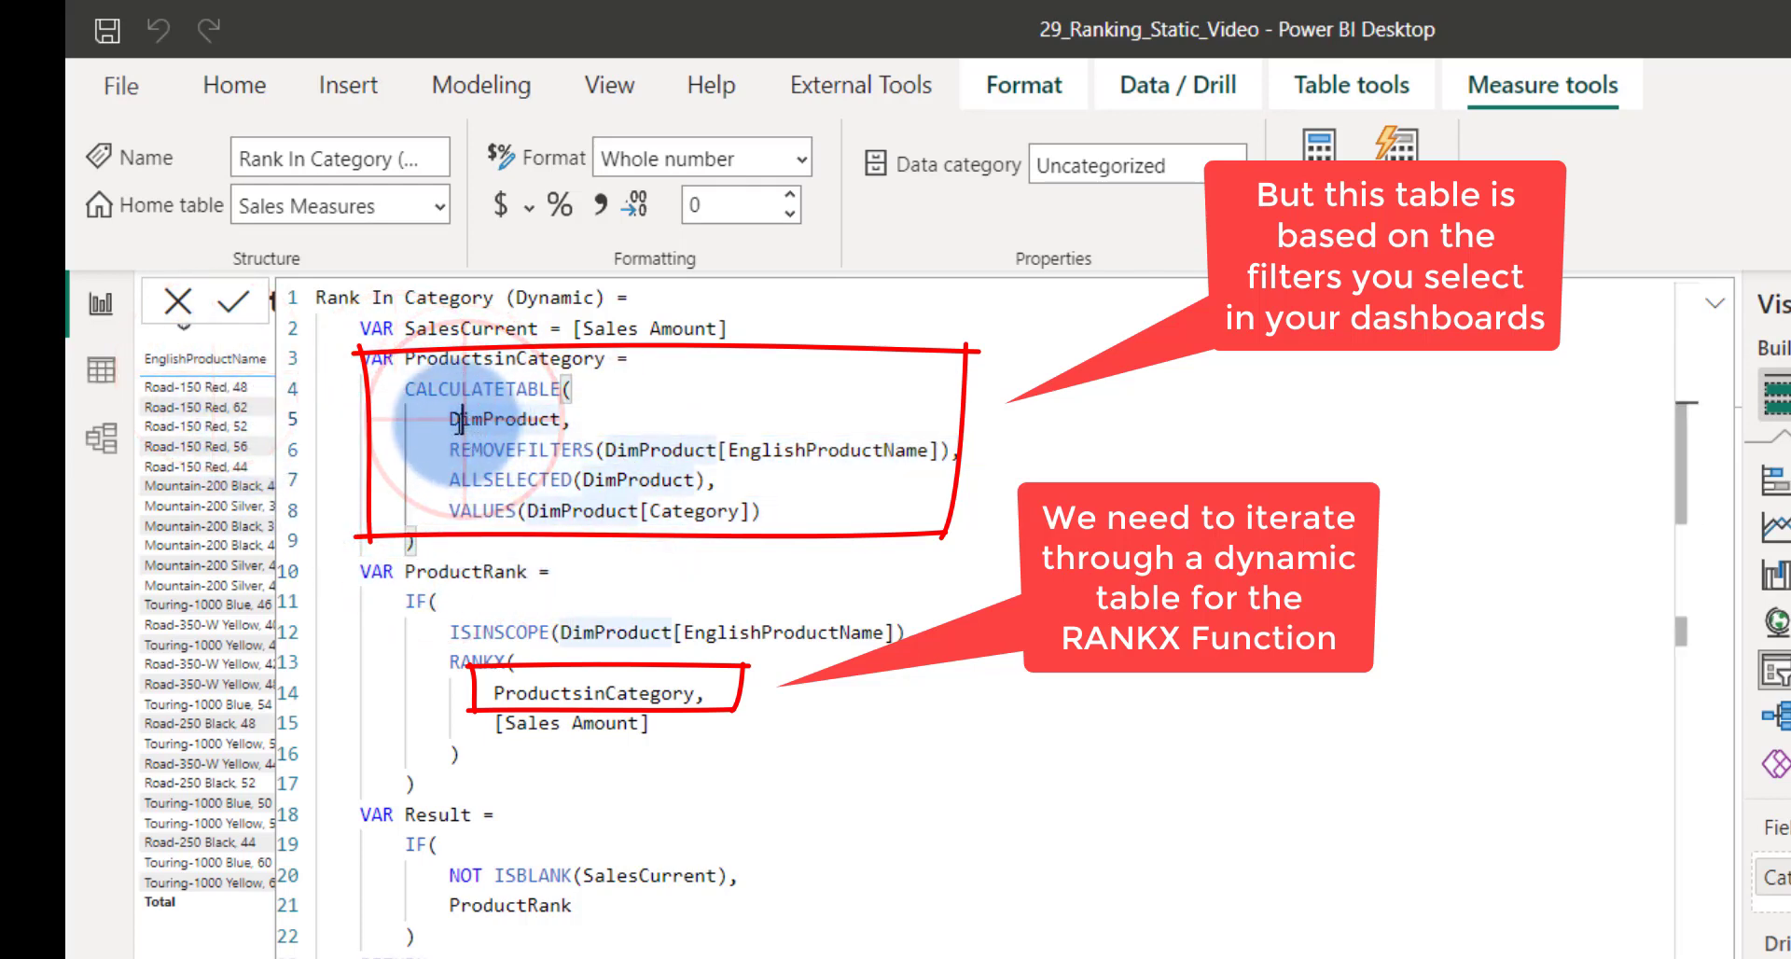
Examine the REMOVEFILTERS, ALLSELECTED and VALUES filter arguments of the CALCULATETABLE expression one by one.
{"action": "left_click", "coordinate": [587, 451]}
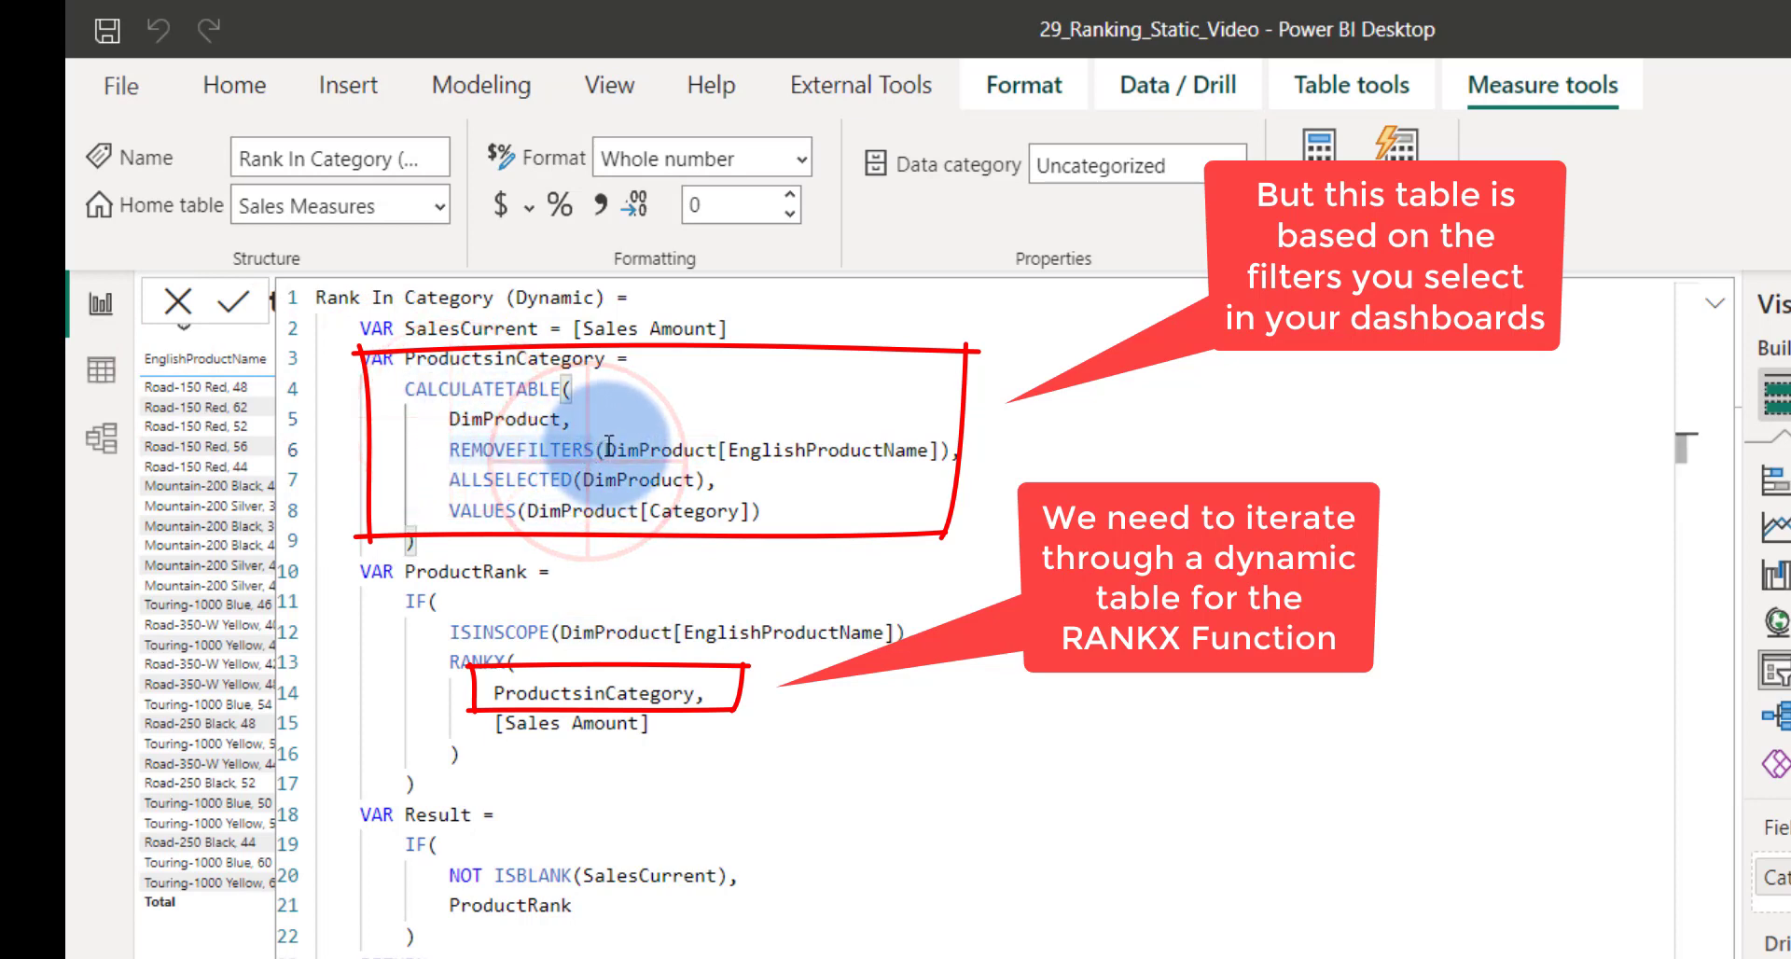
{"action": "left_click_drag", "start_coordinate": [608, 447], "coordinate": [893, 446]}
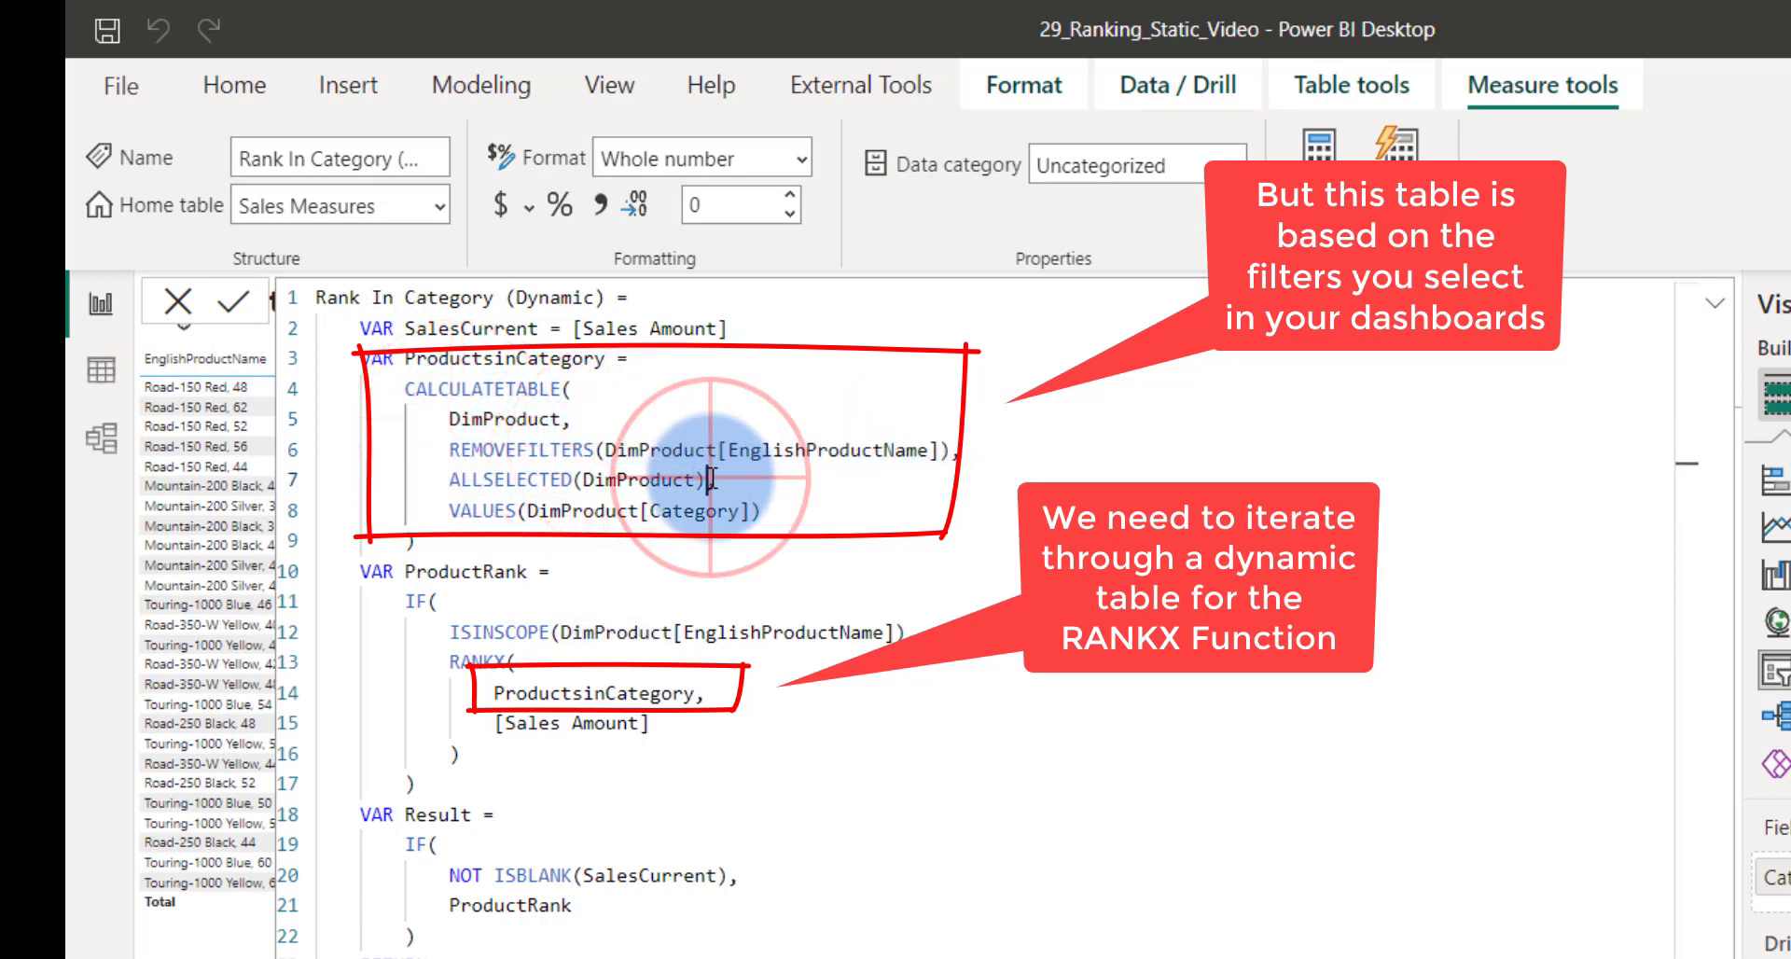
{"action": "left_click_drag", "start_coordinate": [452, 479], "coordinate": [706, 478]}
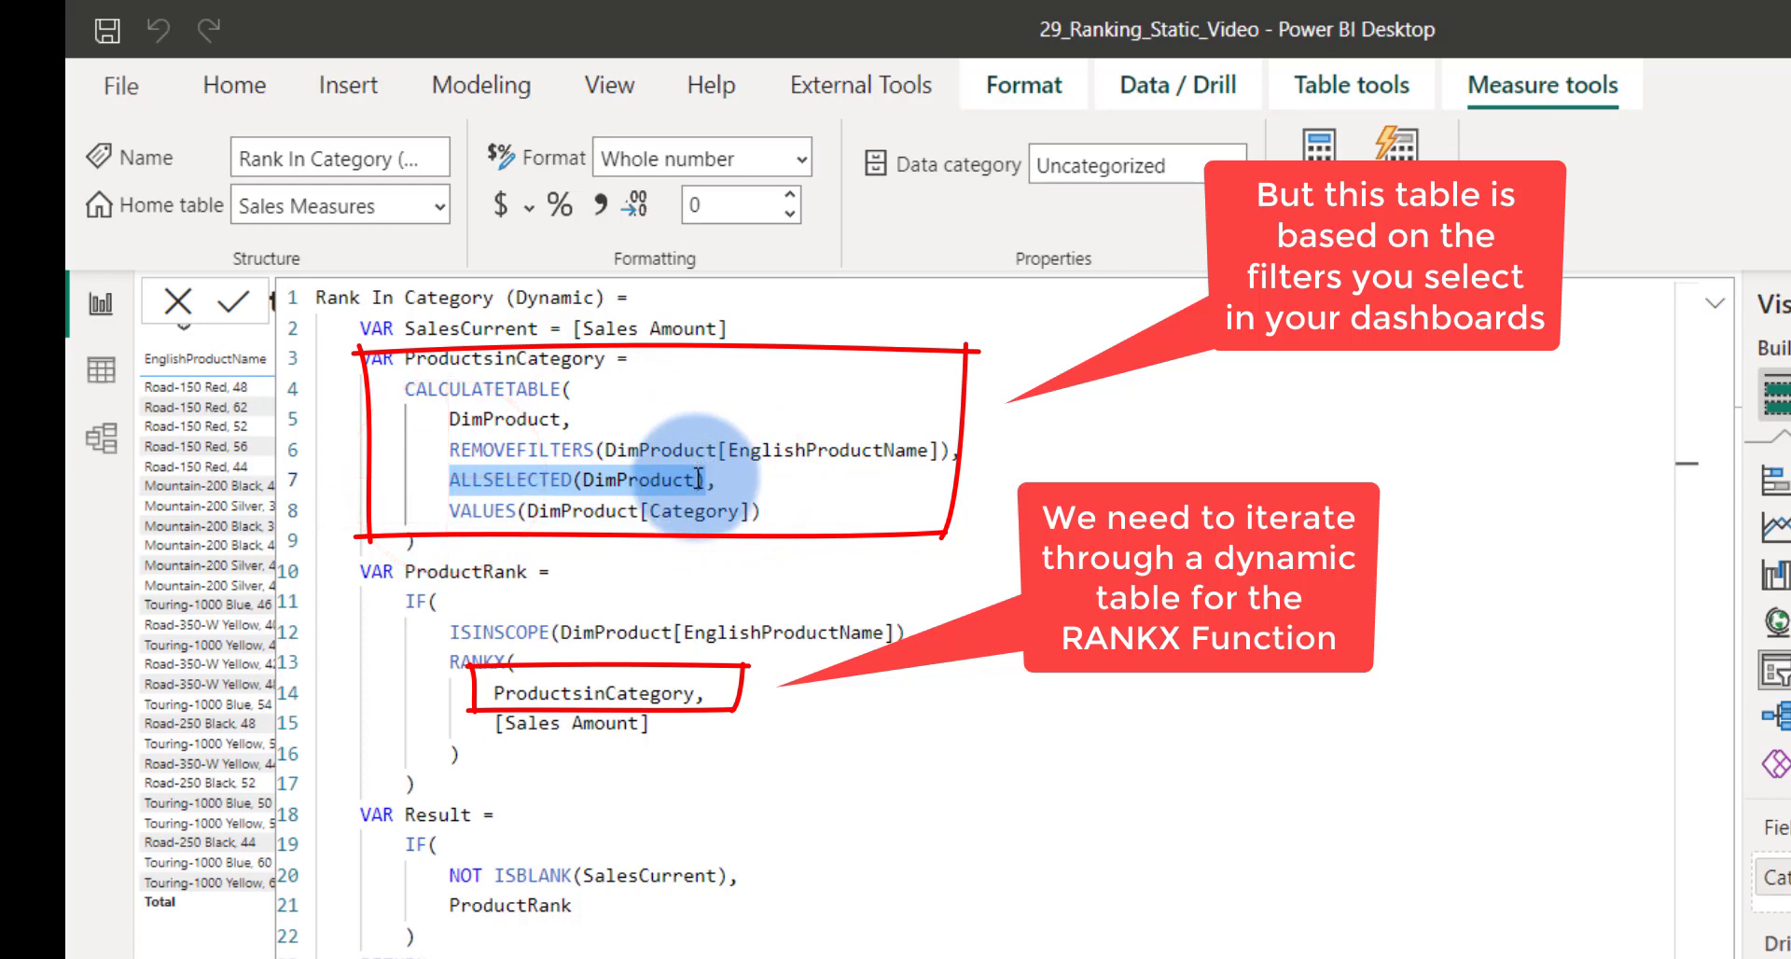
{"action": "left_click", "coordinate": [440, 515]}
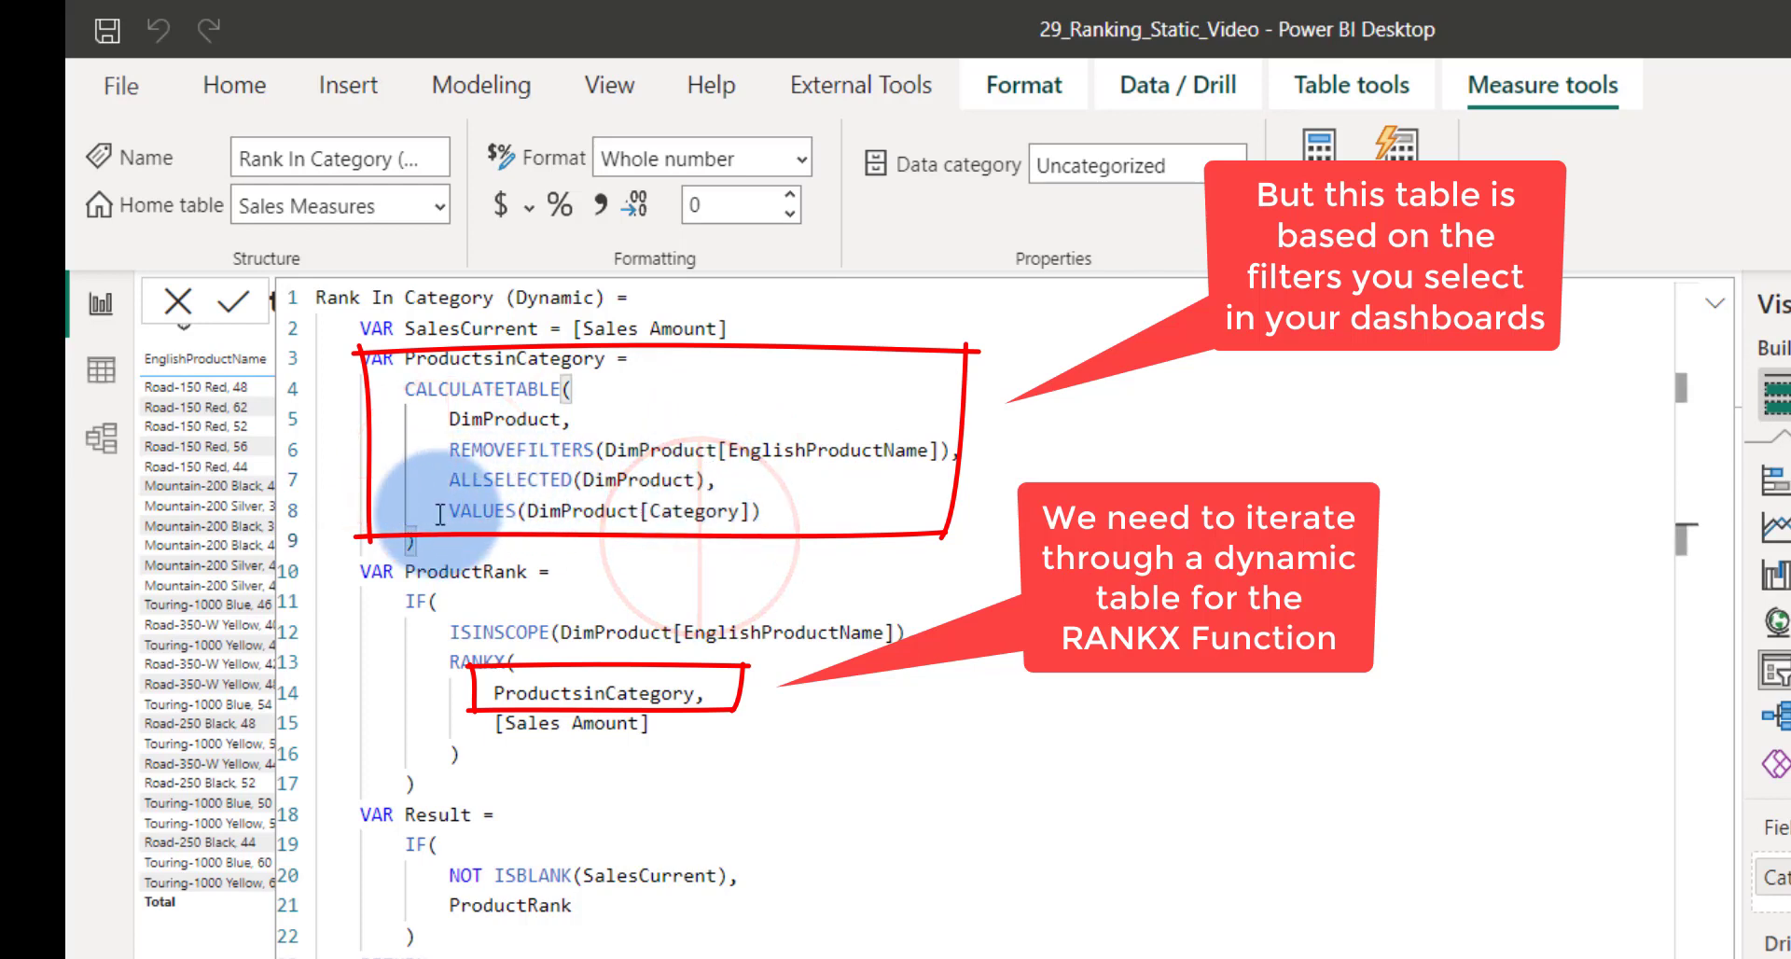
{"action": "left_click_drag", "start_coordinate": [450, 515], "coordinate": [920, 537]}
Switch to DAX Studio, run the EVALUATE query containing the CALCULATETABLE expression and look over the returned product table.
{"action": "key", "text": "alt+Tab"}
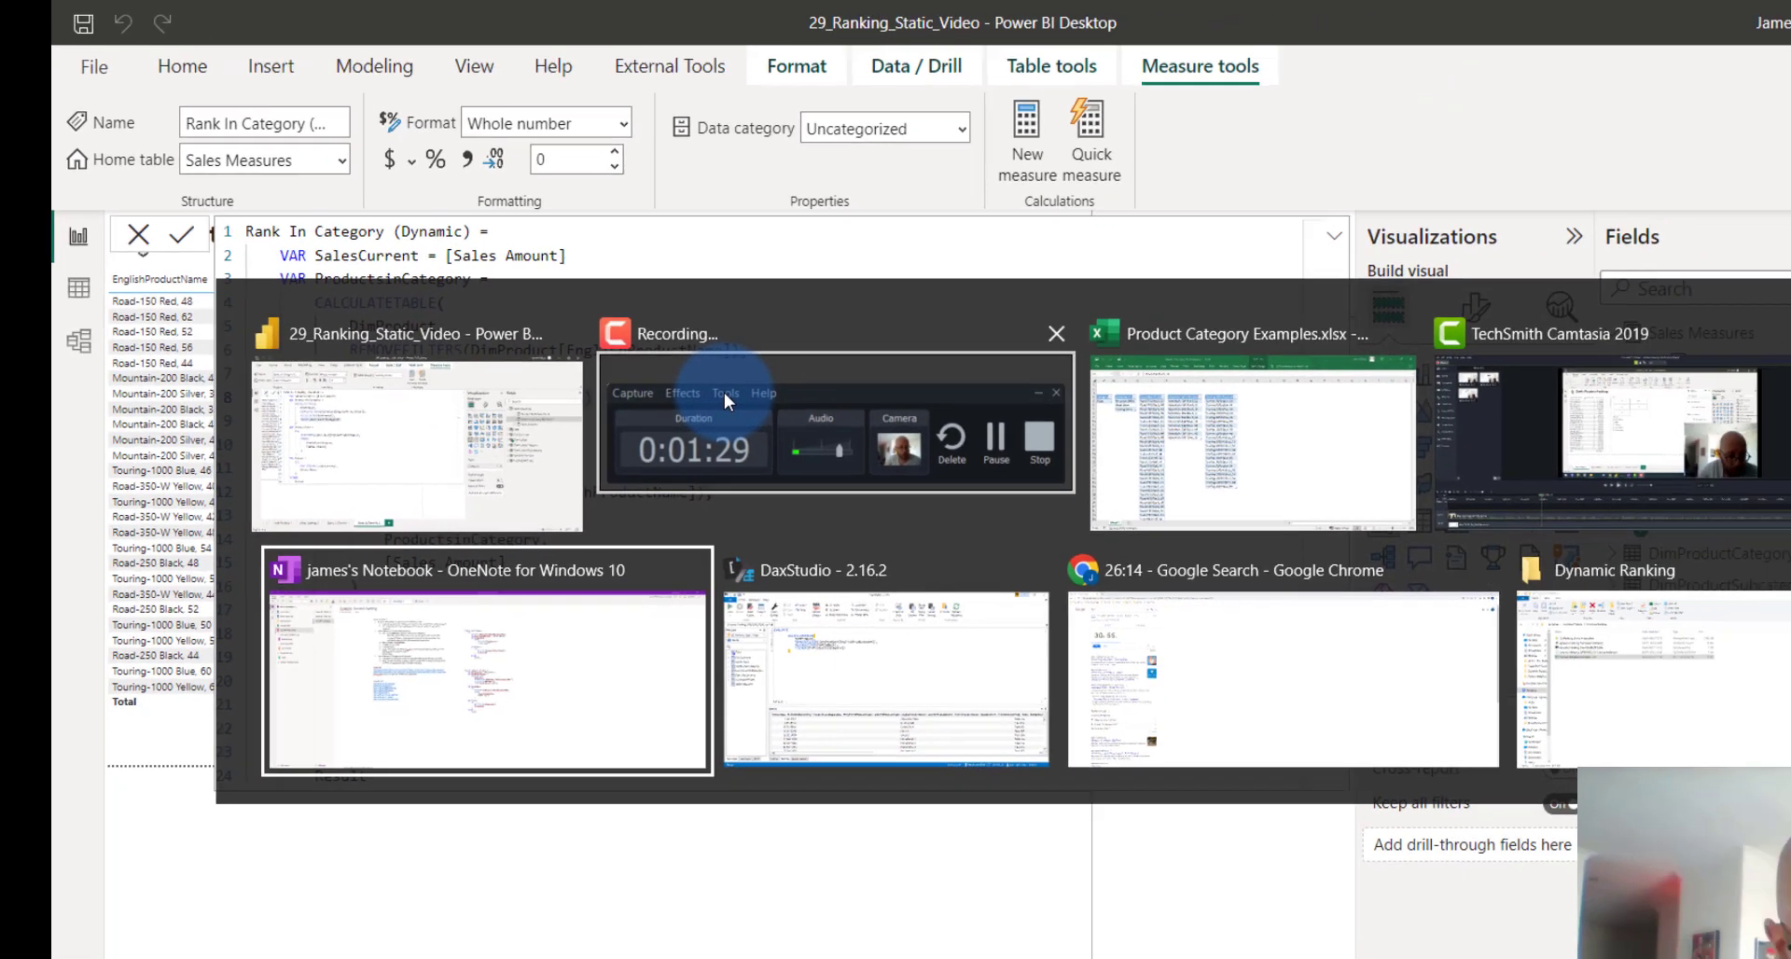
{"action": "key", "text": "alt+Tab"}
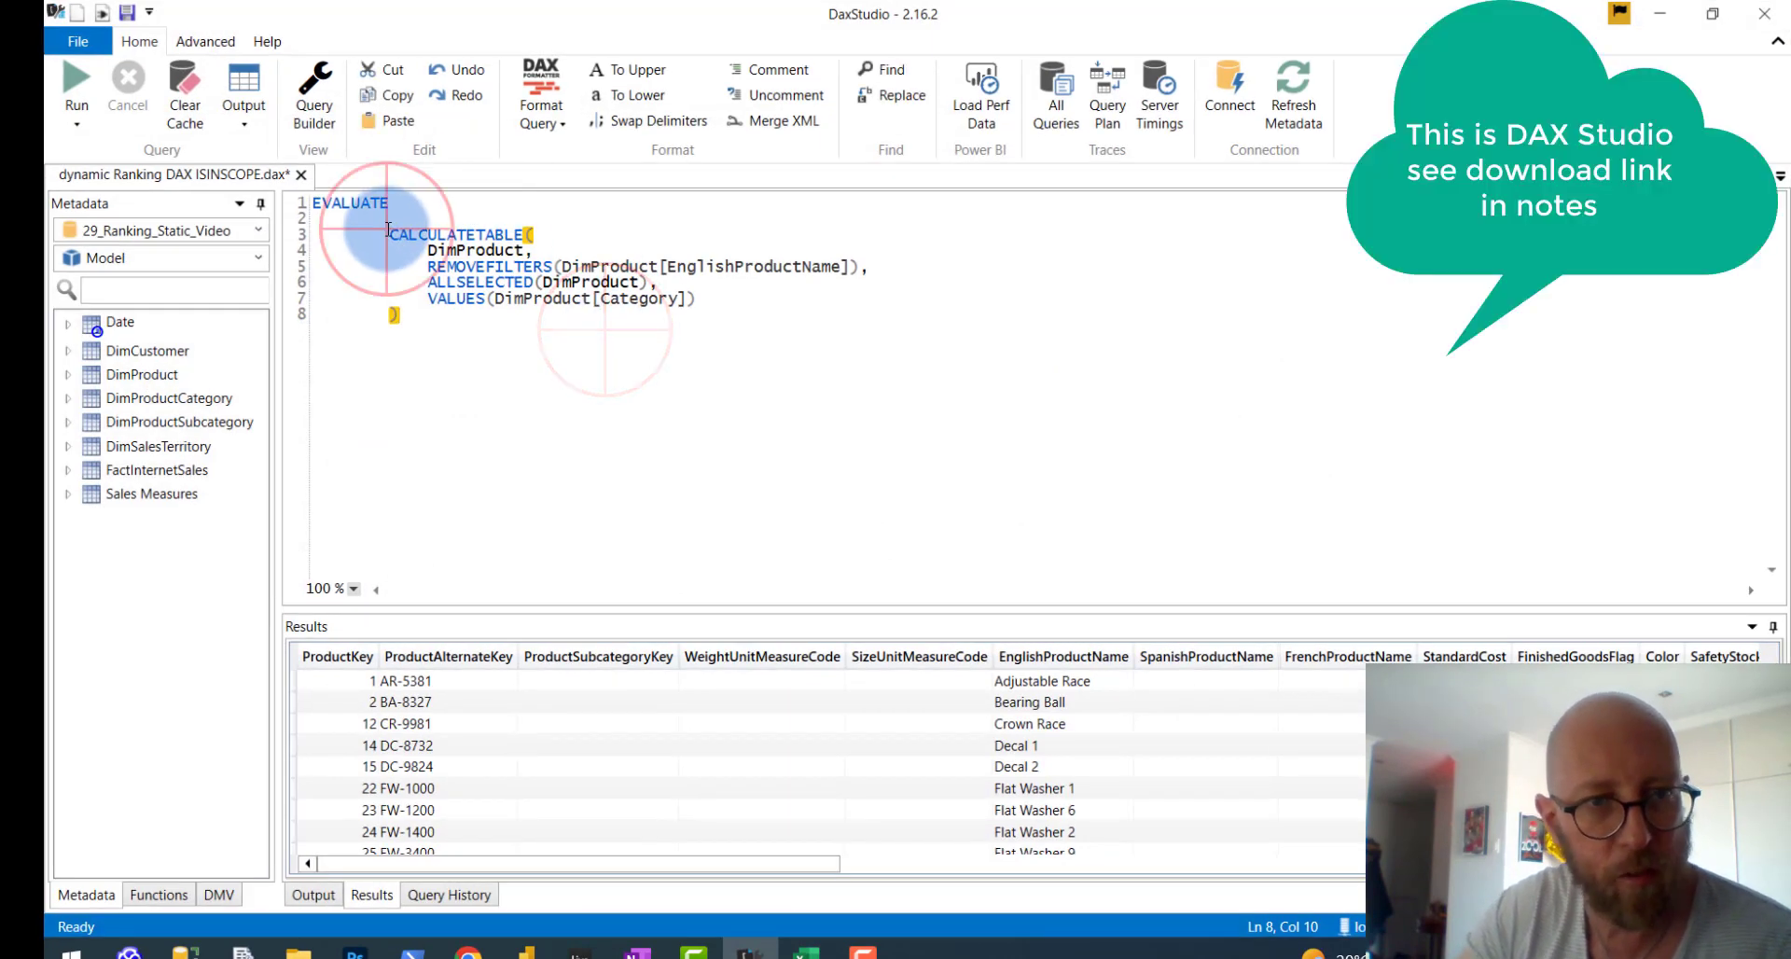
{"action": "left_click_drag", "start_coordinate": [388, 230], "coordinate": [695, 298]}
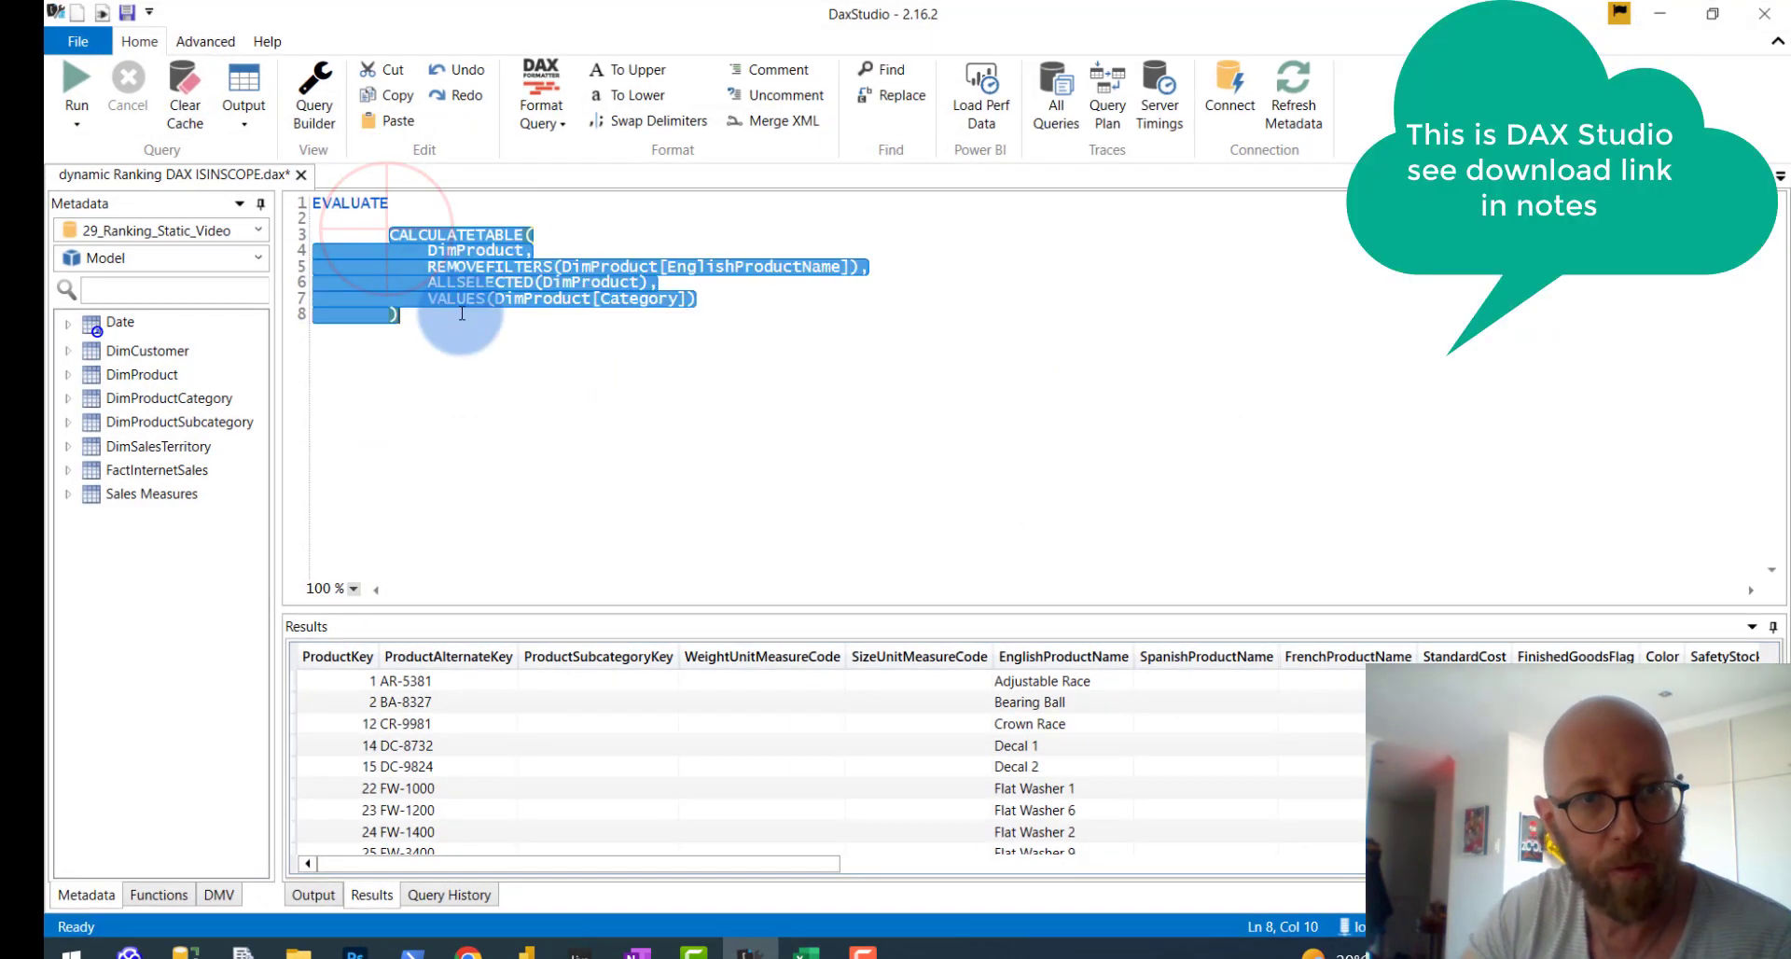
{"action": "left_click", "coordinate": [452, 328]}
{"action": "left_click", "coordinate": [76, 94]}
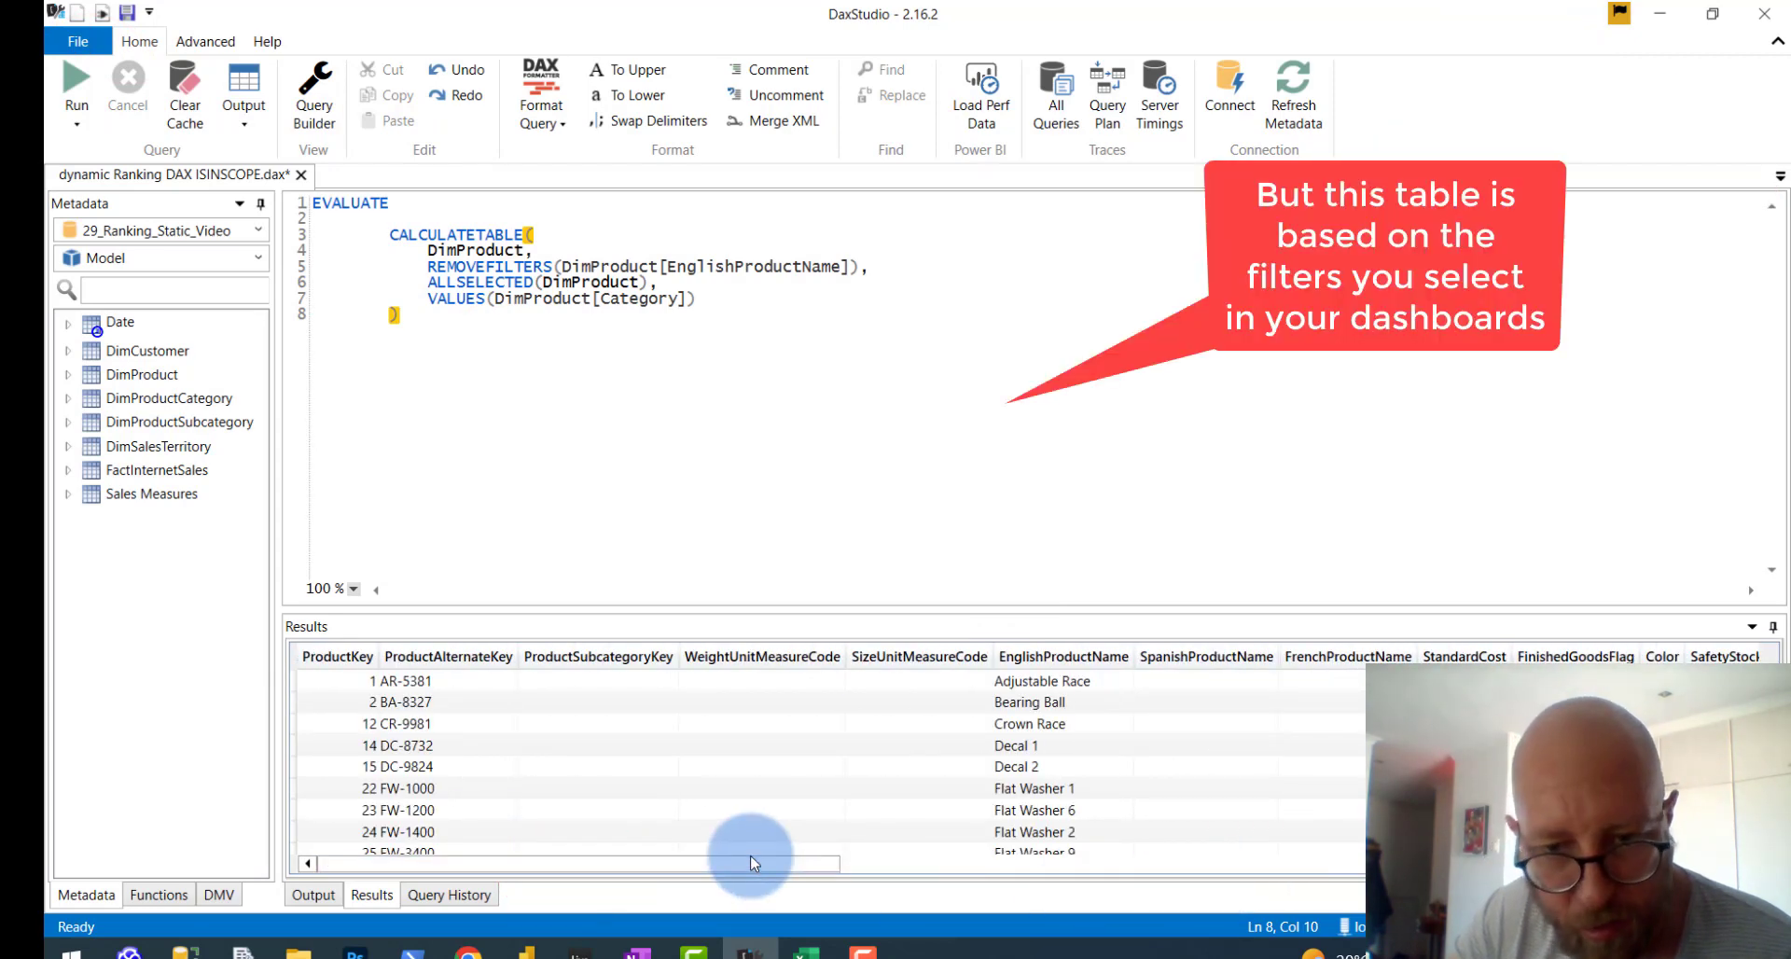
{"action": "left_click_drag", "start_coordinate": [747, 861], "coordinate": [757, 863]}
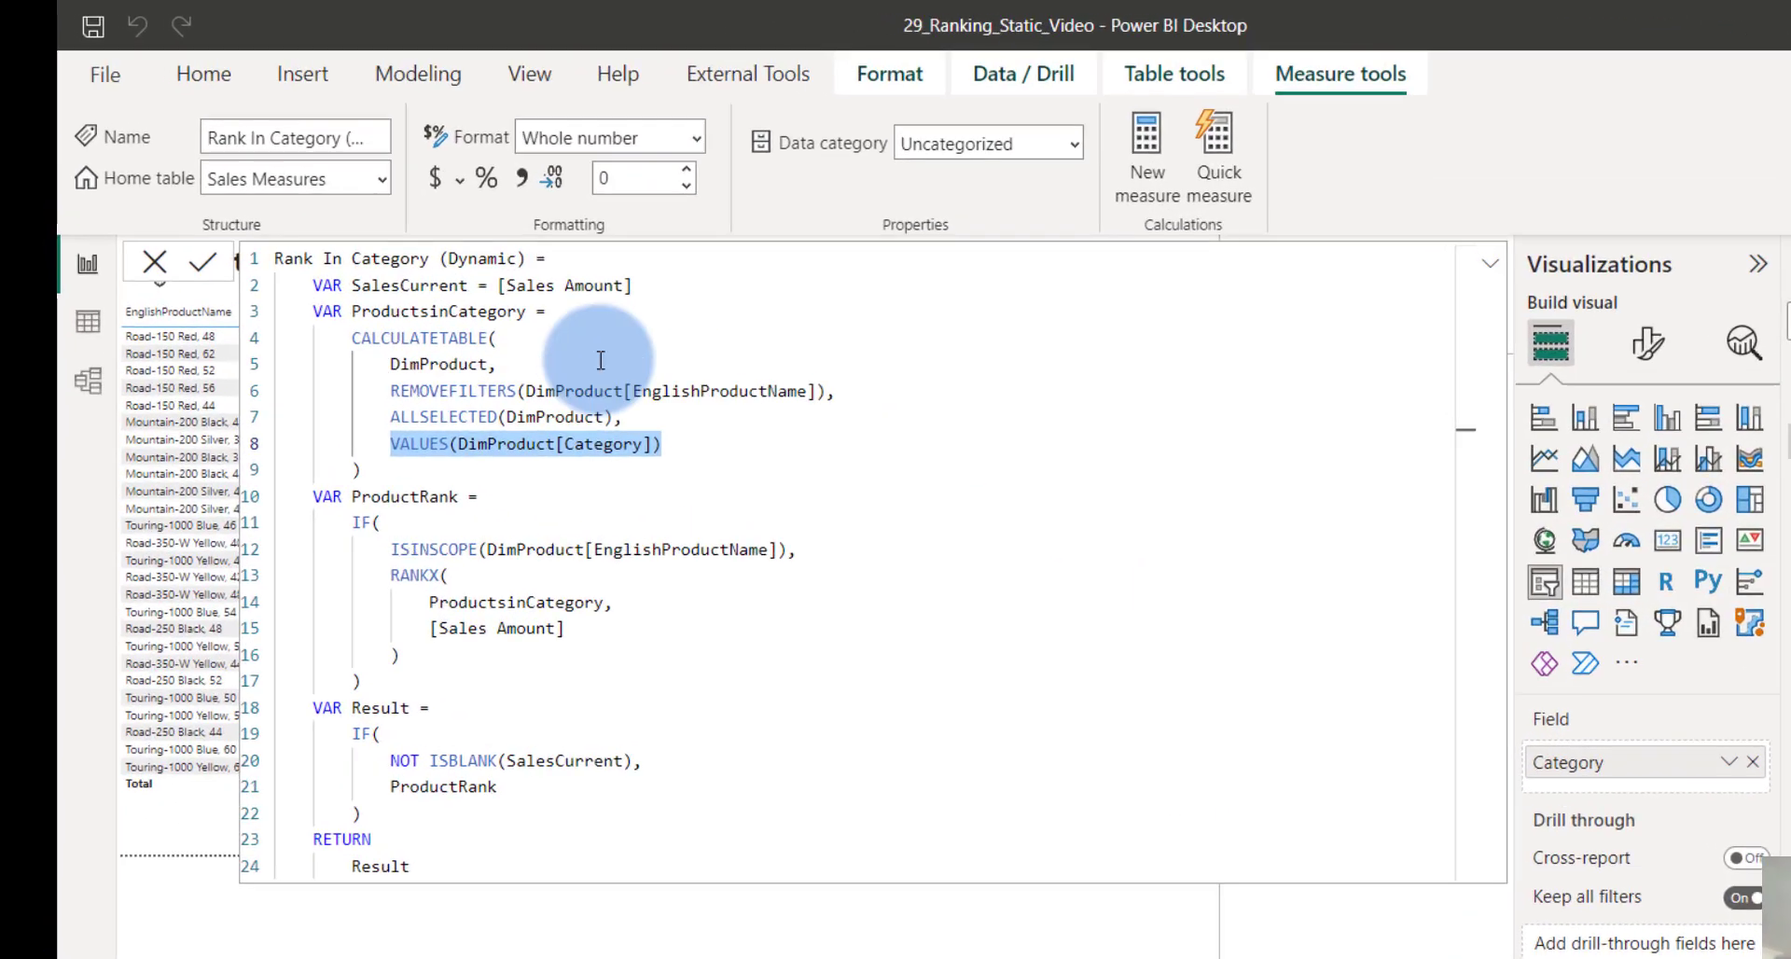
Switch back to Power BI and highlight the whole ProductsinCategory variable in the Rank In Category (Dynamic) formula.
{"action": "left_click", "coordinate": [412, 257]}
{"action": "left_click_drag", "start_coordinate": [403, 401], "coordinate": [513, 599]}
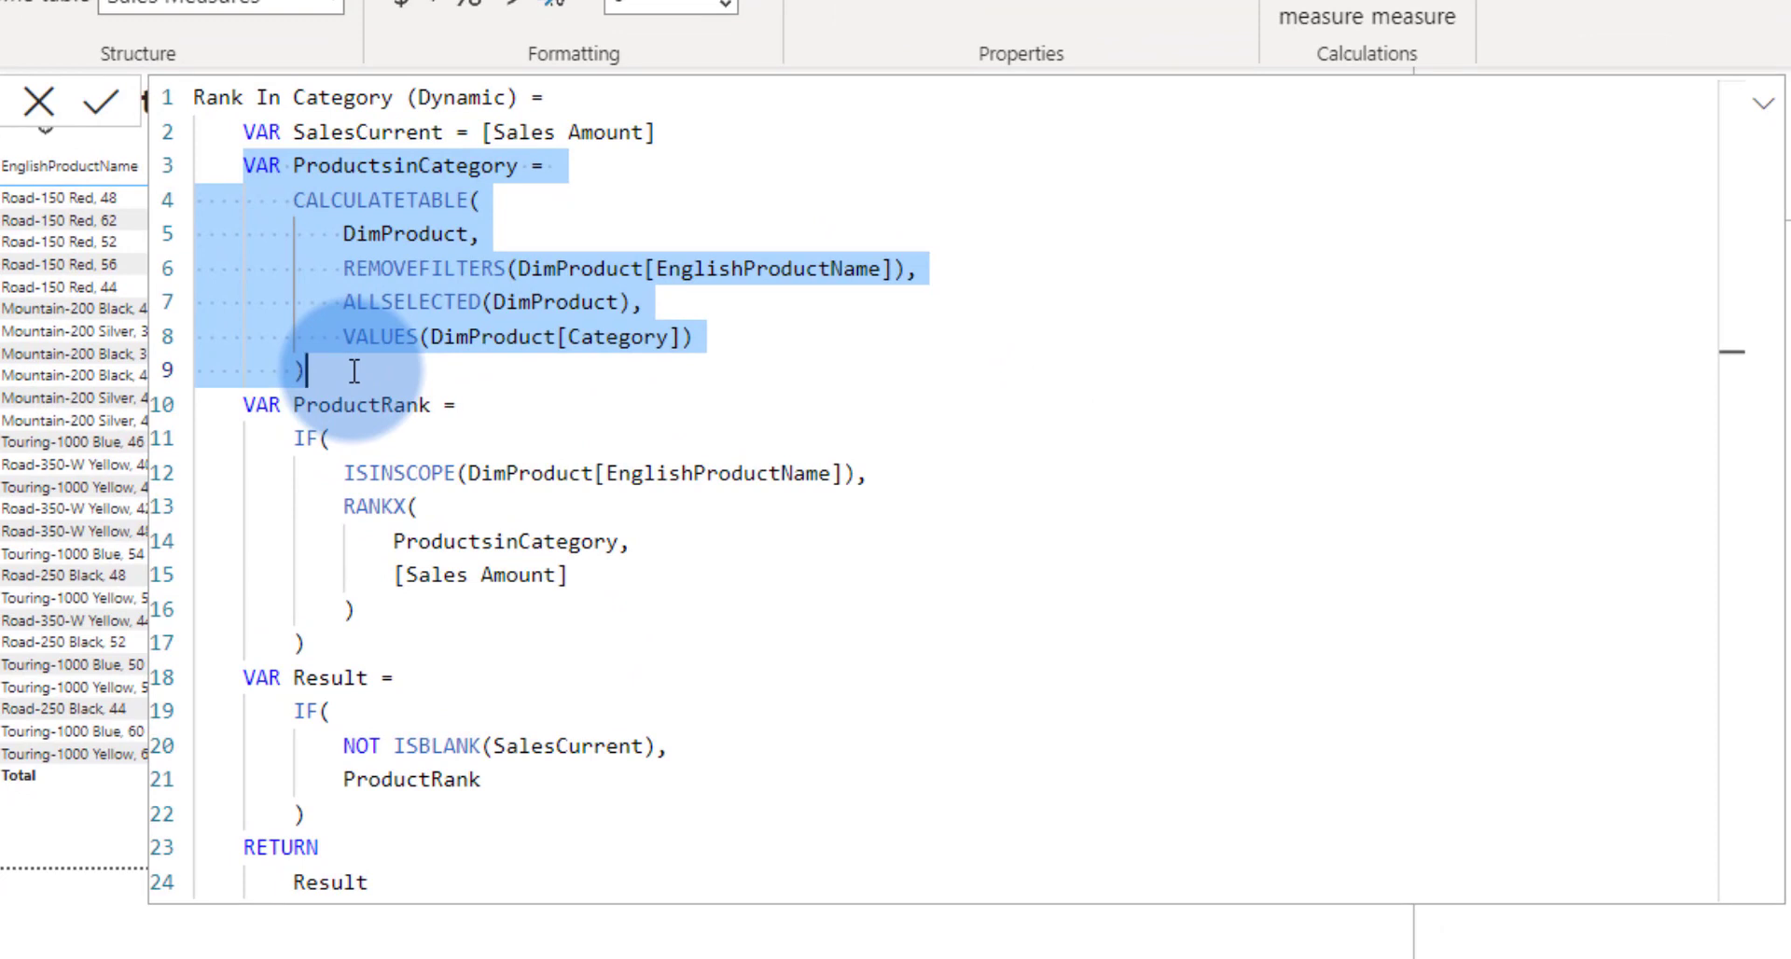
{"action": "left_click", "coordinate": [401, 345]}
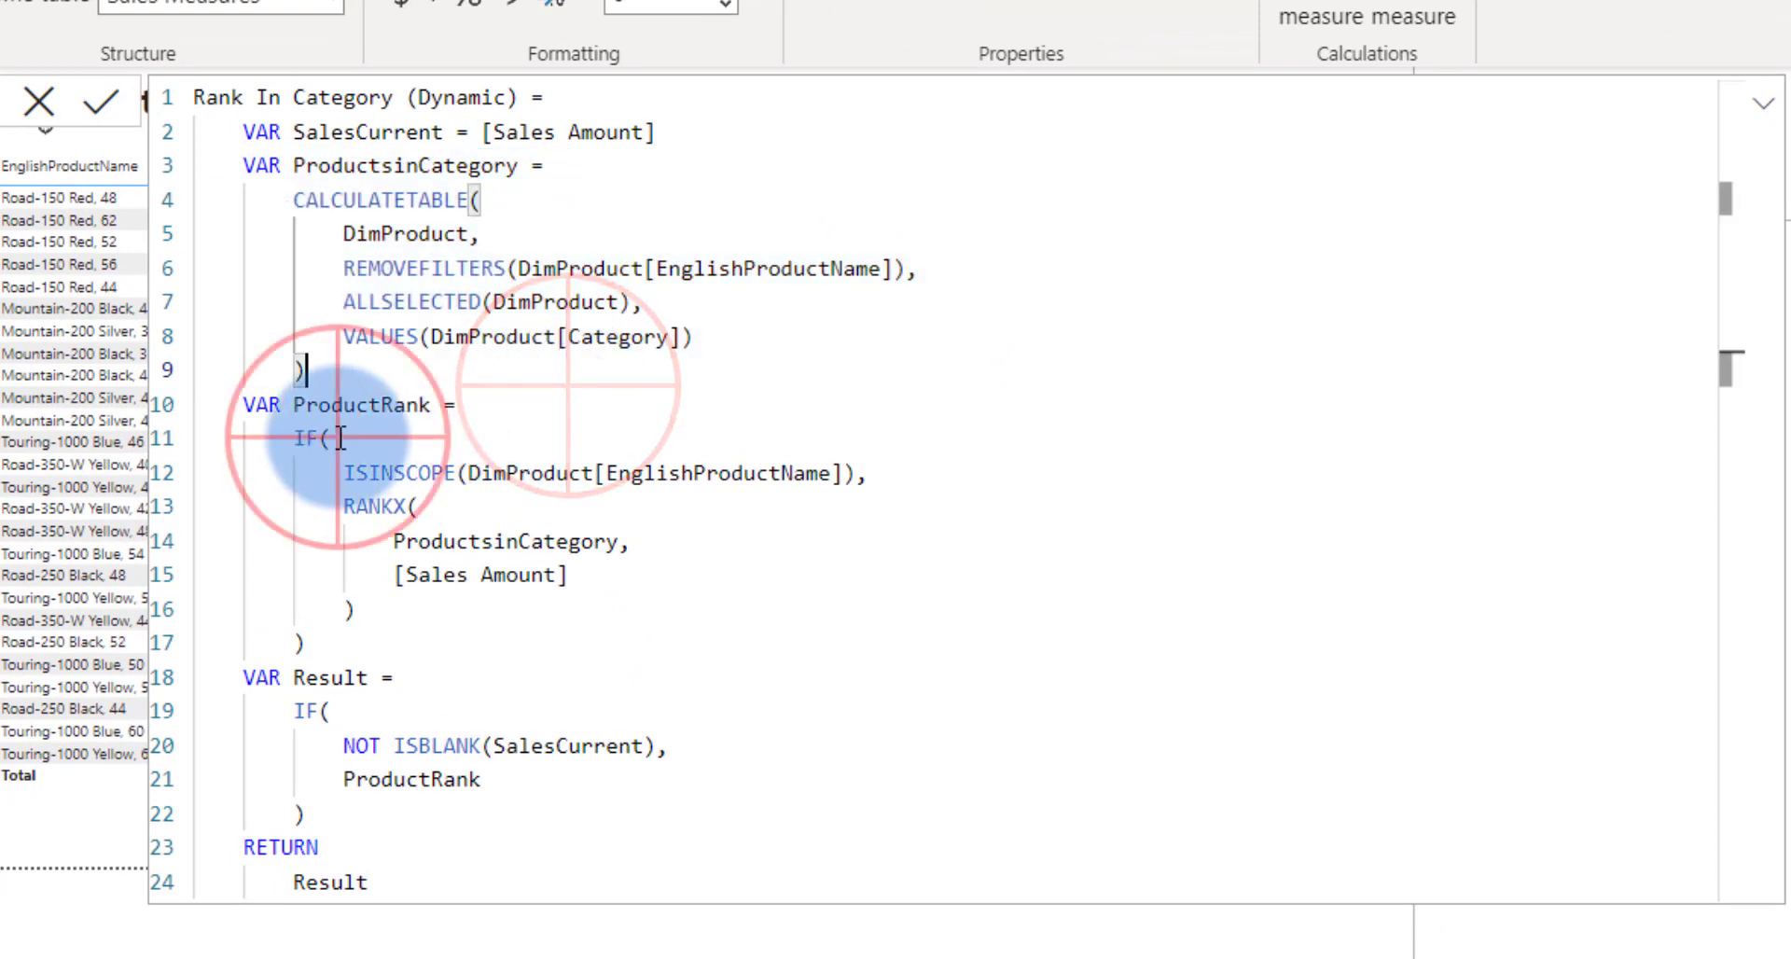
Highlight the ProductRank variable and examine its ISINSCOPE condition on DimProduct[EnglishProductName].
{"action": "left_click_drag", "start_coordinate": [240, 402], "coordinate": [376, 641]}
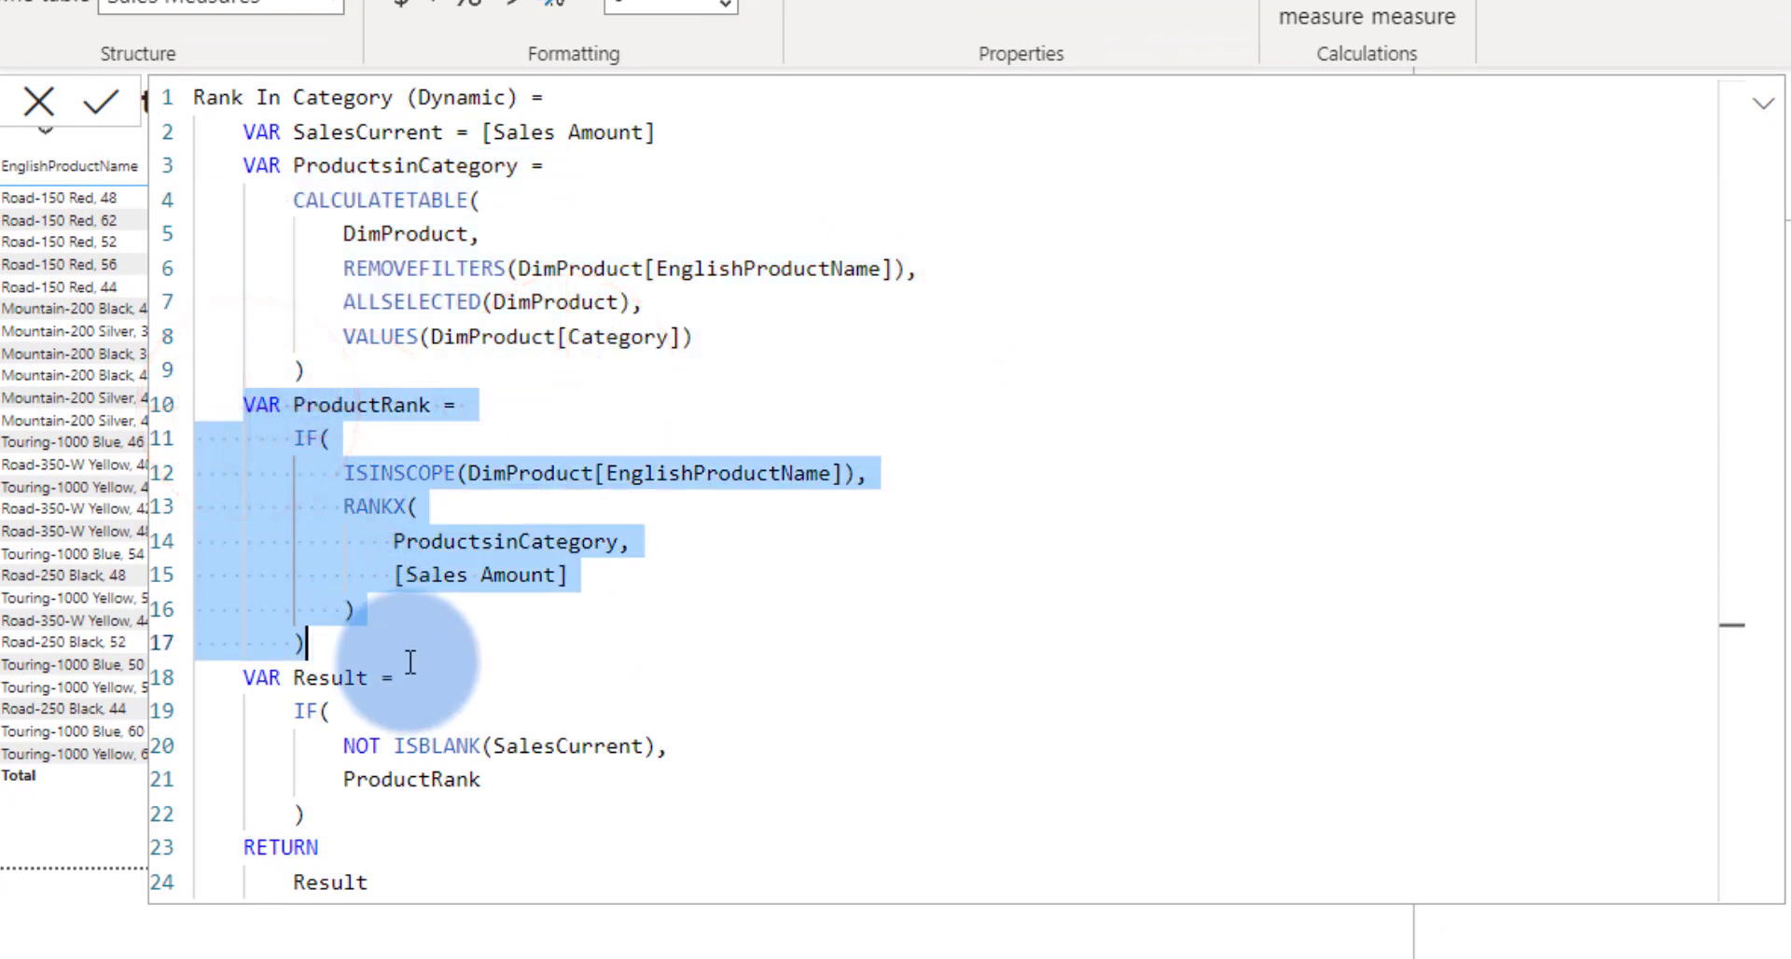
{"action": "left_click", "coordinate": [401, 642]}
{"action": "left_click", "coordinate": [286, 431]}
{"action": "left_click_drag", "start_coordinate": [353, 469], "coordinate": [863, 471]}
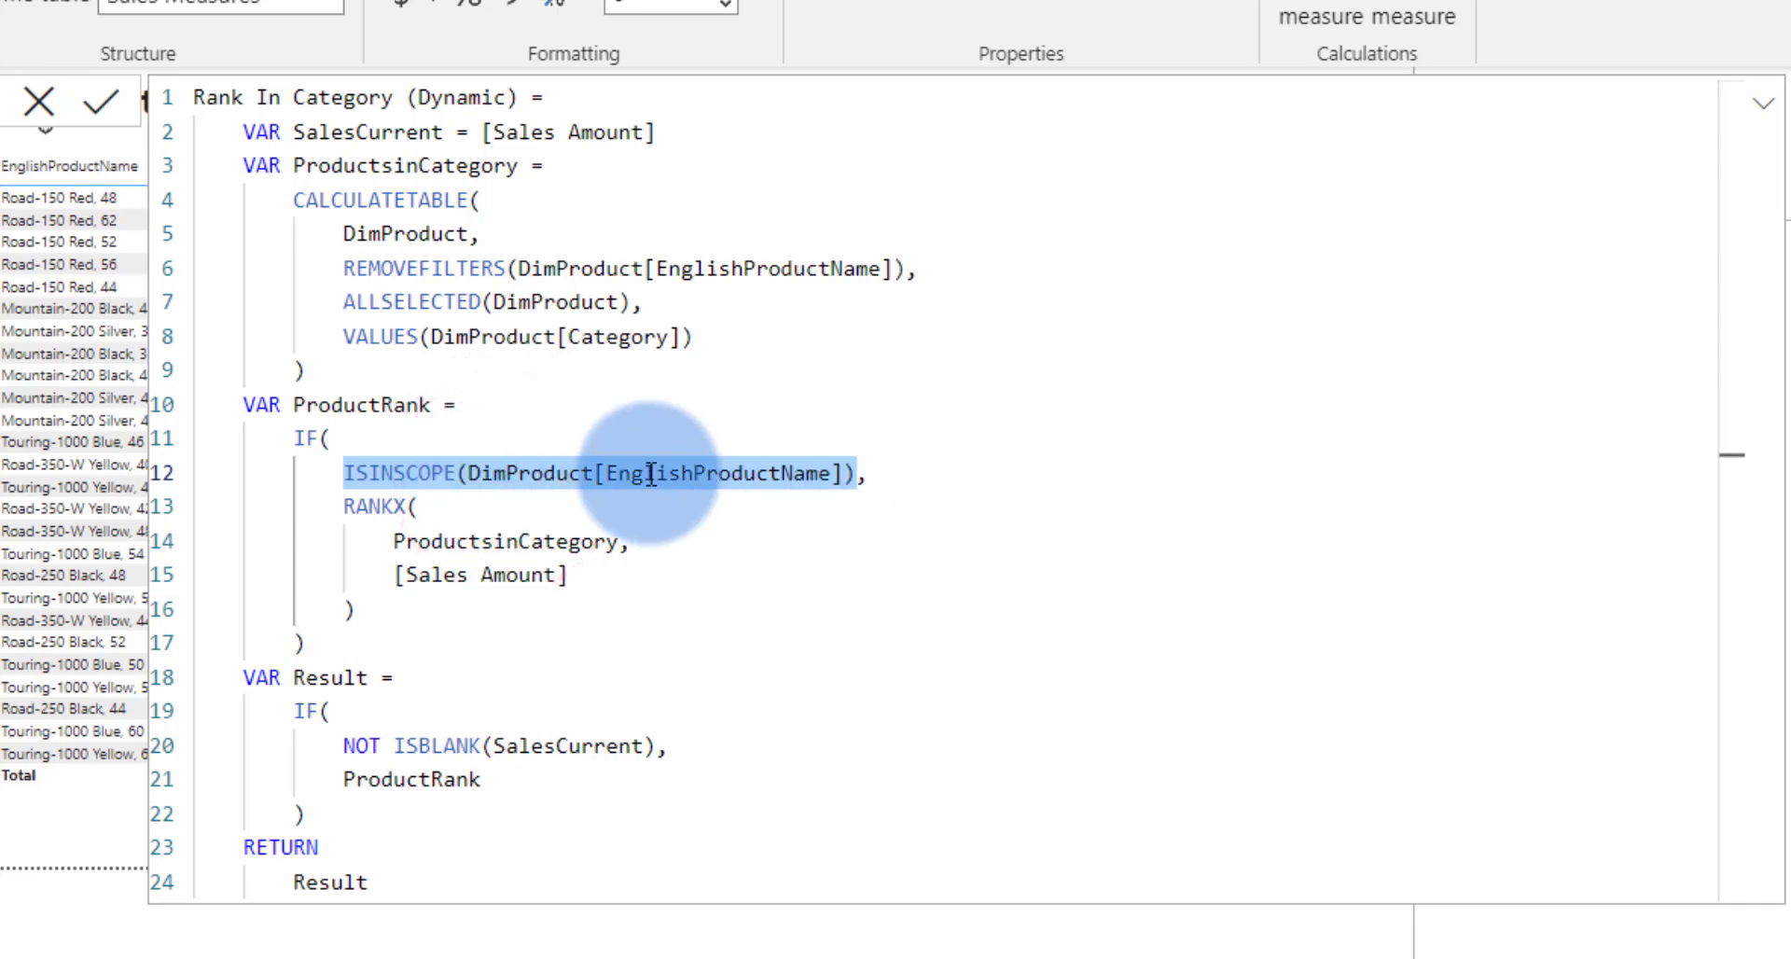
{"action": "left_click", "coordinate": [728, 475]}
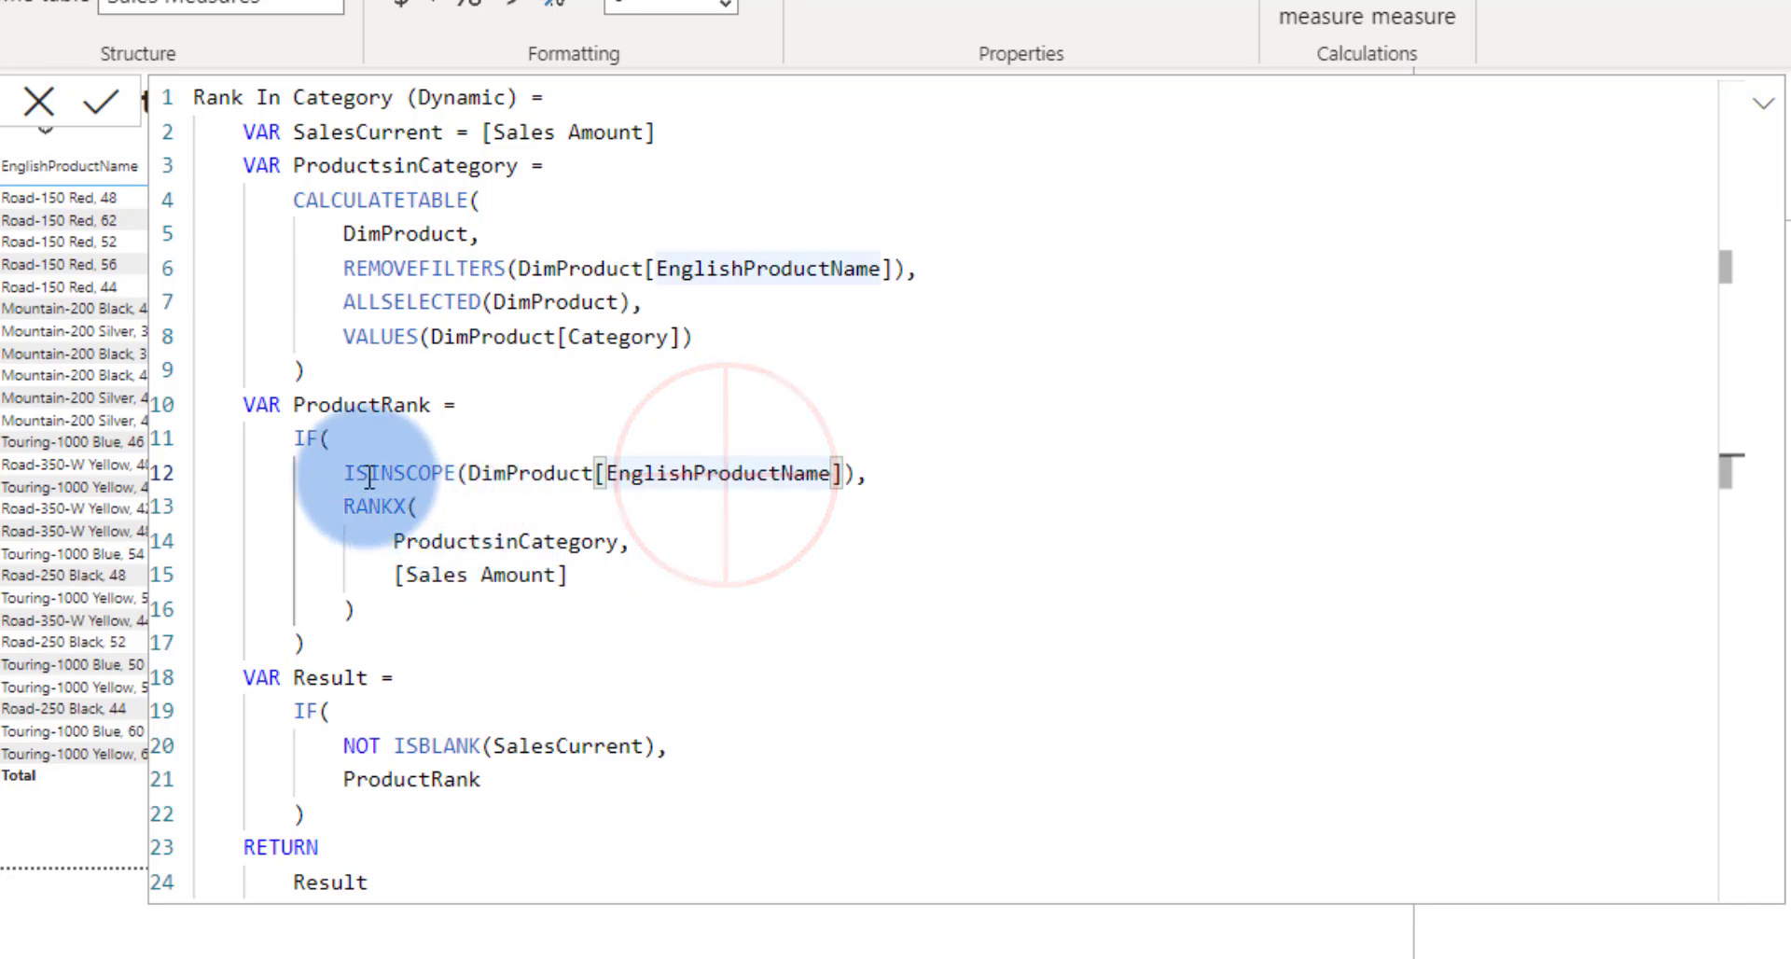
{"action": "left_click_drag", "start_coordinate": [356, 475], "coordinate": [906, 460]}
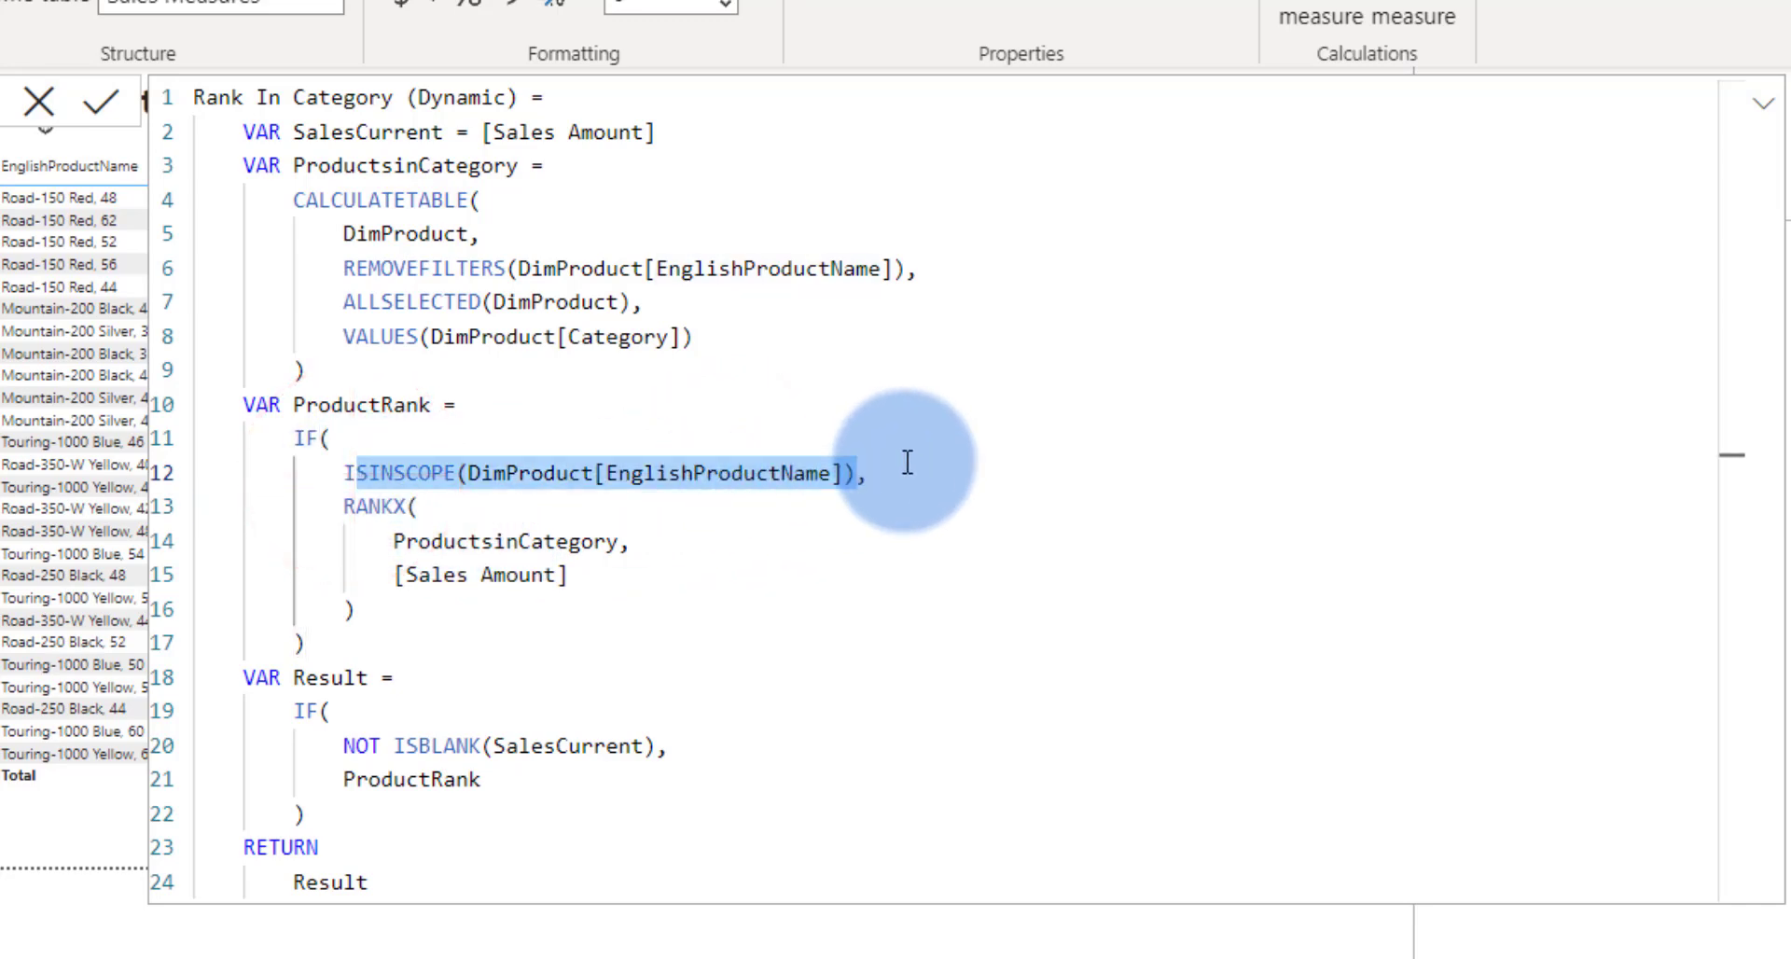
{"action": "left_click", "coordinate": [727, 512]}
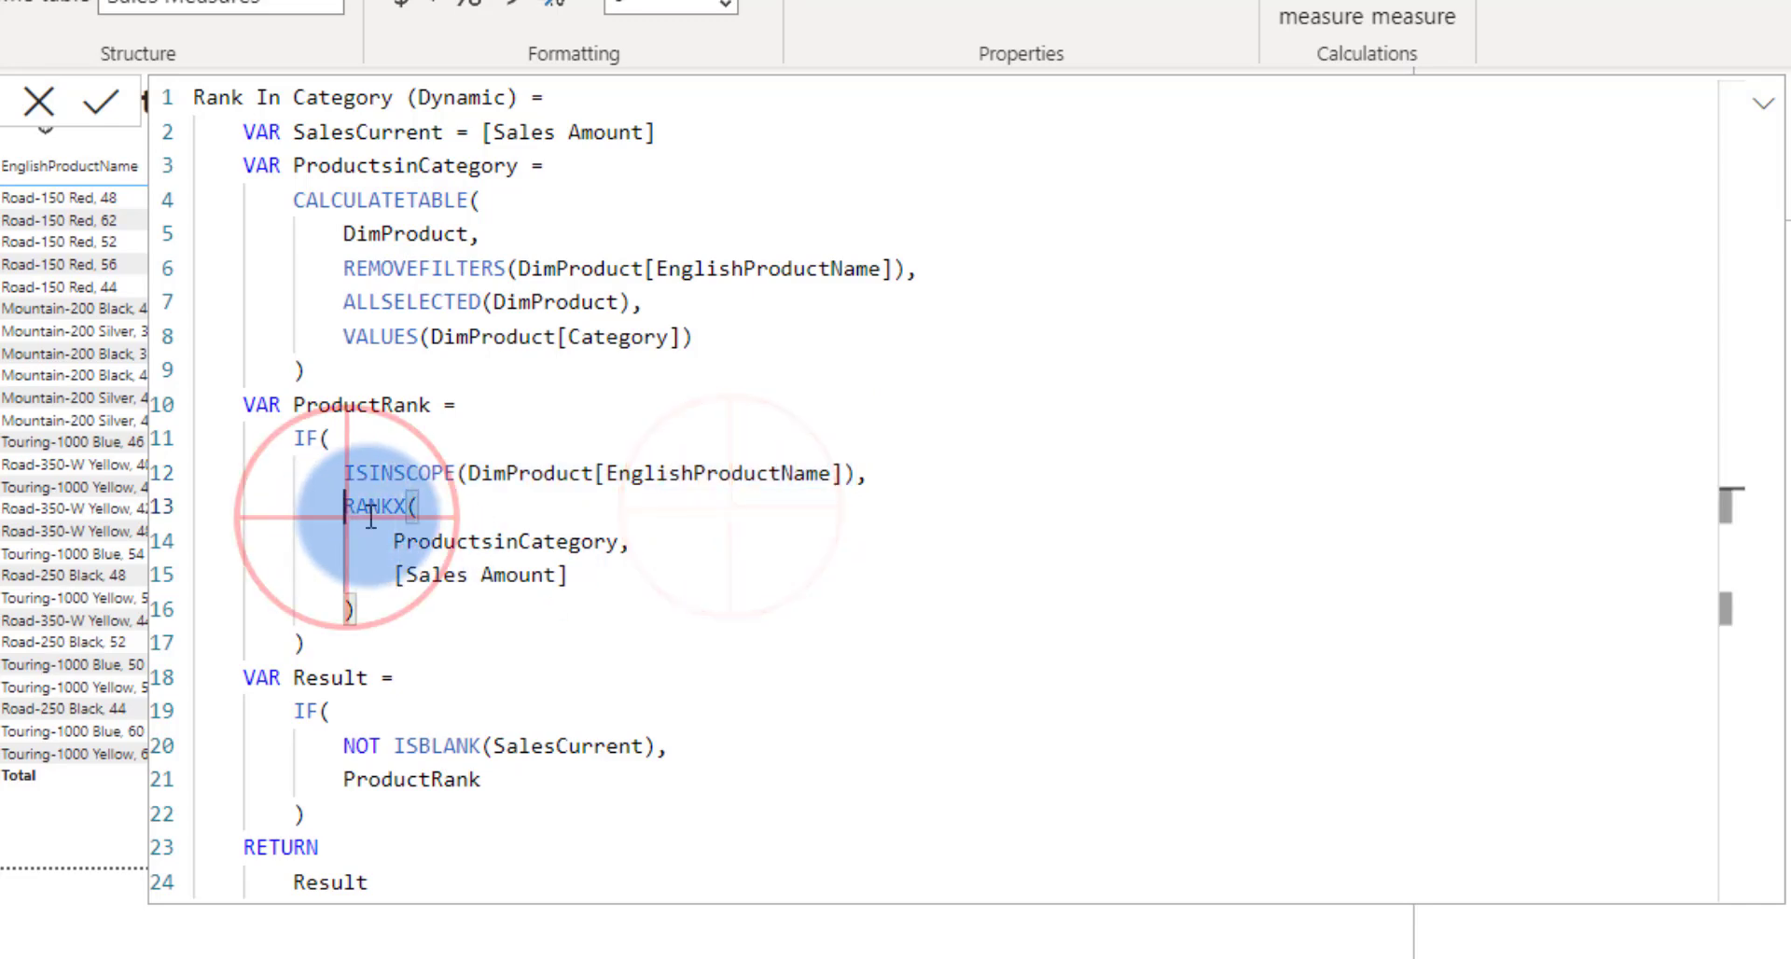
Highlight RANKX in ProductRank and relate it to the ProductsinCategory table and the [Sales Amount] expression.
{"action": "left_click_drag", "start_coordinate": [345, 508], "coordinate": [422, 508]}
{"action": "left_click_drag", "start_coordinate": [241, 164], "coordinate": [338, 362]}
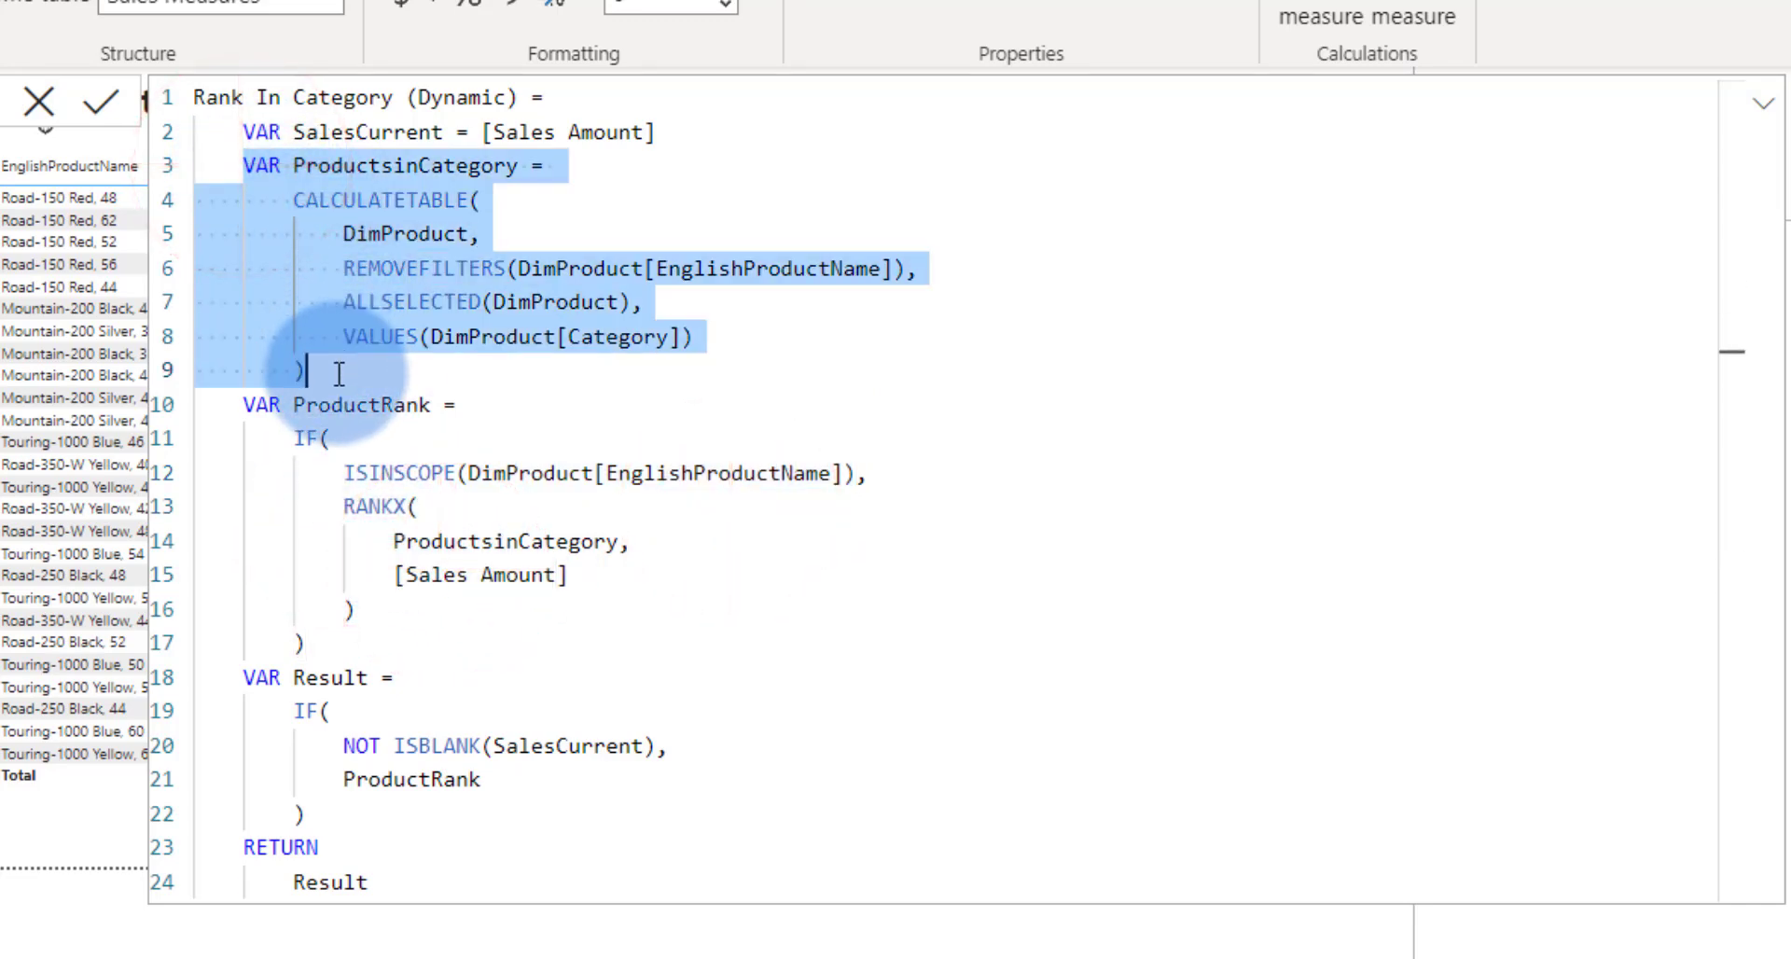
{"action": "left_click", "coordinate": [662, 575]}
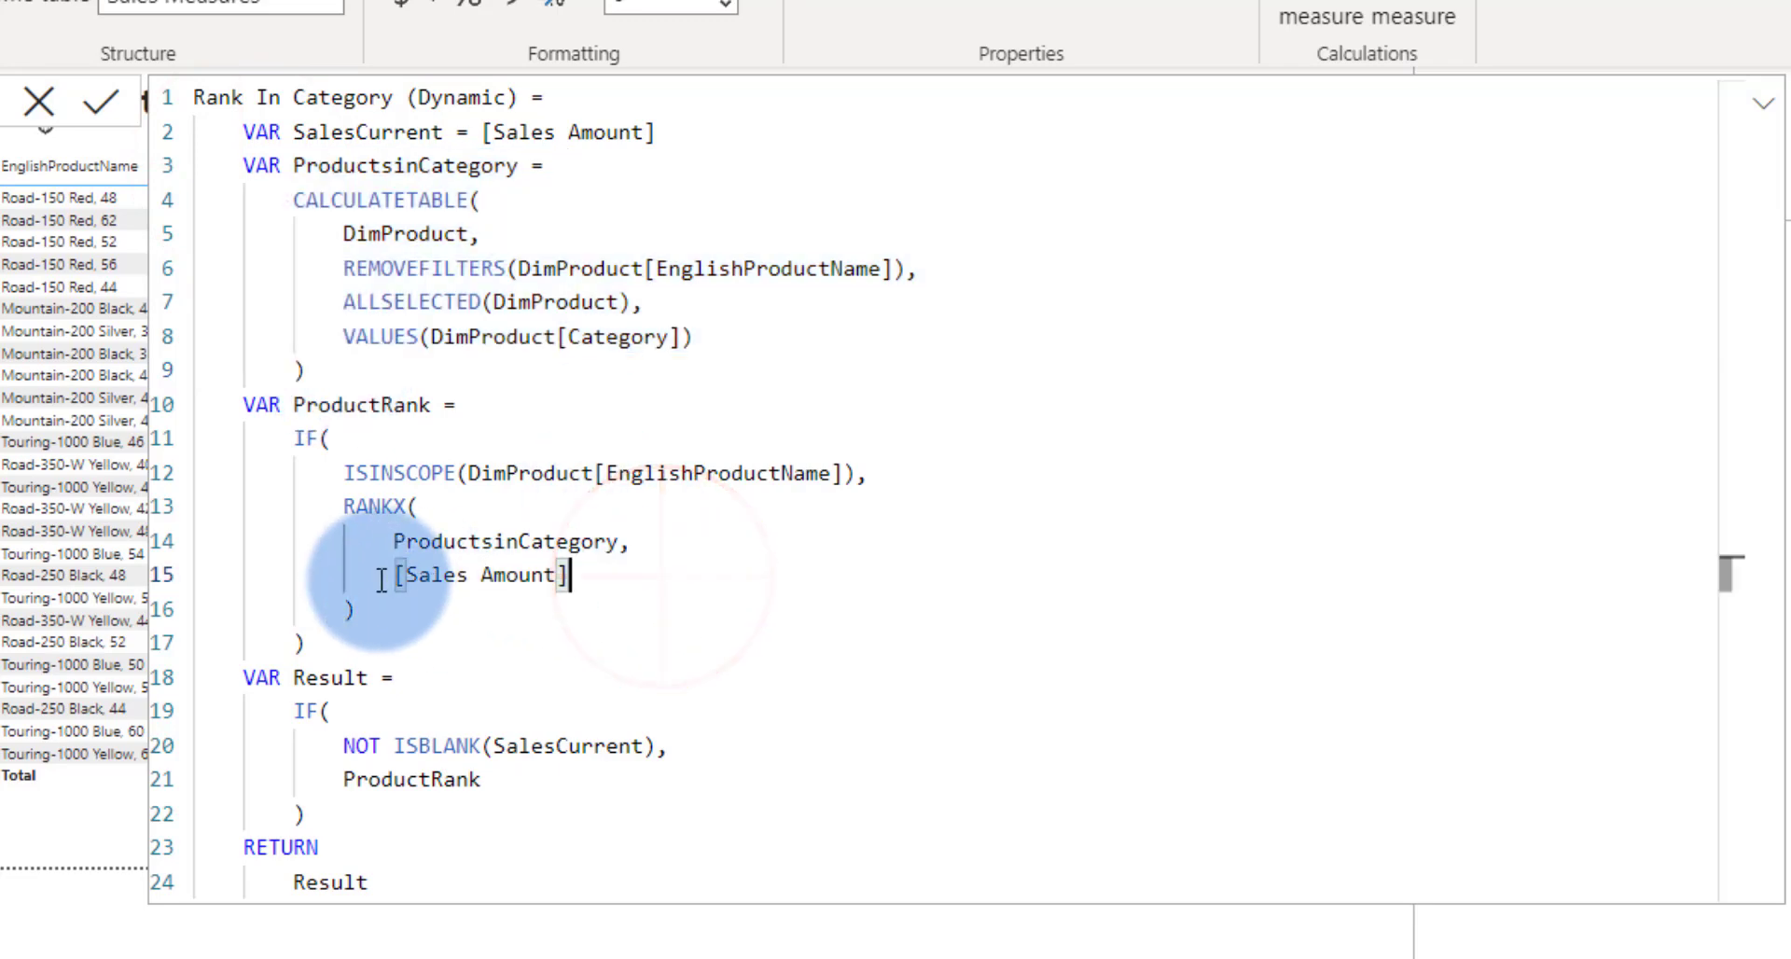
{"action": "left_click_drag", "start_coordinate": [382, 577], "coordinate": [569, 574]}
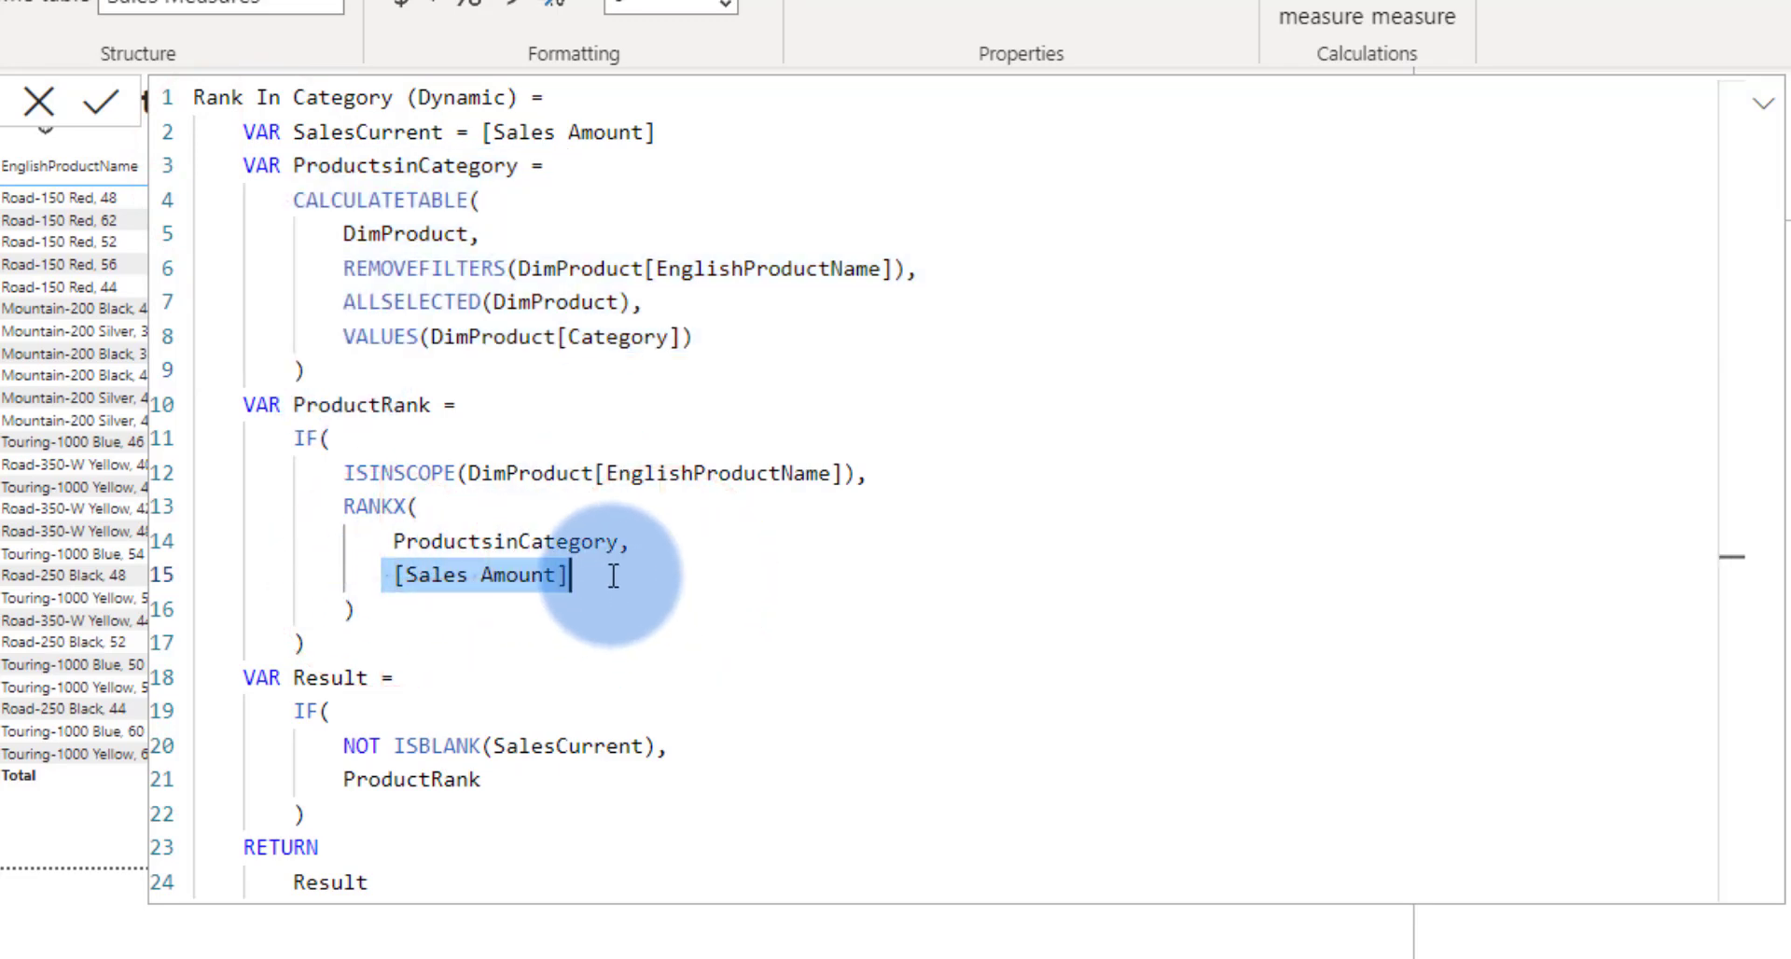
Extend the RANKX call after [Sales Amount] with empty value and order arguments and Dense as the ties option.
{"action": "left_click", "coordinate": [613, 575]}
{"action": "type", "text": ","}
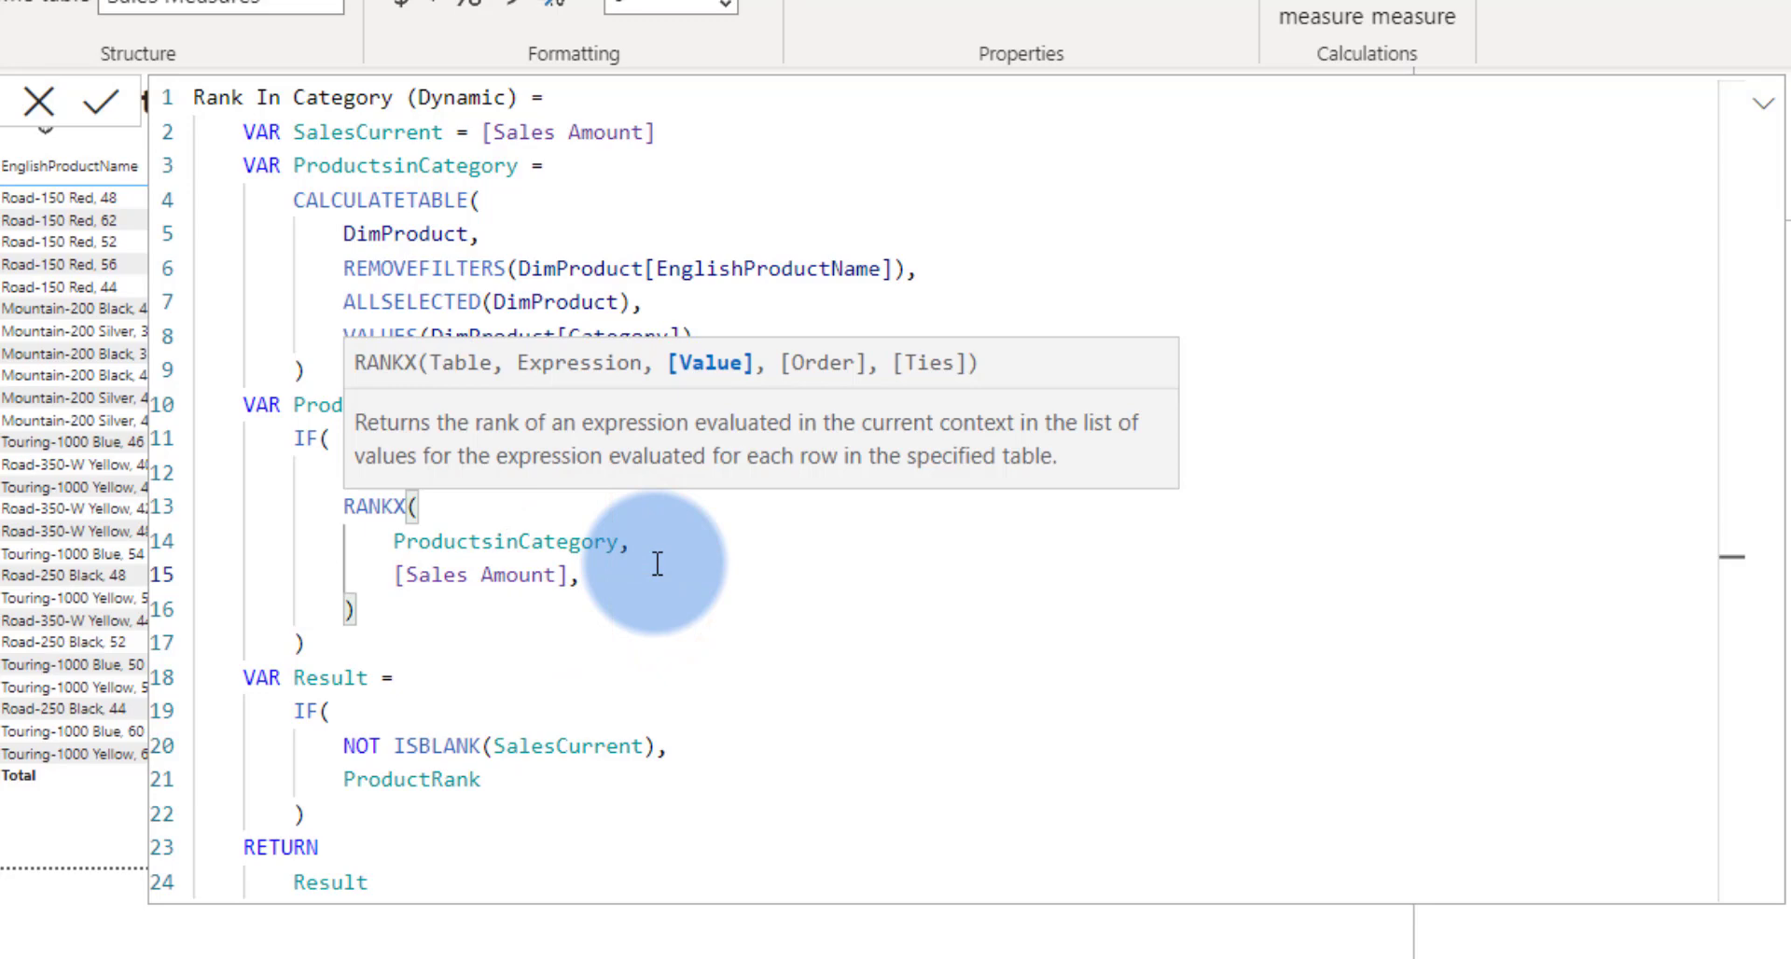
{"action": "key", "text": "Return"}
{"action": "type", "text": ","}
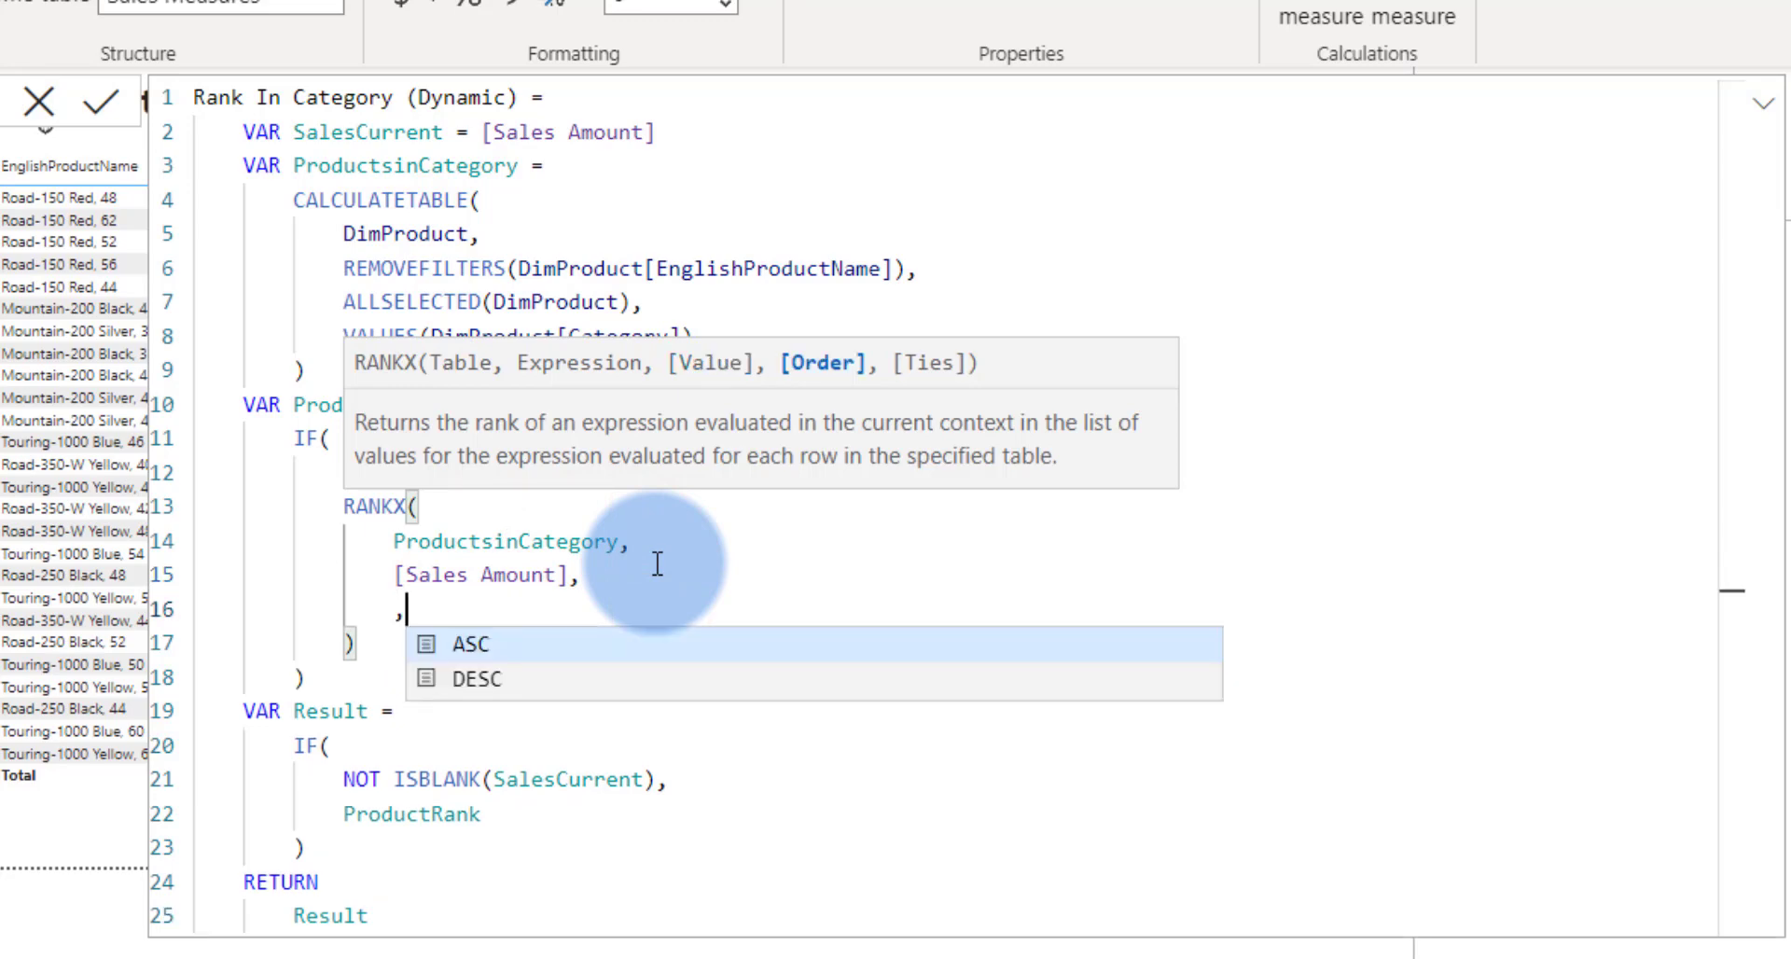
{"action": "type", "text": ","}
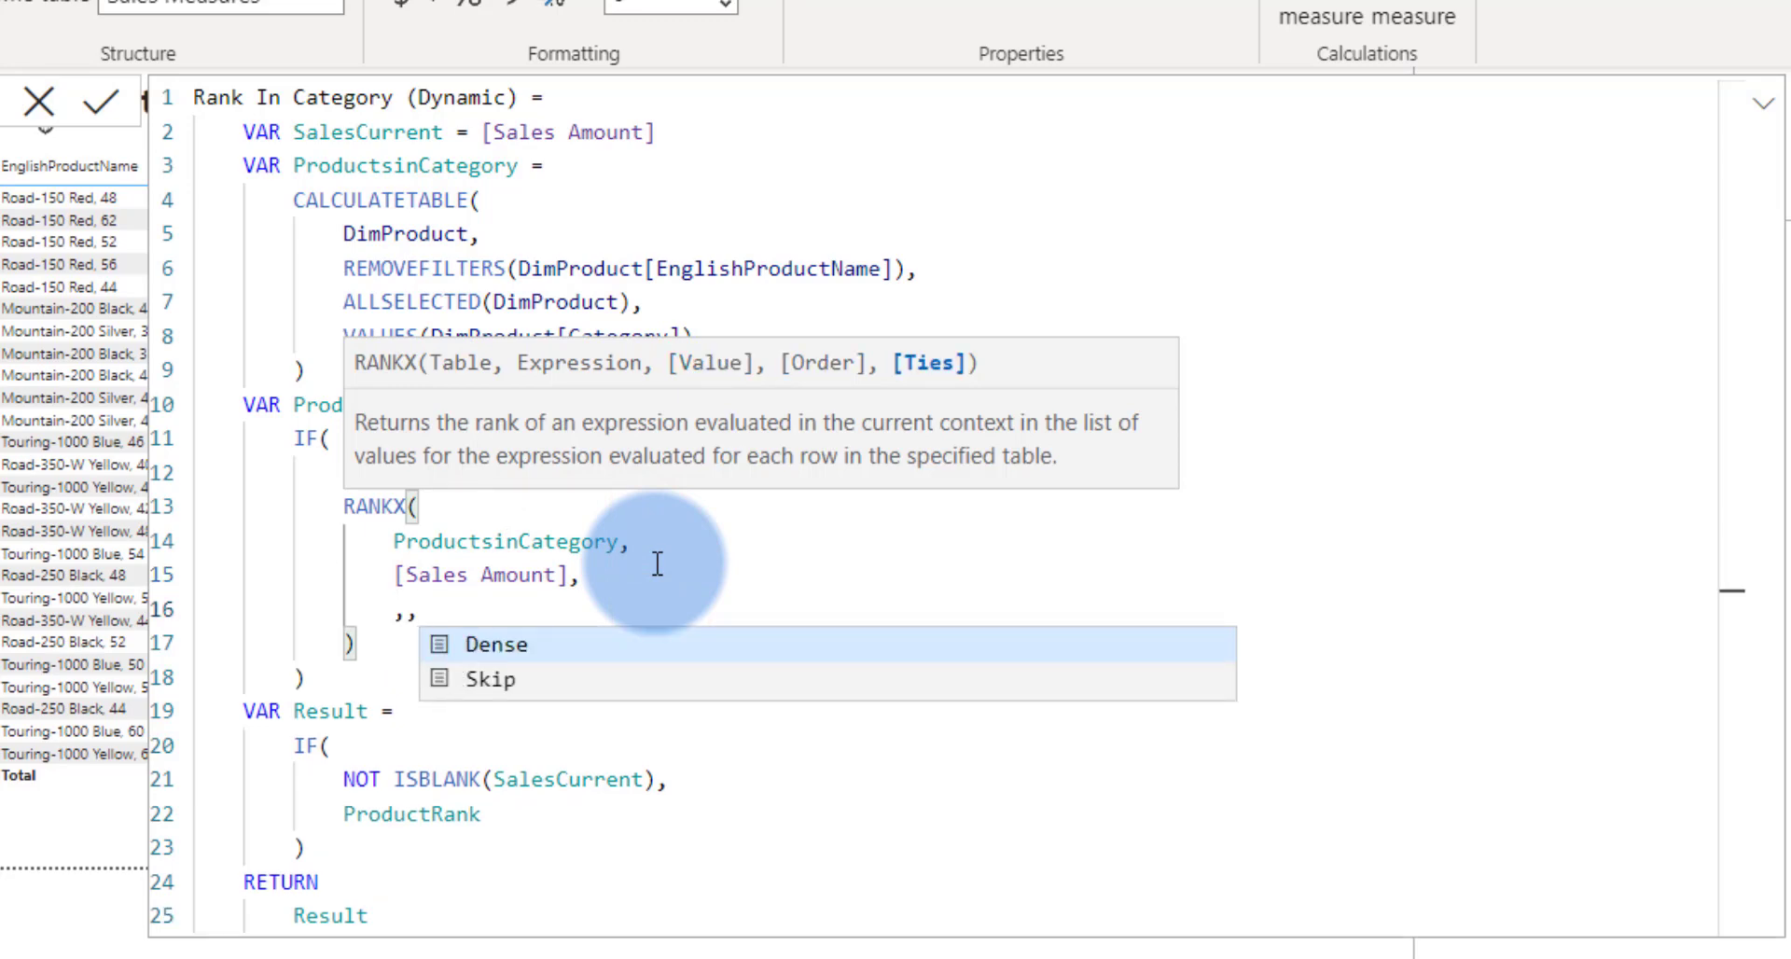
{"action": "type", "text": "Dense"}
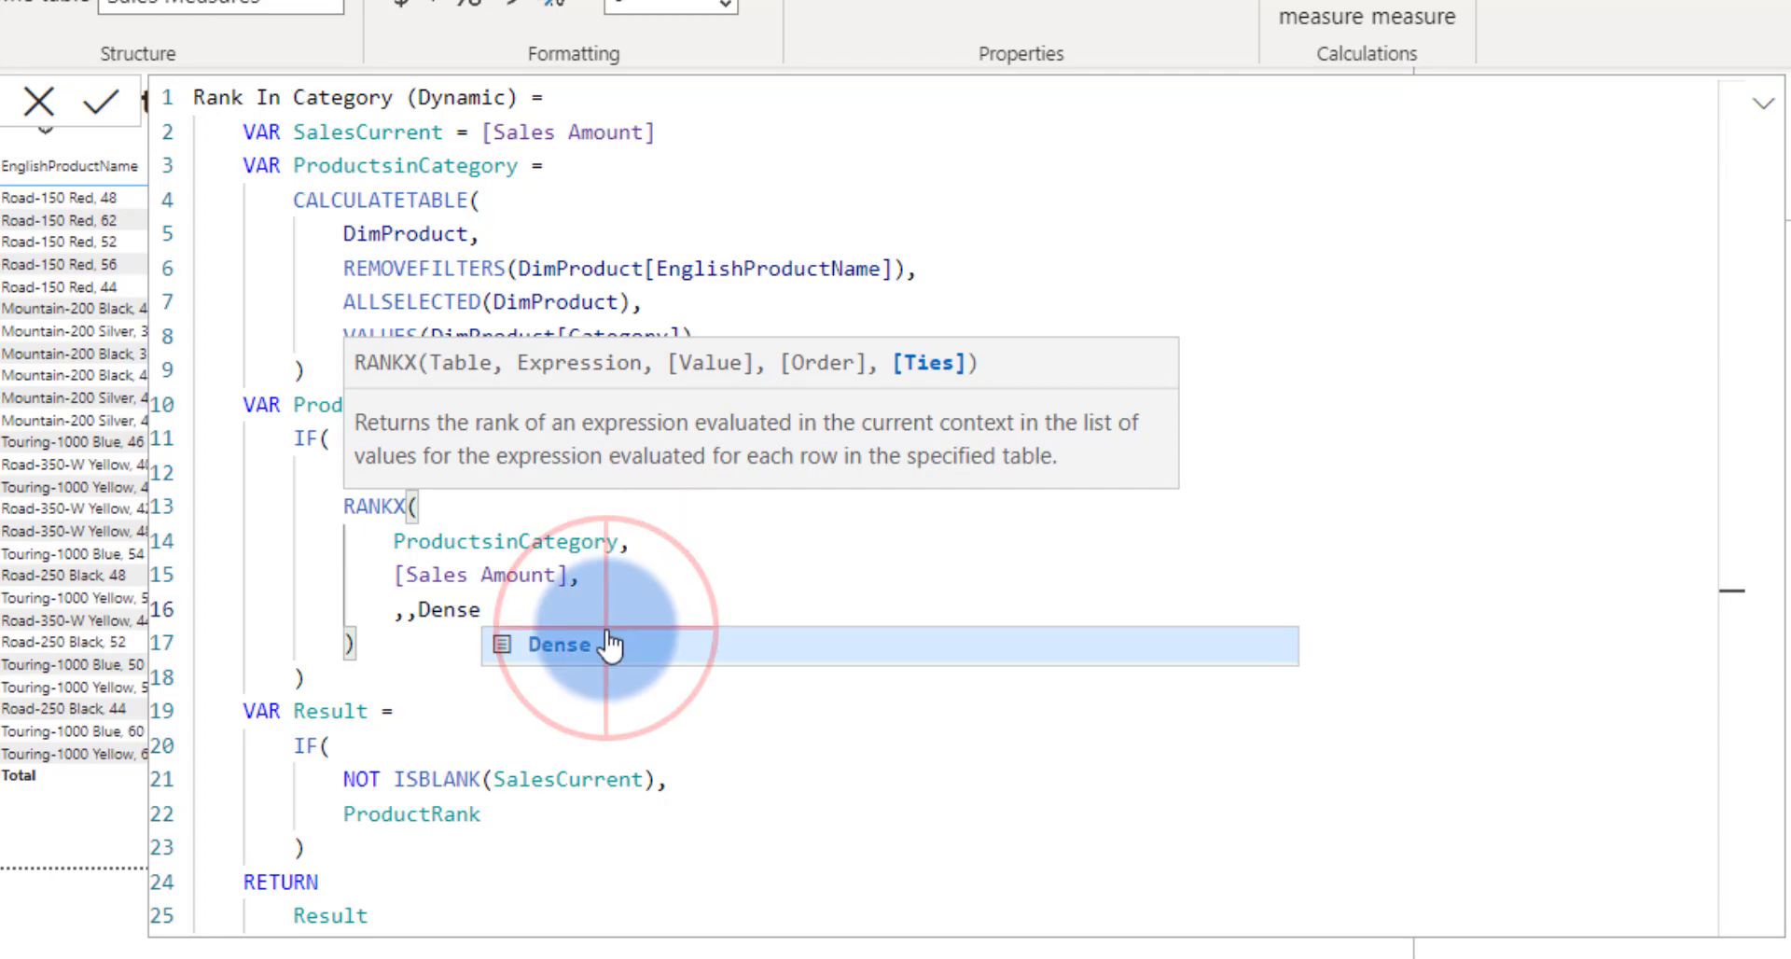
{"action": "left_click", "coordinate": [696, 569]}
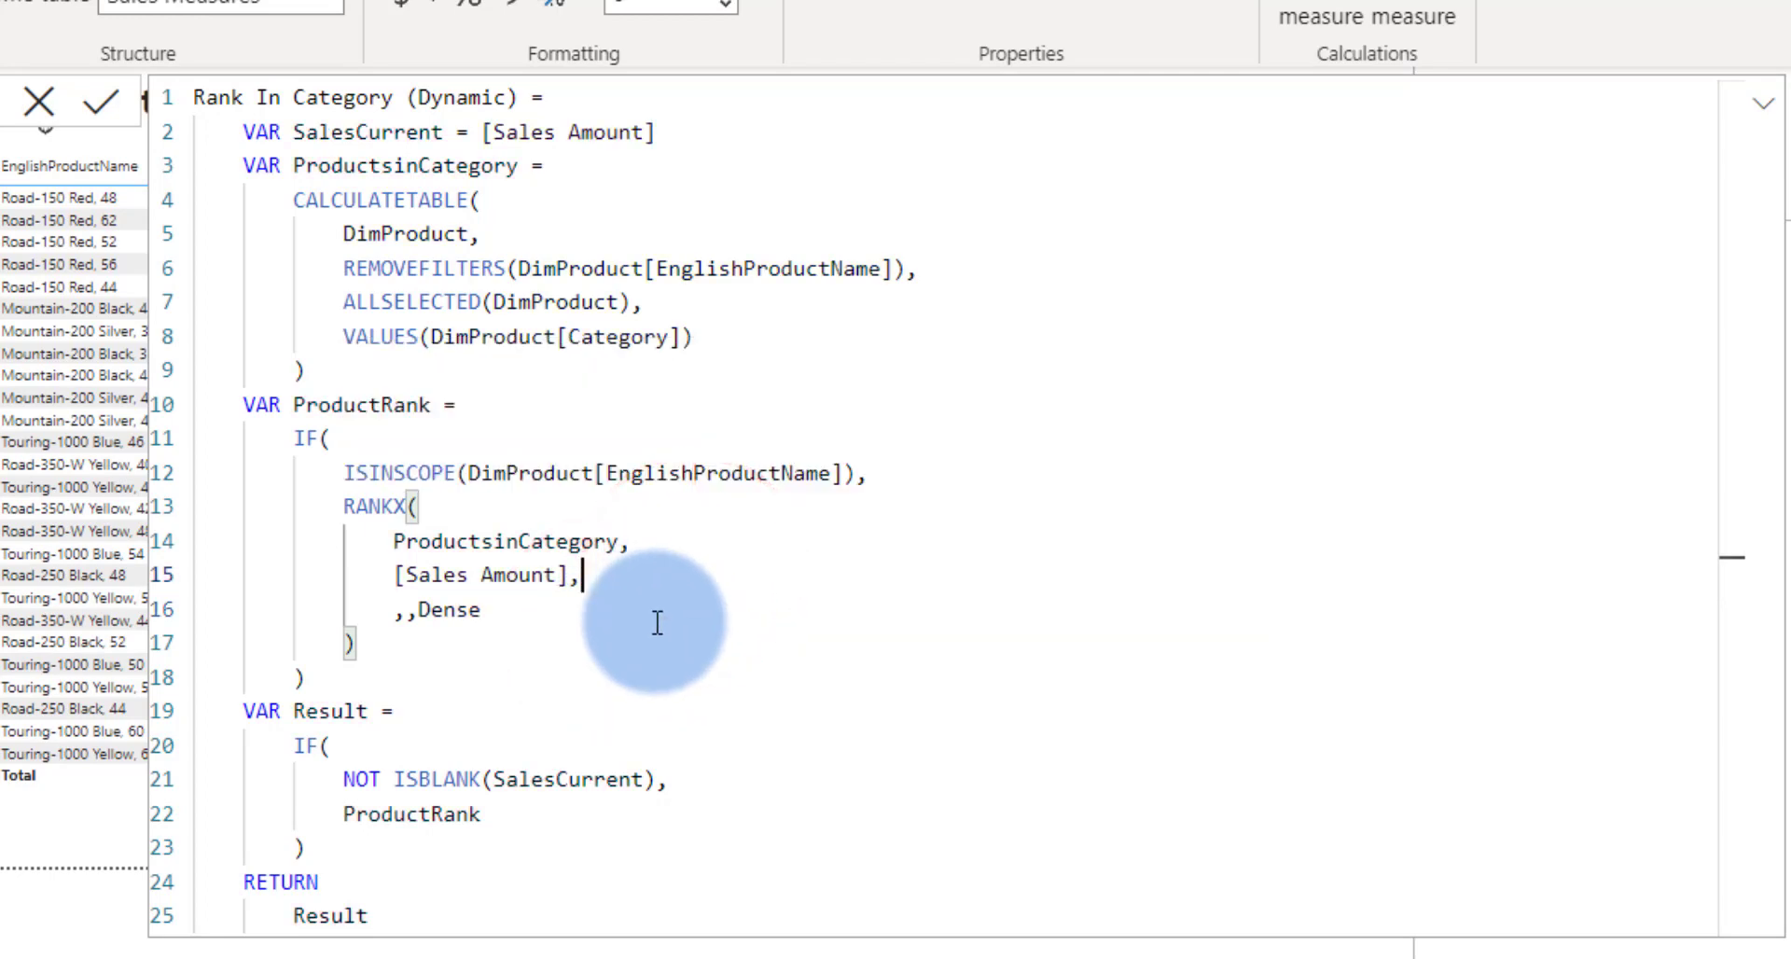
{"action": "left_click", "coordinate": [624, 623]}
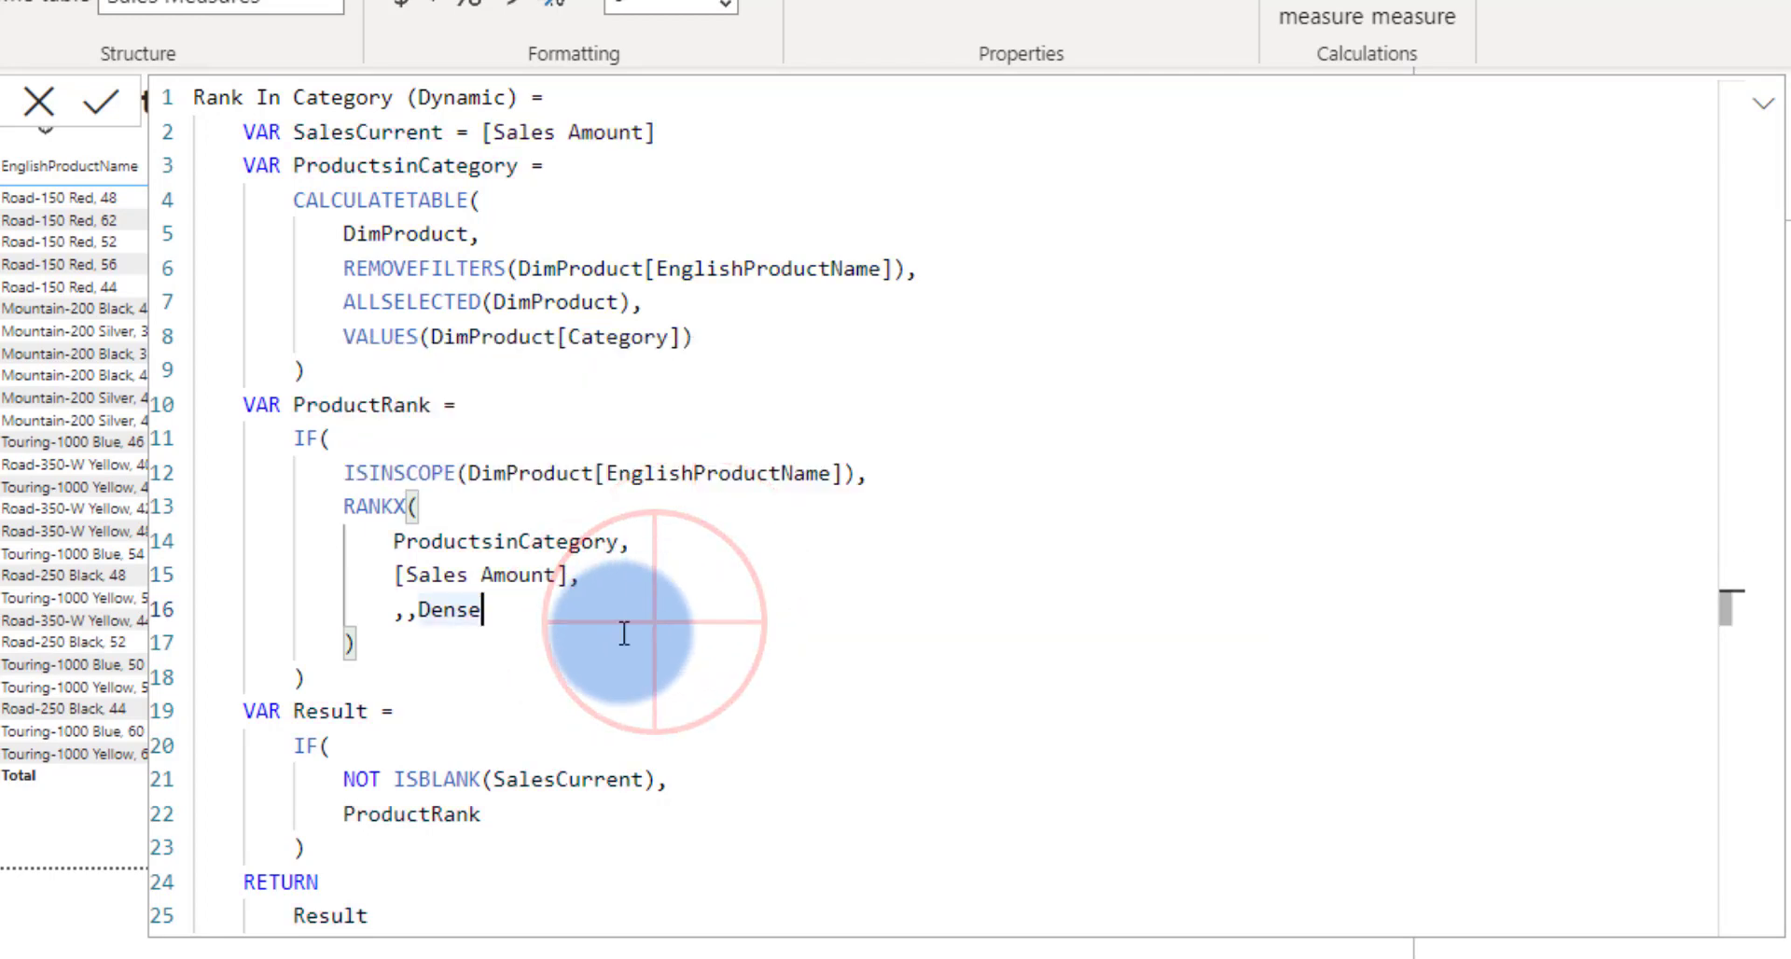
Highlight the NOT ISBLANK(SalesCurrent) condition in the Result variable and commit the Rank In Category (Dynamic) formula.
{"action": "left_click", "coordinate": [306, 711]}
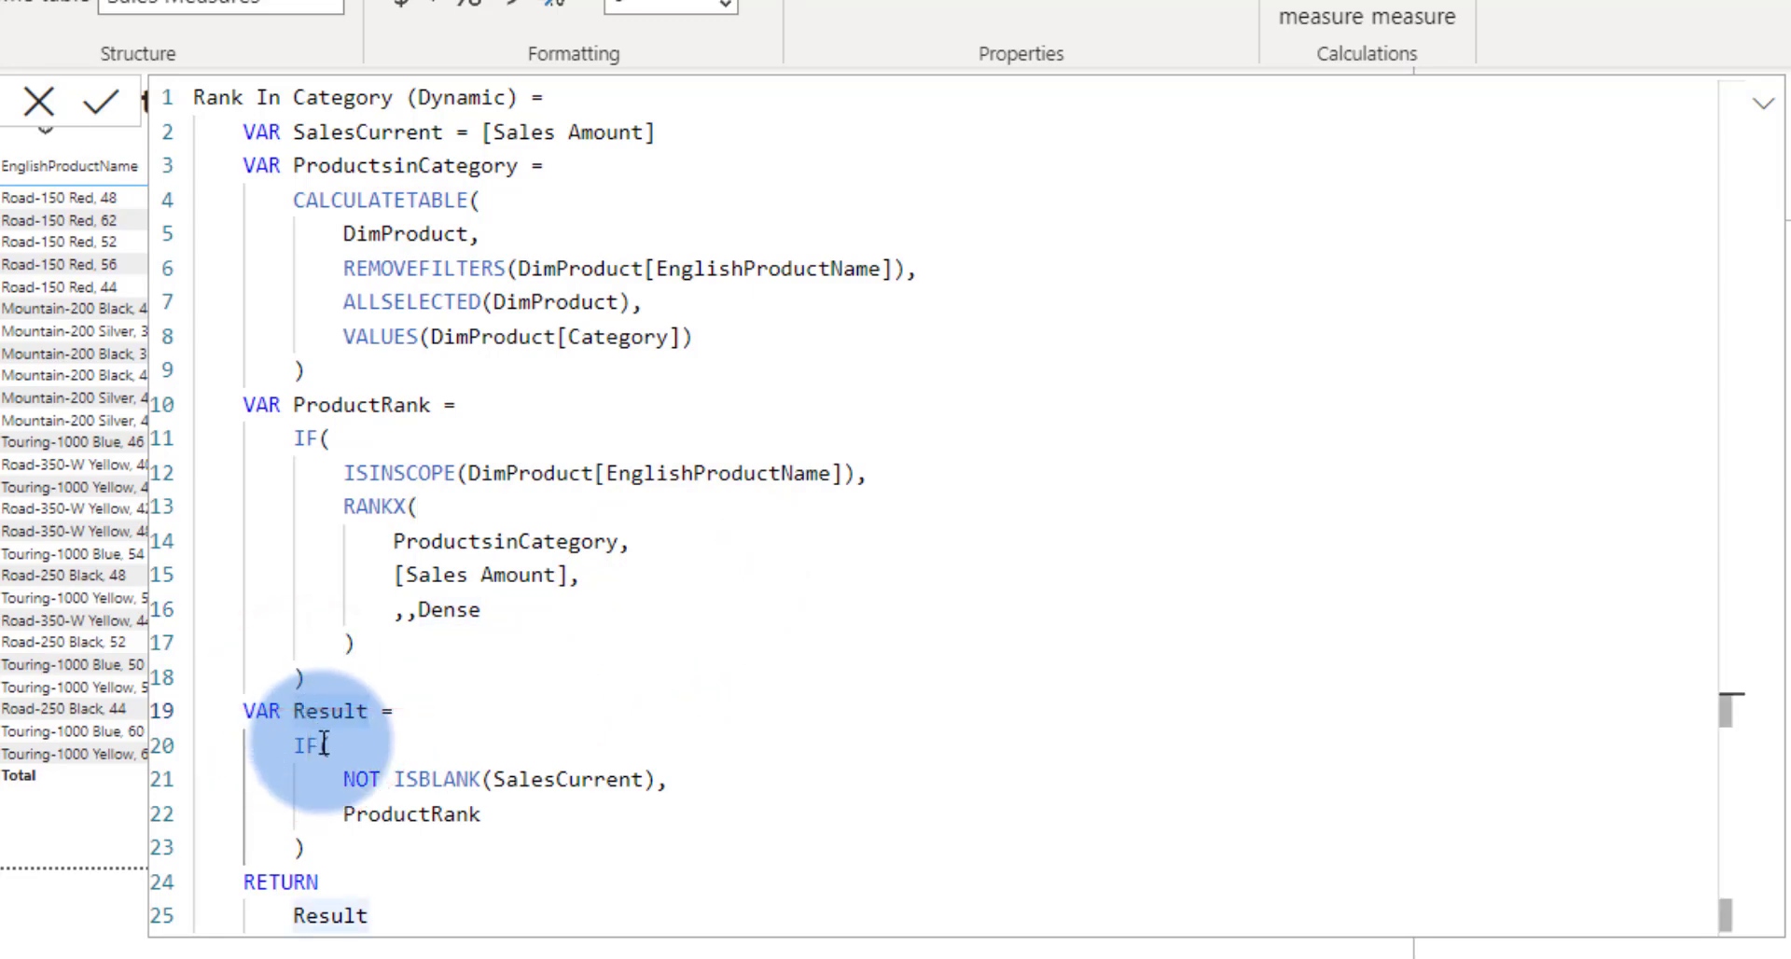
{"action": "left_click_drag", "start_coordinate": [334, 780], "coordinate": [692, 783]}
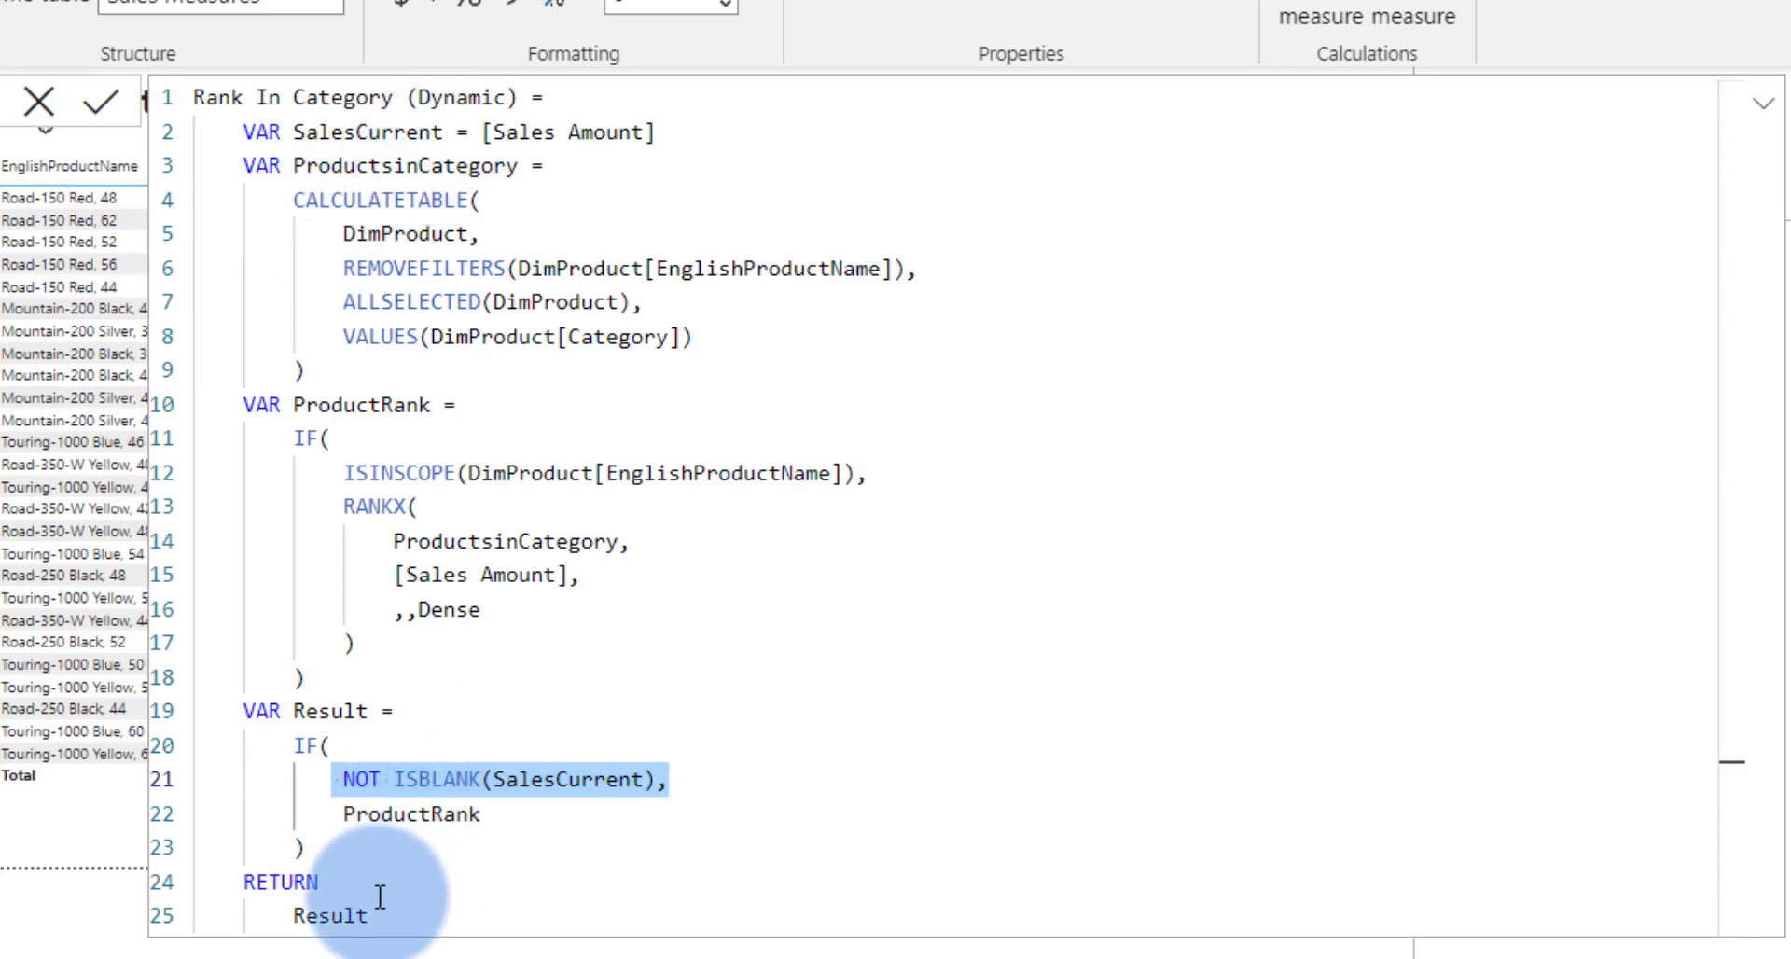
{"action": "left_click", "coordinate": [99, 101]}
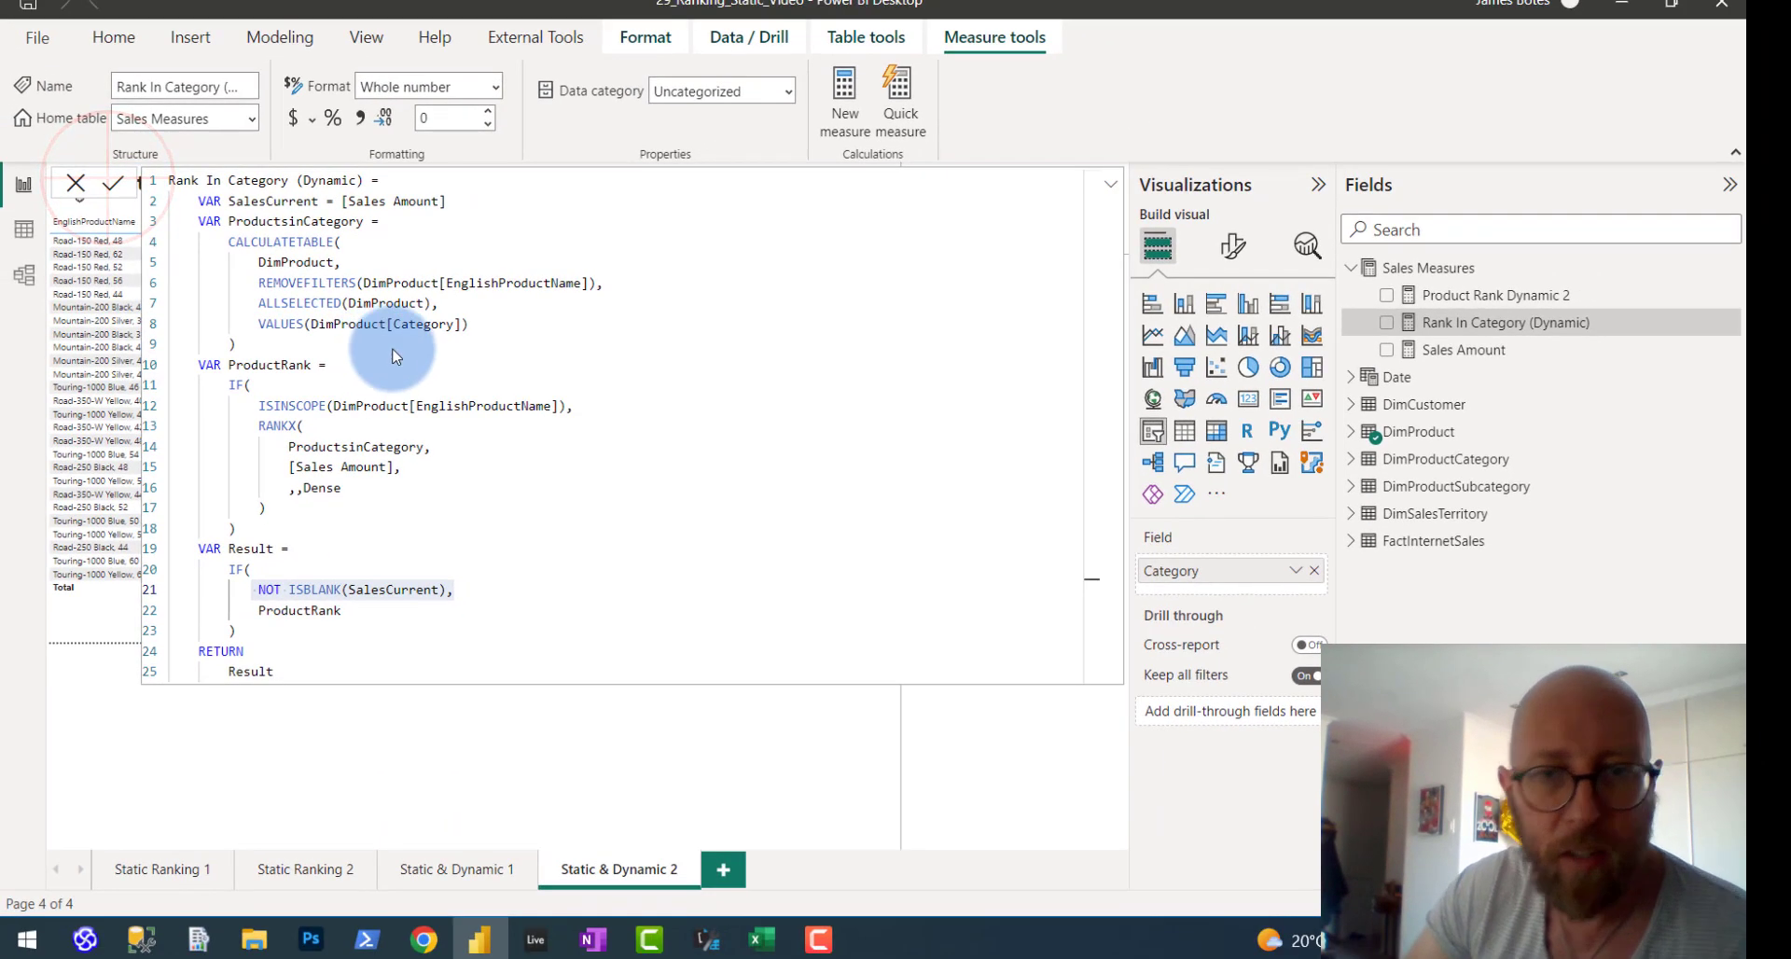
Collapse the formula editor and add the Rank In Category (Dynamic) measure to the product matrix's values.
{"action": "left_click", "coordinate": [1111, 190]}
{"action": "left_click", "coordinate": [1111, 191]}
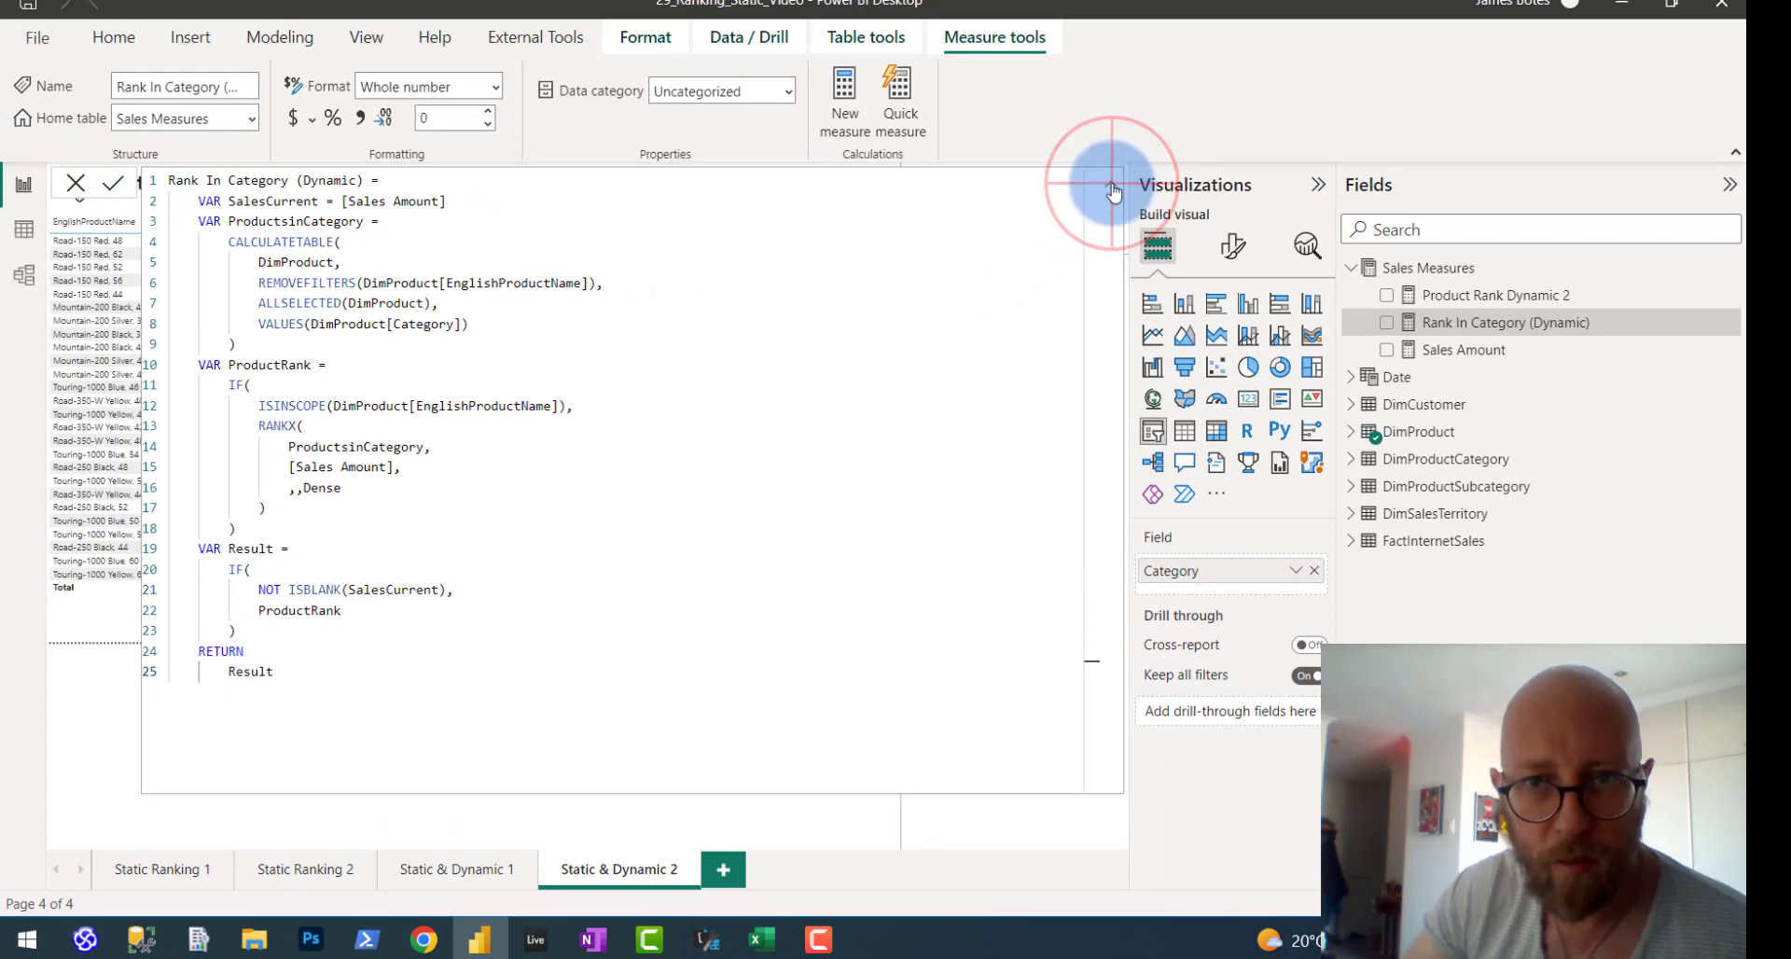
{"action": "left_click", "coordinate": [513, 404]}
{"action": "left_click_drag", "start_coordinate": [1491, 327], "coordinate": [1262, 757]}
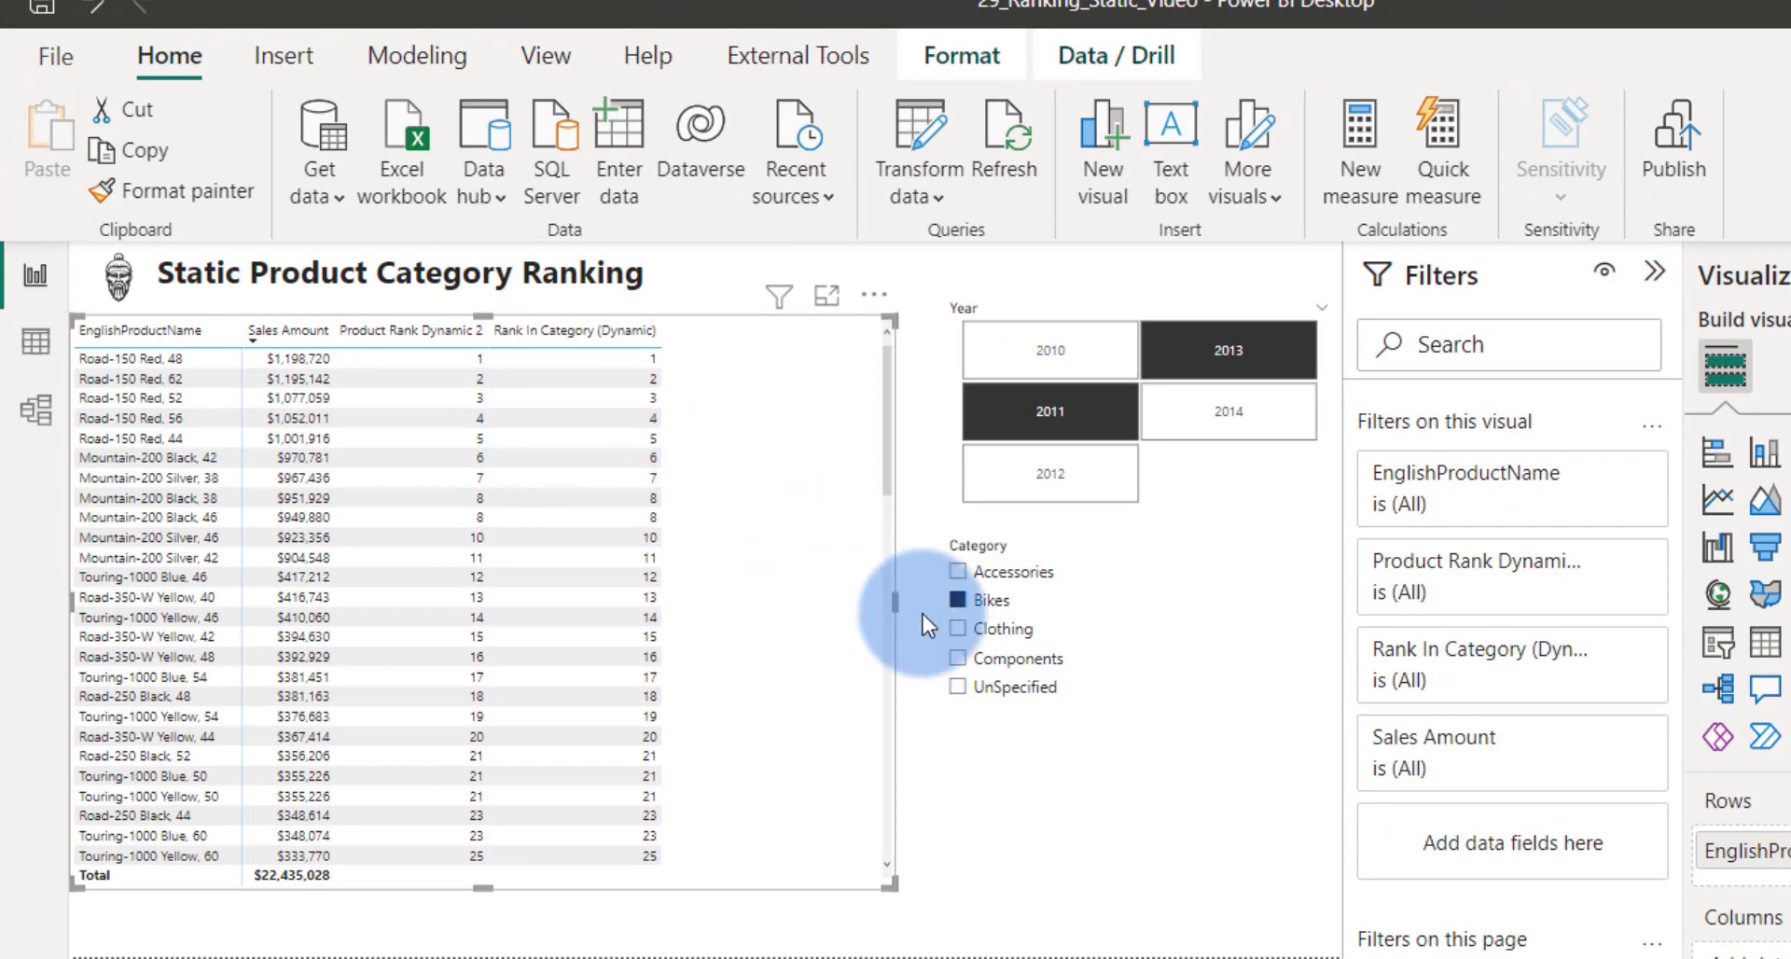
Add Clothing to the category filter, clear both Bikes and Clothing, and look through the rankings across all categories.
{"action": "left_click", "coordinate": [1001, 629], "text": "ctrl"}
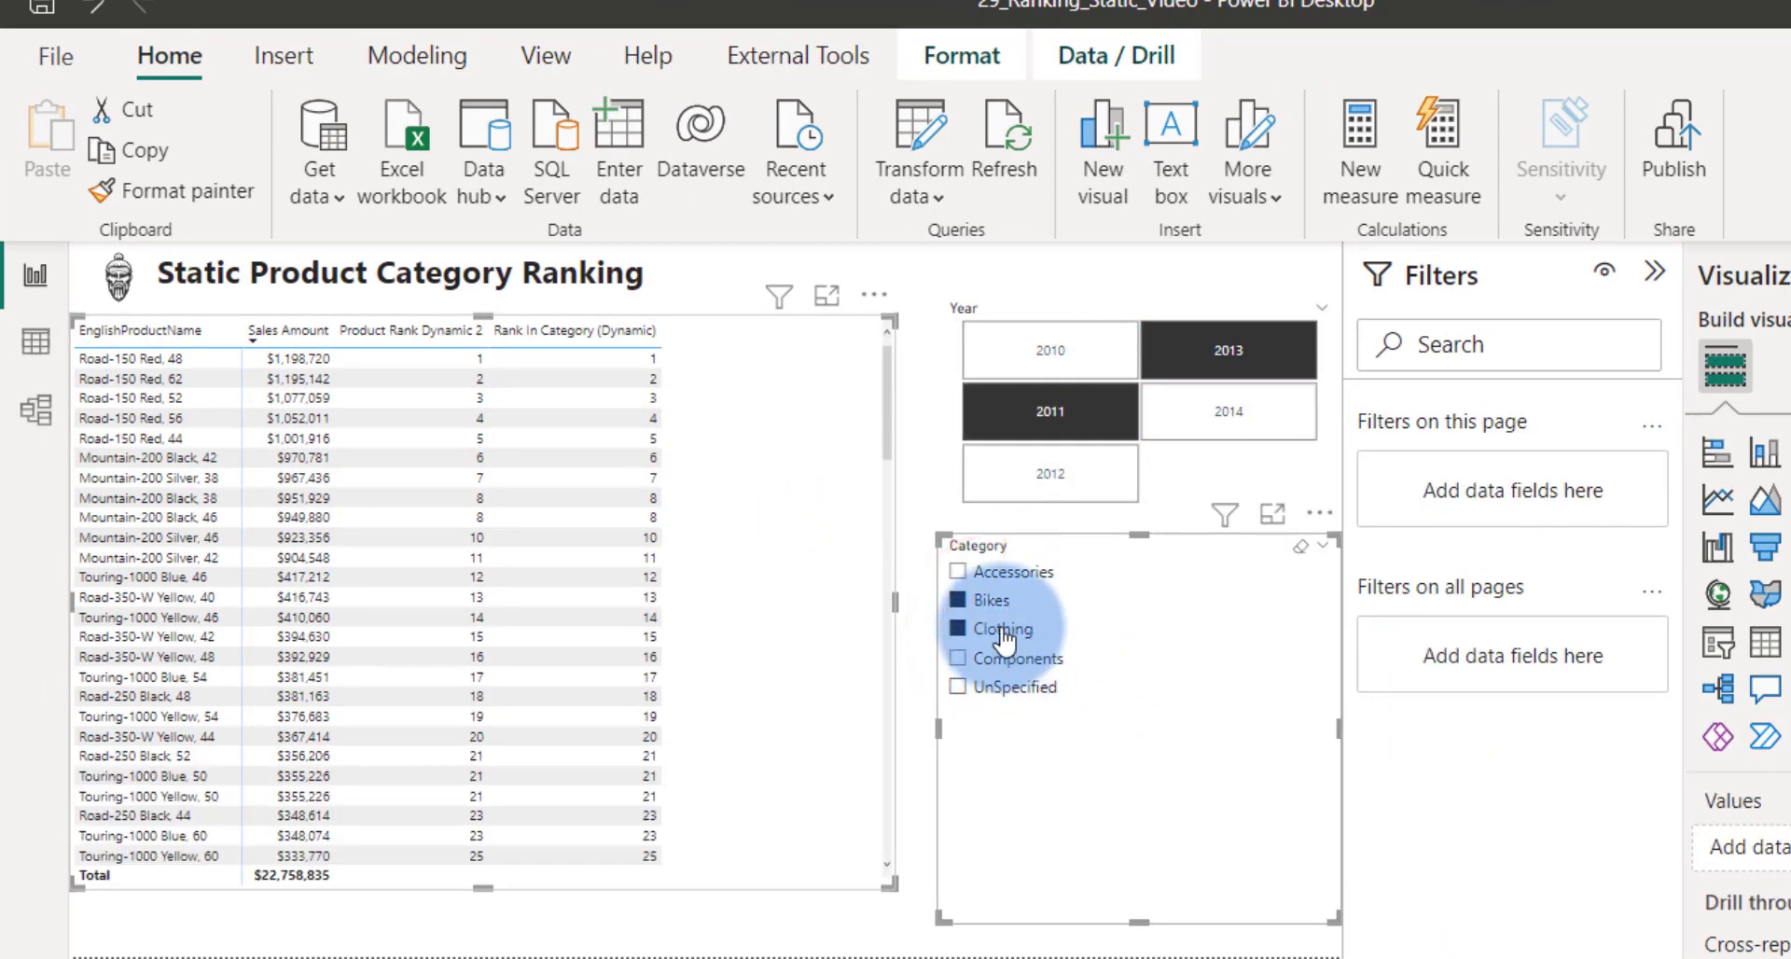
{"action": "left_click", "coordinate": [970, 600], "text": "ctrl"}
{"action": "left_click", "coordinate": [975, 628], "text": "ctrl"}
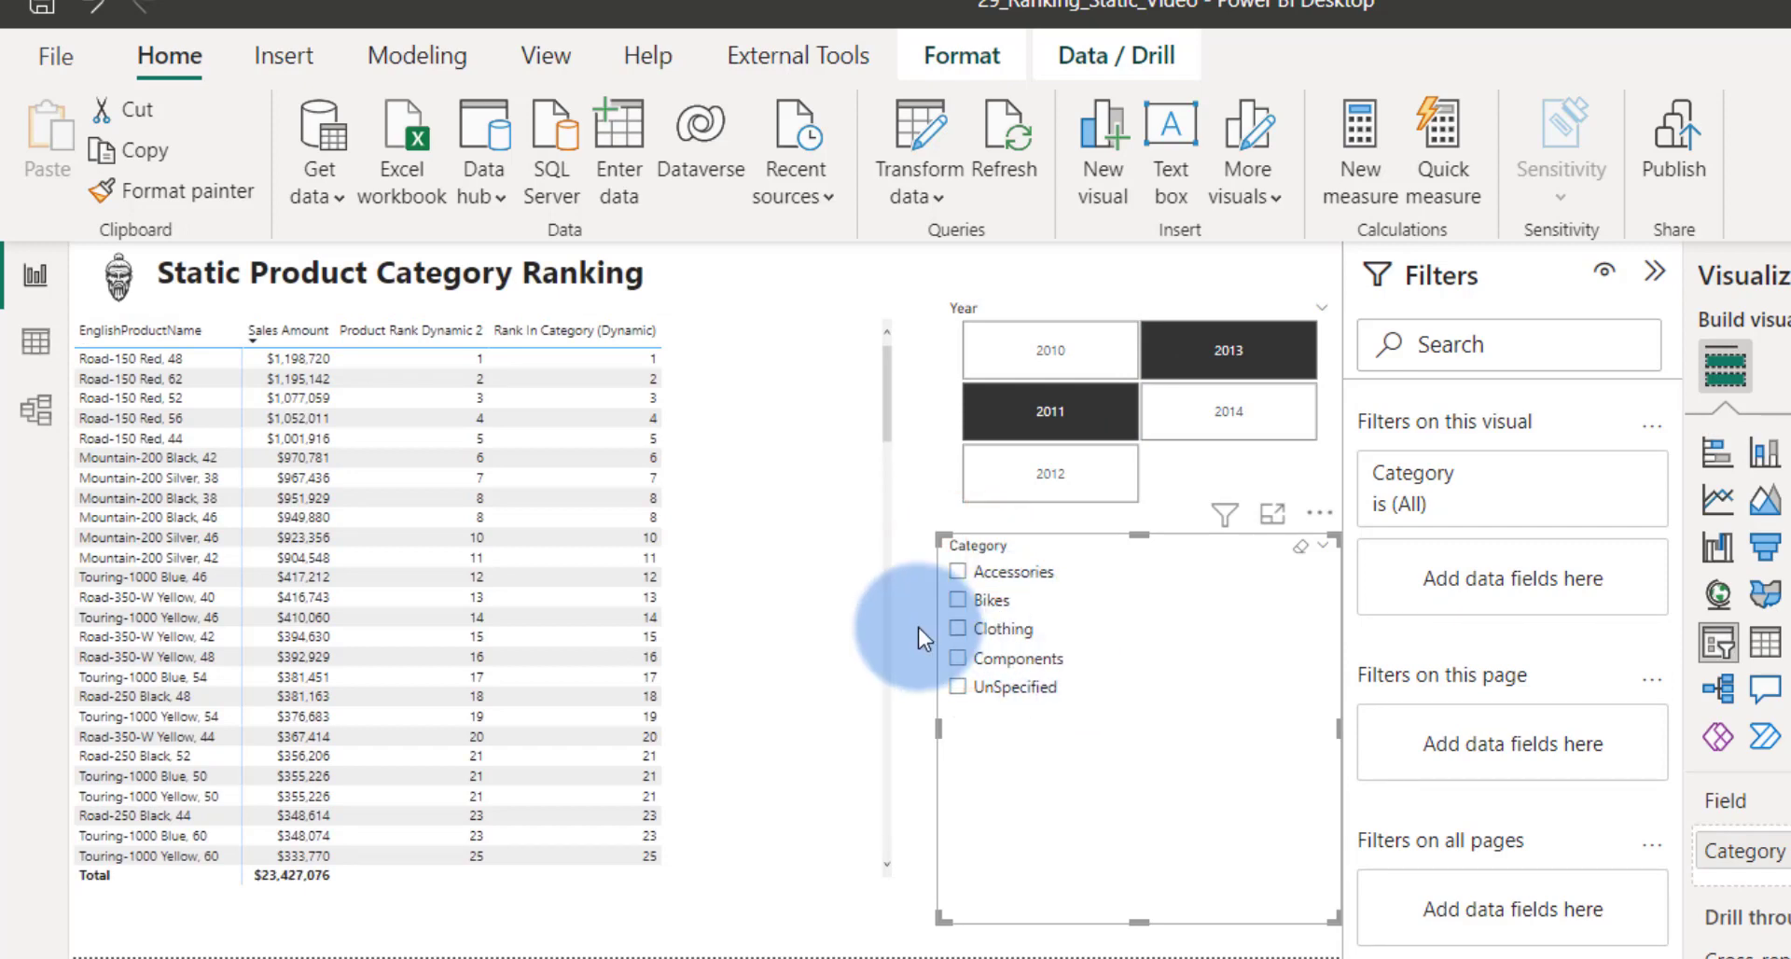
{"action": "scroll", "coordinate": [567, 580], "scroll_direction": "down", "scroll_amount": 6}
{"action": "scroll", "coordinate": [567, 578], "scroll_direction": "up", "scroll_amount": 6}
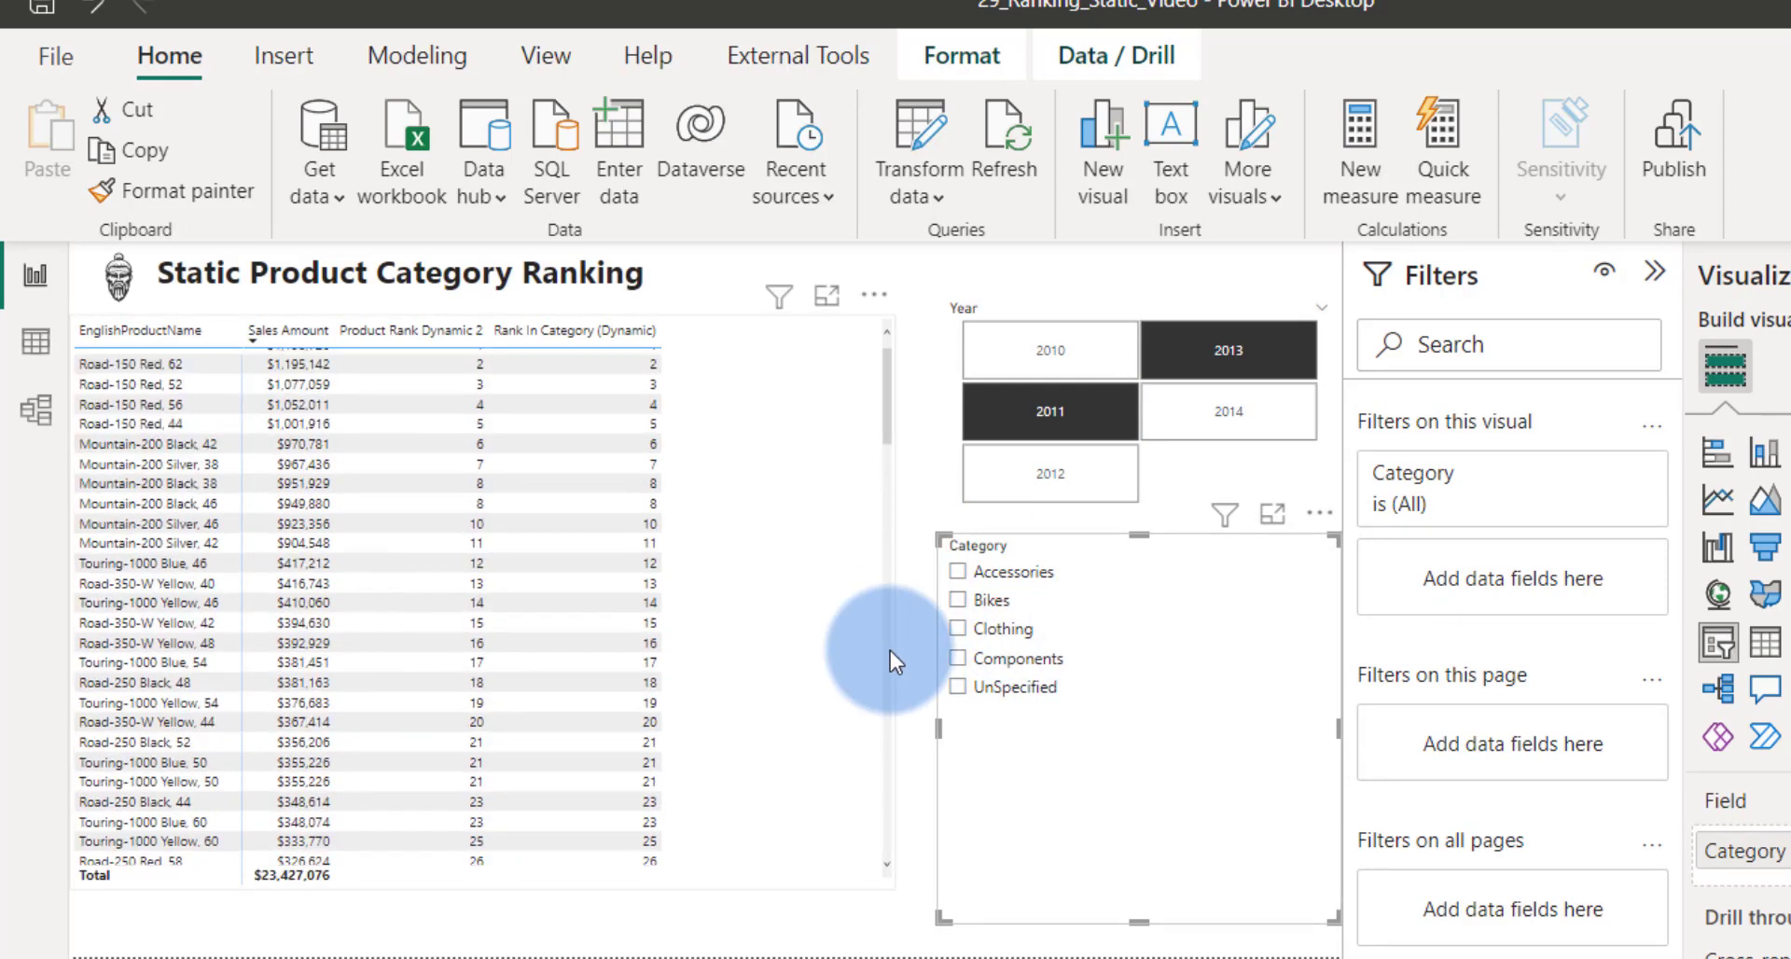
Filter the category slicer to Clothing plus Bikes and sort the matrix ascending by Rank In Category (Dynamic).
{"action": "left_click", "coordinate": [998, 629]}
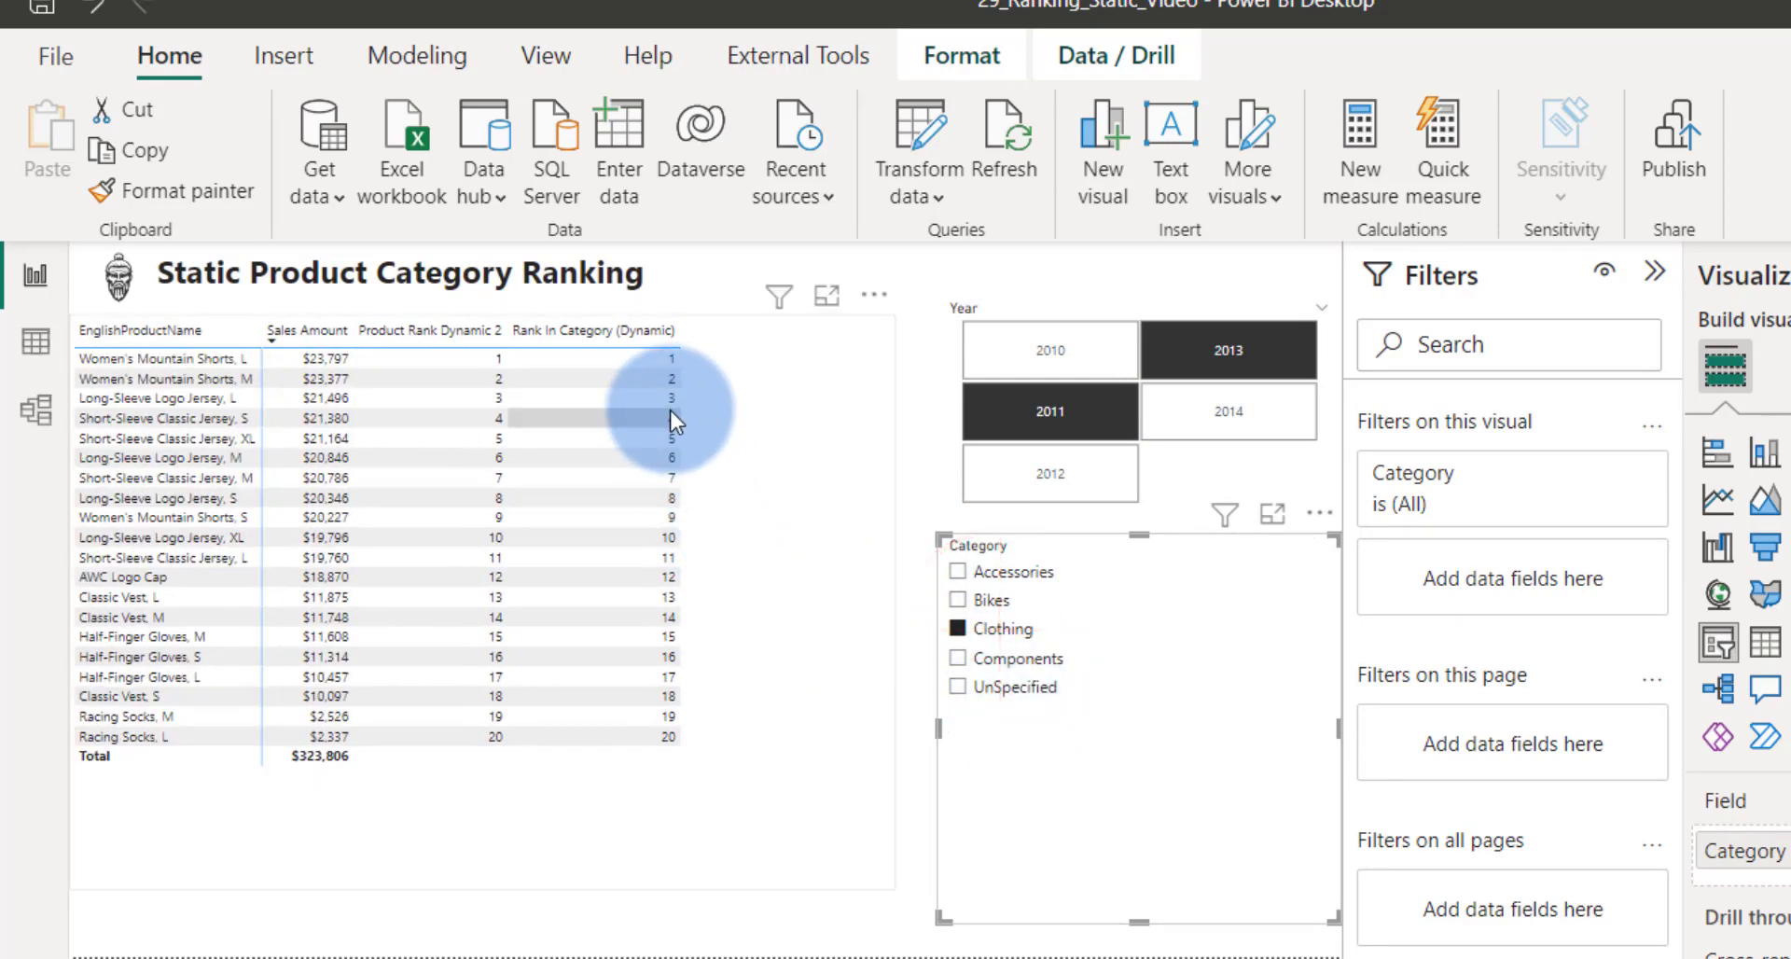
{"action": "left_click", "coordinate": [959, 599], "text": "ctrl"}
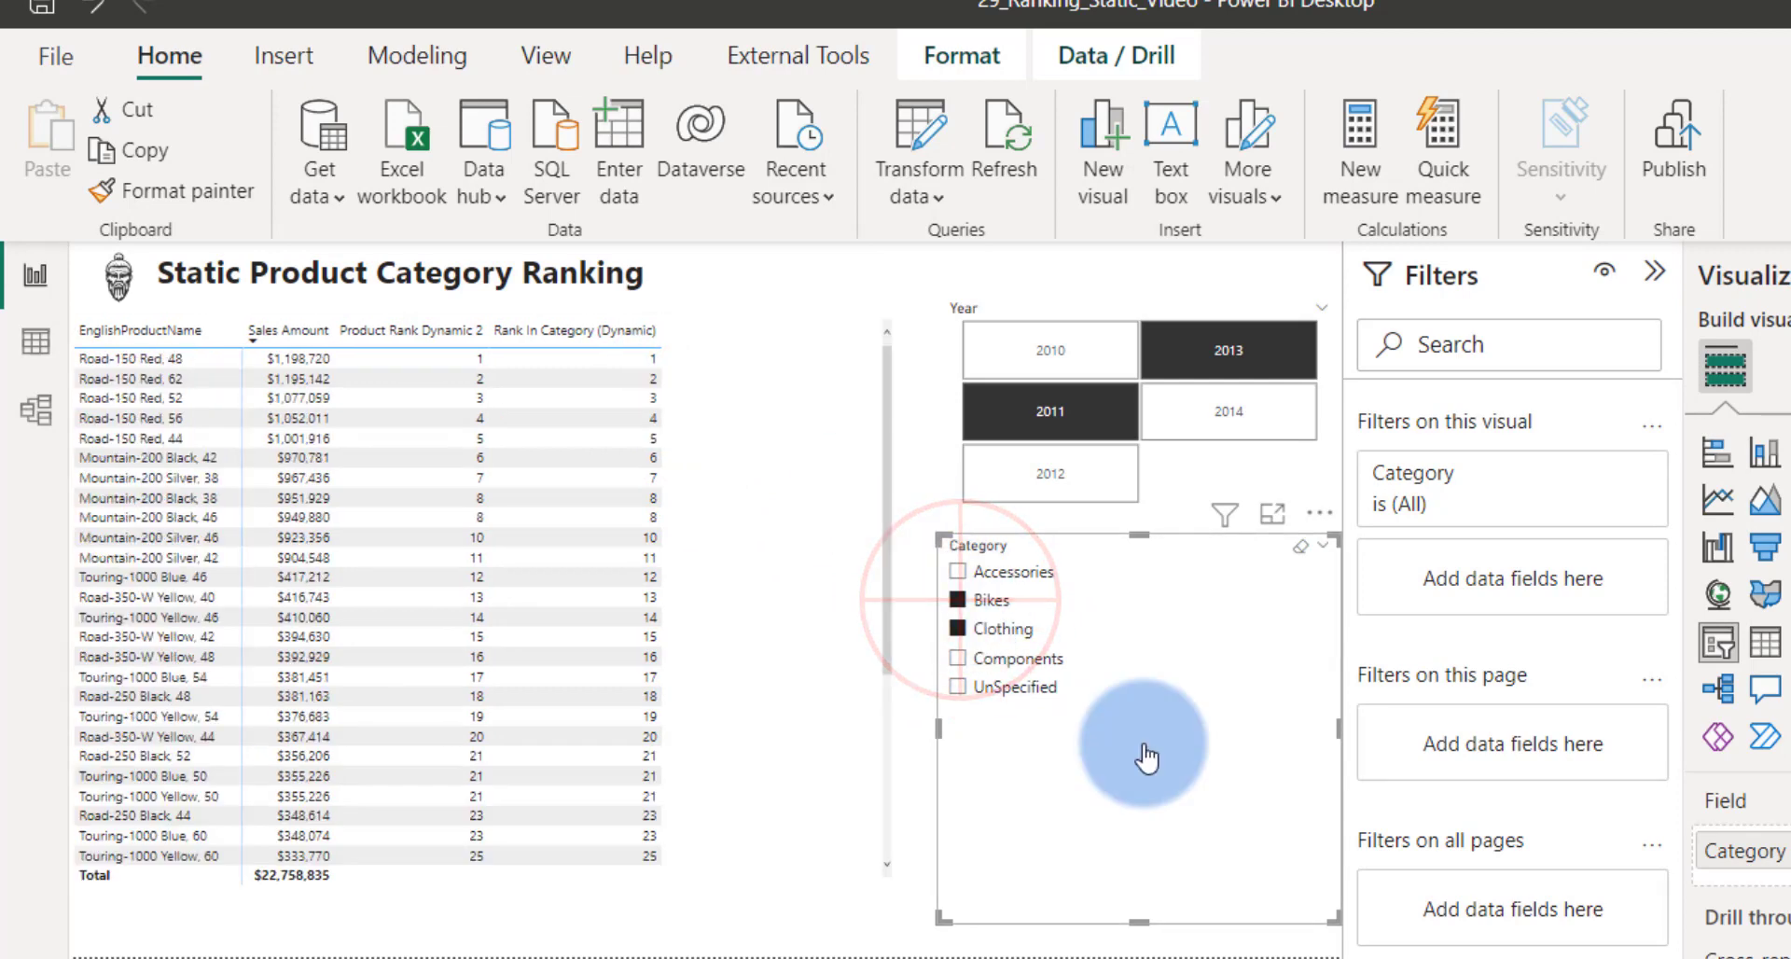
{"action": "left_click", "coordinate": [558, 325]}
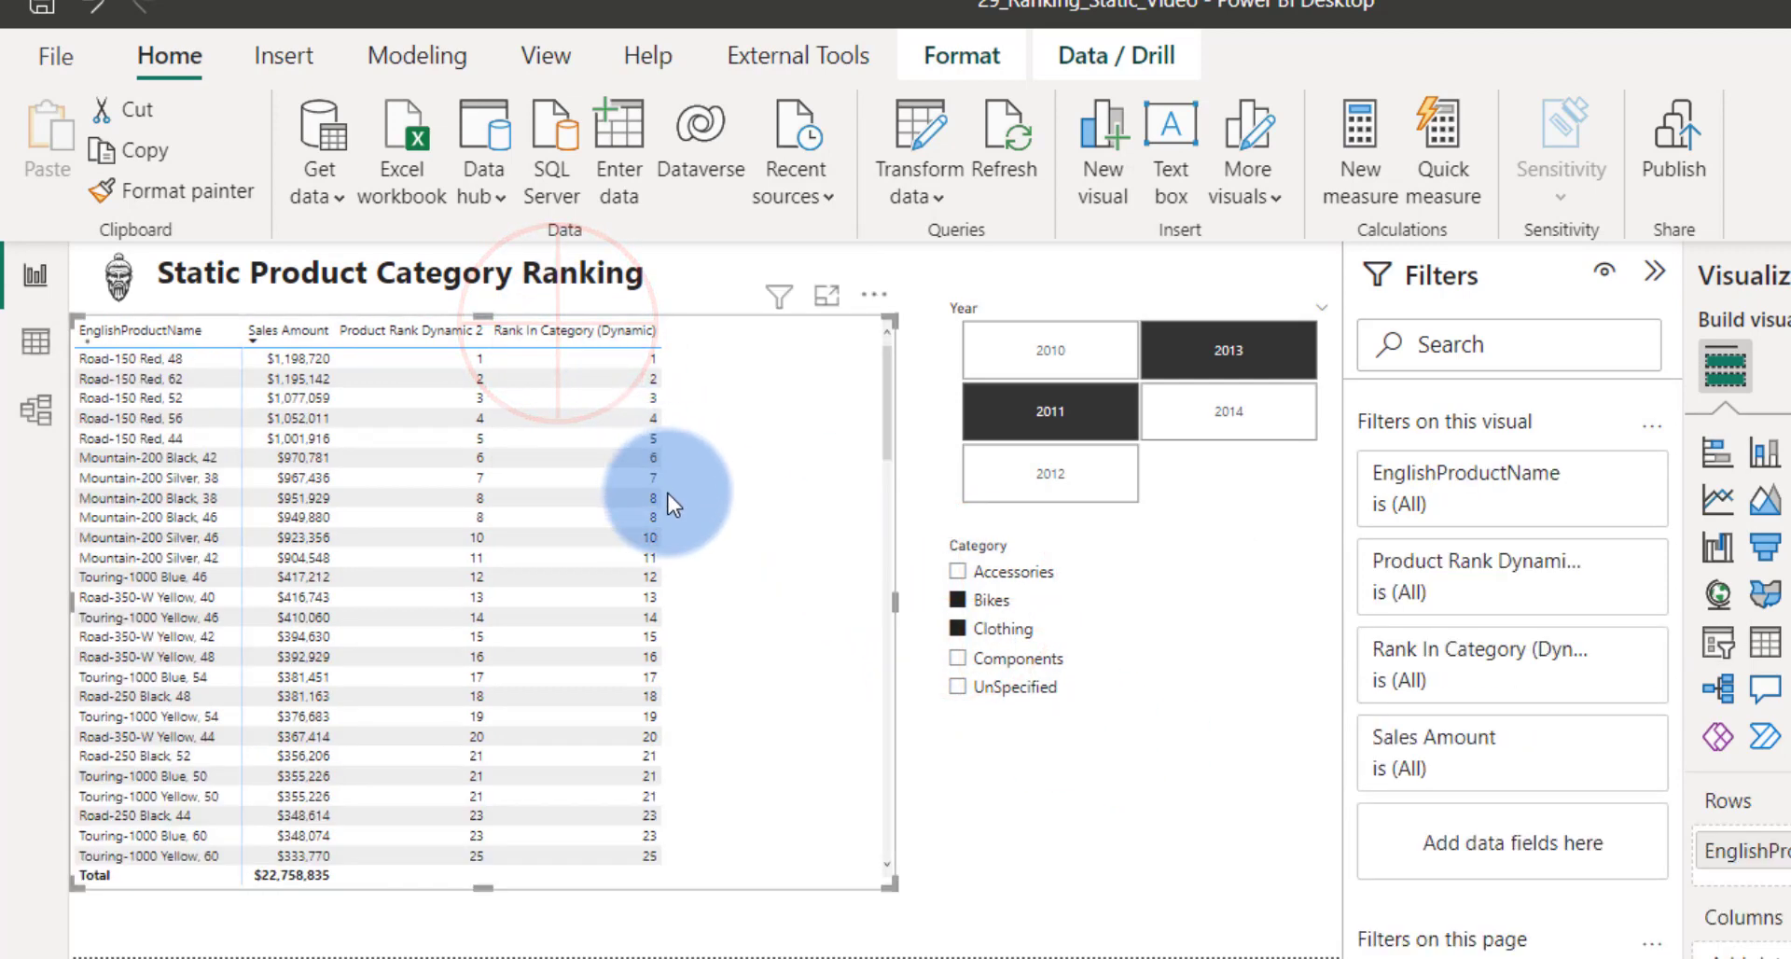
{"action": "left_click", "coordinate": [574, 334]}
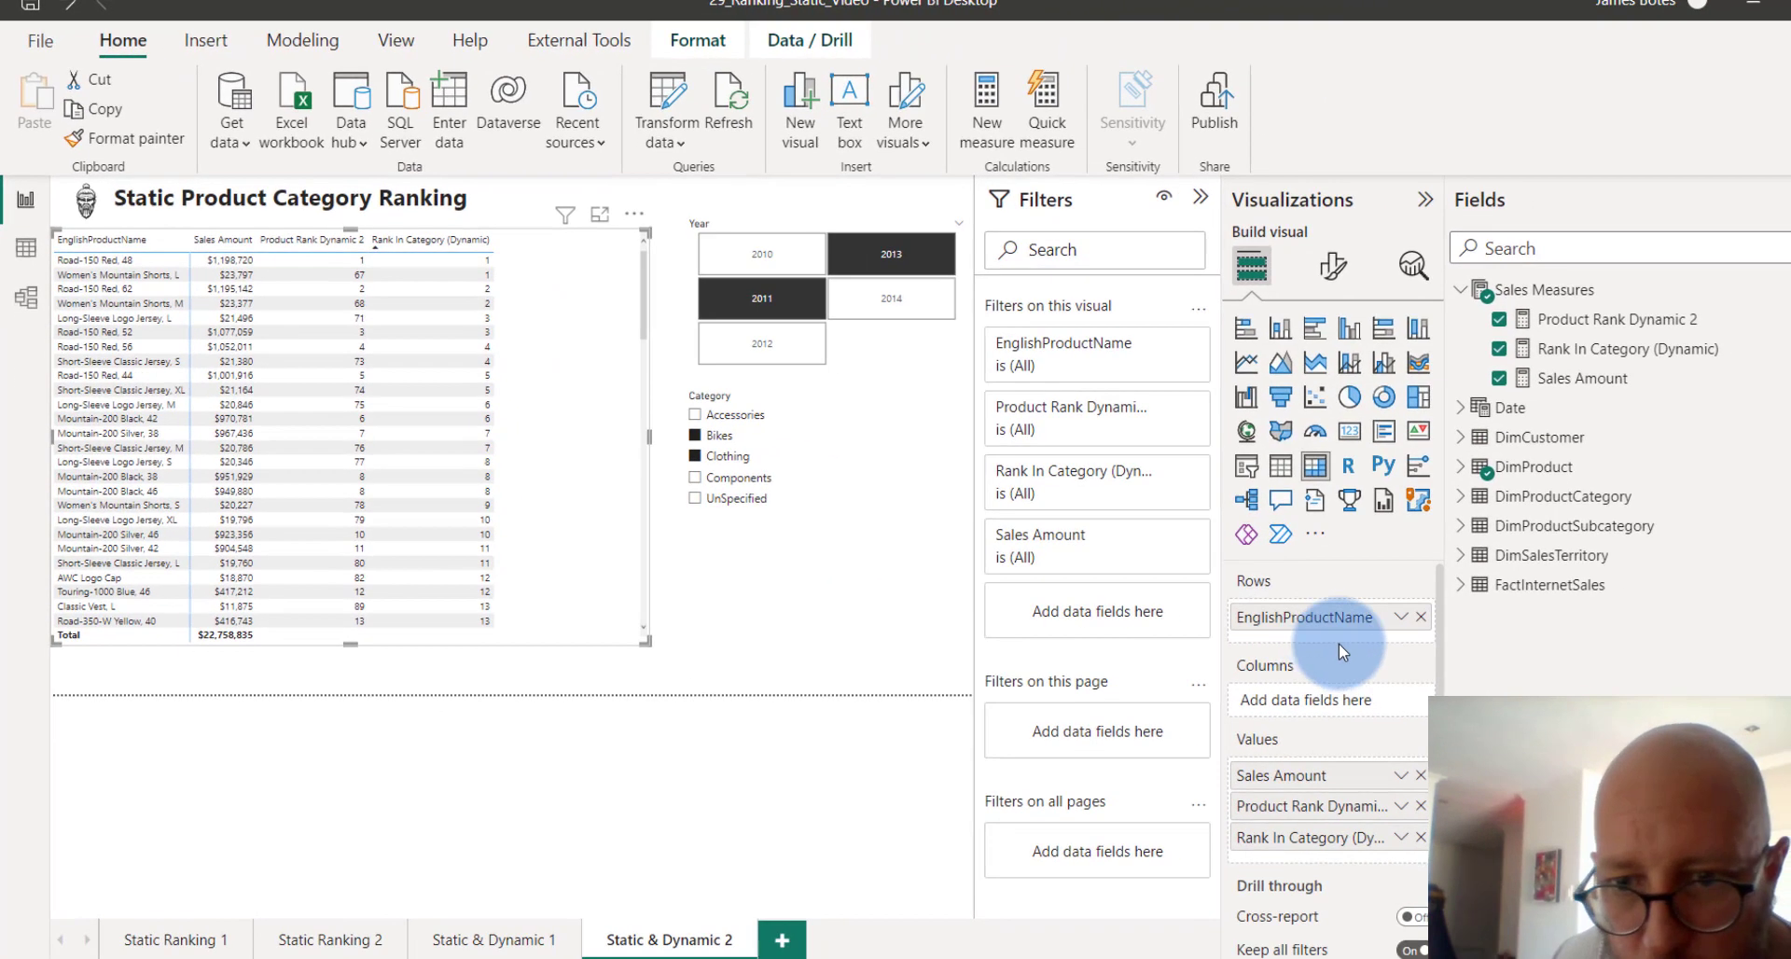
Nest EnglishProductName under DimProduct's Category in the matrix rows and expand Bikes and Clothing in turn to compare their rankings.
{"action": "left_click", "coordinate": [1463, 470]}
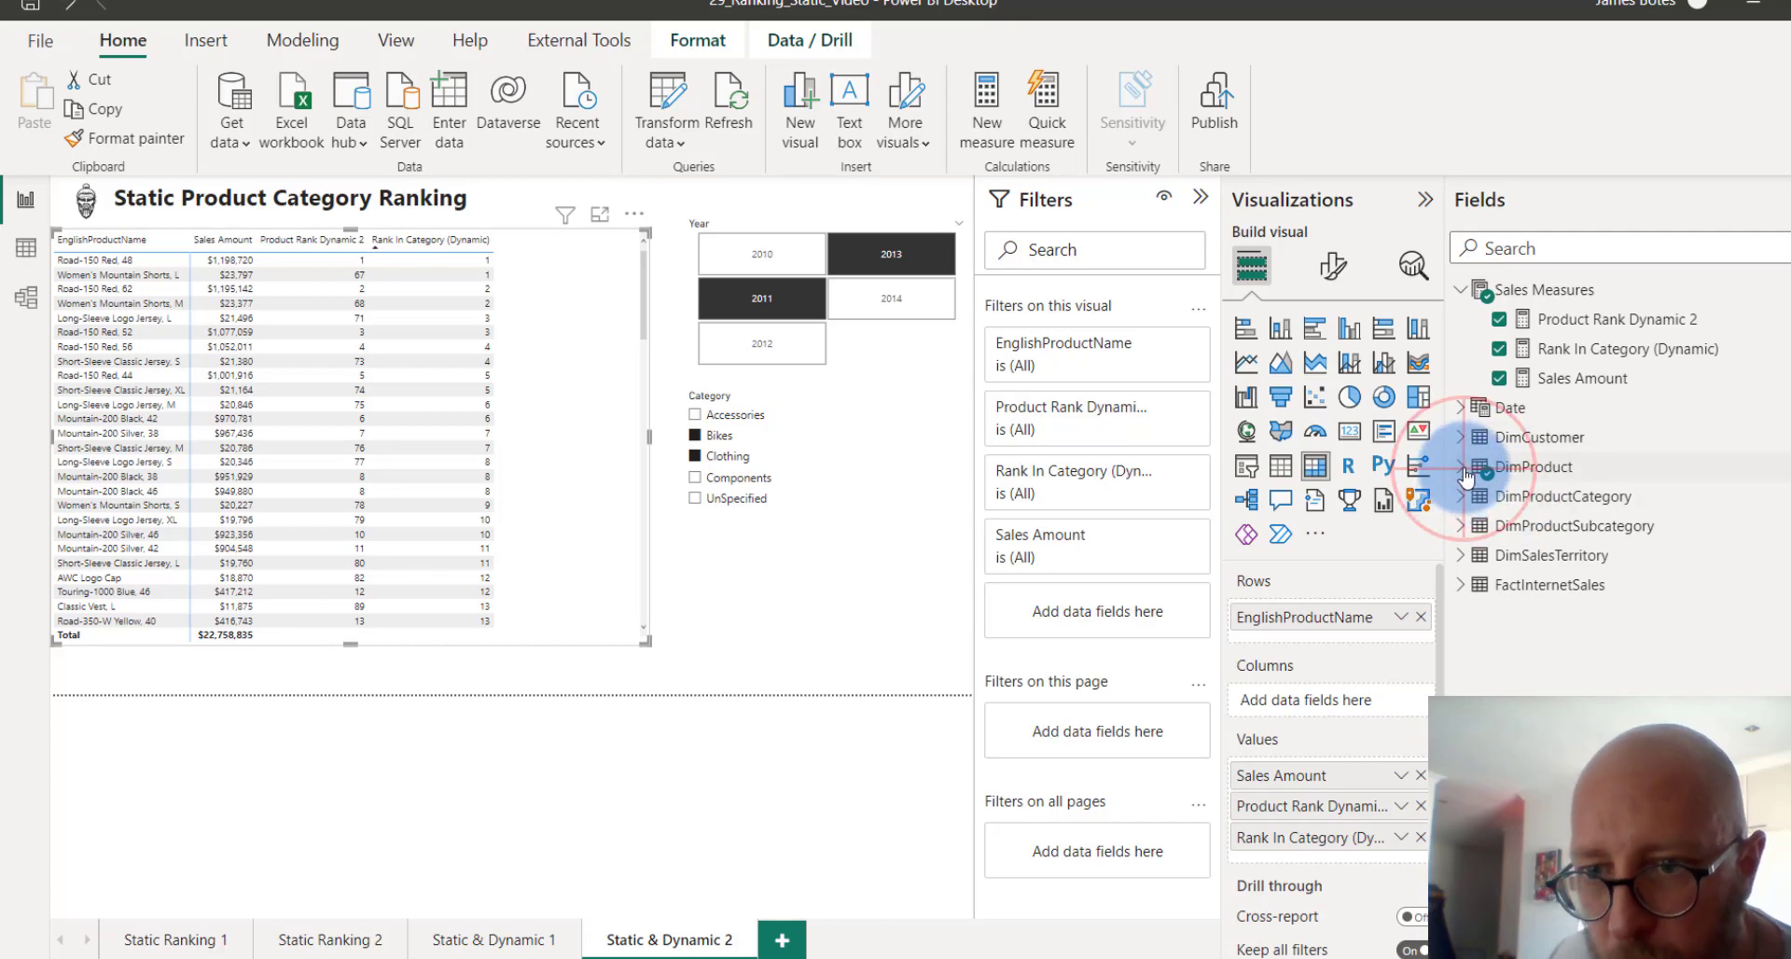
{"action": "left_click_drag", "start_coordinate": [1567, 526], "coordinate": [1361, 607]}
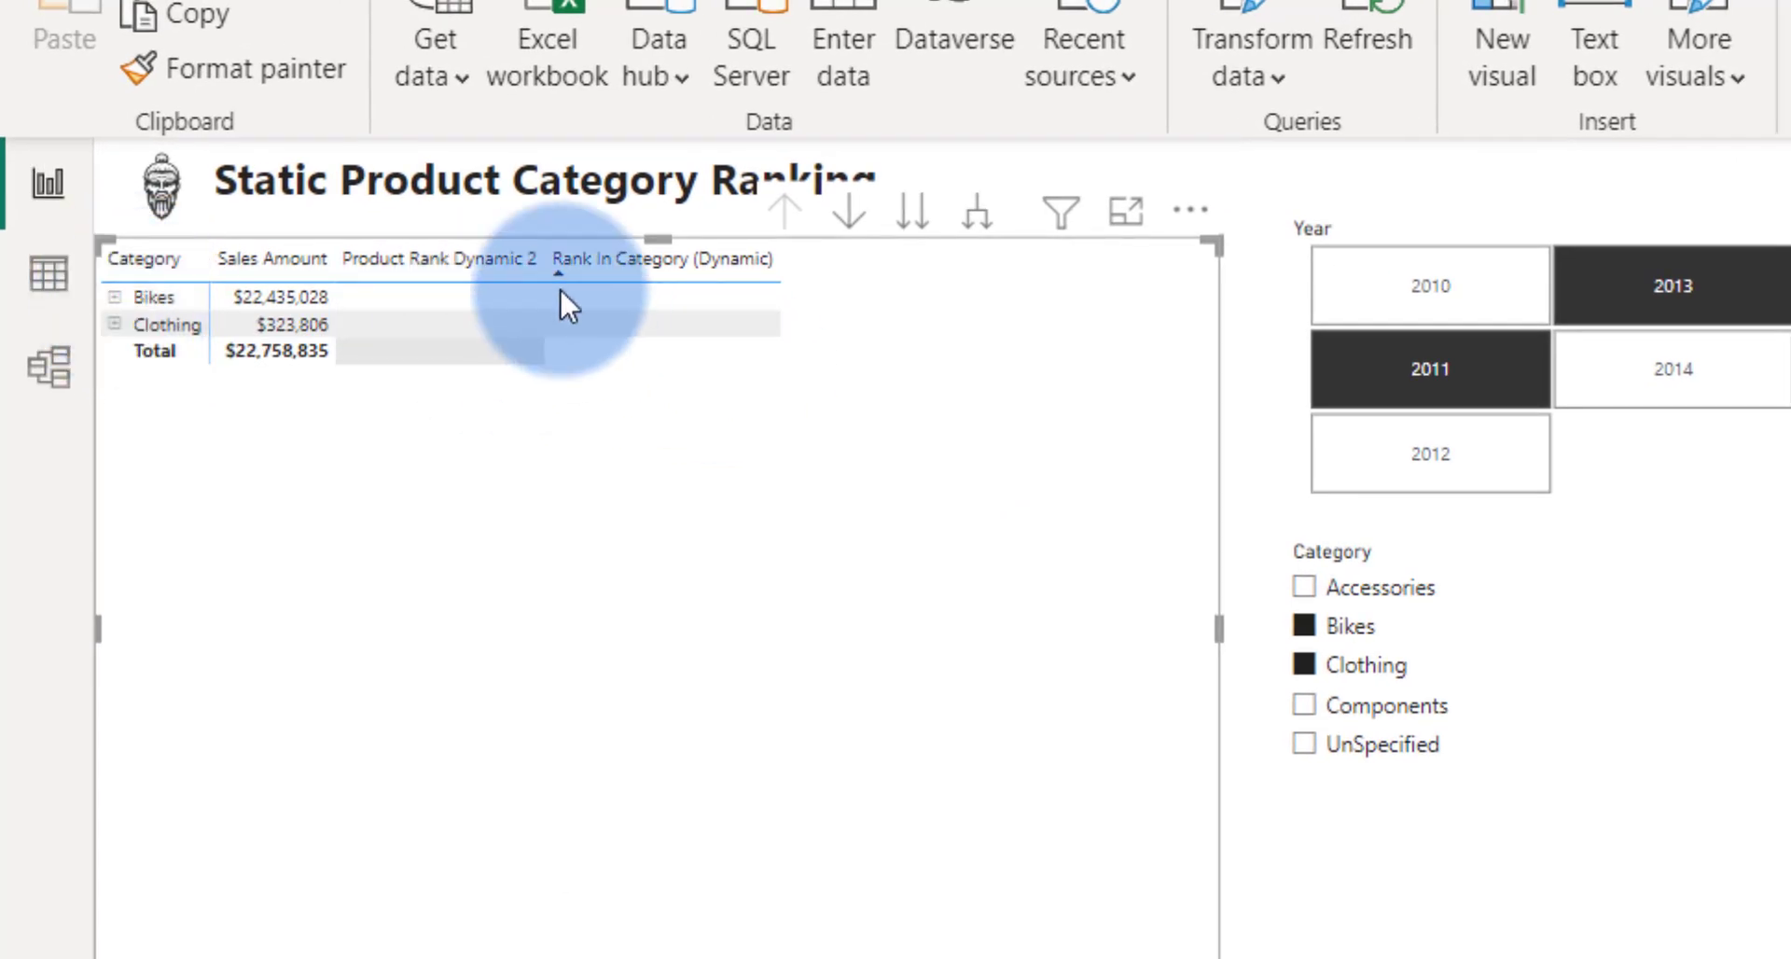
{"action": "left_click", "coordinate": [114, 298]}
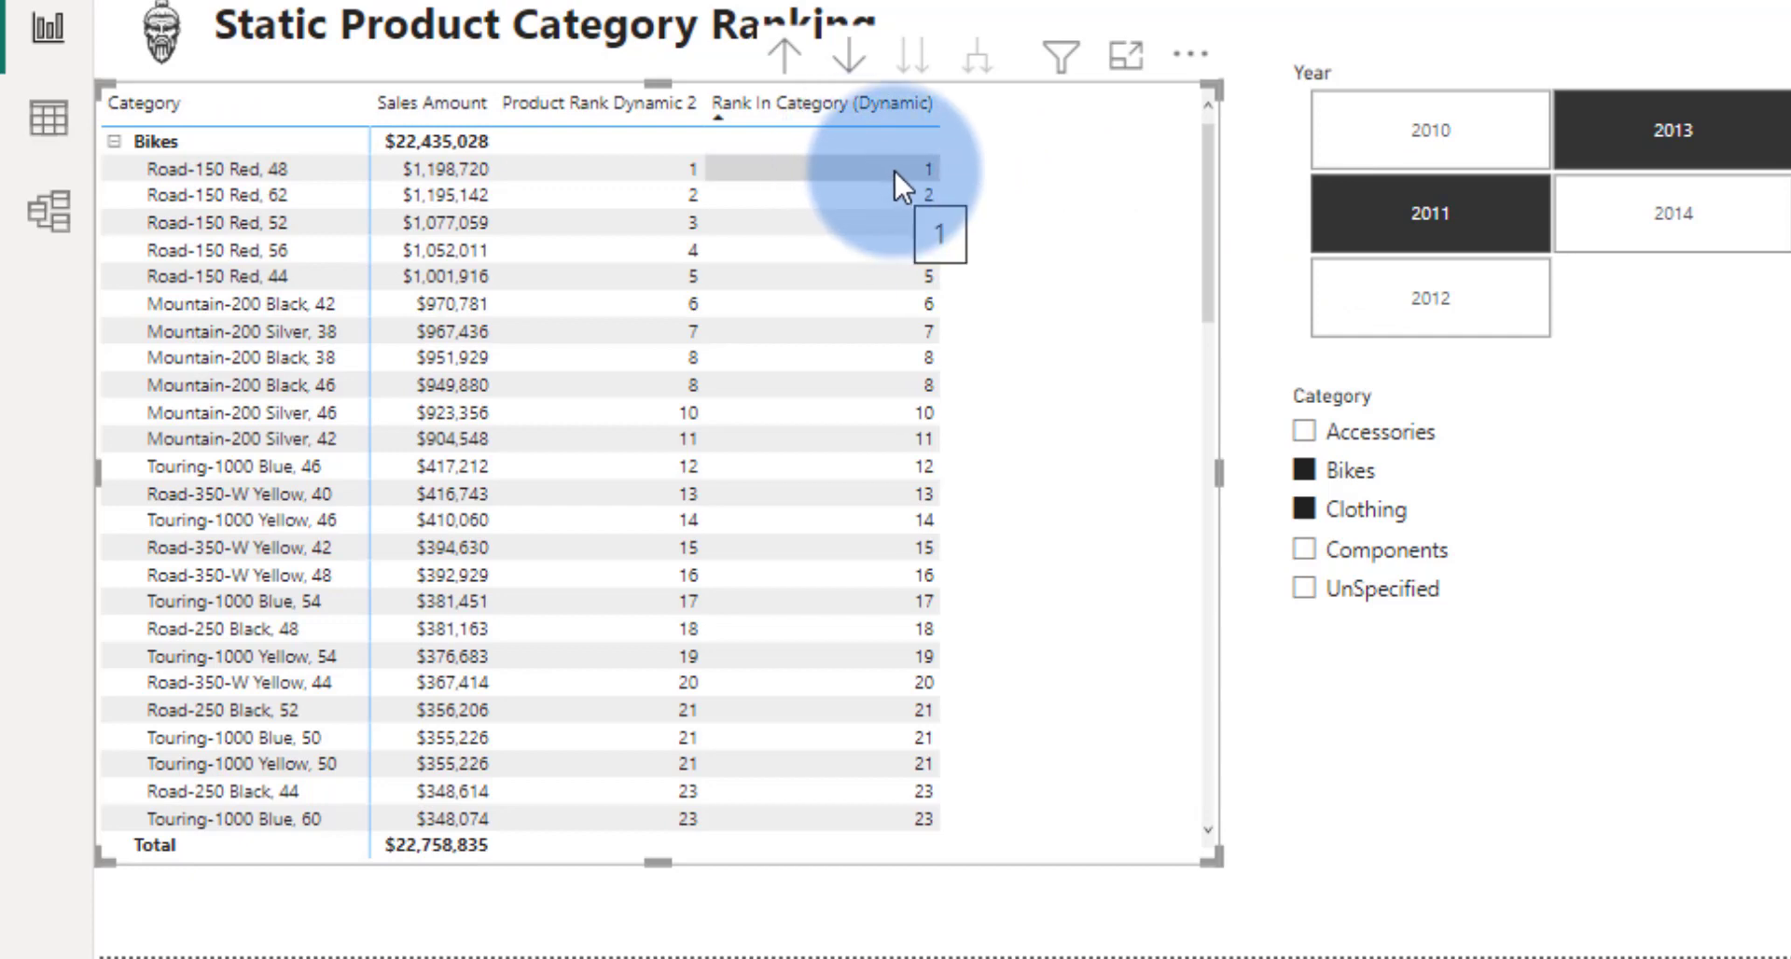
{"action": "left_click", "coordinate": [115, 141]}
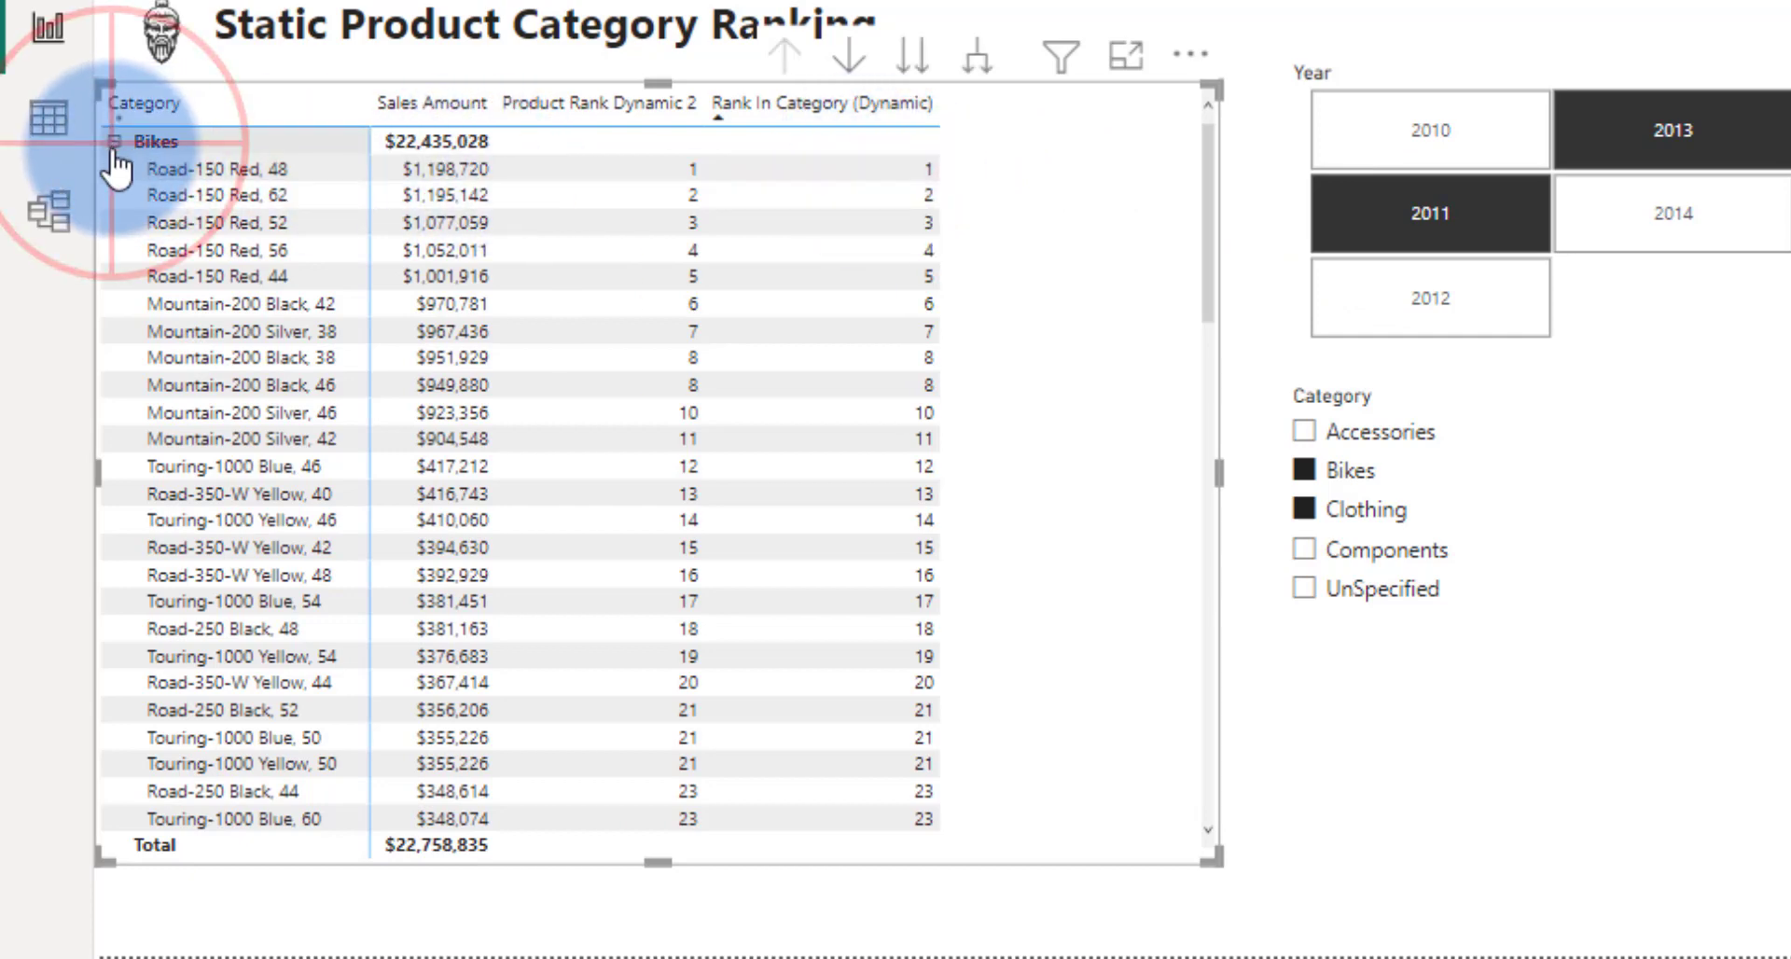
{"action": "left_click", "coordinate": [114, 169]}
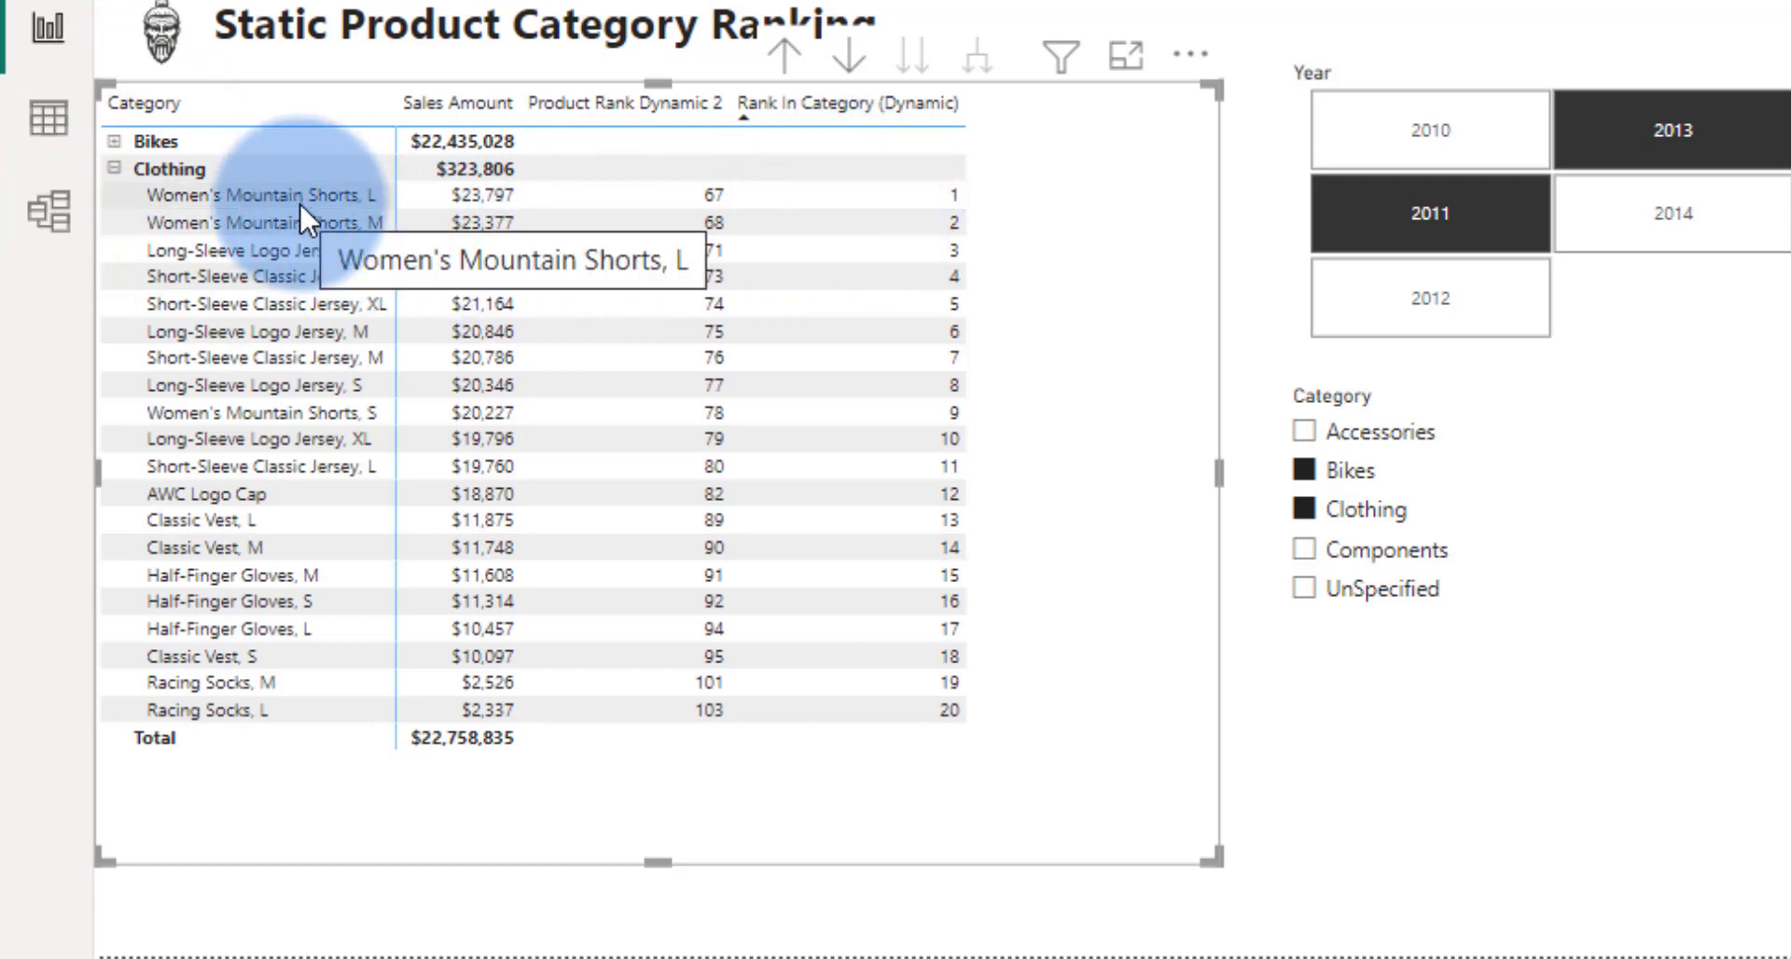
Add 2010 and 2014 to the year slicer's selection to test the dynamic ranks within categories.
{"action": "left_click", "coordinate": [1499, 131], "text": "ctrl"}
{"action": "left_click", "coordinate": [1677, 227], "text": "ctrl"}
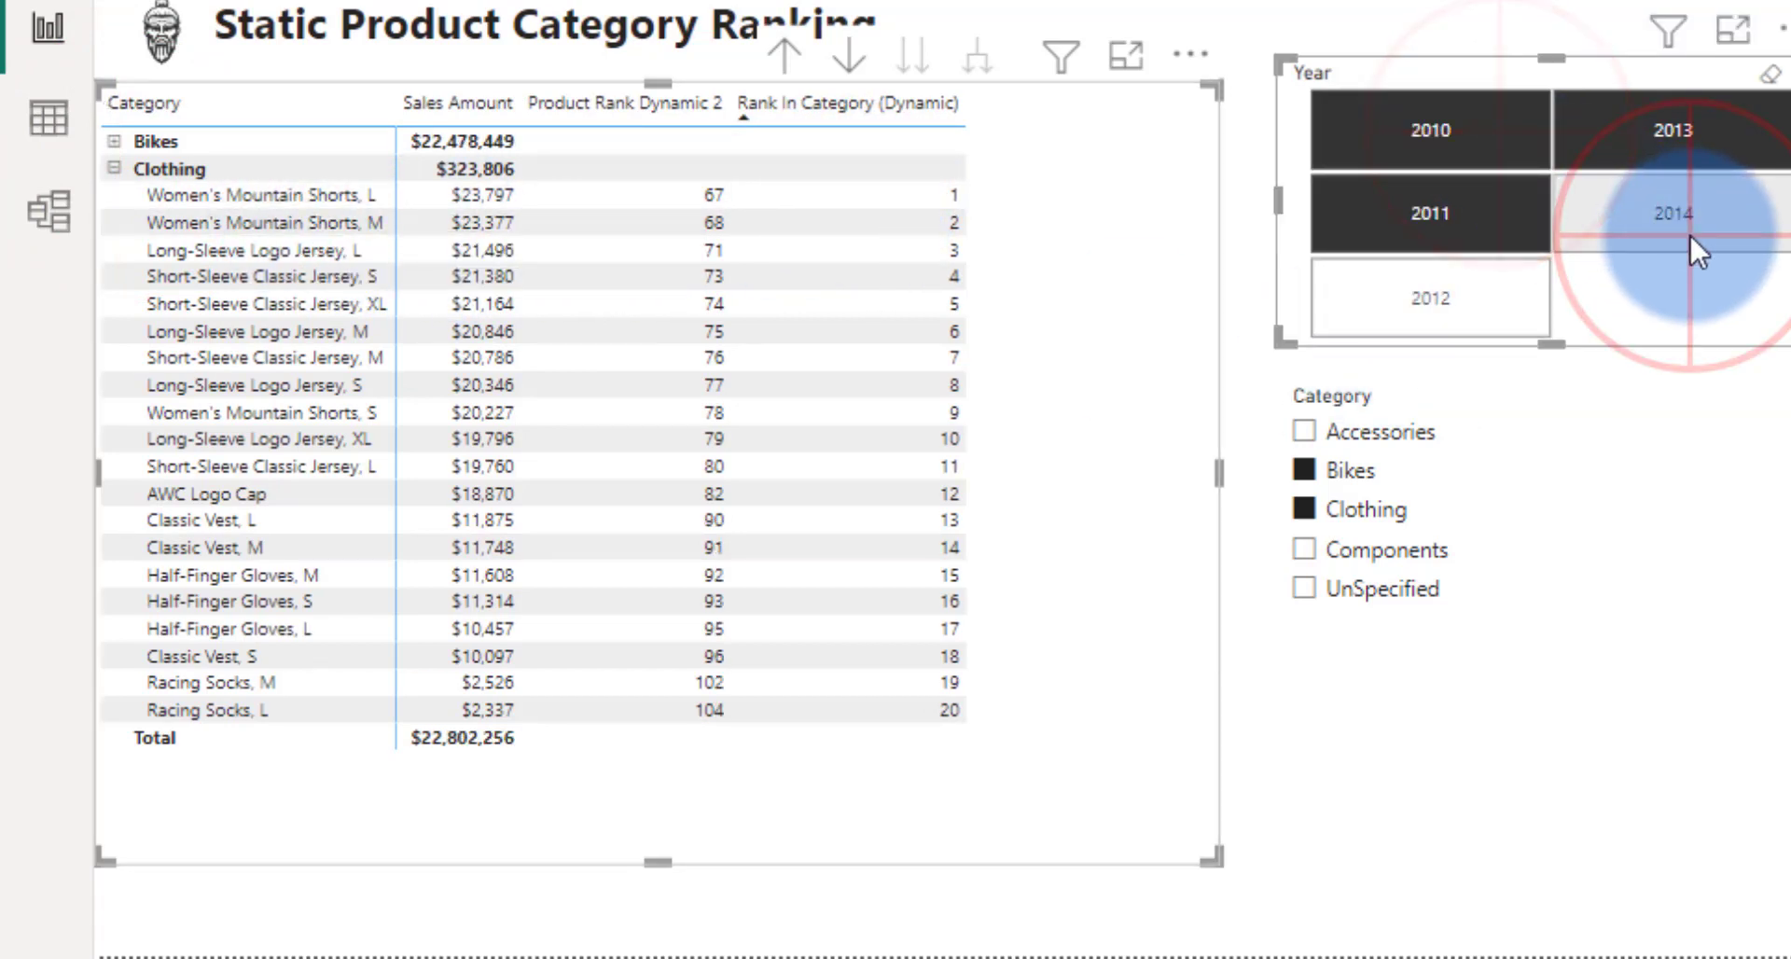